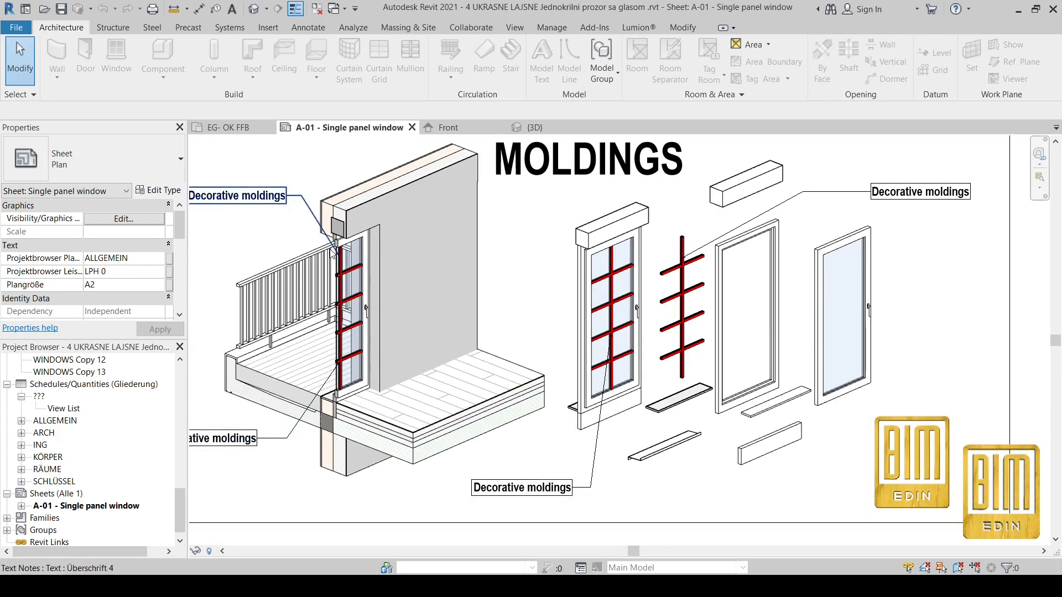
Examine the red decorative moldings in the assembled and exploded window drawings on the A-01 sheet.
{"action": "middle_click_drag", "start_coordinate": [263, 246], "coordinate": [347, 258]}
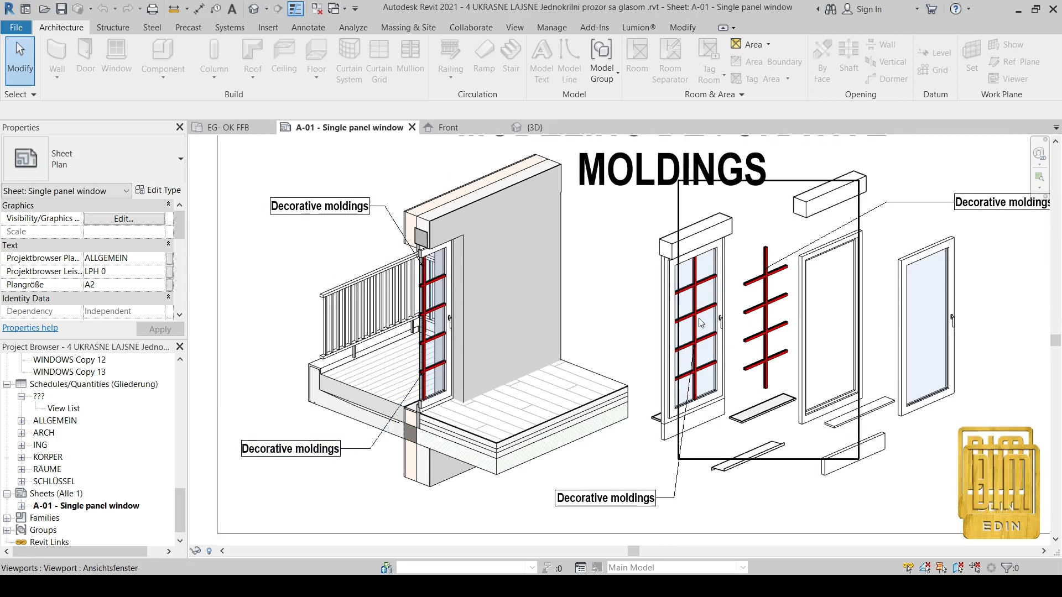
{"action": "scroll", "coordinate": [710, 324], "scroll_direction": "up", "scroll_amount": 1}
{"action": "scroll", "coordinate": [803, 251], "scroll_direction": "up", "scroll_amount": 1}
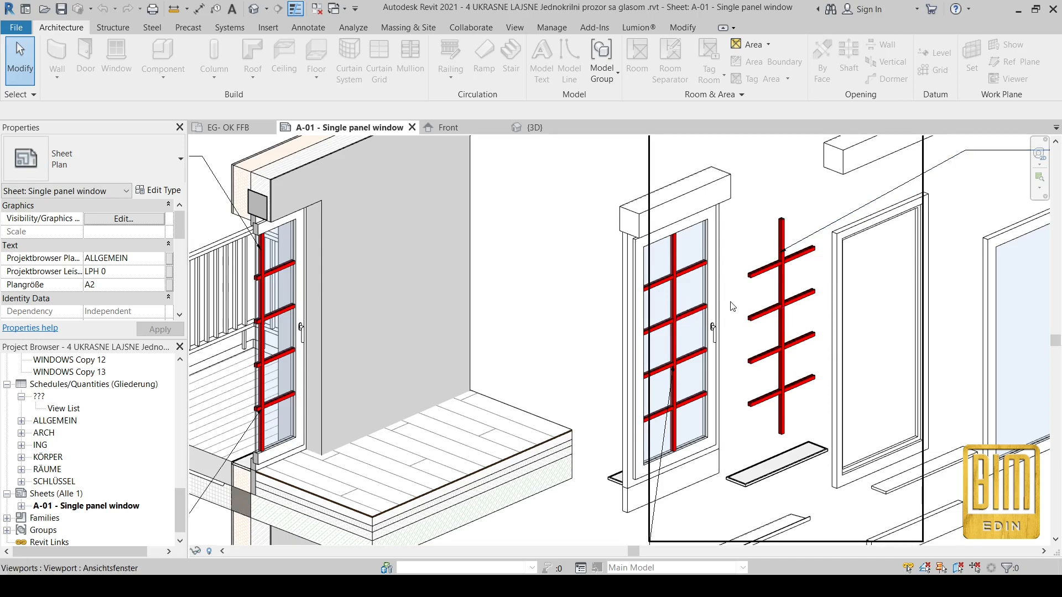
{"action": "scroll", "coordinate": [747, 317], "scroll_direction": "down", "scroll_amount": 2}
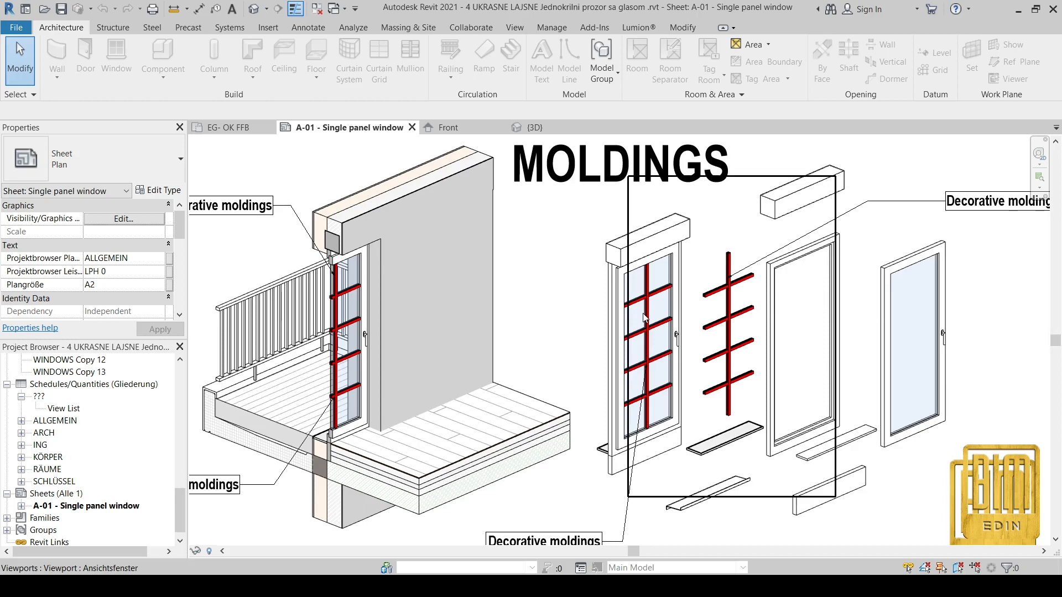
{"action": "scroll", "coordinate": [643, 313], "scroll_direction": "up", "scroll_amount": 2}
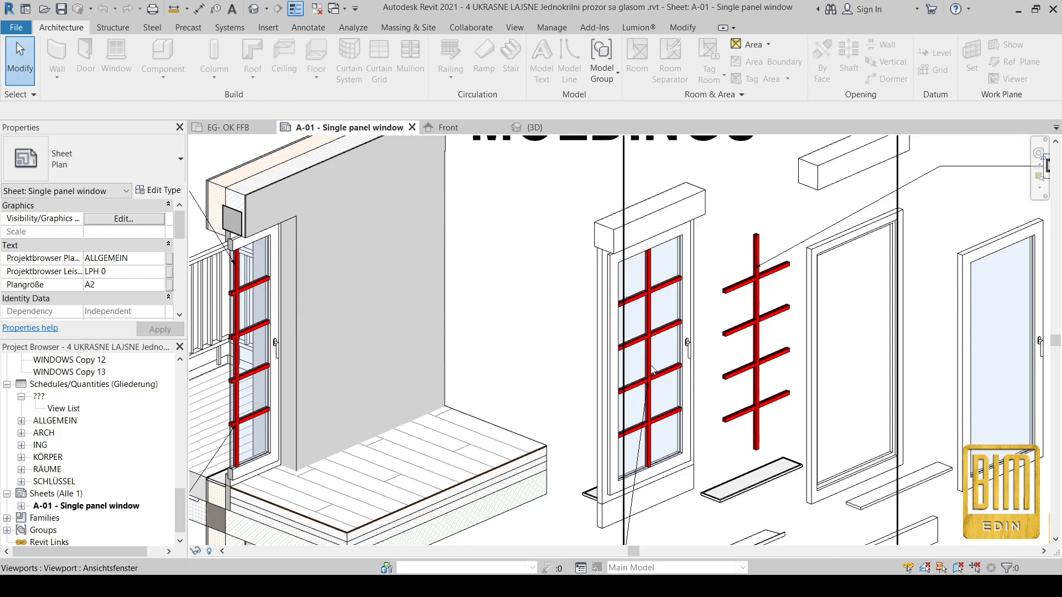
{"action": "scroll", "coordinate": [648, 390], "scroll_direction": "down", "scroll_amount": 1}
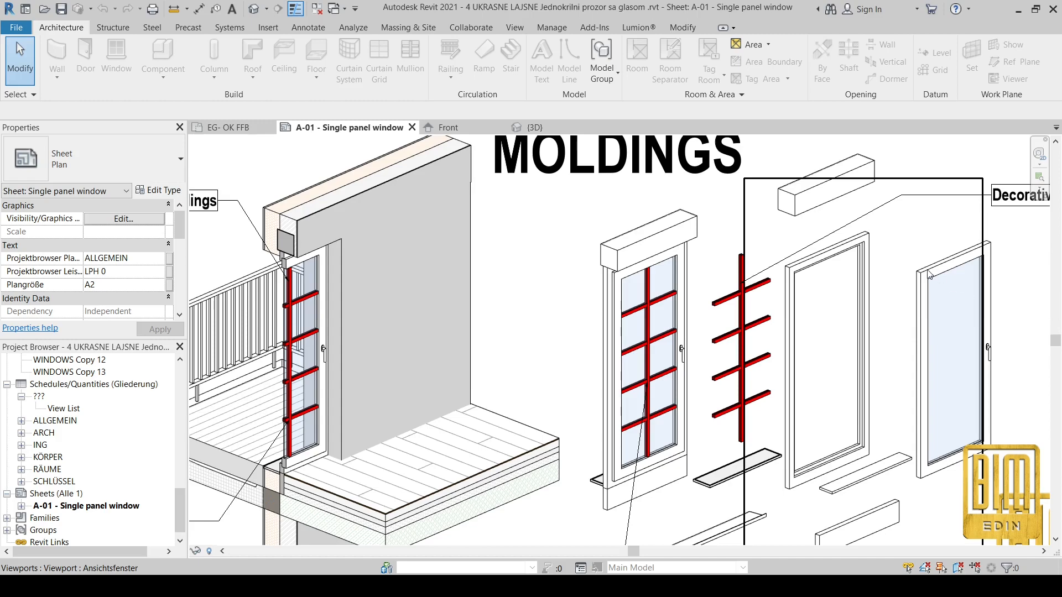
Turn on preview visibility in the 3D view of the PANEL WITH GLASS family.
{"action": "left_click", "coordinate": [452, 128]}
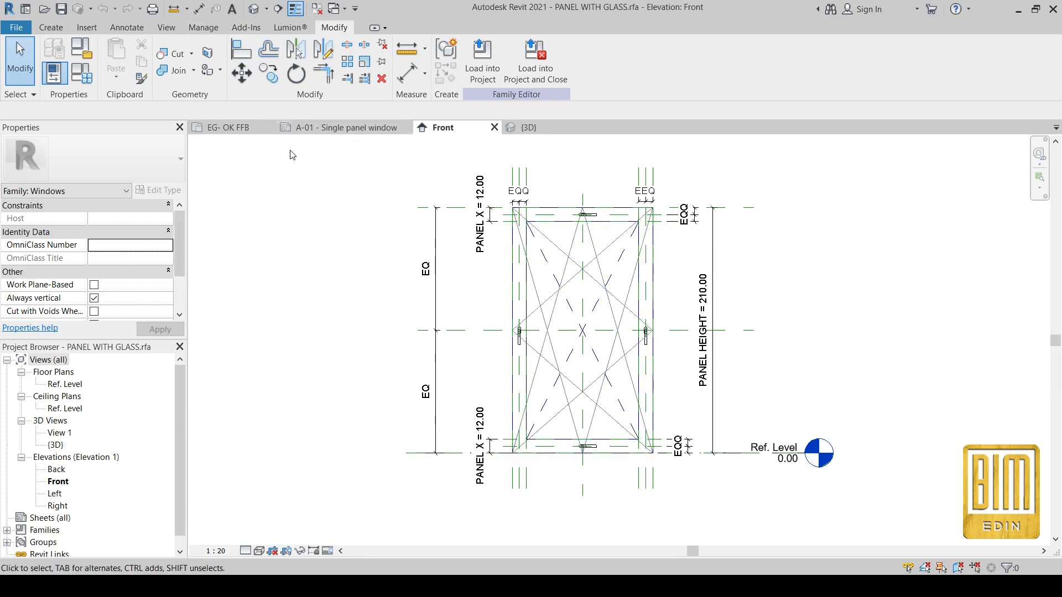
{"action": "left_click", "coordinate": [255, 9]}
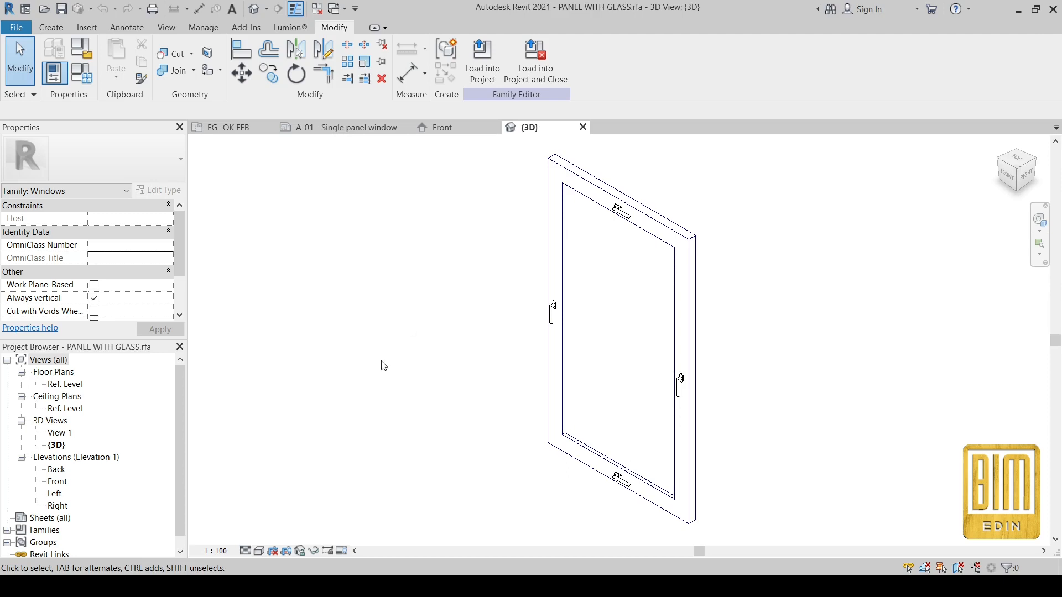
{"action": "left_click", "coordinate": [342, 551]}
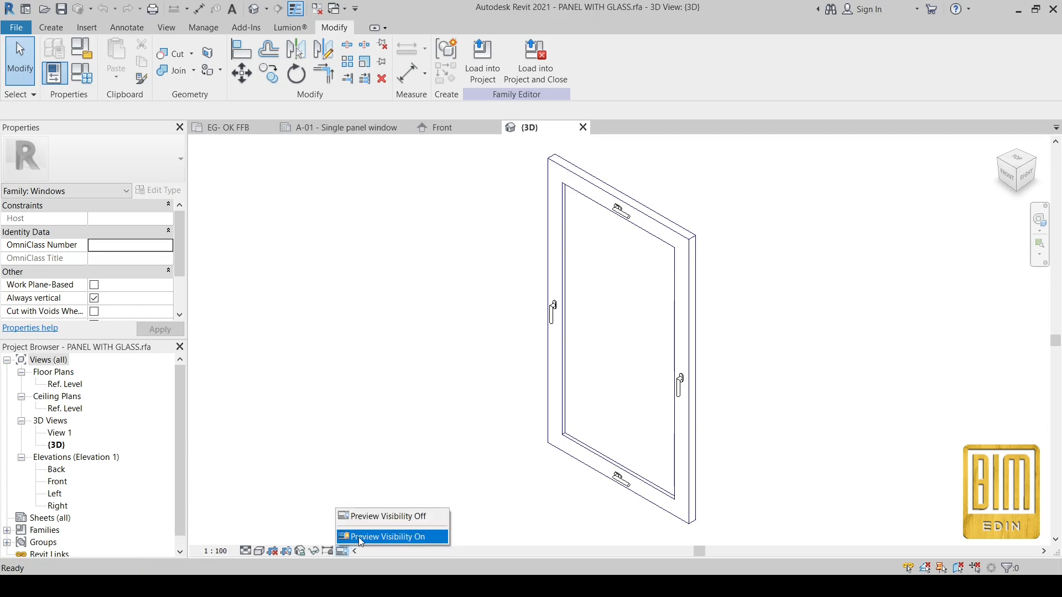
{"action": "left_click", "coordinate": [359, 537]}
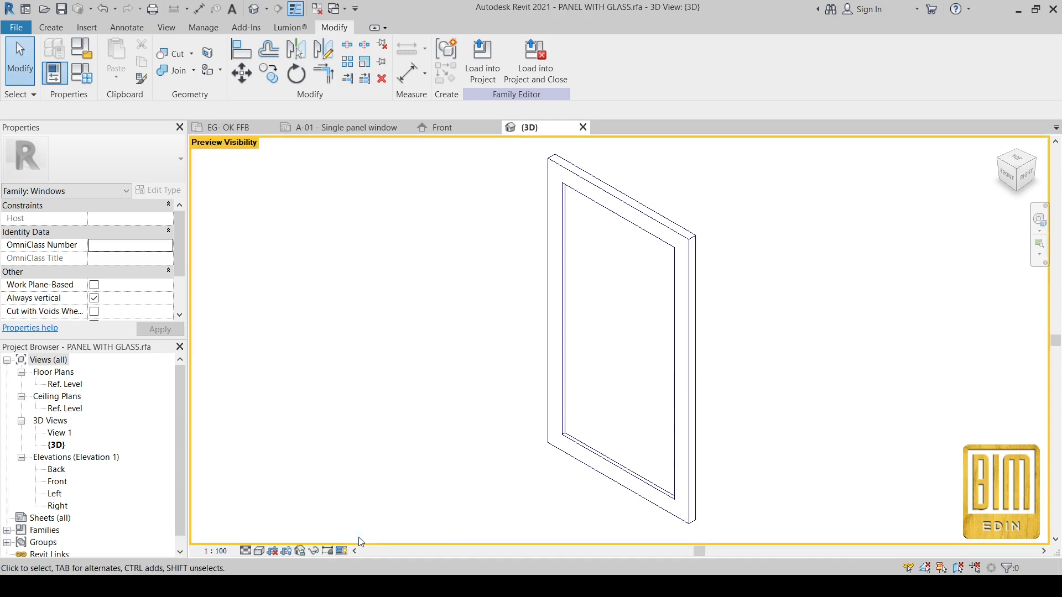
Turn on preview visibility in the Front elevation of the panel family.
{"action": "left_click", "coordinate": [452, 127]}
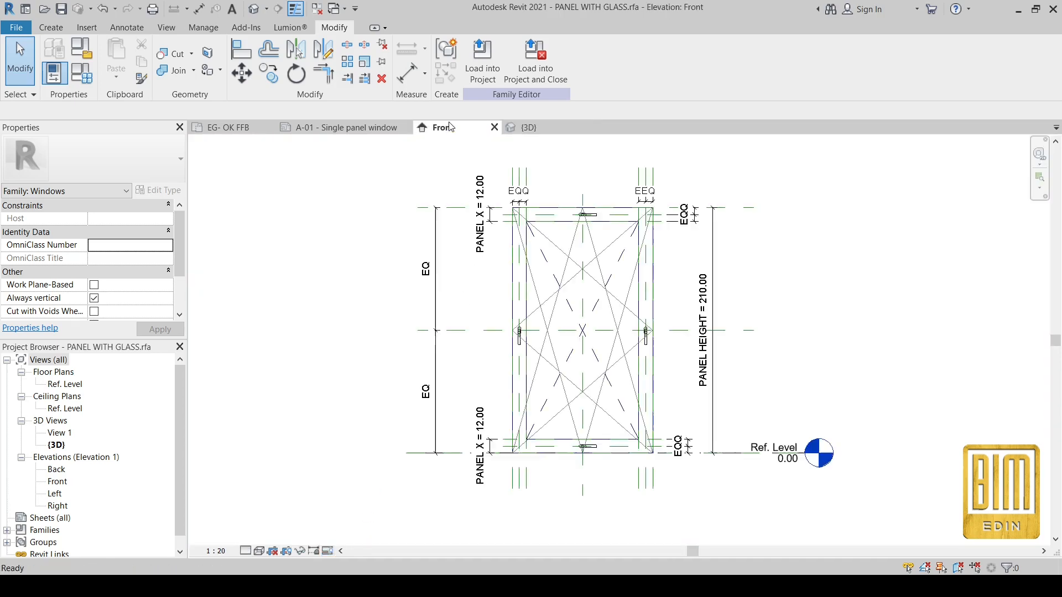
{"action": "left_click", "coordinate": [328, 552]}
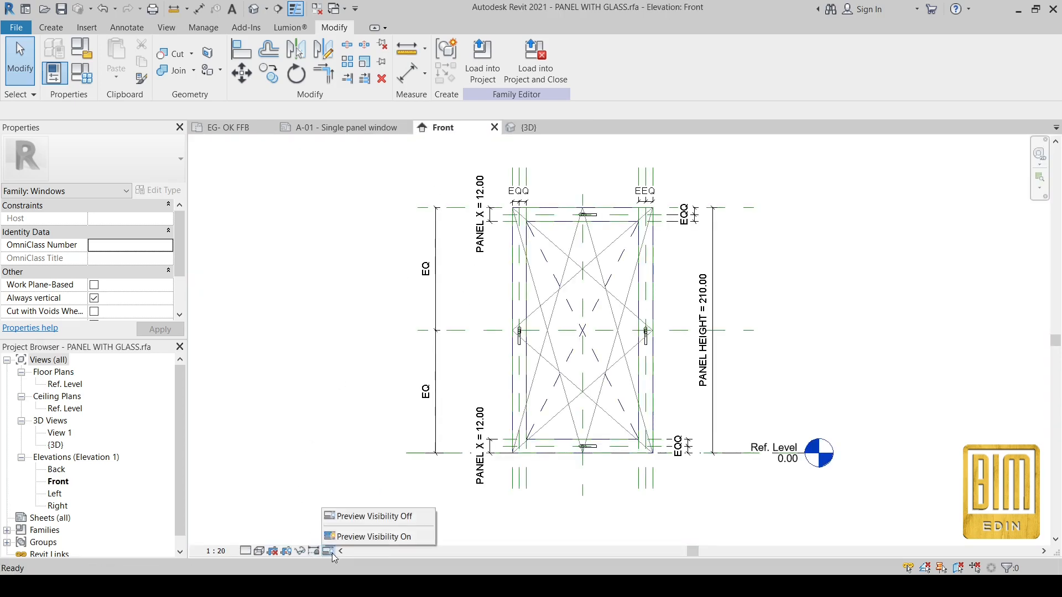
{"action": "left_click", "coordinate": [359, 535]}
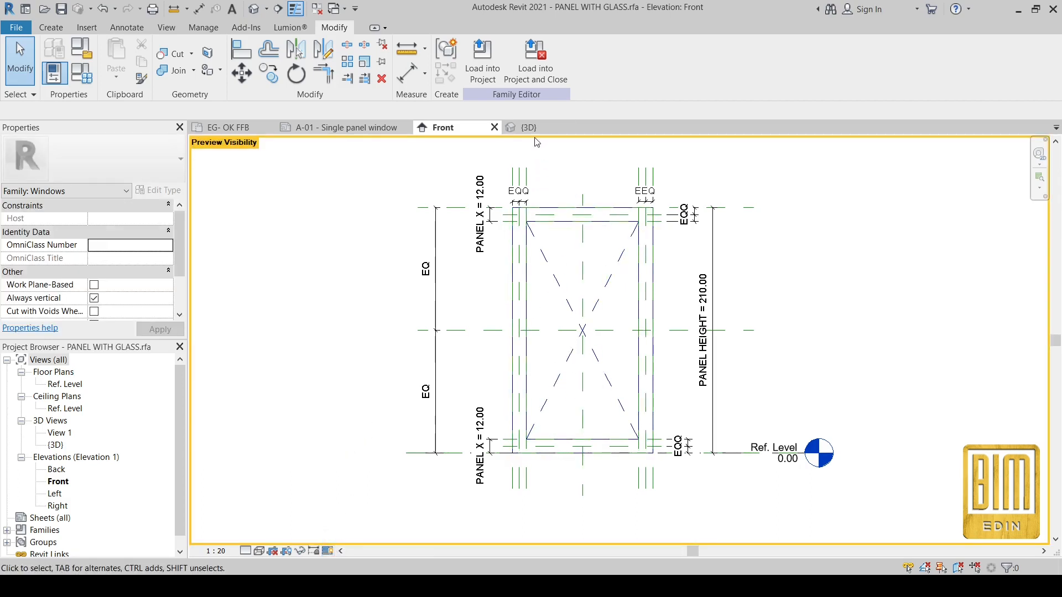
Open the panel's family types and review its parameters, including the formulas that depend on OPENING.
{"action": "left_click", "coordinate": [85, 79]}
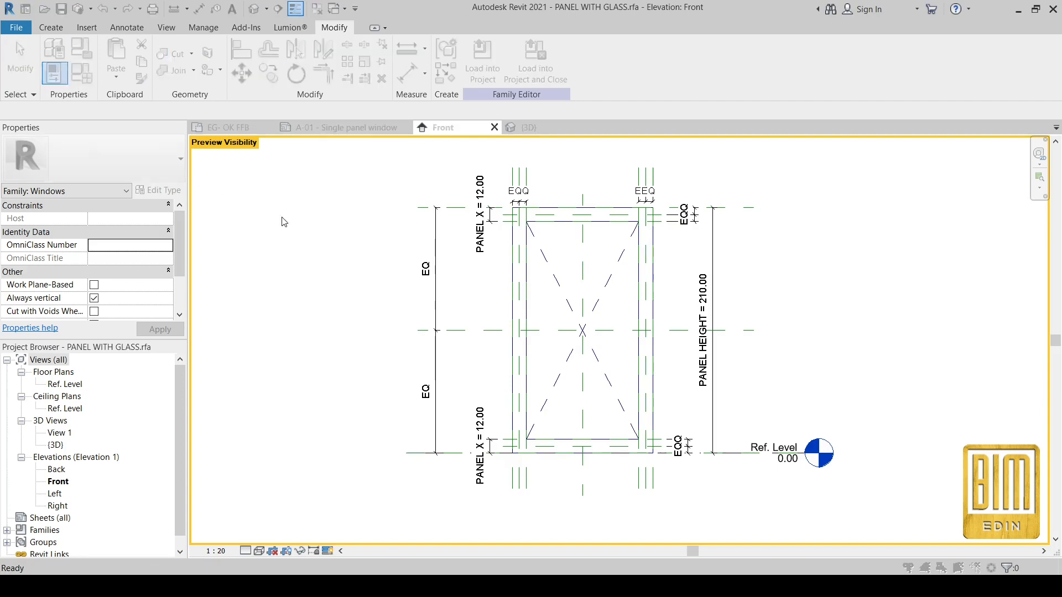
{"action": "left_click_drag", "start_coordinate": [238, 54], "coordinate": [269, 129]}
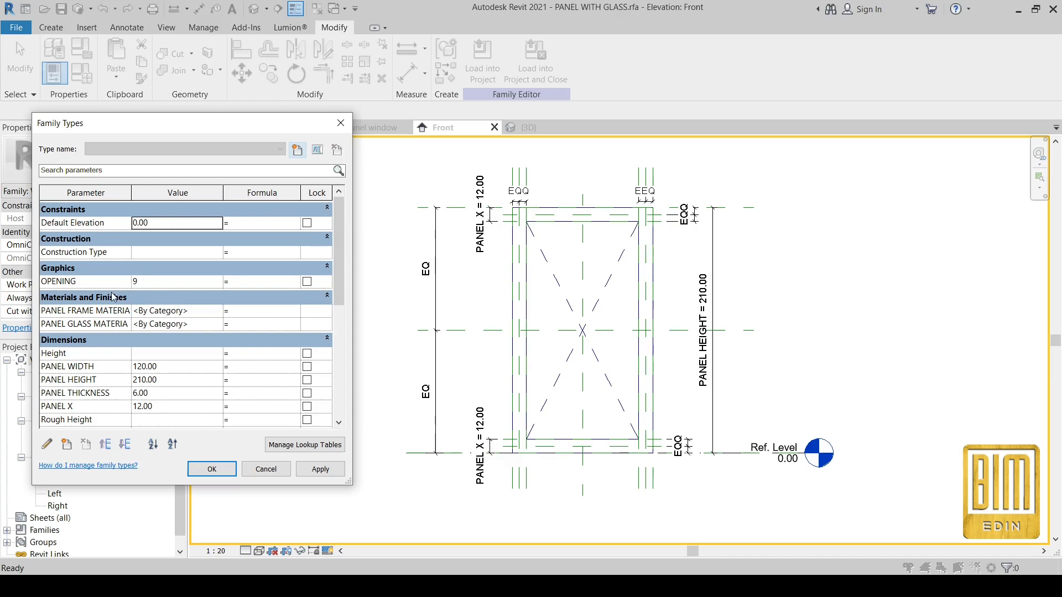
{"action": "scroll", "coordinate": [217, 372], "scroll_direction": "down", "scroll_amount": 10}
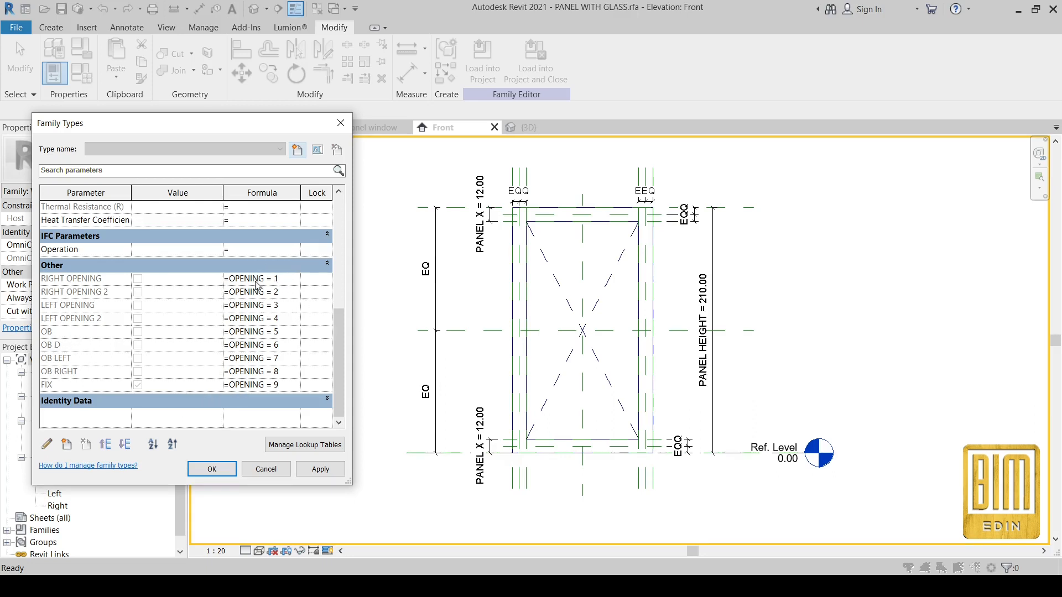
{"action": "scroll", "coordinate": [309, 387], "scroll_direction": "up", "scroll_amount": 10}
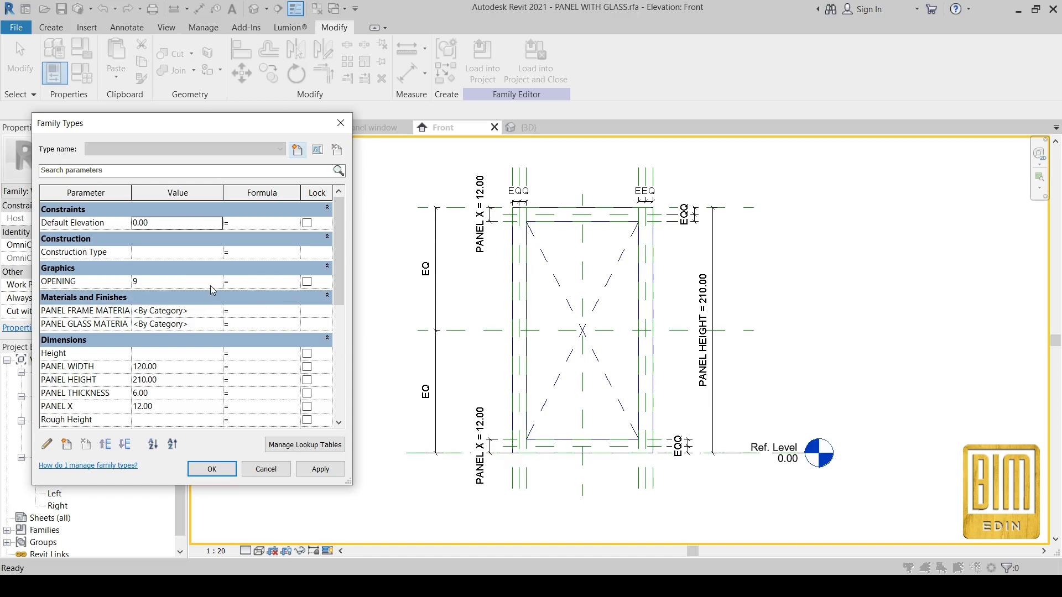
Test the panel's OPENING parameter with the values 1 and 2, applying each one.
{"action": "left_click", "coordinate": [181, 281]}
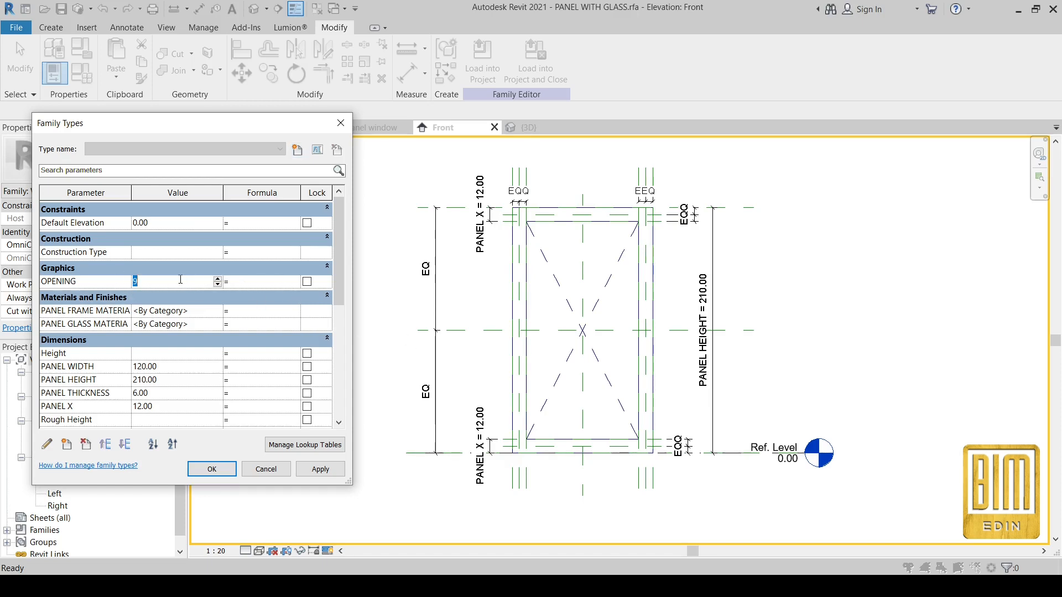
{"action": "type", "text": "1"}
{"action": "left_click", "coordinate": [321, 469]}
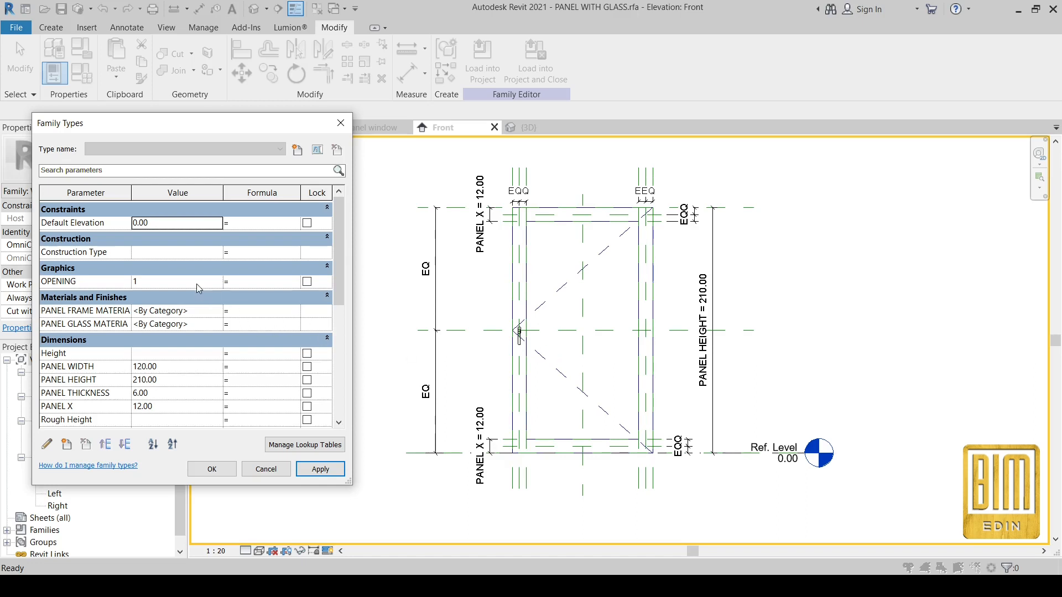
{"action": "left_click", "coordinate": [217, 282]}
{"action": "left_click", "coordinate": [218, 279]}
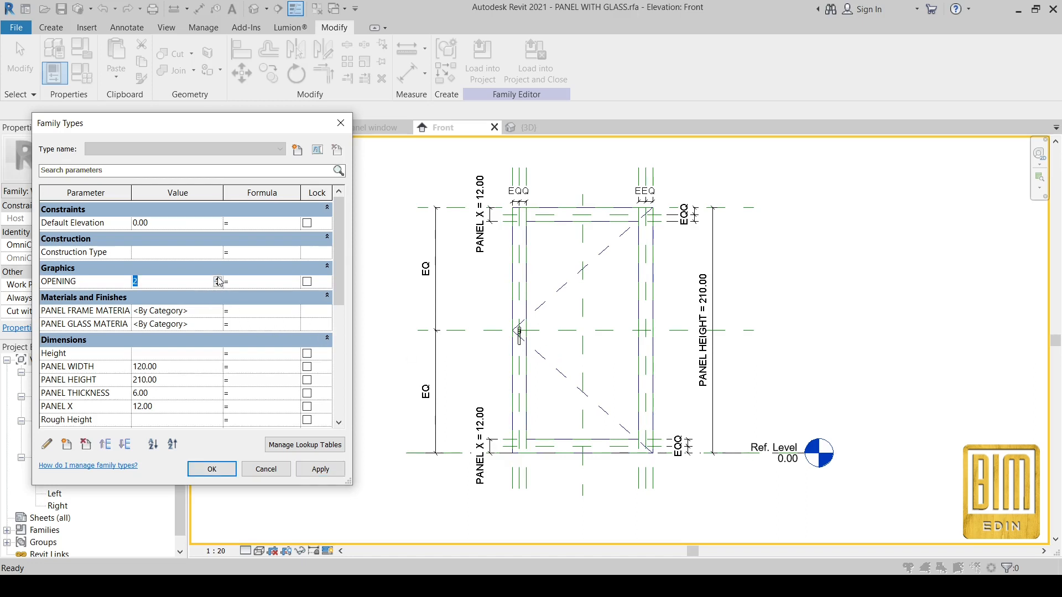
{"action": "left_click", "coordinate": [315, 470]}
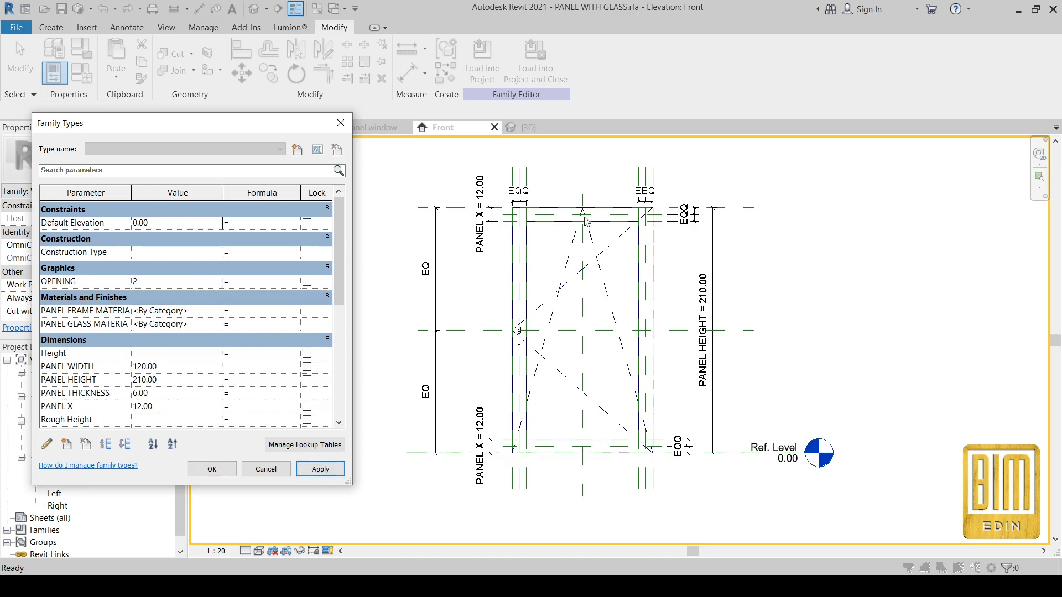
Test the OPENING parameter with the values 3 and 4, applying each one.
{"action": "left_click", "coordinate": [217, 282]}
{"action": "left_click", "coordinate": [218, 279]}
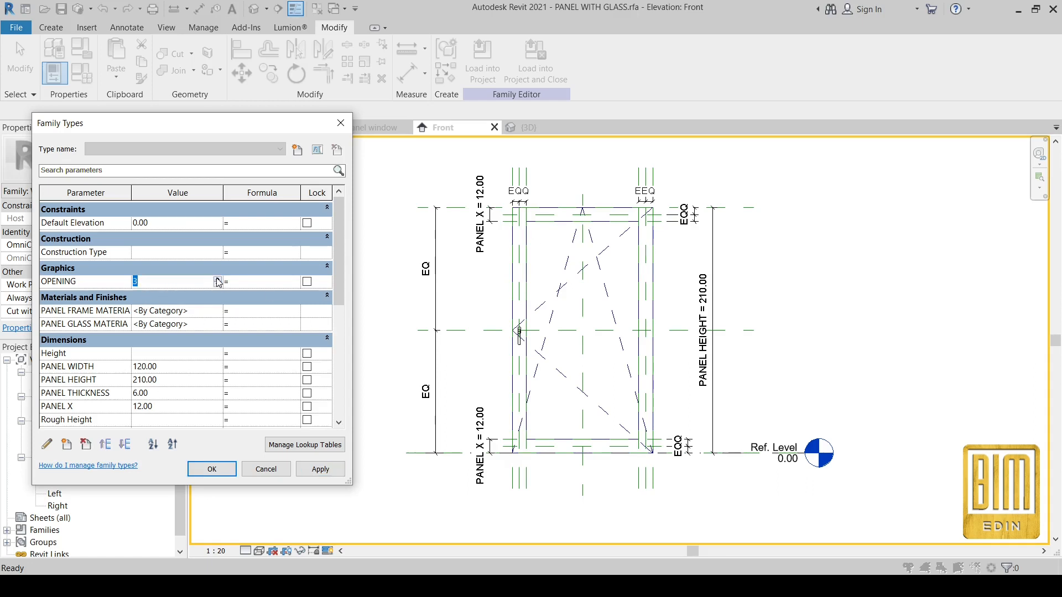
{"action": "left_click", "coordinate": [318, 469]}
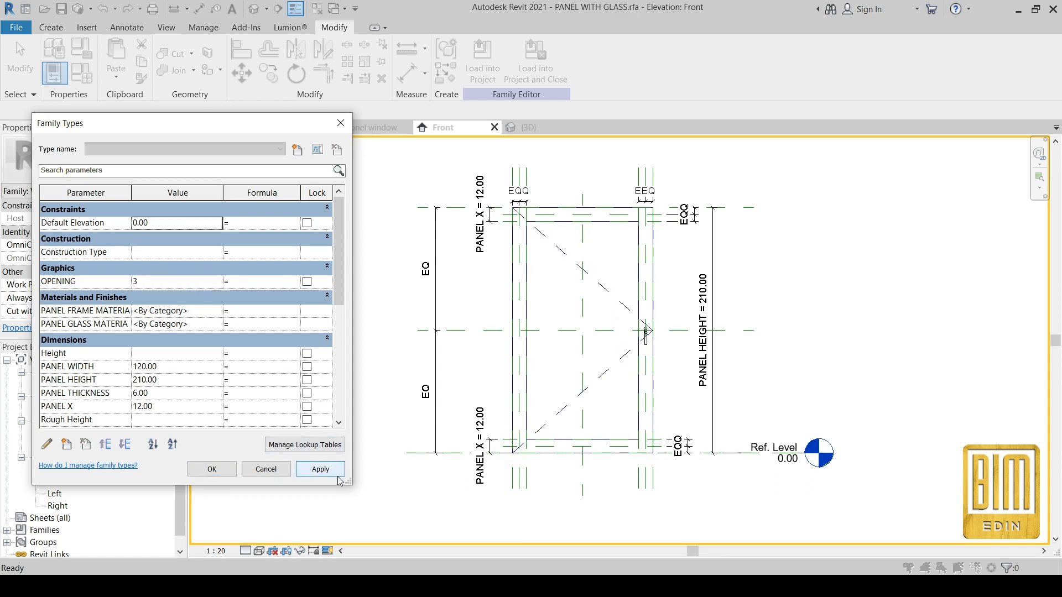
{"action": "left_click", "coordinate": [217, 284]}
{"action": "left_click", "coordinate": [218, 280]}
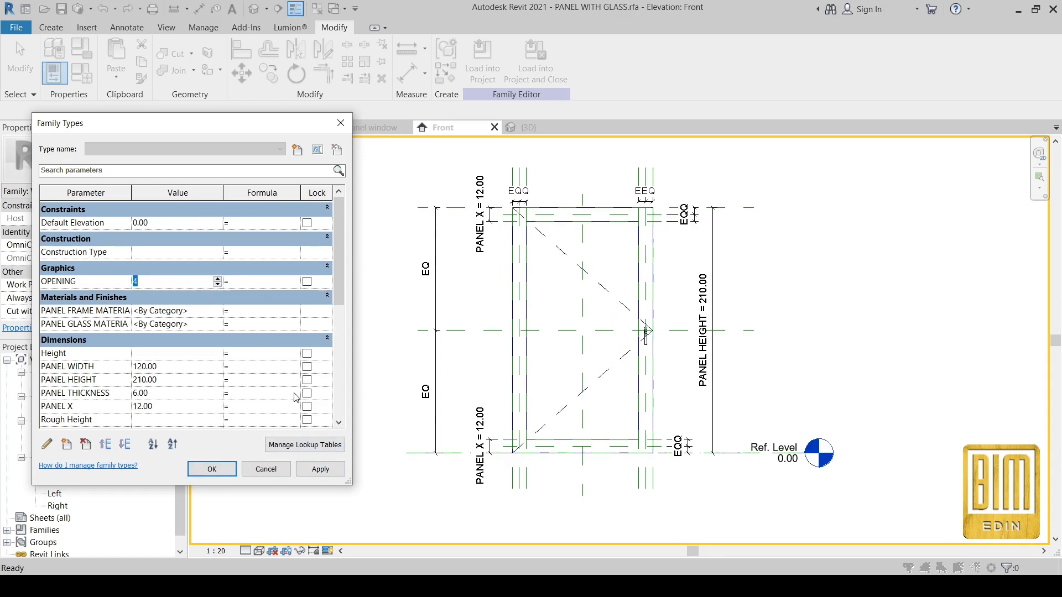
{"action": "left_click", "coordinate": [324, 470]}
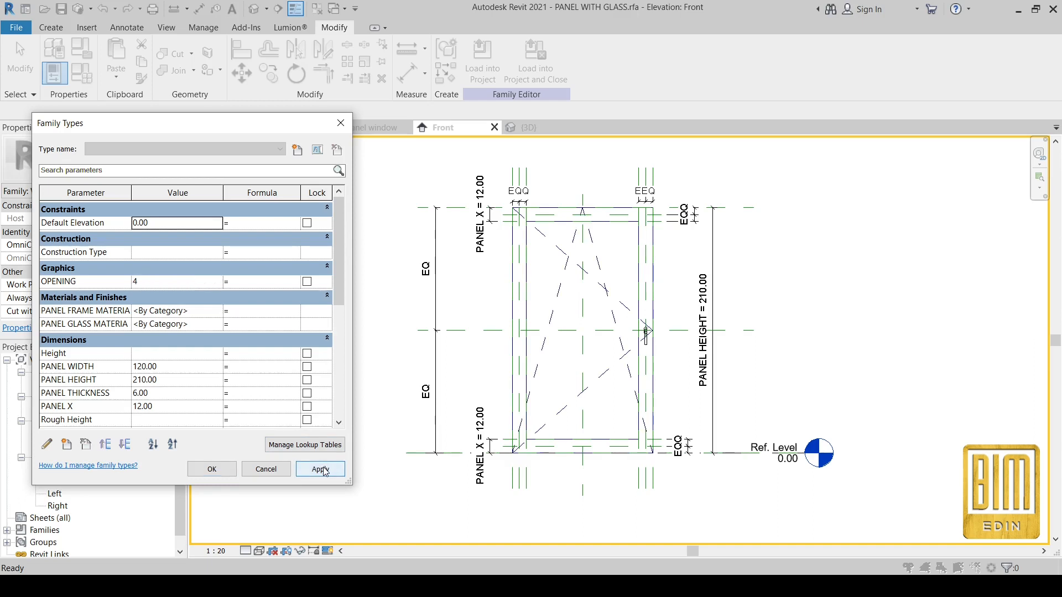
Test the OPENING parameter with the values 5 and 6, applying each one.
{"action": "left_click", "coordinate": [217, 282]}
{"action": "left_click", "coordinate": [218, 279]}
{"action": "left_click", "coordinate": [325, 470]}
{"action": "left_click", "coordinate": [218, 281]}
{"action": "left_click", "coordinate": [220, 279]}
{"action": "left_click", "coordinate": [324, 469]}
Test the OPENING parameter with the values 7 and 8, applying each one.
{"action": "left_click", "coordinate": [218, 282]}
{"action": "left_click", "coordinate": [219, 279]}
{"action": "left_click", "coordinate": [325, 471]}
{"action": "left_click", "coordinate": [220, 282]}
{"action": "left_click", "coordinate": [219, 280]}
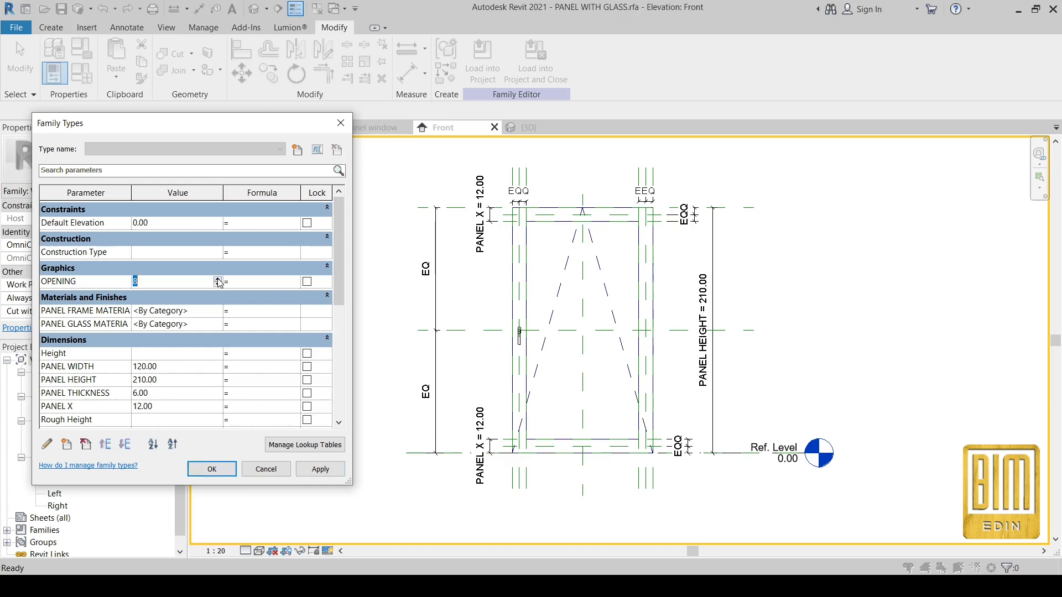
{"action": "left_click", "coordinate": [322, 469]}
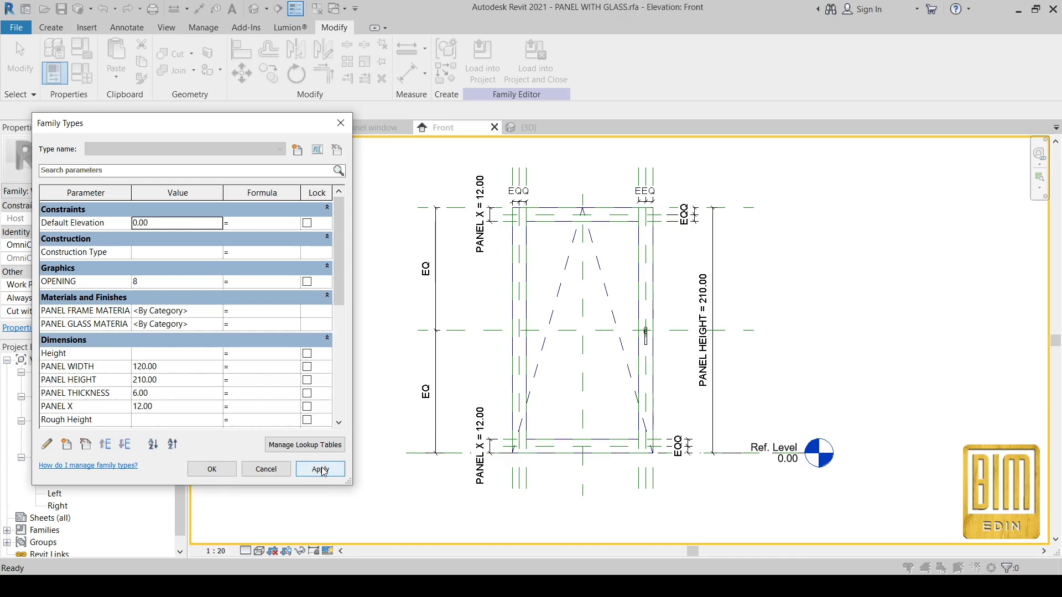
Set the OPENING parameter to 9 and accept the family types.
{"action": "left_click", "coordinate": [219, 282]}
{"action": "left_click", "coordinate": [220, 279]}
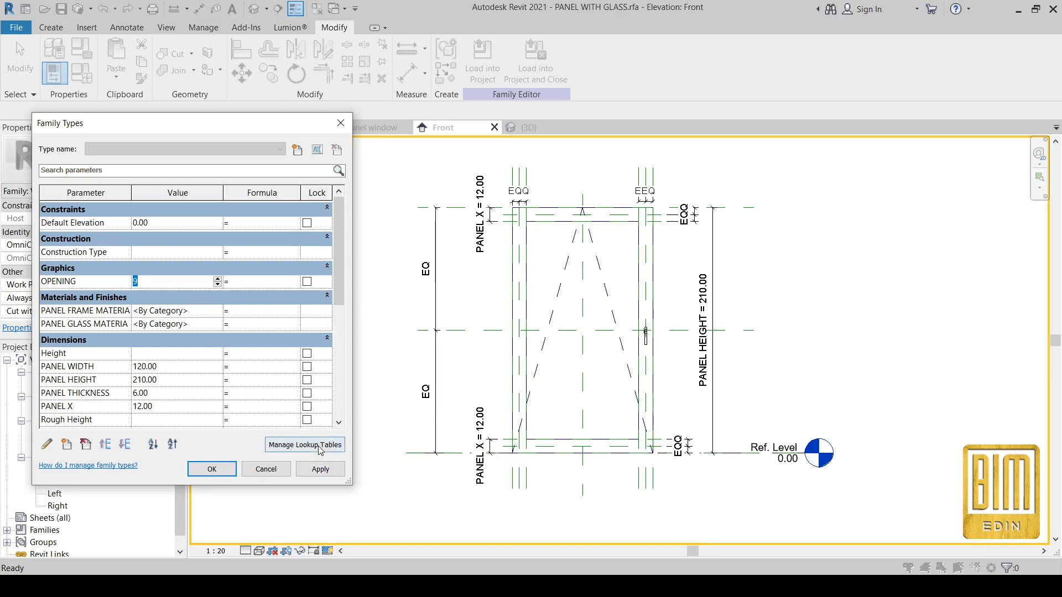
{"action": "left_click", "coordinate": [321, 470]}
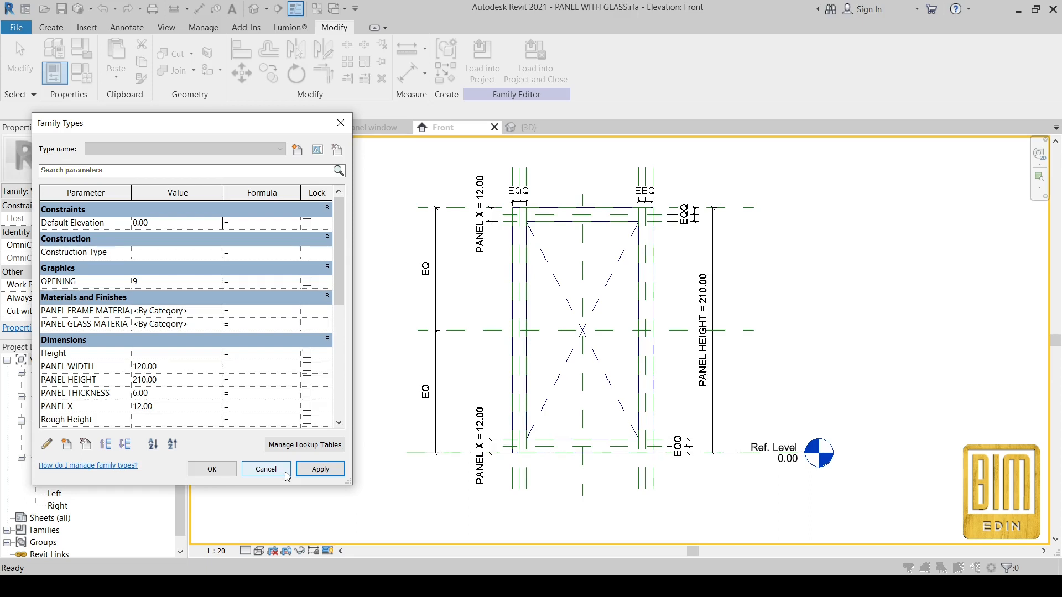
{"action": "left_click", "coordinate": [212, 469]}
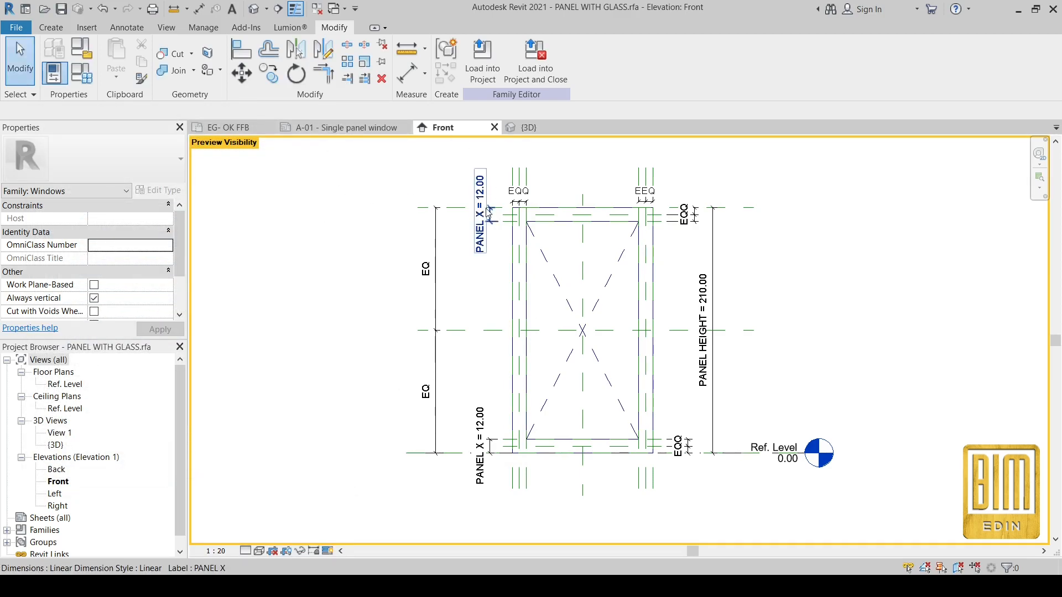
Return to the A-01 sheet and examine how the vertical and horizontal decorative moldings sit on the window panel.
{"action": "left_click", "coordinate": [347, 128]}
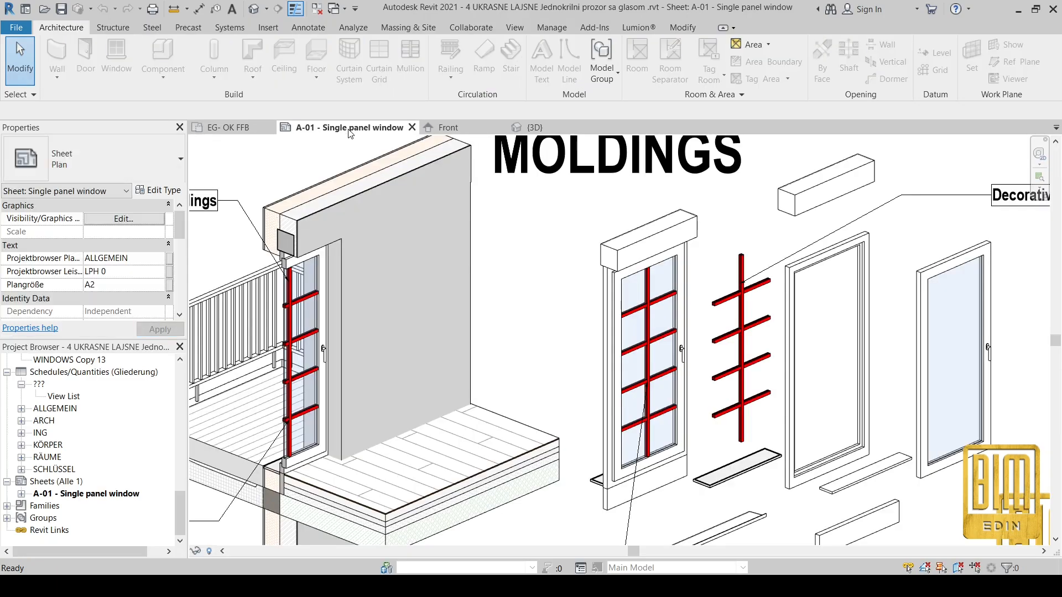
{"action": "scroll", "coordinate": [678, 337], "scroll_direction": "down", "scroll_amount": 3}
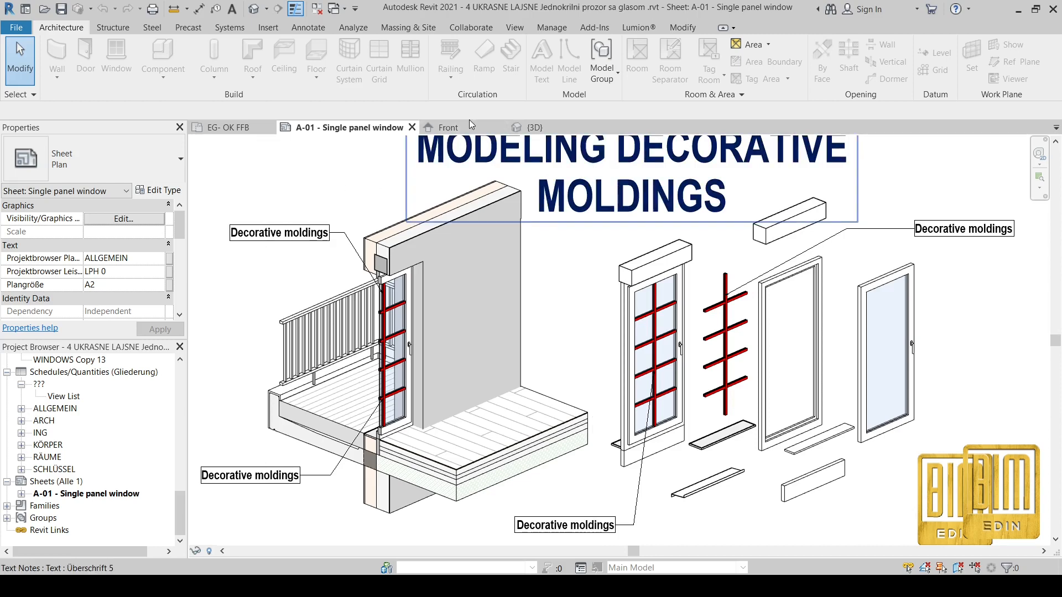
{"action": "scroll", "coordinate": [571, 308], "scroll_direction": "down", "scroll_amount": 3}
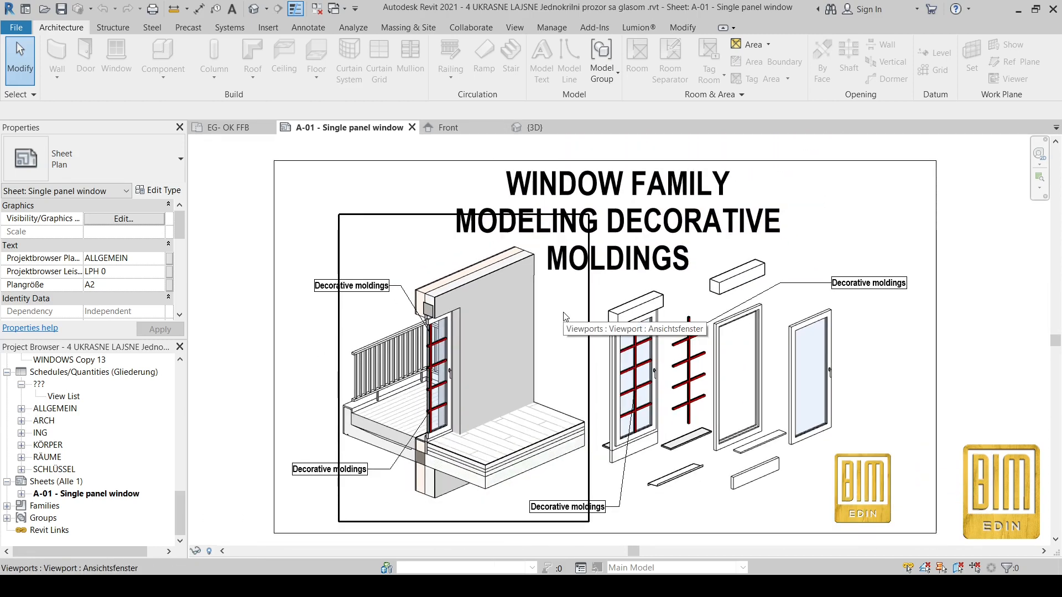
{"action": "left_click", "coordinate": [466, 126]}
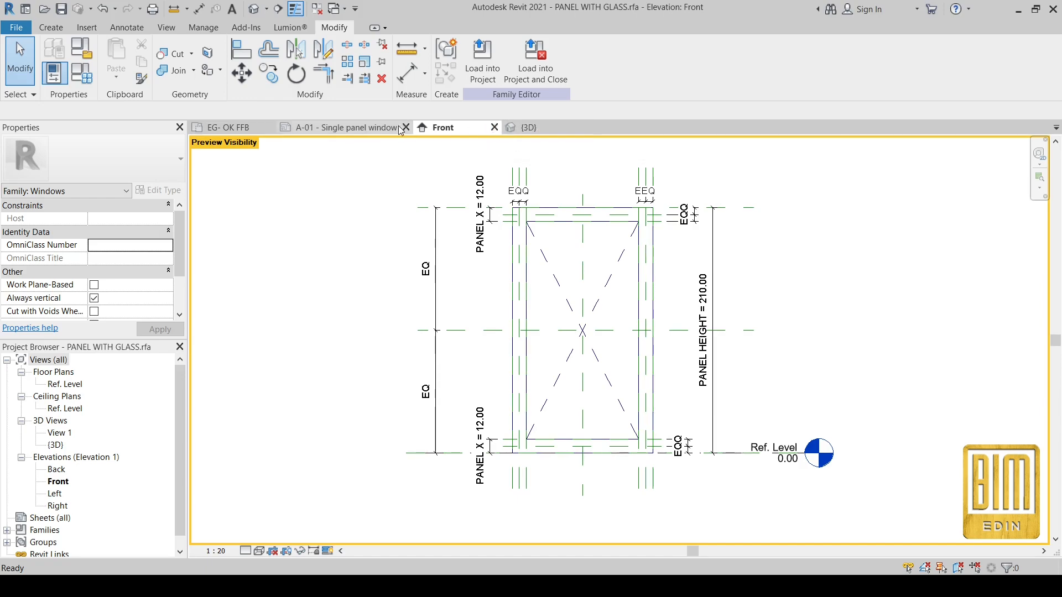
{"action": "key", "text": "ctrl+Tab"}
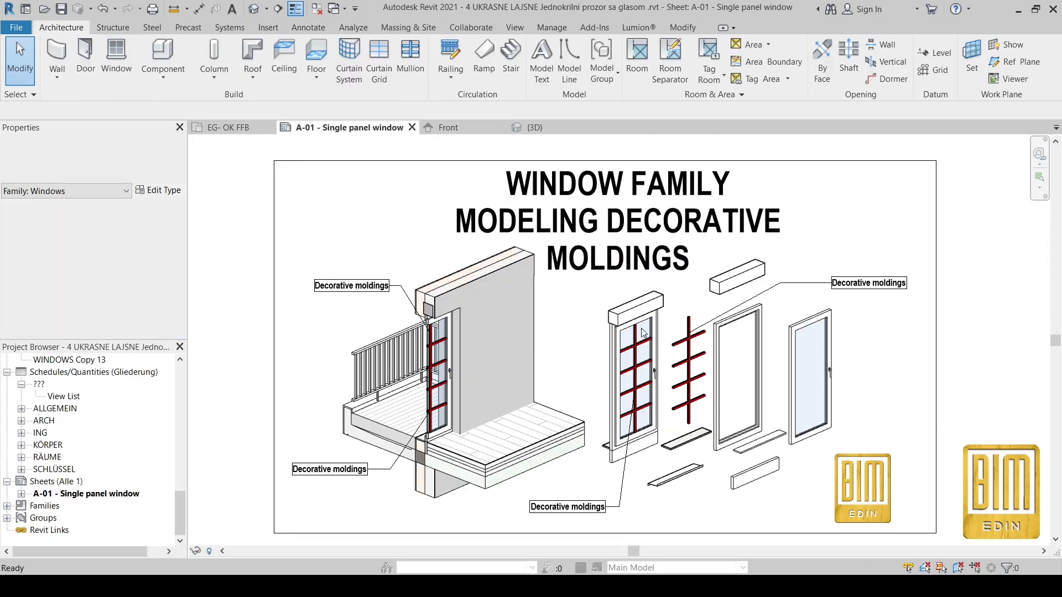
{"action": "scroll", "coordinate": [672, 260], "scroll_direction": "up", "scroll_amount": 8}
{"action": "scroll", "coordinate": [673, 260], "scroll_direction": "down", "scroll_amount": 1}
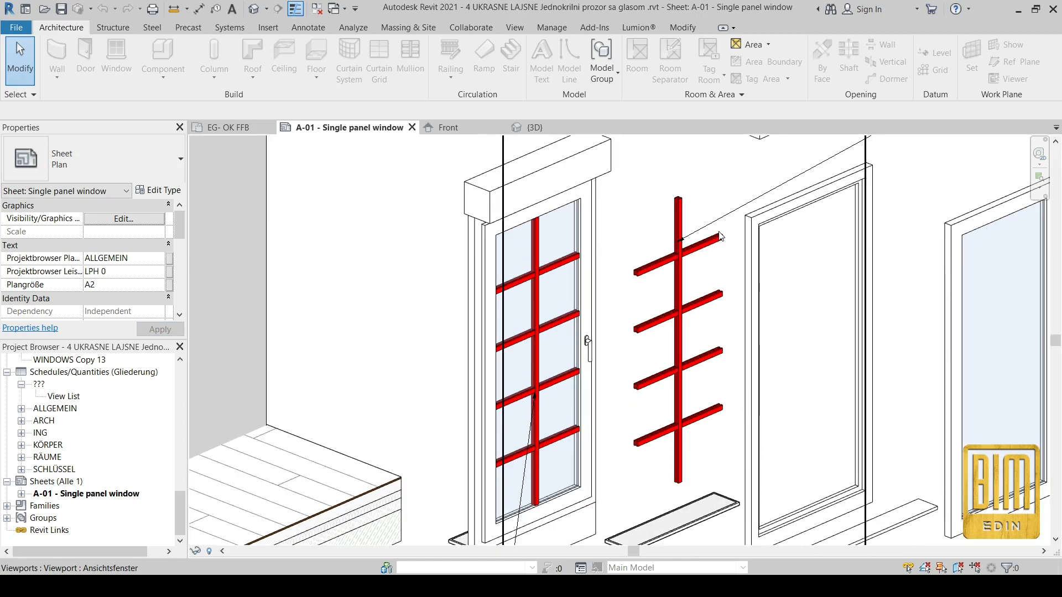
In the panel family's Front elevation, copy the horizontal center reference plane upward by about 62 cm.
{"action": "left_click", "coordinate": [459, 127]}
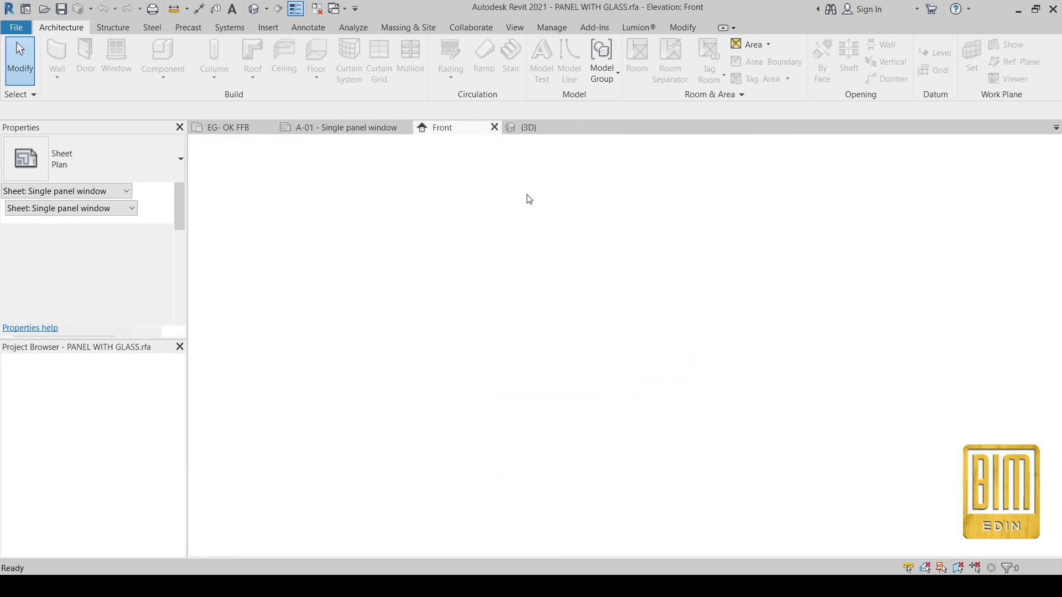
{"action": "scroll", "coordinate": [565, 277], "scroll_direction": "up", "scroll_amount": 1}
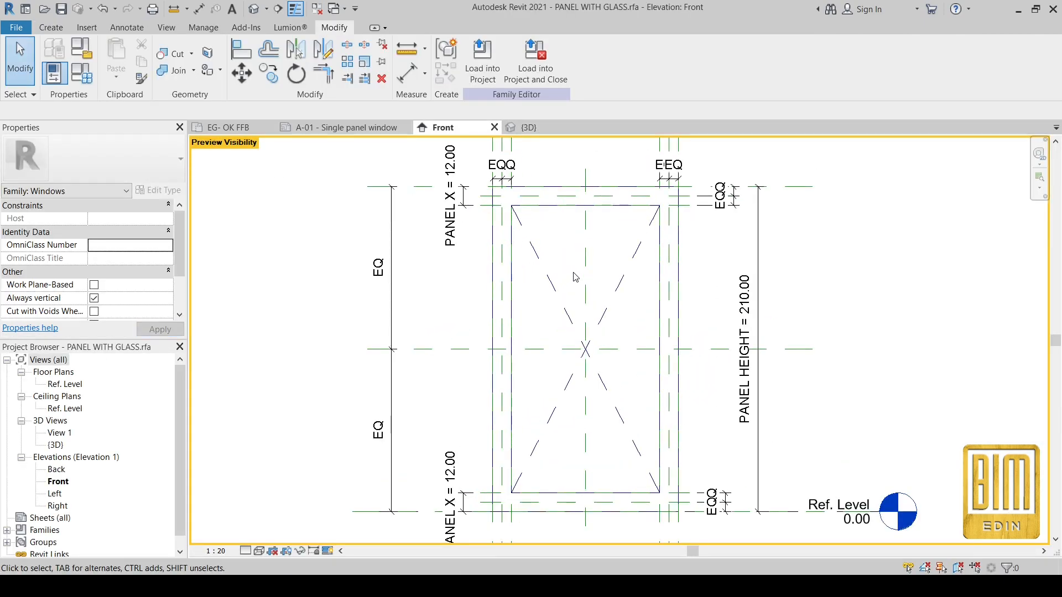
{"action": "left_click", "coordinate": [464, 350]}
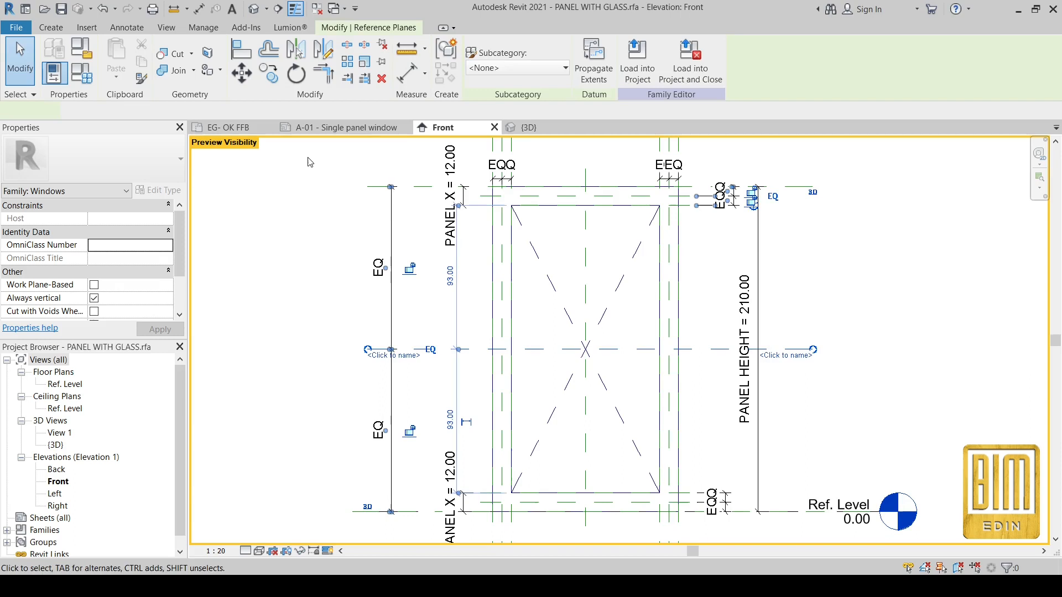
{"action": "left_click", "coordinate": [268, 72]}
{"action": "left_click", "coordinate": [474, 349]}
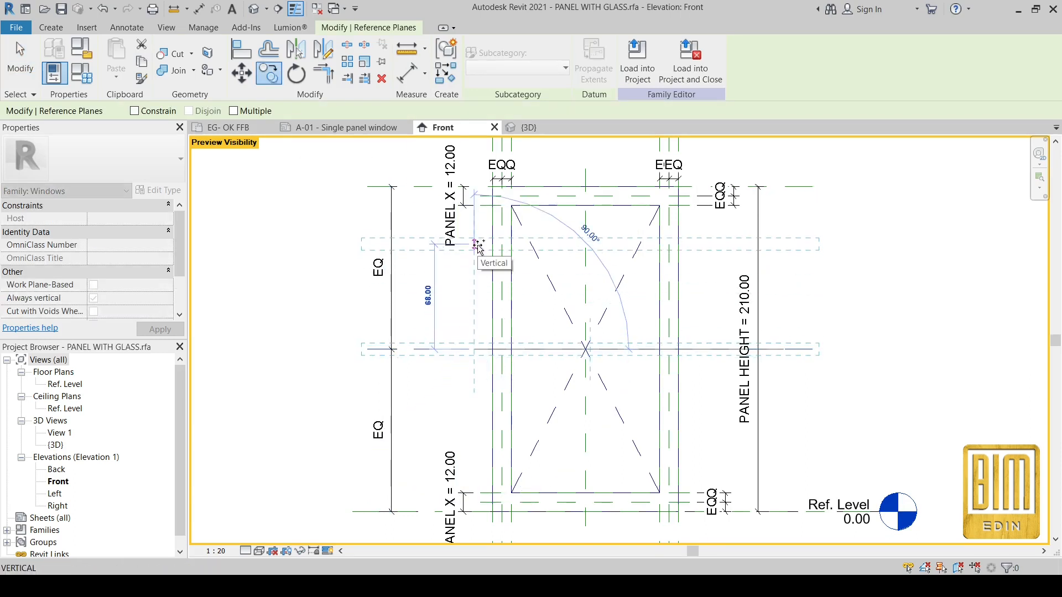
{"action": "left_click", "coordinate": [476, 254]}
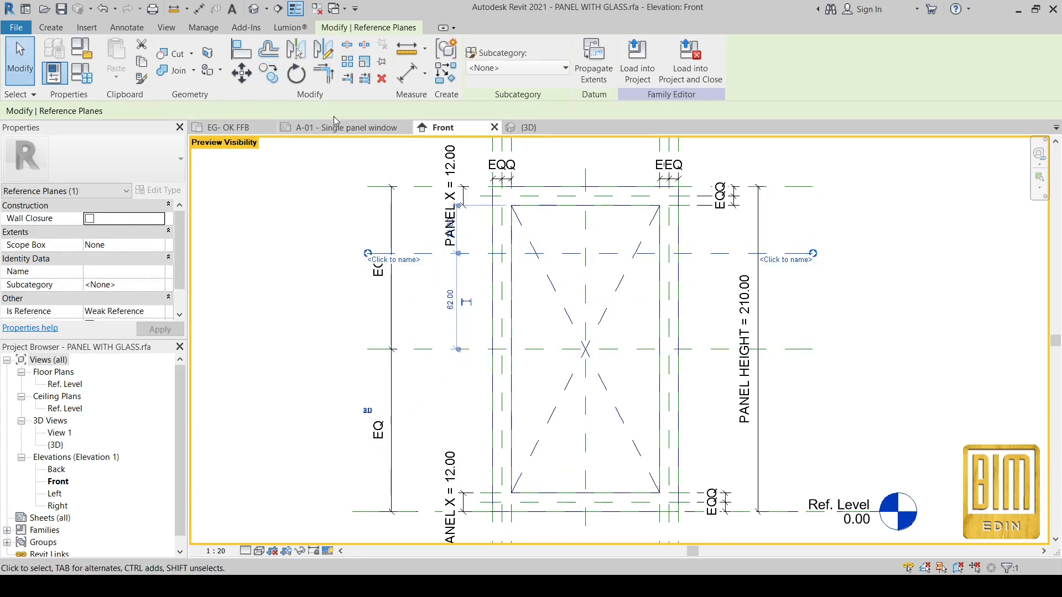
Copy the new upper horizontal reference plane downward by about 32 cm, placing it above the center plane.
{"action": "left_click", "coordinate": [273, 78]}
{"action": "left_click", "coordinate": [474, 253]}
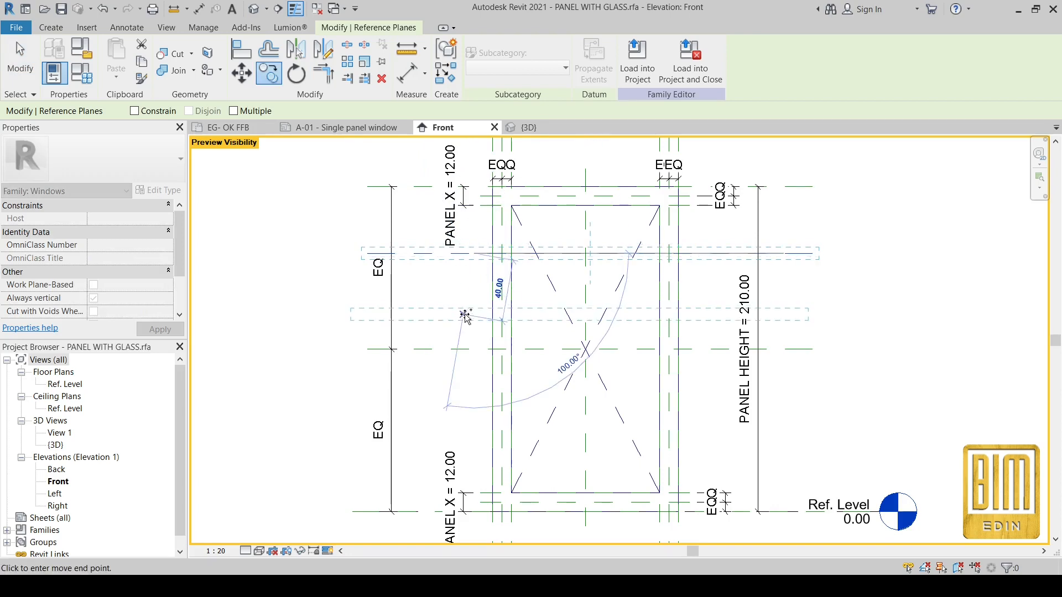
{"action": "left_click", "coordinate": [473, 304]}
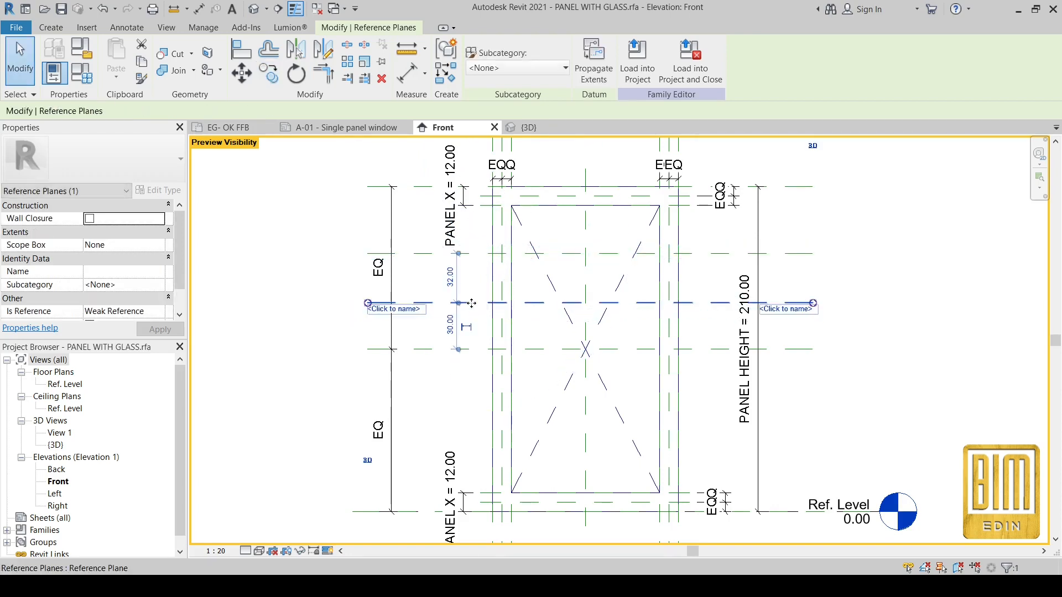
Mirror the two new horizontal reference planes about the horizontal center plane to the lower half of the panel.
{"action": "left_click", "coordinate": [478, 255], "text": "ctrl"}
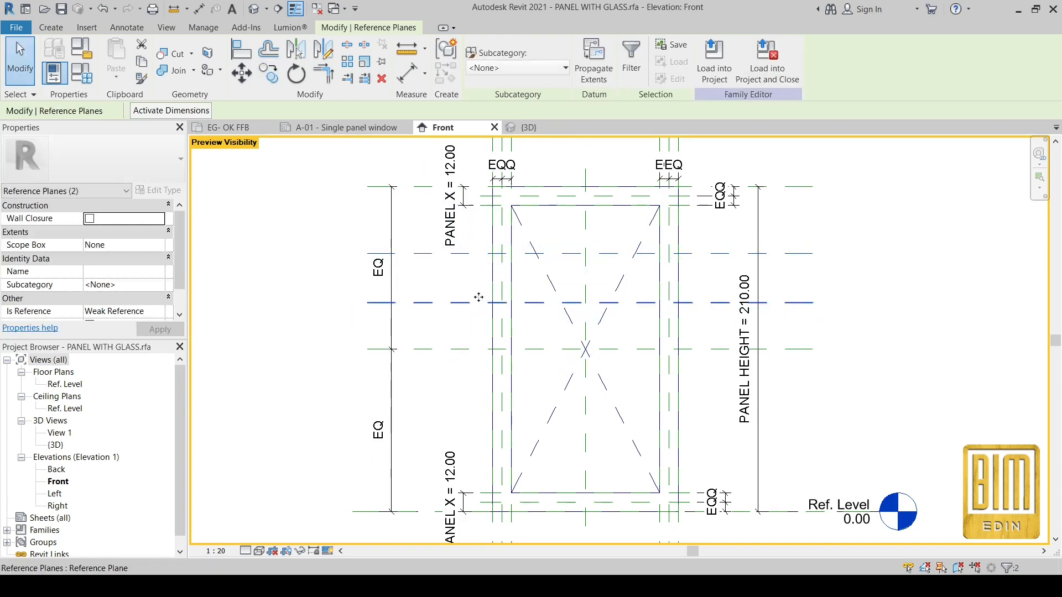
{"action": "left_click", "coordinate": [296, 50]}
{"action": "left_click", "coordinate": [459, 350]}
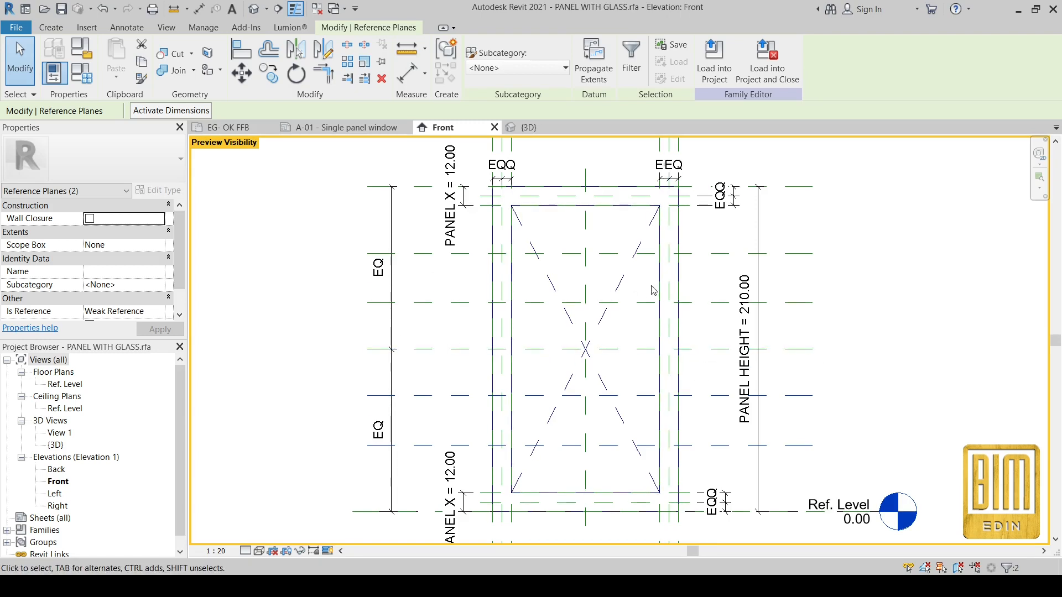
{"action": "scroll", "coordinate": [713, 235], "scroll_direction": "up", "scroll_amount": 2}
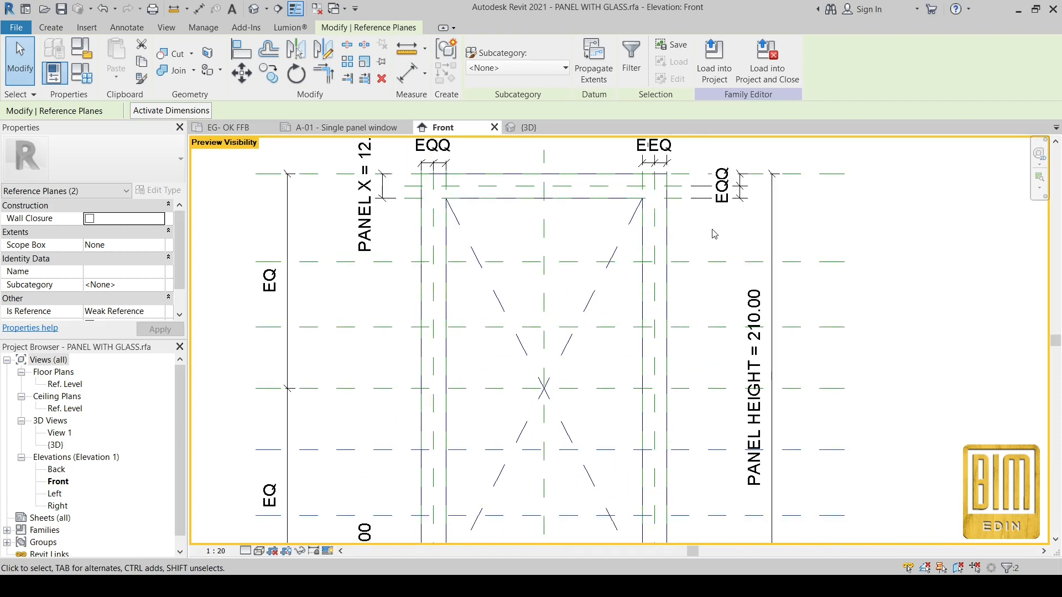
{"action": "scroll", "coordinate": [697, 276], "scroll_direction": "up", "scroll_amount": 1}
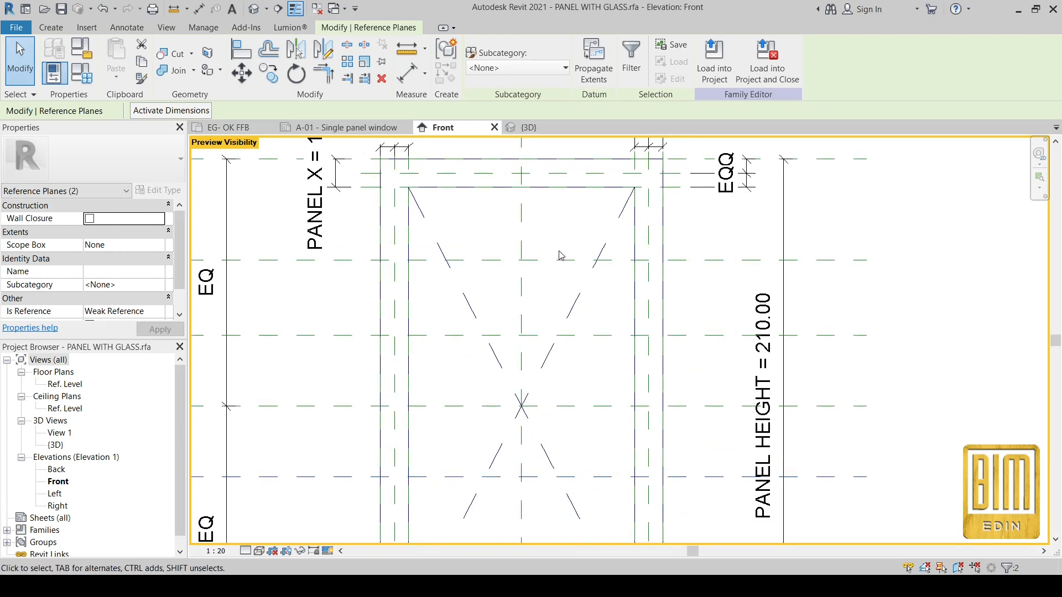
{"action": "left_click", "coordinate": [696, 263]}
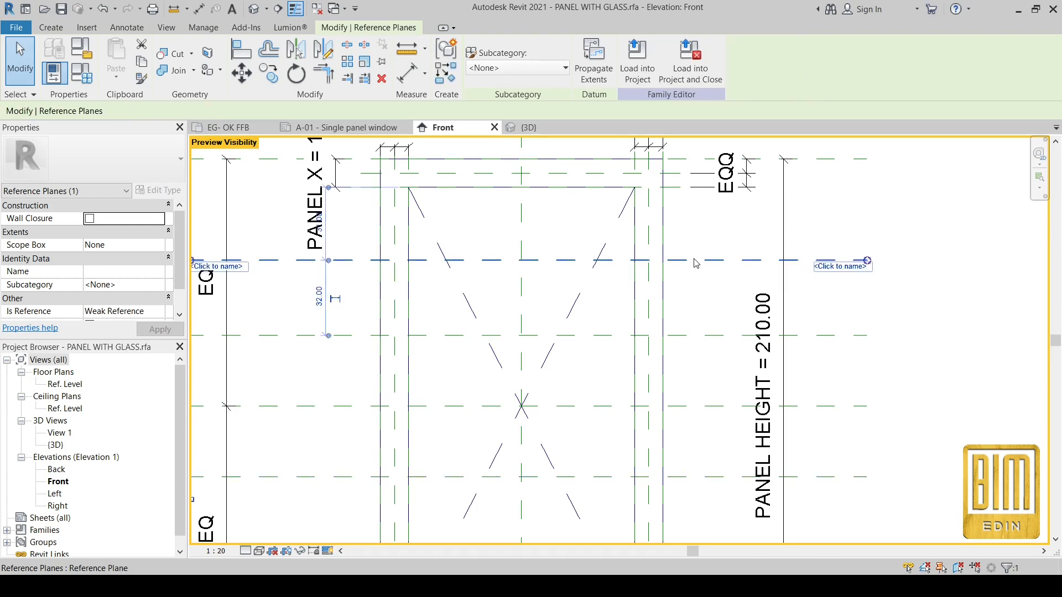
On the A-01 sheet, activate the viewport, edit the balcony door's type properties and apply a Sirina lajsni of 5 cm.
{"action": "left_click", "coordinate": [336, 127]}
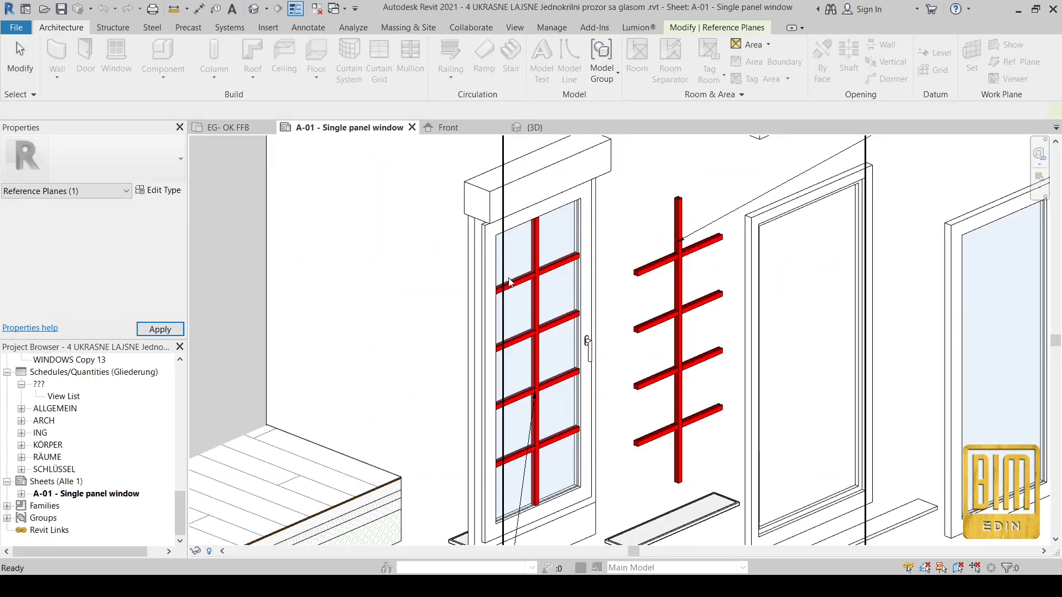
{"action": "double_click", "coordinate": [482, 271]}
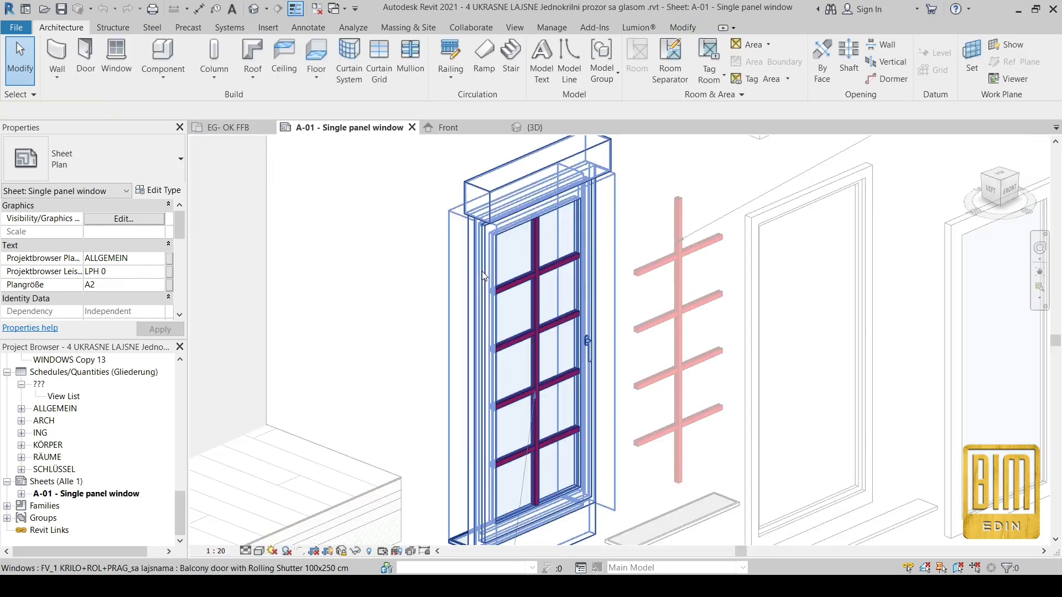
{"action": "left_click", "coordinate": [482, 271]}
{"action": "left_click", "coordinate": [149, 196]}
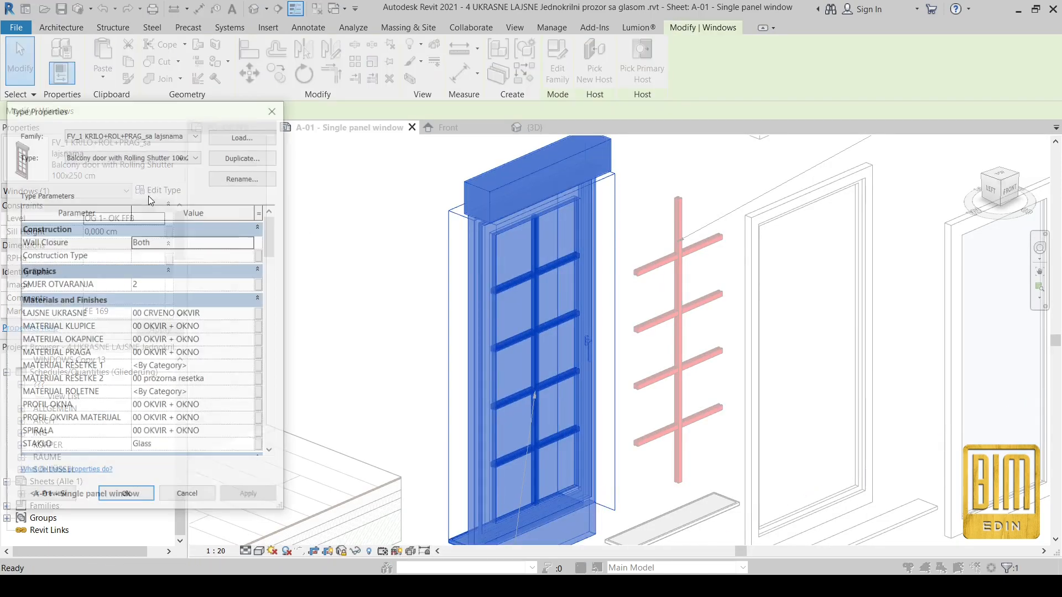
{"action": "scroll", "coordinate": [187, 372], "scroll_direction": "down", "scroll_amount": 8}
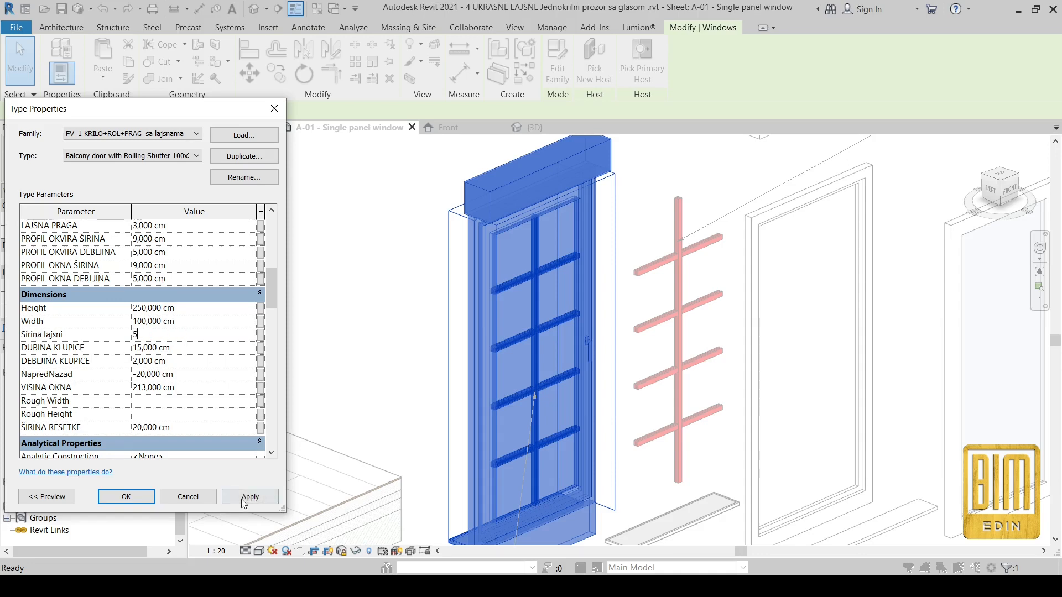
{"action": "left_click", "coordinate": [243, 498]}
{"action": "left_click", "coordinate": [244, 497]}
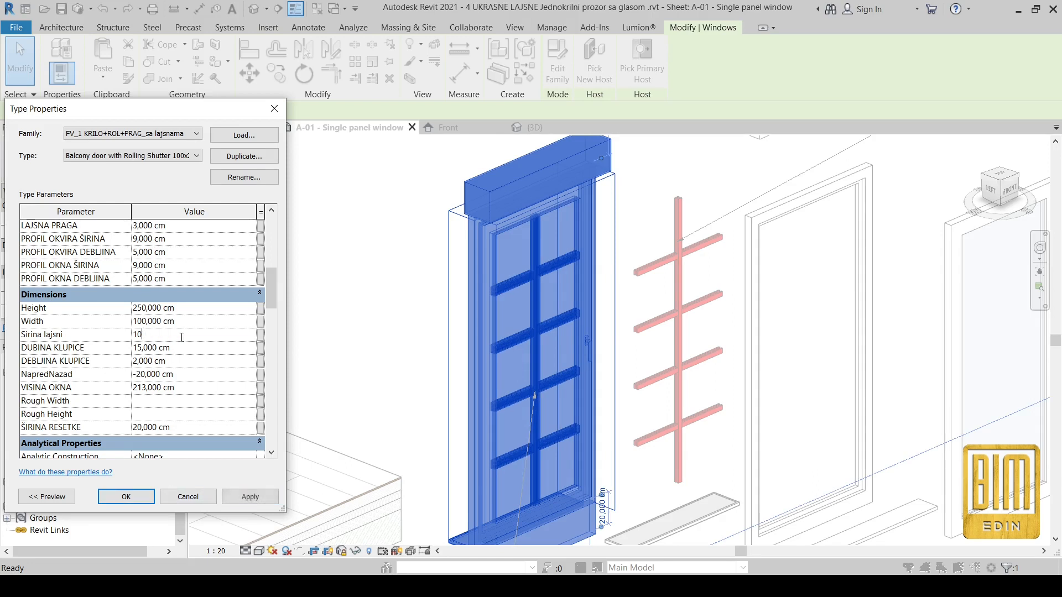
Set Sirina lajsni to 10 cm, accept the type properties, and inspect the molding width on the balcony door.
{"action": "type", "text": "10"}
{"action": "left_click", "coordinate": [249, 500]}
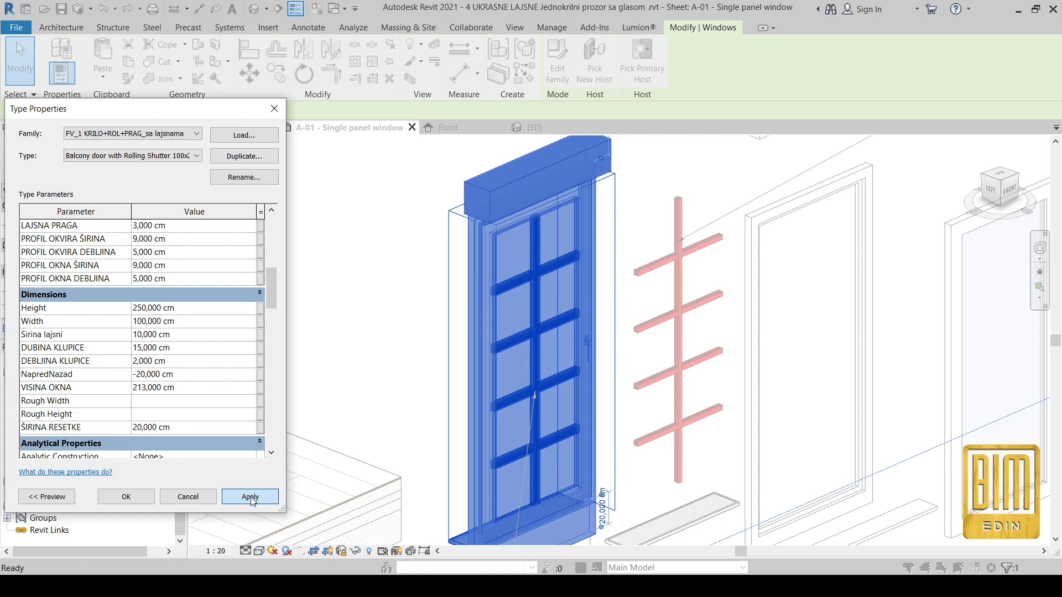
{"action": "left_click", "coordinate": [126, 497]}
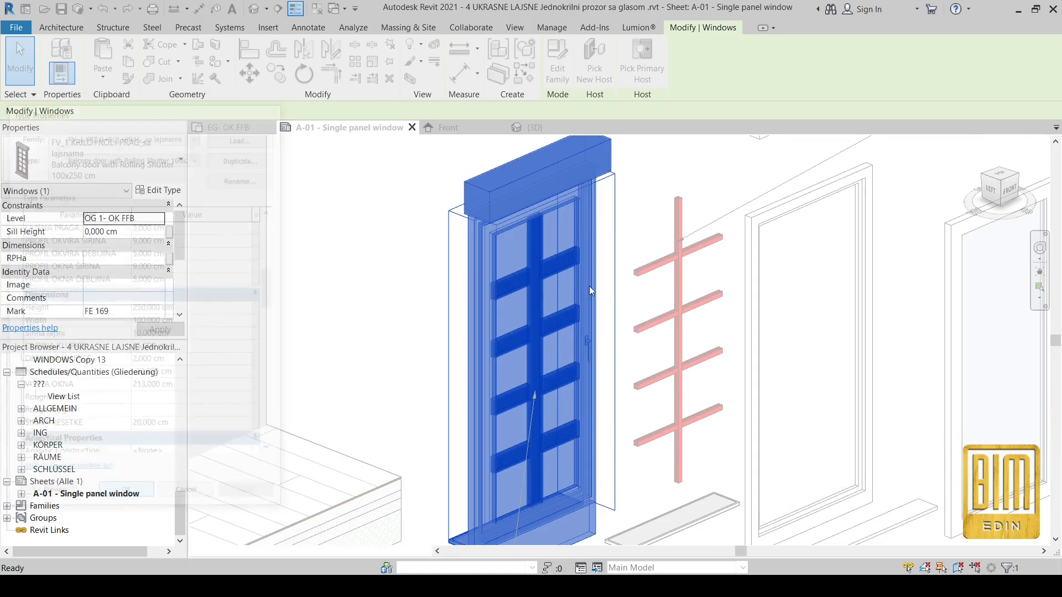
{"action": "scroll", "coordinate": [688, 271], "scroll_direction": "down", "scroll_amount": 3}
{"action": "scroll", "coordinate": [383, 268], "scroll_direction": "up", "scroll_amount": 6}
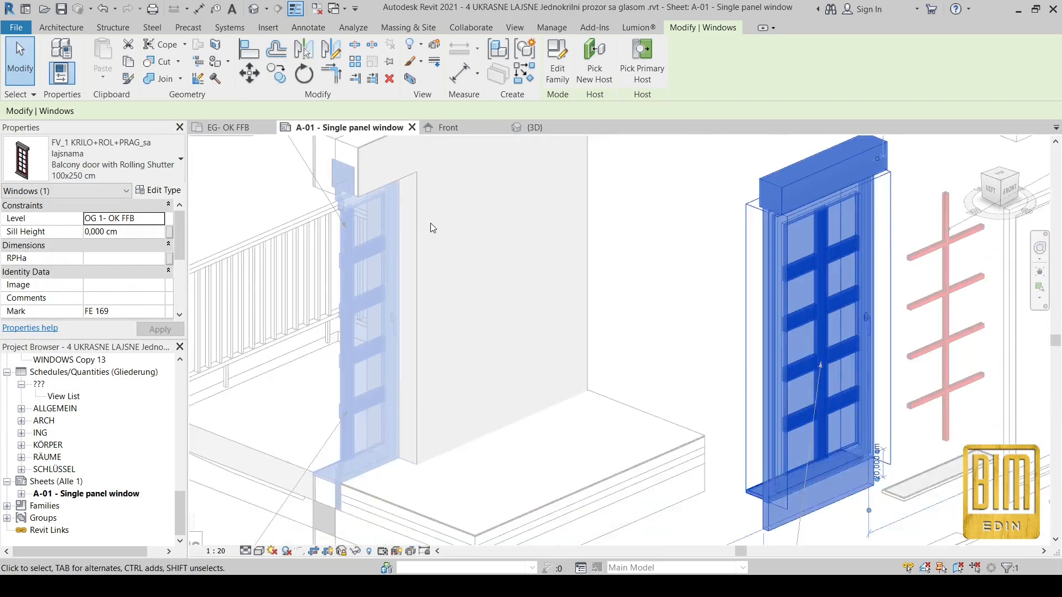
{"action": "left_click", "coordinate": [590, 261]}
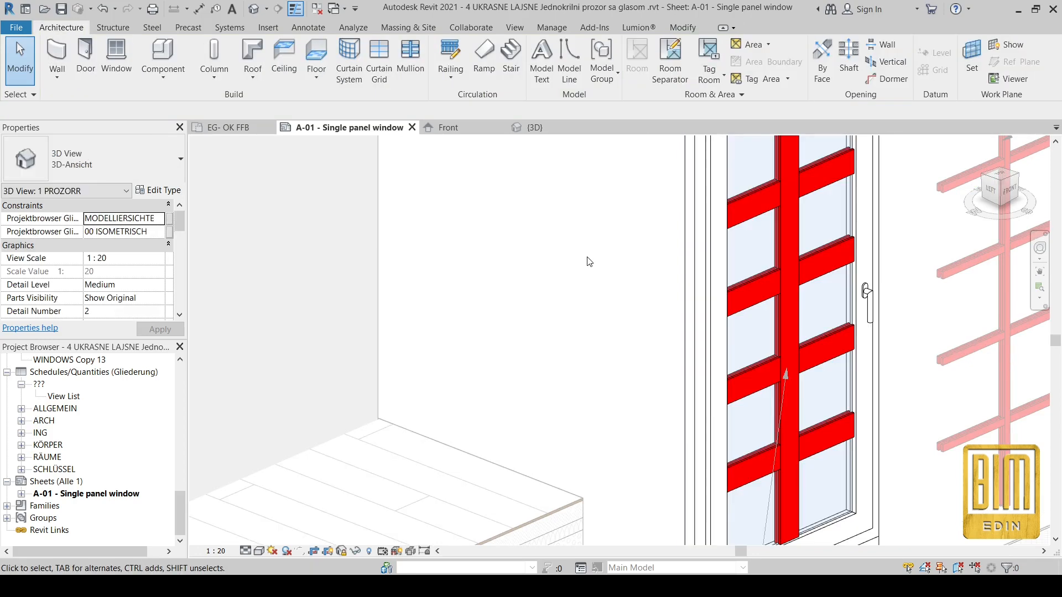
{"action": "middle_click_drag", "start_coordinate": [734, 363], "coordinate": [683, 445]}
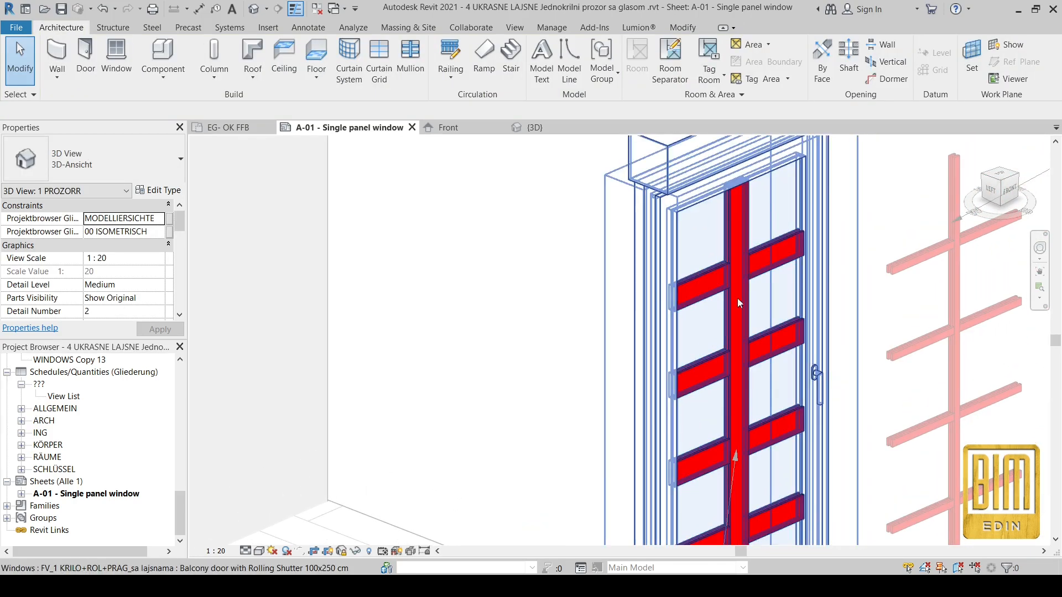
Edit the balcony door's type properties again, set Sirina lajsni to 3 cm, and deselect the door.
{"action": "left_click", "coordinate": [726, 260]}
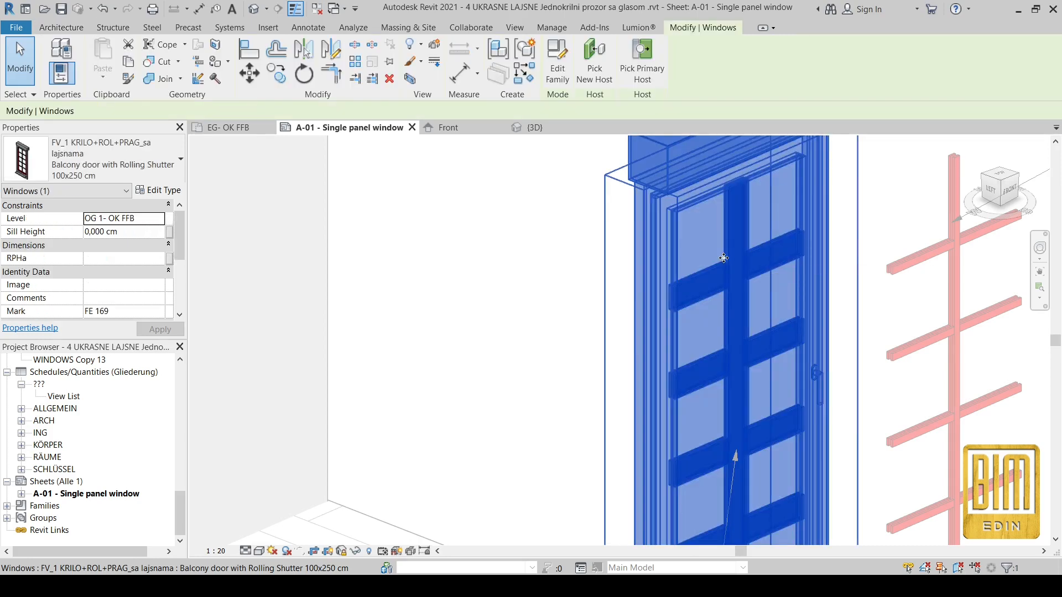
{"action": "left_click", "coordinate": [169, 195]}
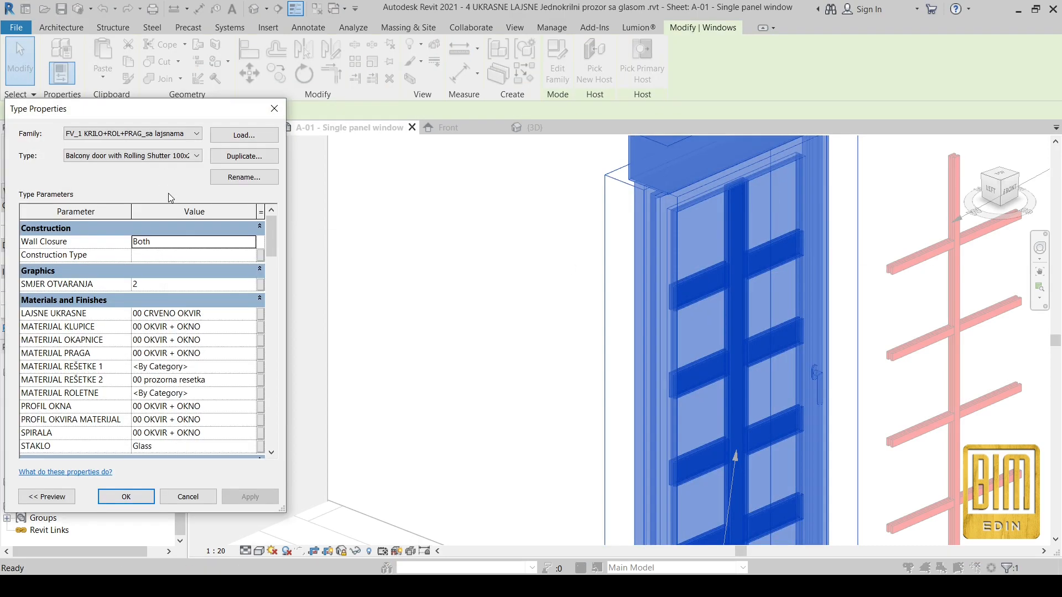
{"action": "scroll", "coordinate": [172, 392], "scroll_direction": "down", "scroll_amount": 2}
{"action": "scroll", "coordinate": [173, 392], "scroll_direction": "down", "scroll_amount": 3}
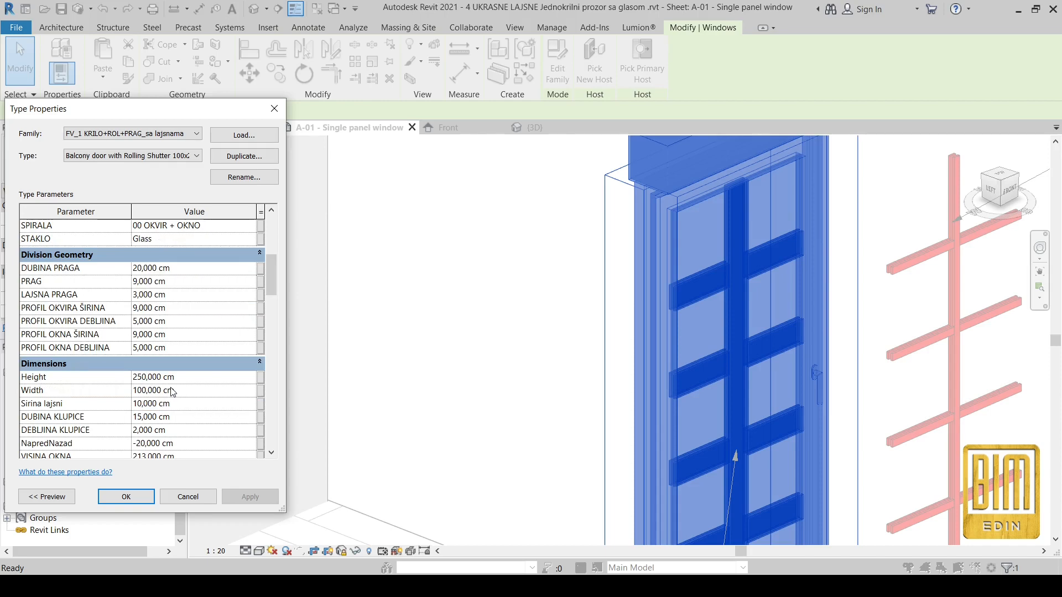
{"action": "scroll", "coordinate": [172, 392], "scroll_direction": "down", "scroll_amount": 1}
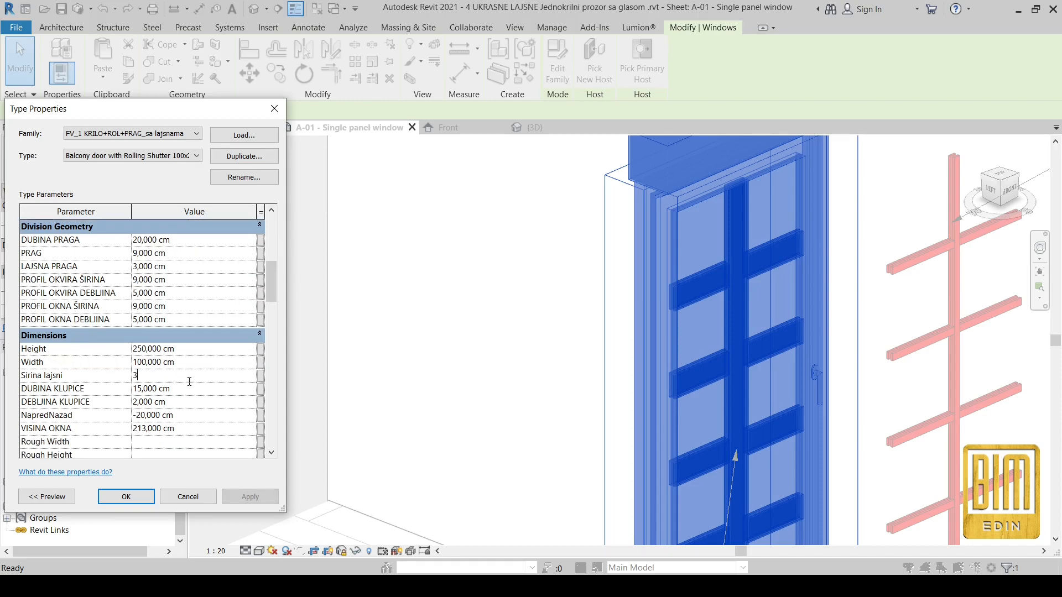
{"action": "left_click", "coordinate": [262, 498]}
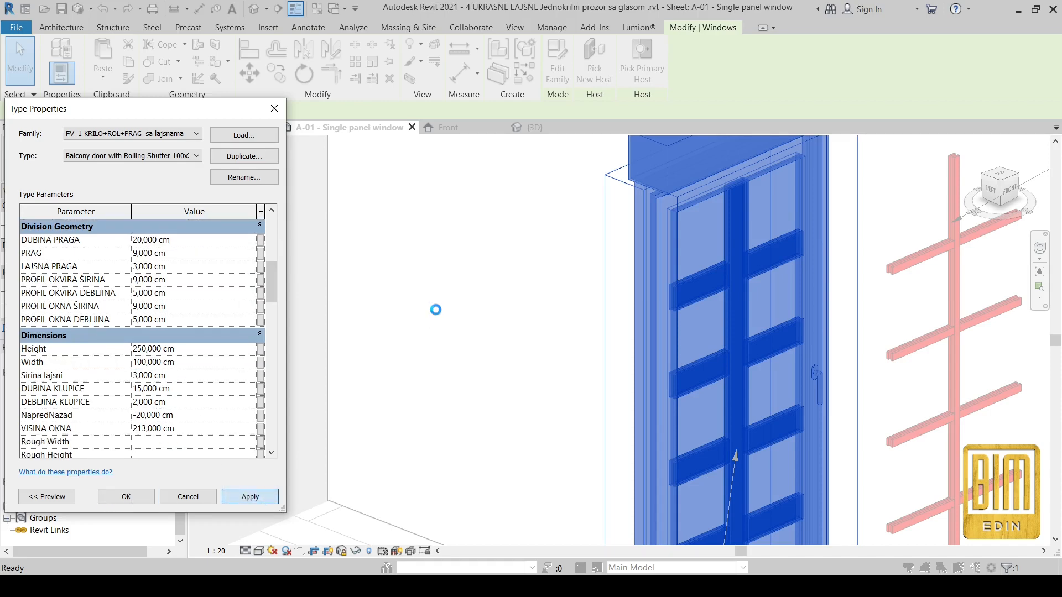
{"action": "left_click", "coordinate": [523, 259]}
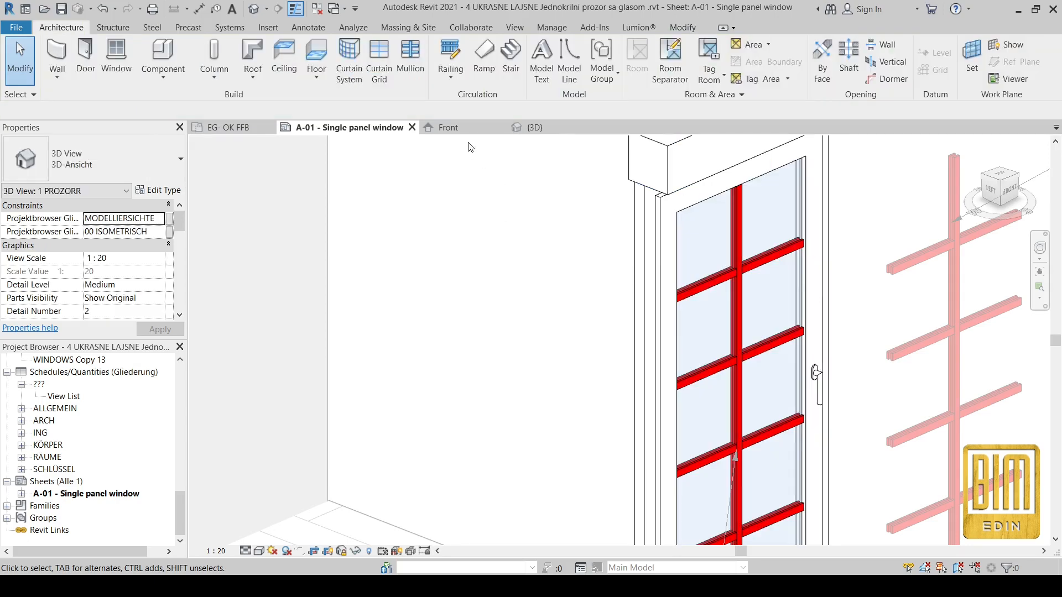
Return to the panel family's Front elevation and copy the uppermost molding reference plane 2 cm upward.
{"action": "left_click", "coordinate": [457, 127]}
{"action": "scroll", "coordinate": [540, 232], "scroll_direction": "down", "scroll_amount": 3}
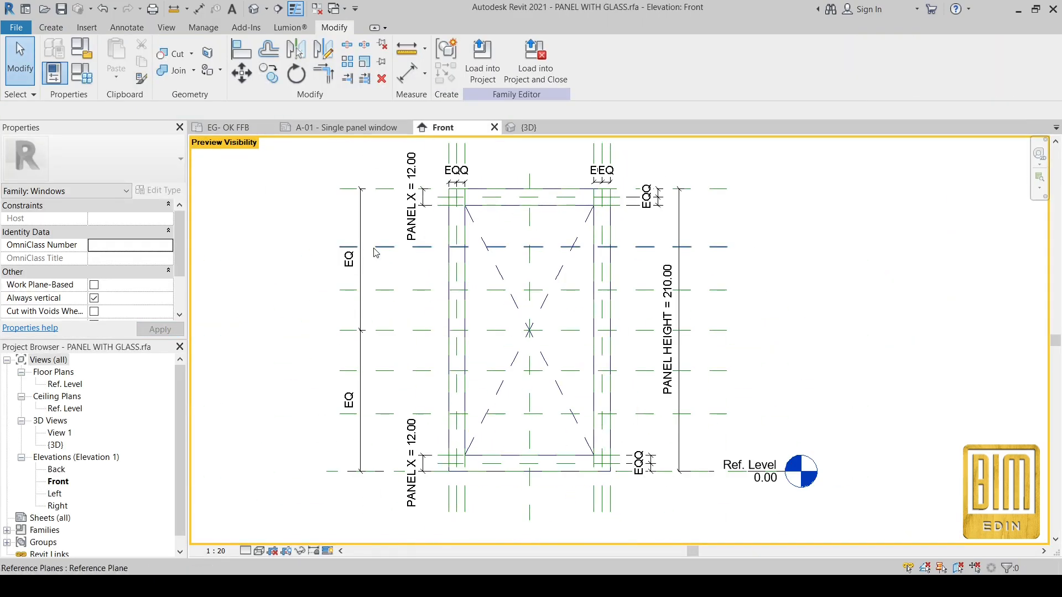
{"action": "scroll", "coordinate": [339, 247], "scroll_direction": "up", "scroll_amount": 2}
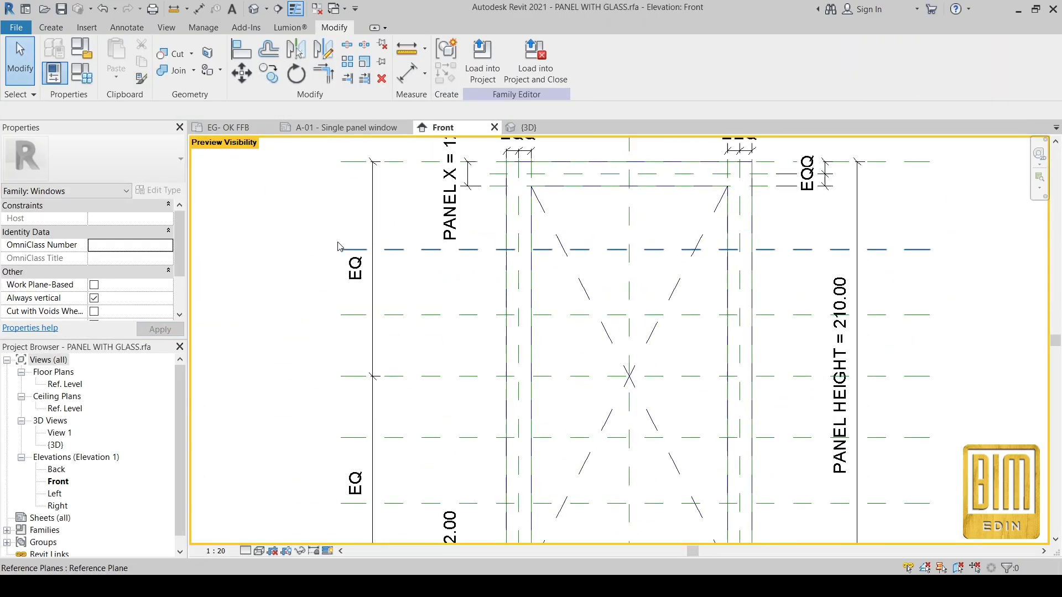
{"action": "left_click", "coordinate": [427, 251]}
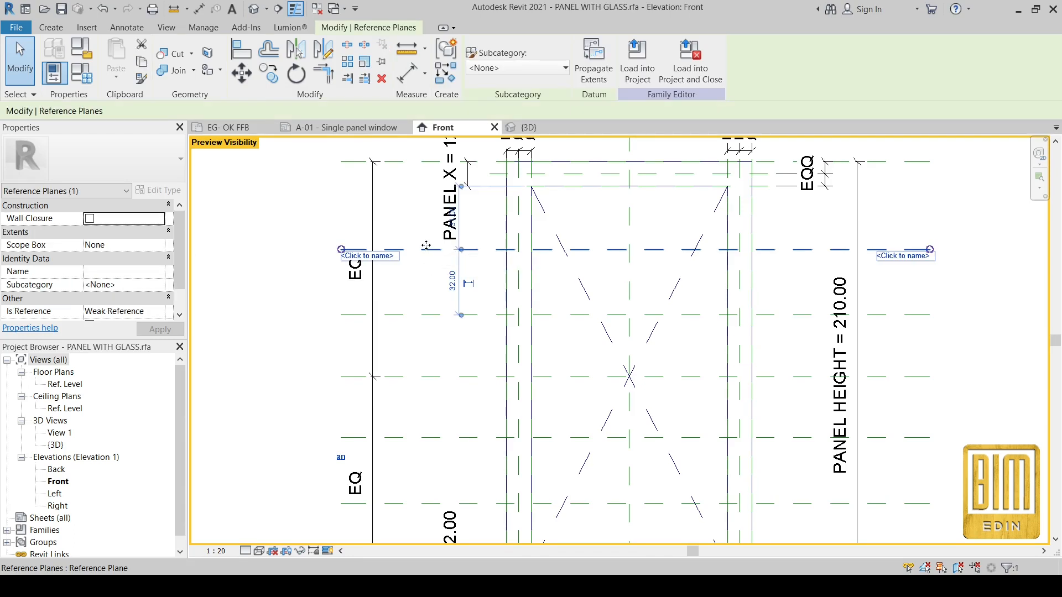
{"action": "left_click", "coordinate": [268, 73]}
{"action": "scroll", "coordinate": [429, 250], "scroll_direction": "up", "scroll_amount": 5}
{"action": "left_click", "coordinate": [424, 249]}
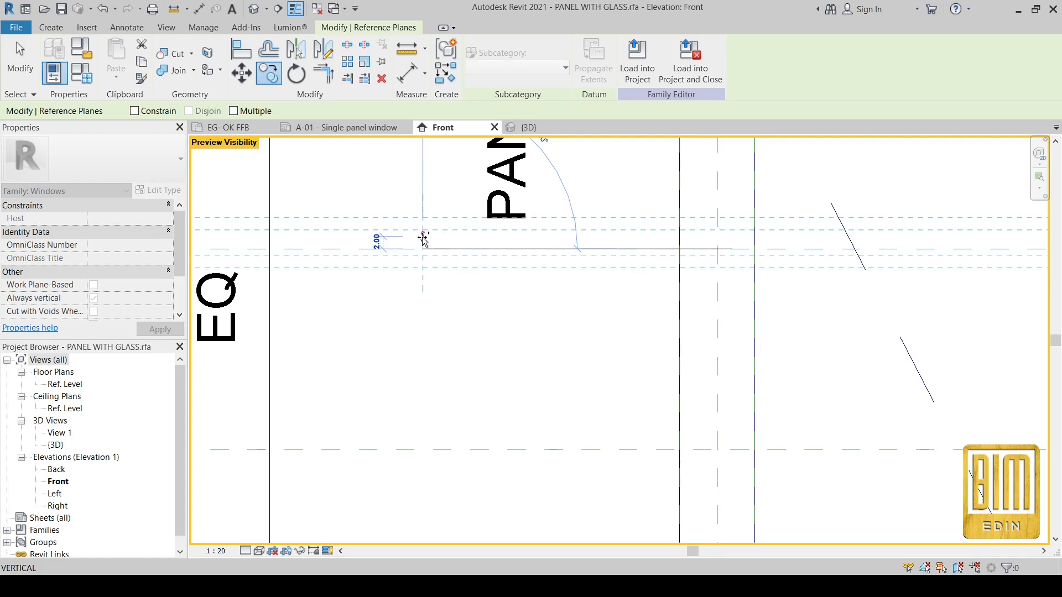
{"action": "left_click", "coordinate": [423, 238]}
{"action": "left_click", "coordinate": [290, 27]}
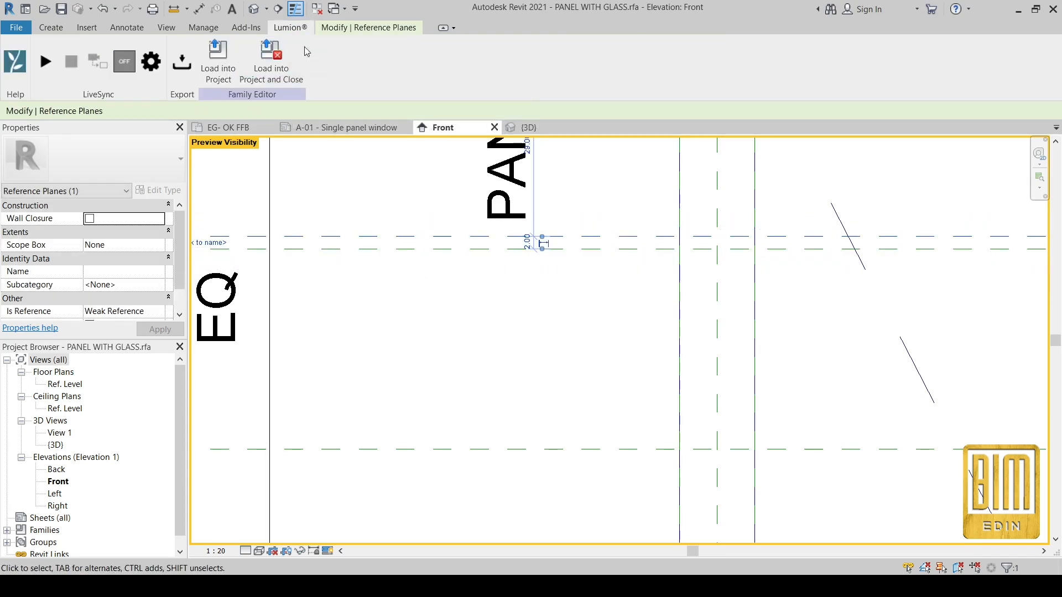
{"action": "left_click", "coordinate": [44, 30]}
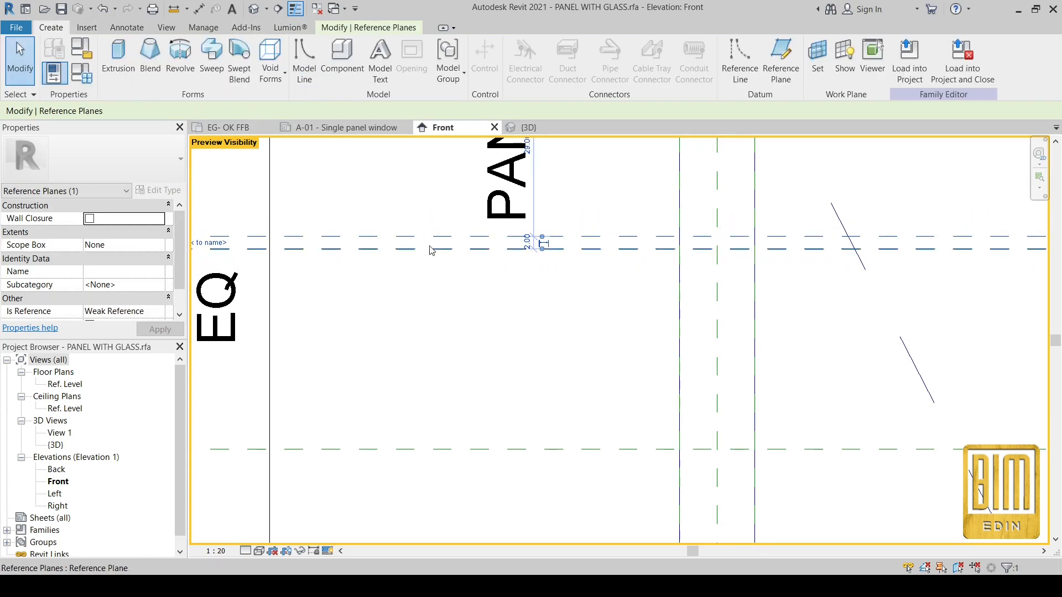
{"action": "left_click", "coordinate": [375, 31]}
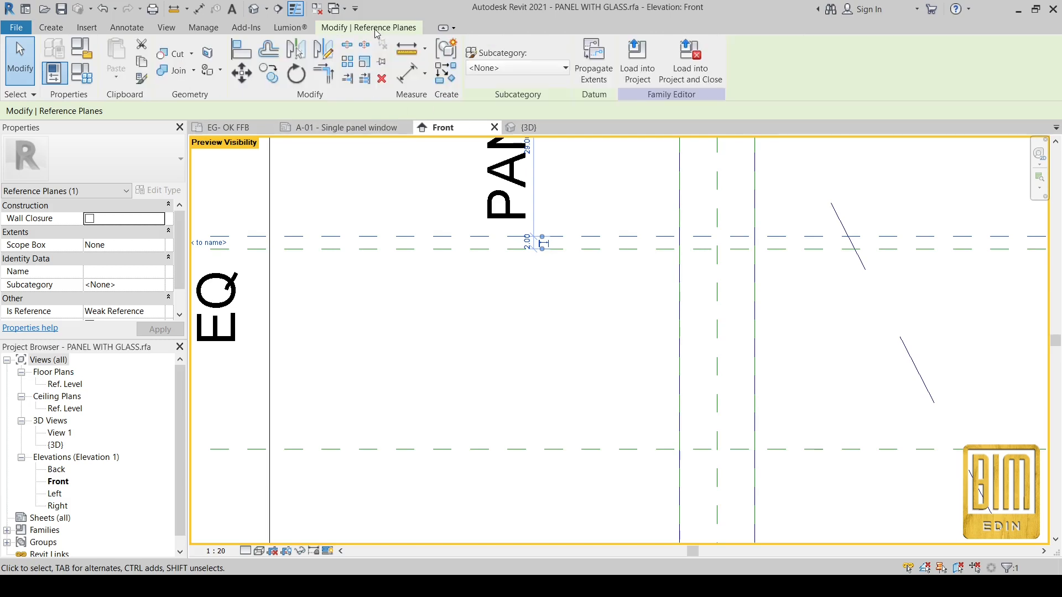
Copy a reference plane 2 cm below the uppermost molding plane, and copy the offset pair to the other three horizontal molding planes.
{"action": "left_click", "coordinate": [432, 260]}
{"action": "scroll", "coordinate": [390, 207], "scroll_direction": "down", "scroll_amount": 2}
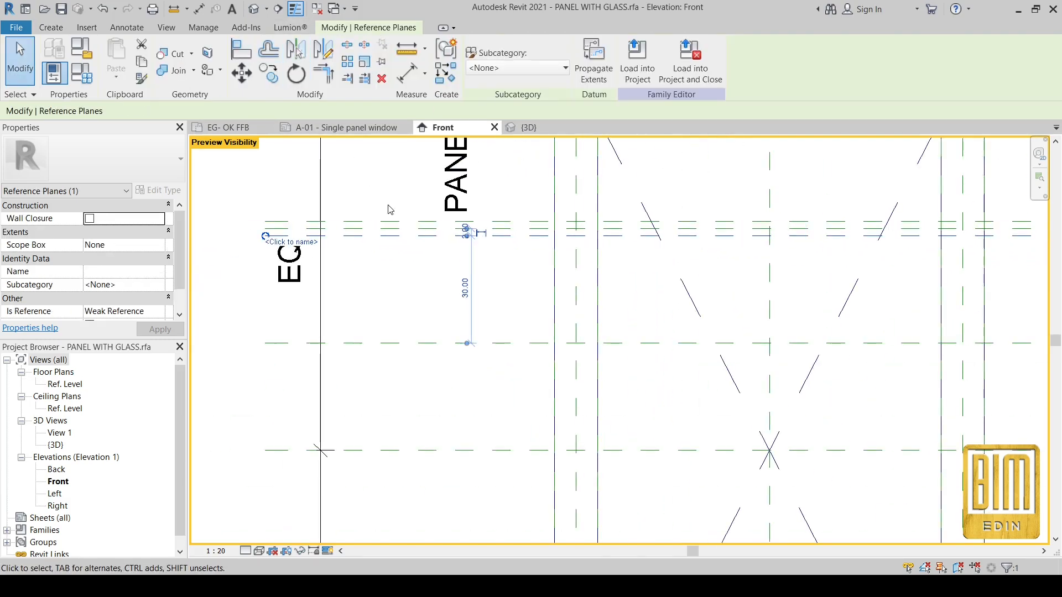
{"action": "left_click", "coordinate": [406, 231], "text": "ctrl"}
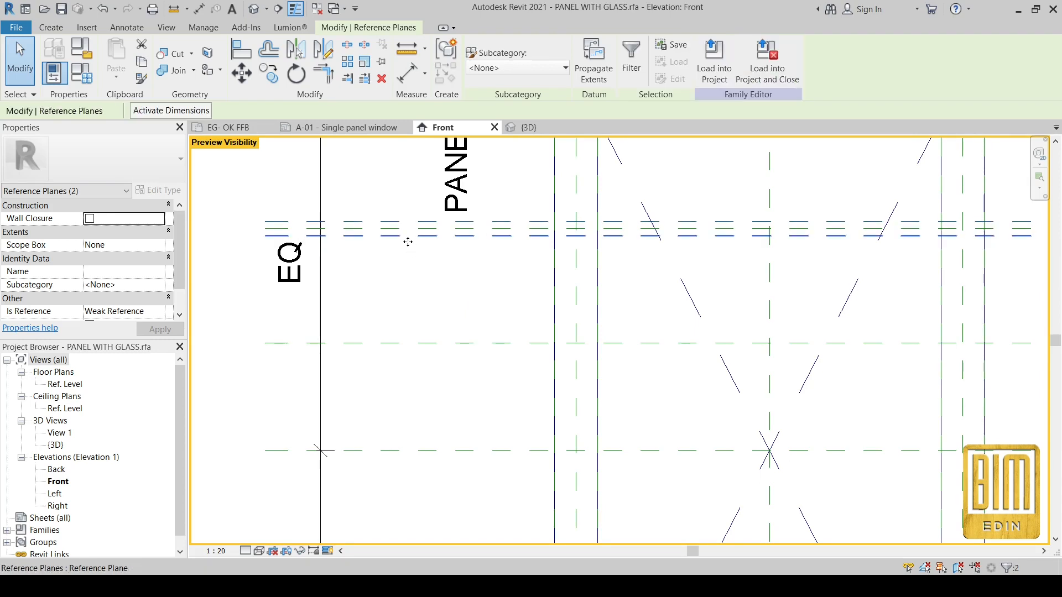
{"action": "left_click", "coordinate": [270, 77]}
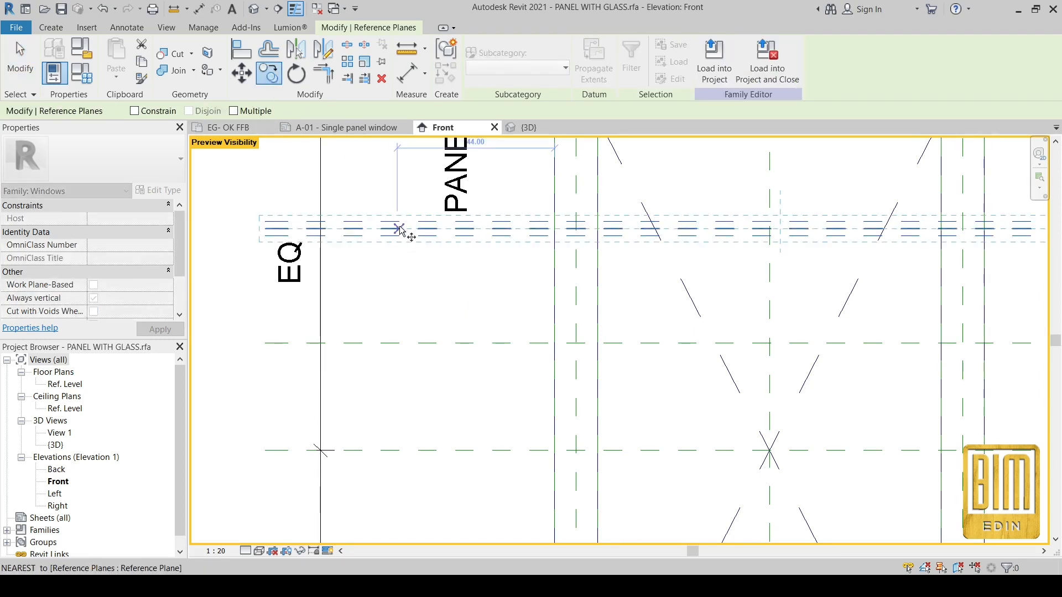
{"action": "left_click", "coordinate": [400, 229]}
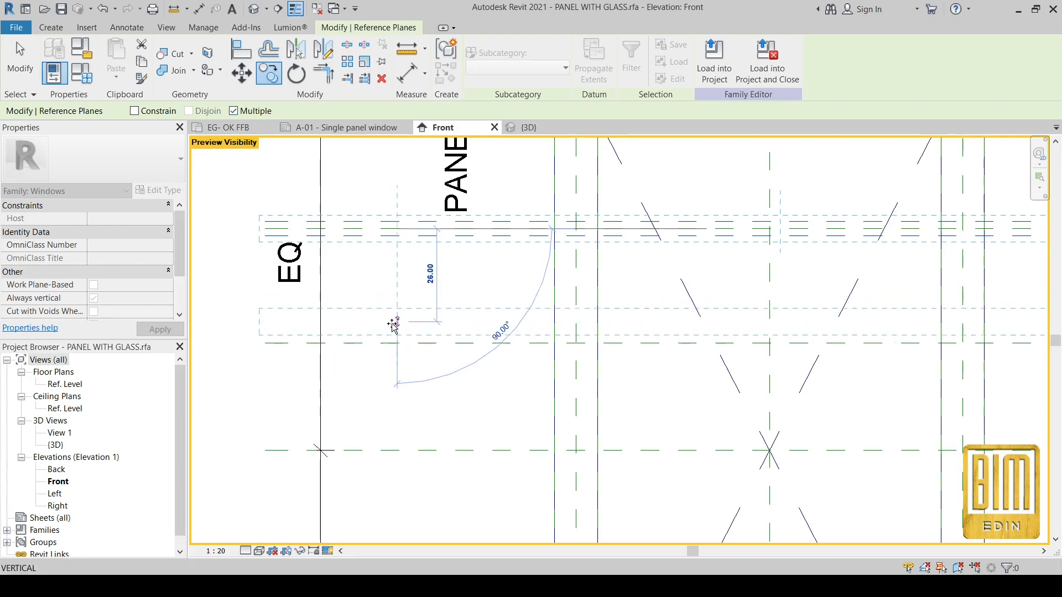
{"action": "scroll", "coordinate": [399, 343], "scroll_direction": "down", "scroll_amount": 3}
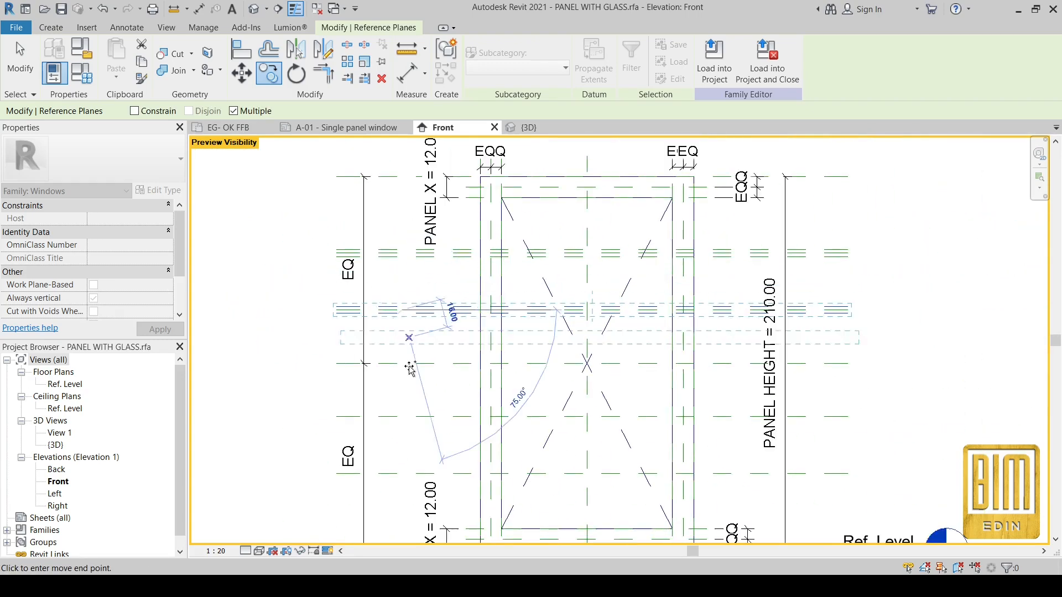
{"action": "scroll", "coordinate": [412, 378], "scroll_direction": "up", "scroll_amount": 4}
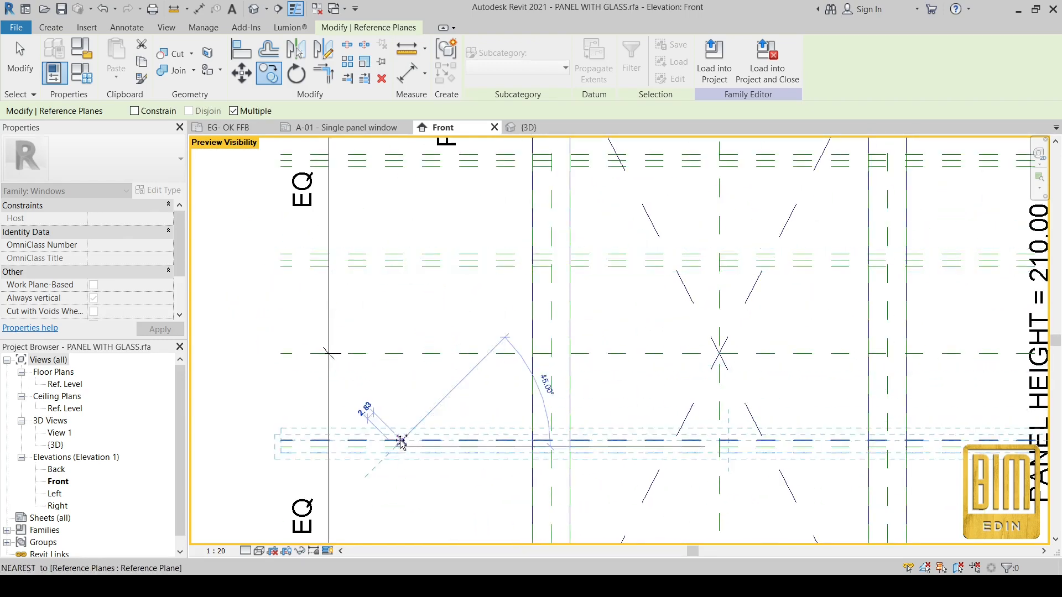
{"action": "scroll", "coordinate": [397, 437], "scroll_direction": "down", "scroll_amount": 3}
{"action": "scroll", "coordinate": [394, 429], "scroll_direction": "up", "scroll_amount": 3}
{"action": "left_click", "coordinate": [393, 420]}
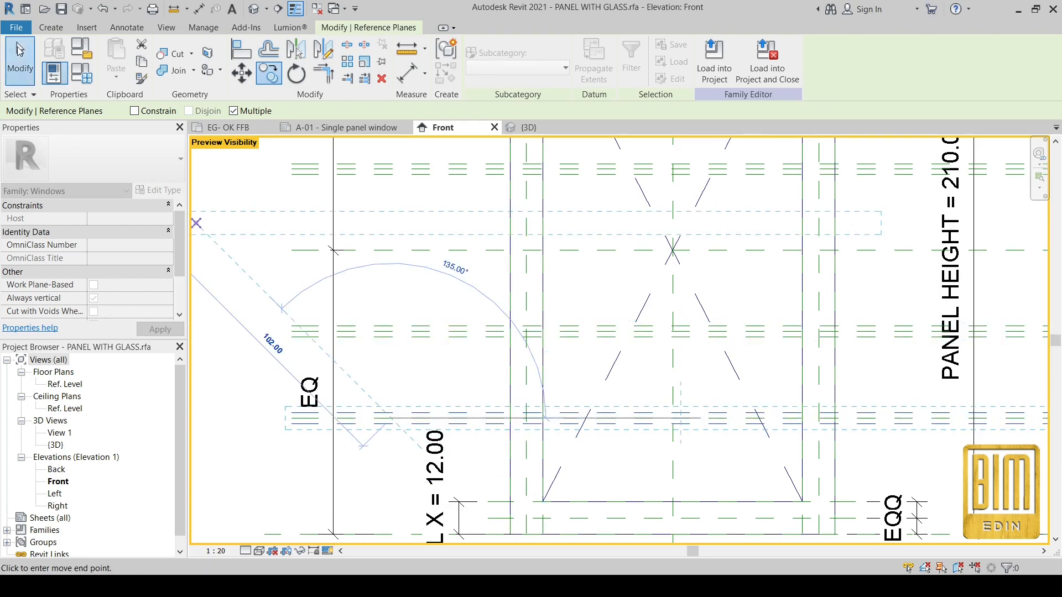
{"action": "left_click", "coordinate": [20, 61]}
Place an aligned dimension across the uppermost molding's three reference planes, set it to equal spacing, and lock both segments.
{"action": "scroll", "coordinate": [325, 379], "scroll_direction": "down", "scroll_amount": 4}
{"action": "scroll", "coordinate": [329, 227], "scroll_direction": "up", "scroll_amount": 4}
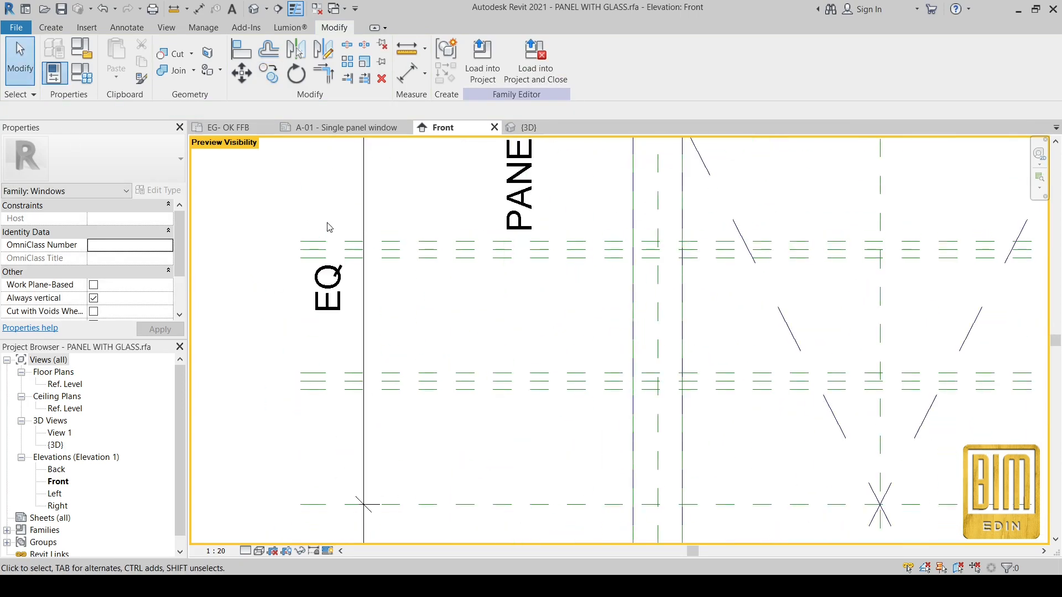
{"action": "left_click", "coordinate": [407, 72]}
{"action": "left_click", "coordinate": [429, 242]}
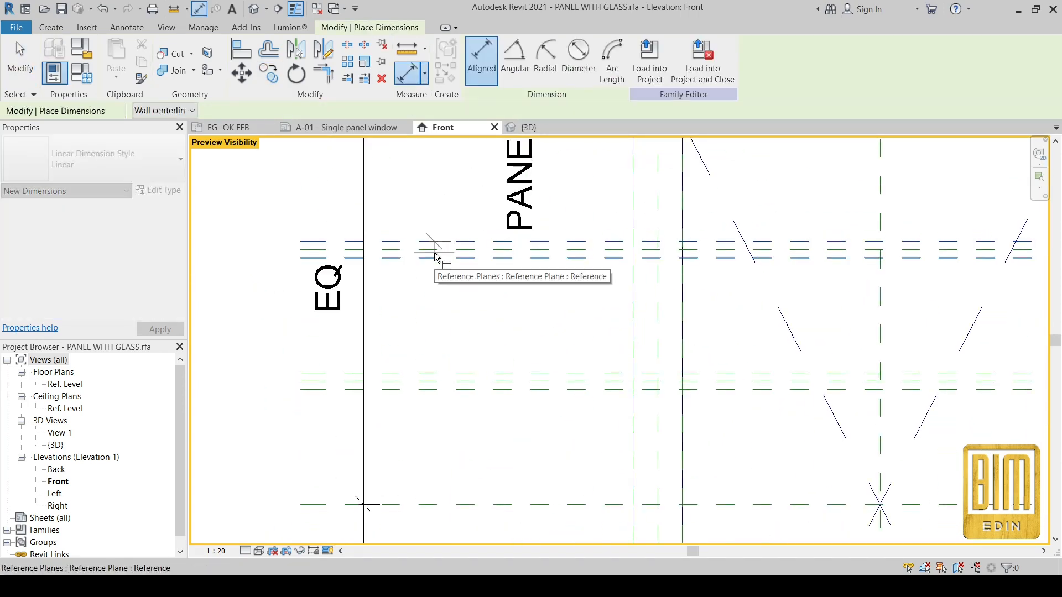
{"action": "left_click", "coordinate": [436, 257]}
{"action": "scroll", "coordinate": [434, 255], "scroll_direction": "down", "scroll_amount": 2}
{"action": "left_click", "coordinate": [304, 262]}
{"action": "scroll", "coordinate": [299, 255], "scroll_direction": "up", "scroll_amount": 4}
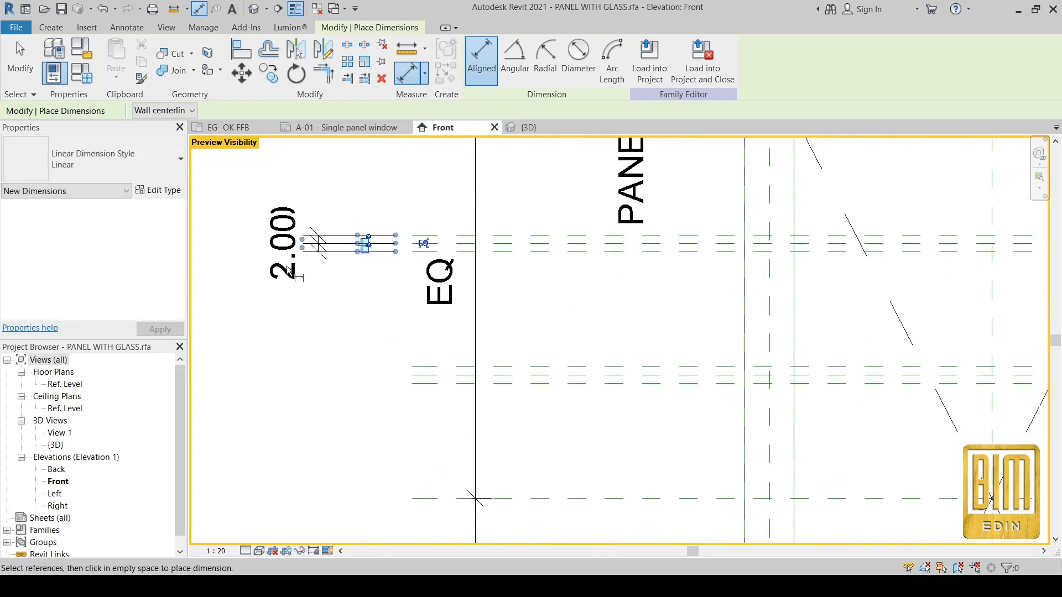
{"action": "left_click", "coordinate": [503, 232]}
{"action": "scroll", "coordinate": [390, 238], "scroll_direction": "up", "scroll_amount": 2}
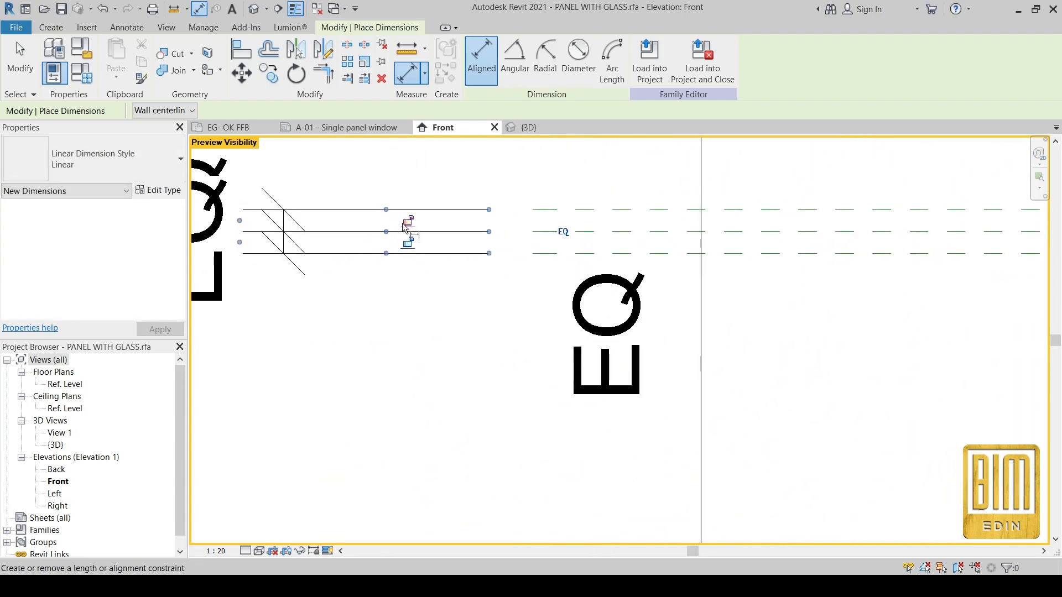
{"action": "scroll", "coordinate": [436, 200], "scroll_direction": "down", "scroll_amount": 5}
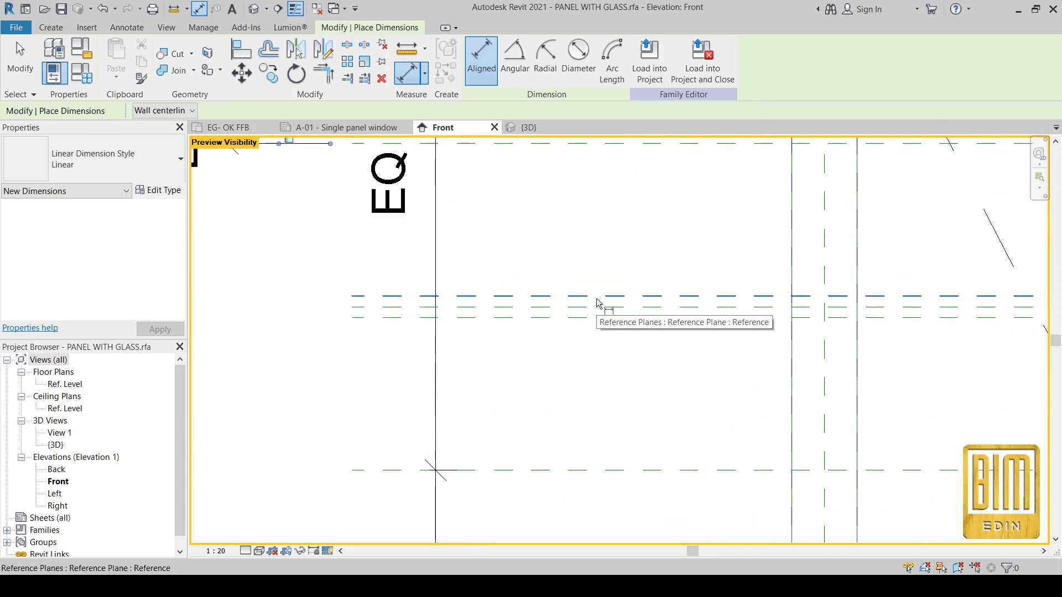
{"action": "scroll", "coordinate": [476, 291], "scroll_direction": "up", "scroll_amount": 2}
{"action": "scroll", "coordinate": [469, 287], "scroll_direction": "down", "scroll_amount": 1}
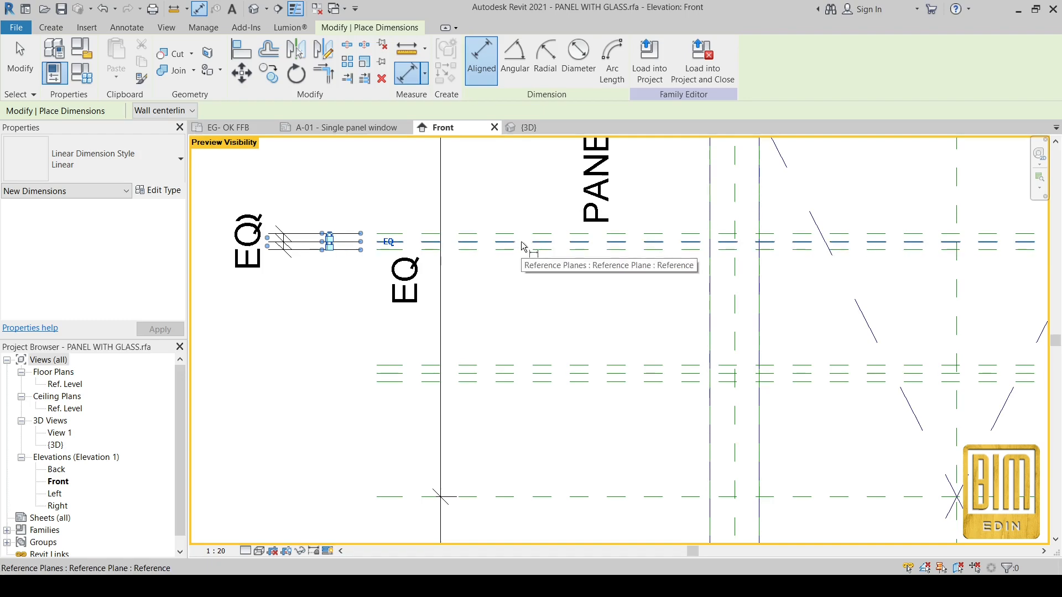
{"action": "scroll", "coordinate": [520, 310], "scroll_direction": "down", "scroll_amount": 2}
{"action": "scroll", "coordinate": [510, 262], "scroll_direction": "up", "scroll_amount": 1}
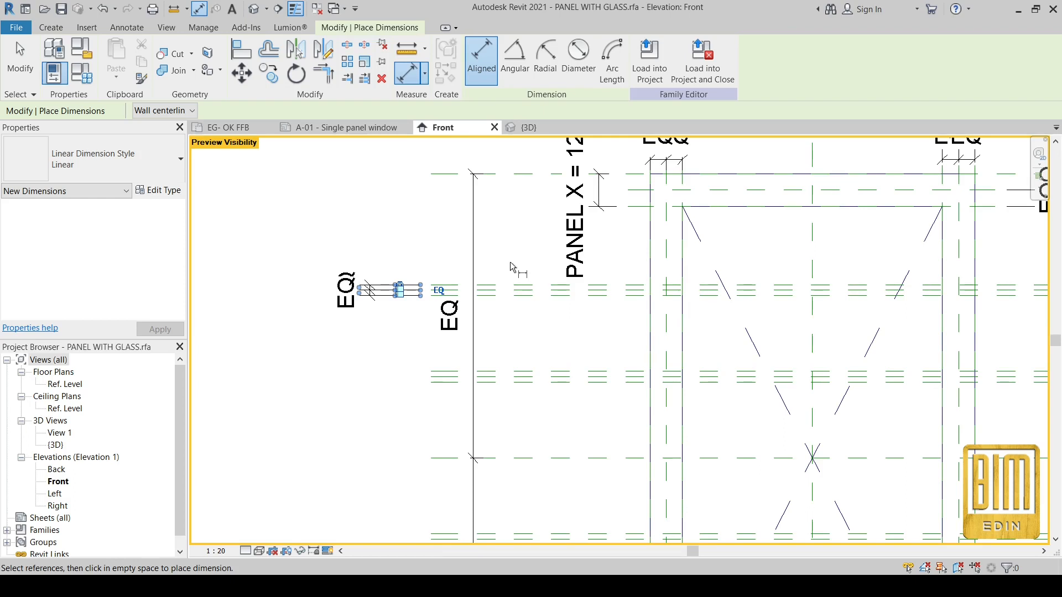
{"action": "scroll", "coordinate": [510, 262], "scroll_direction": "up", "scroll_amount": 3}
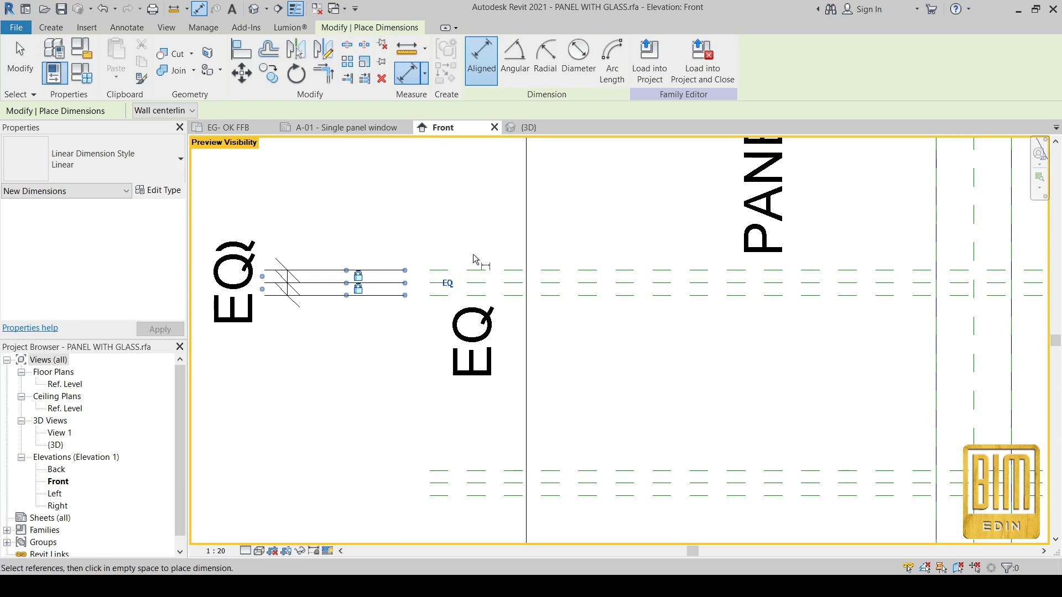
{"action": "scroll", "coordinate": [473, 254], "scroll_direction": "down", "scroll_amount": 4}
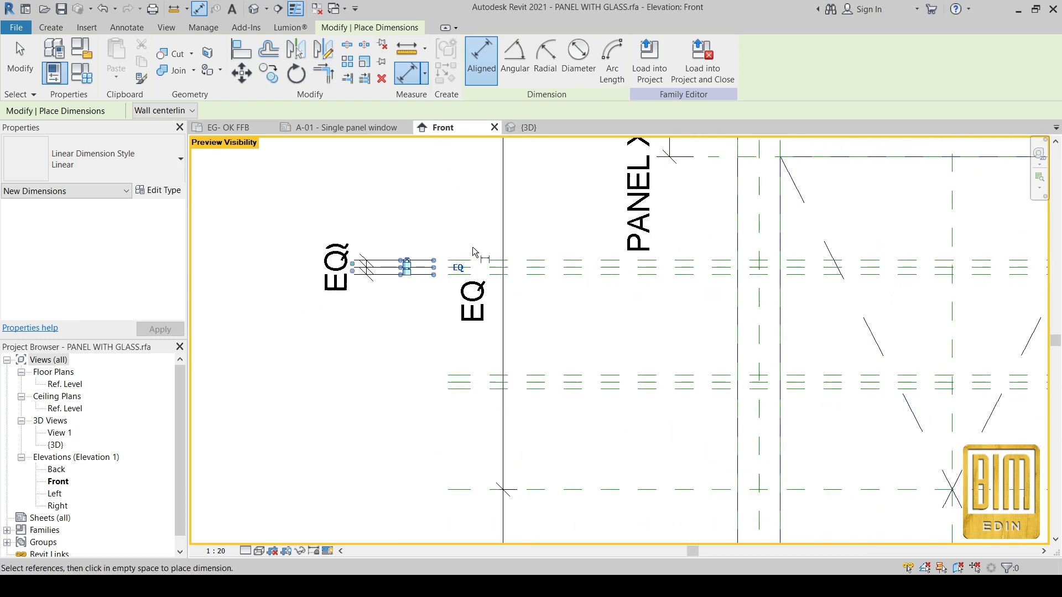
{"action": "scroll", "coordinate": [479, 227], "scroll_direction": "down", "scroll_amount": 2}
Dimension the three reference planes of the second molding from the top, make the spacing equal, and lock the segments.
{"action": "scroll", "coordinate": [494, 337], "scroll_direction": "up", "scroll_amount": 3}
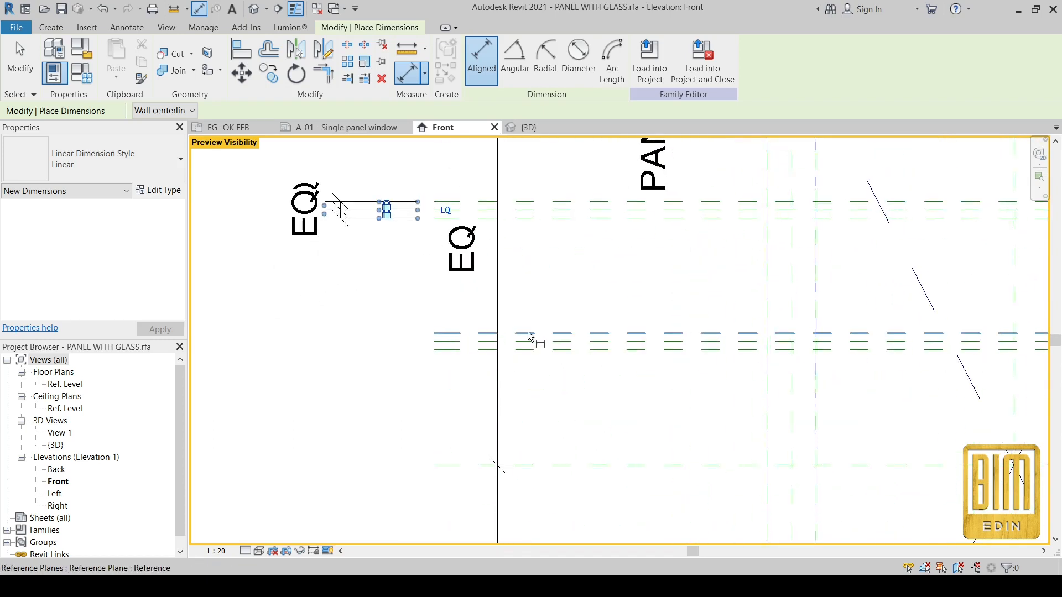
{"action": "left_click", "coordinate": [533, 334]}
{"action": "left_click", "coordinate": [534, 341]}
{"action": "left_click", "coordinate": [535, 349]}
{"action": "scroll", "coordinate": [534, 352], "scroll_direction": "down", "scroll_amount": 2}
{"action": "left_click", "coordinate": [397, 357]}
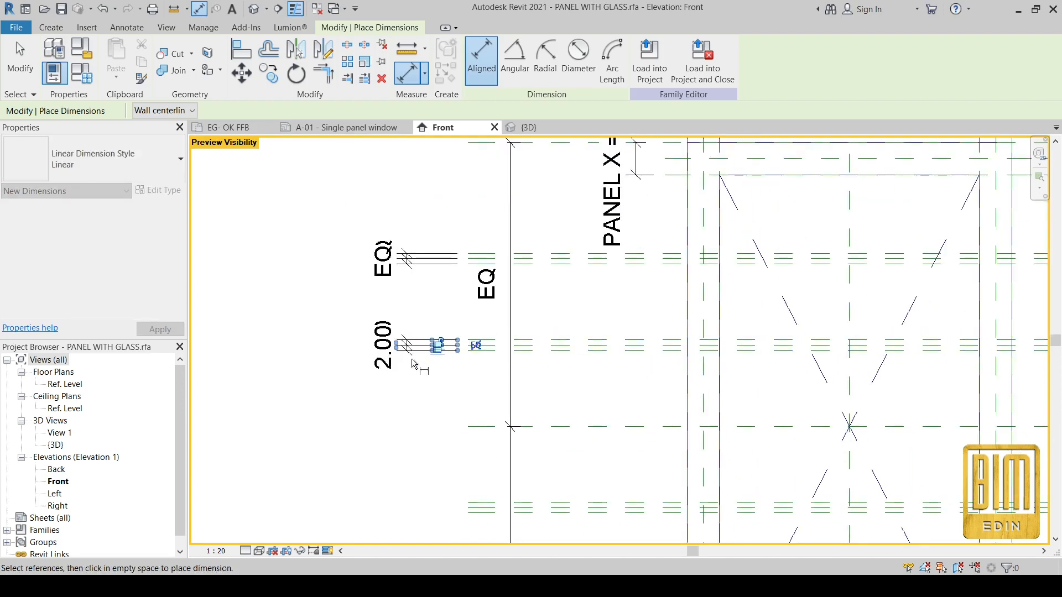
{"action": "scroll", "coordinate": [455, 354], "scroll_direction": "up", "scroll_amount": 4}
{"action": "scroll", "coordinate": [428, 333], "scroll_direction": "up", "scroll_amount": 2}
{"action": "left_click", "coordinate": [530, 332]}
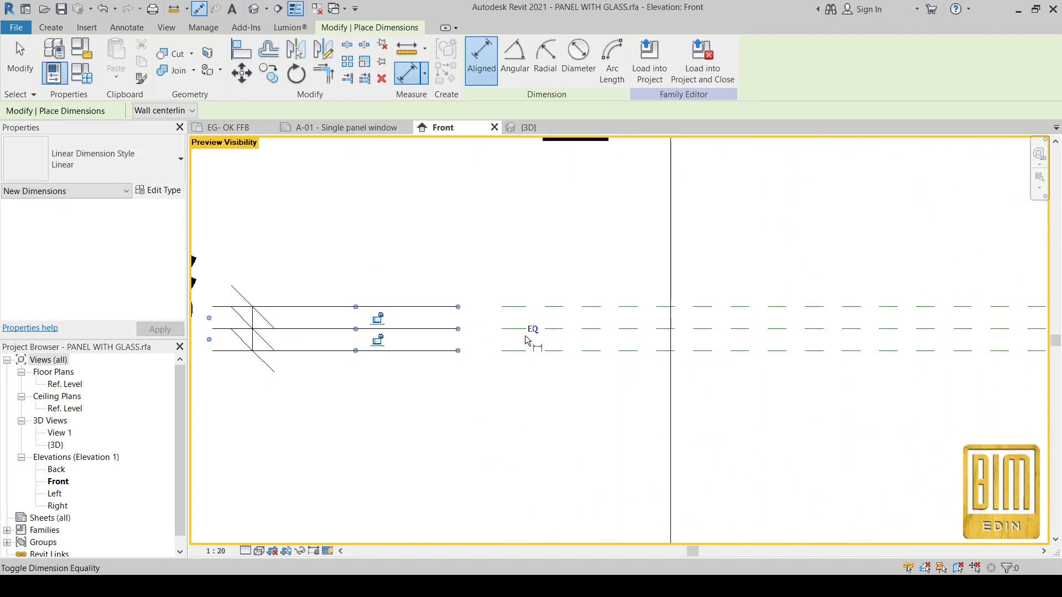
{"action": "left_click", "coordinate": [377, 322]}
{"action": "scroll", "coordinate": [439, 237], "scroll_direction": "down", "scroll_amount": 3}
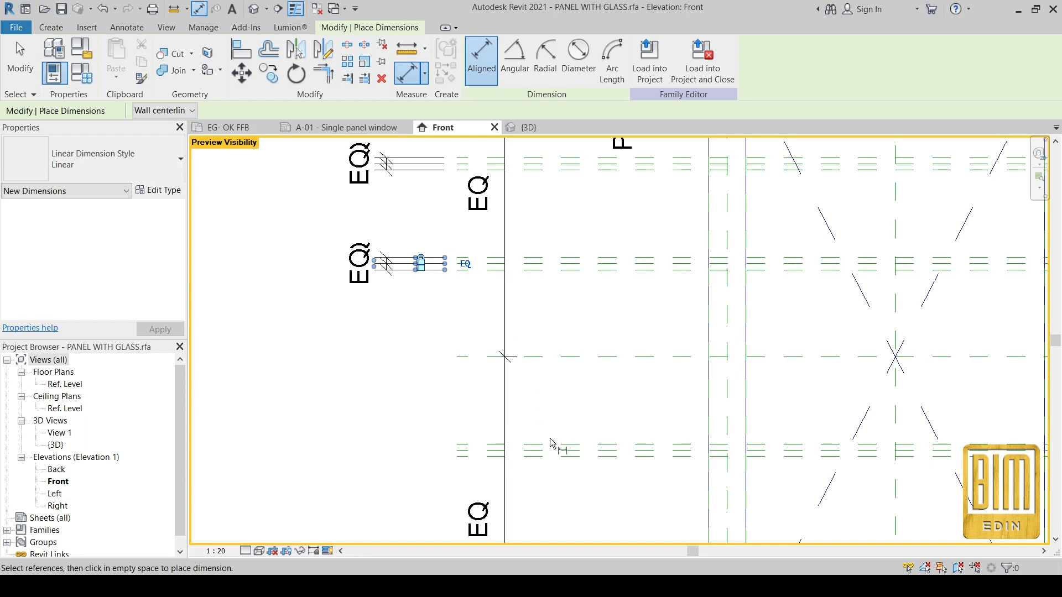
Dimension the three reference planes of the third molding from the top, equalize the spacing, and lock both segments.
{"action": "scroll", "coordinate": [533, 358], "scroll_direction": "up", "scroll_amount": 1}
{"action": "scroll", "coordinate": [501, 385], "scroll_direction": "up", "scroll_amount": 4}
{"action": "left_click", "coordinate": [574, 296]}
{"action": "left_click", "coordinate": [576, 308]}
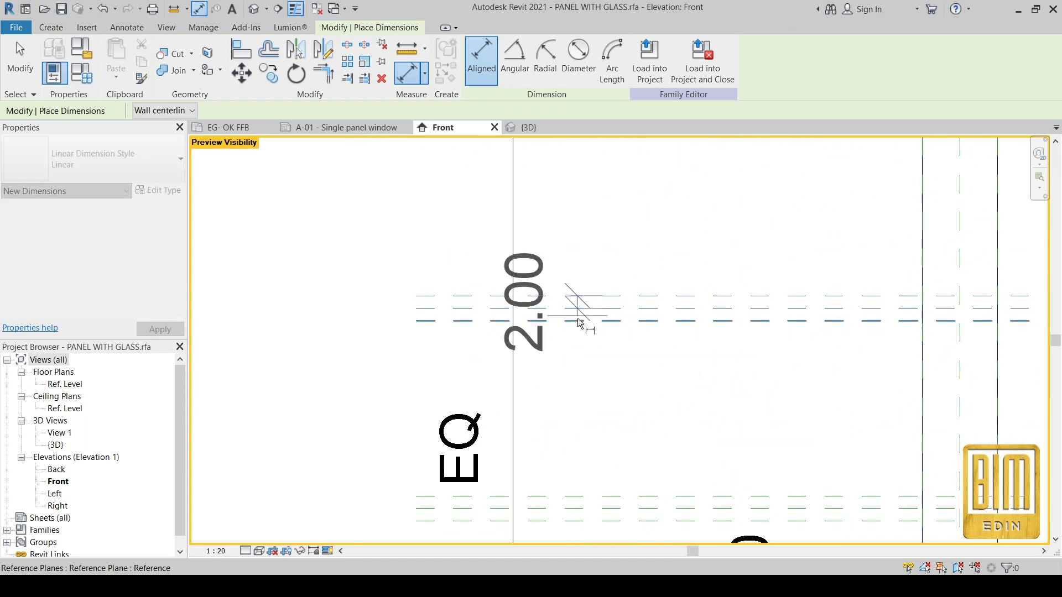
{"action": "left_click", "coordinate": [576, 319]}
{"action": "scroll", "coordinate": [576, 320], "scroll_direction": "down", "scroll_amount": 2}
{"action": "left_click", "coordinate": [423, 318]}
{"action": "scroll", "coordinate": [500, 329], "scroll_direction": "up", "scroll_amount": 4}
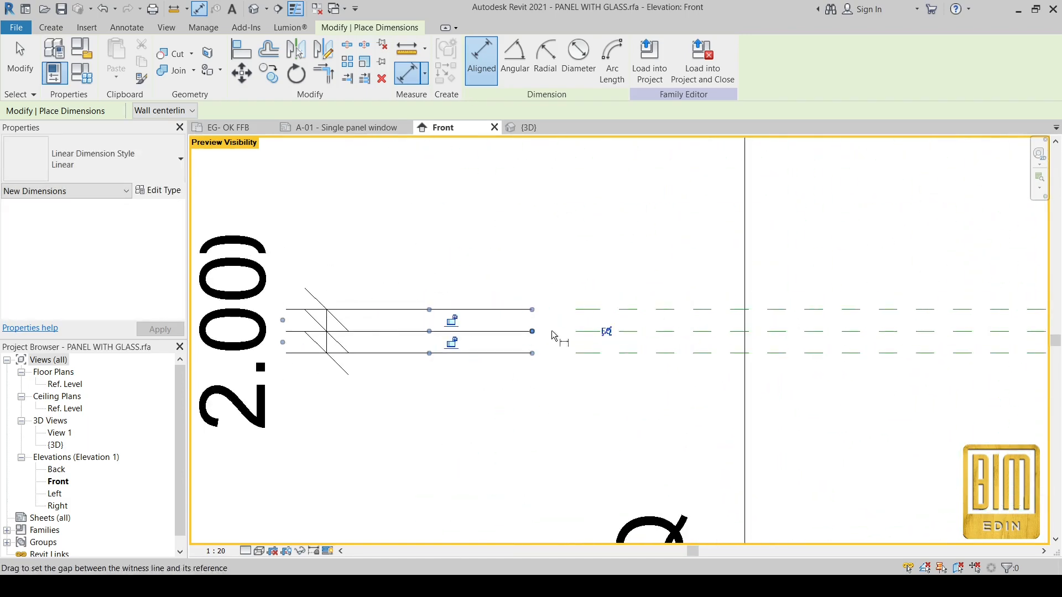
{"action": "left_click", "coordinate": [451, 321]}
{"action": "left_click", "coordinate": [452, 343]}
{"action": "scroll", "coordinate": [437, 256], "scroll_direction": "down", "scroll_amount": 5}
Dimension the lowest molding's three reference planes, lock both segments, and set the spacing to equal.
{"action": "scroll", "coordinate": [531, 354], "scroll_direction": "up", "scroll_amount": 3}
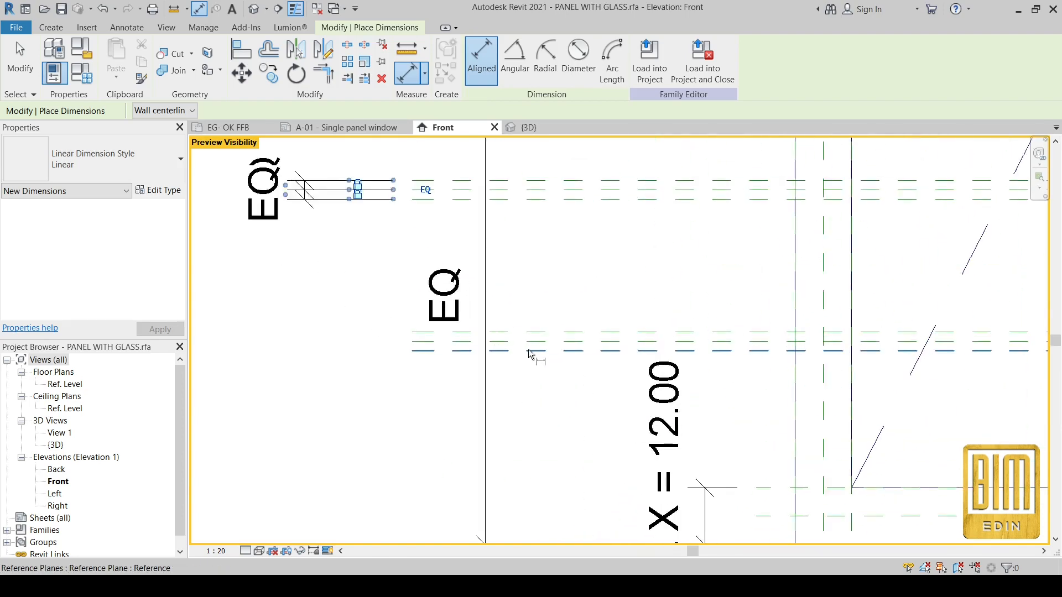
{"action": "left_click", "coordinate": [541, 339]}
{"action": "left_click", "coordinate": [545, 352]}
{"action": "scroll", "coordinate": [545, 356], "scroll_direction": "down", "scroll_amount": 3}
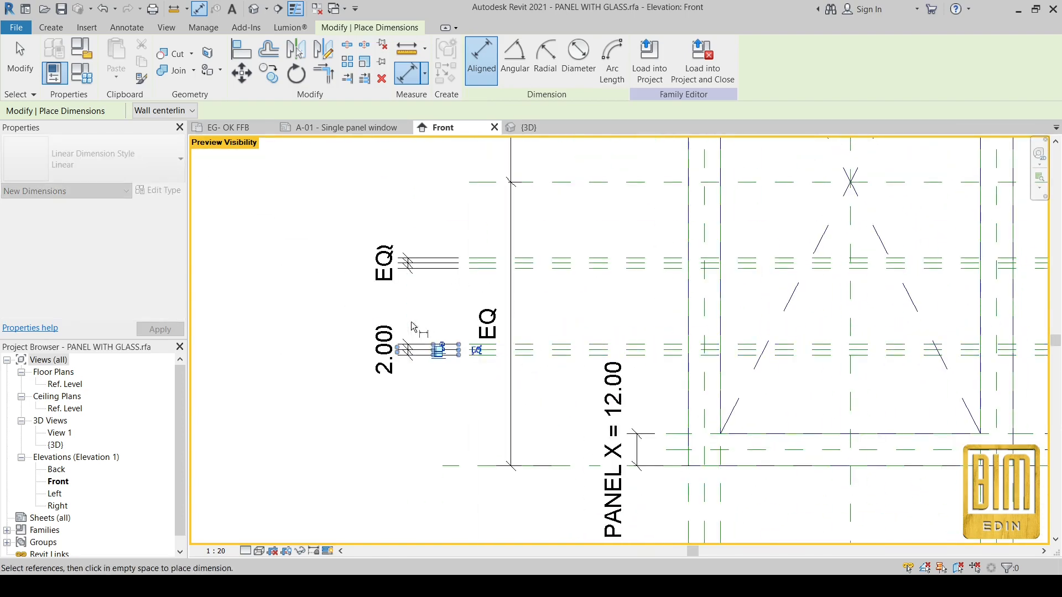
{"action": "left_click", "coordinate": [407, 350]}
{"action": "scroll", "coordinate": [456, 349], "scroll_direction": "up", "scroll_amount": 3}
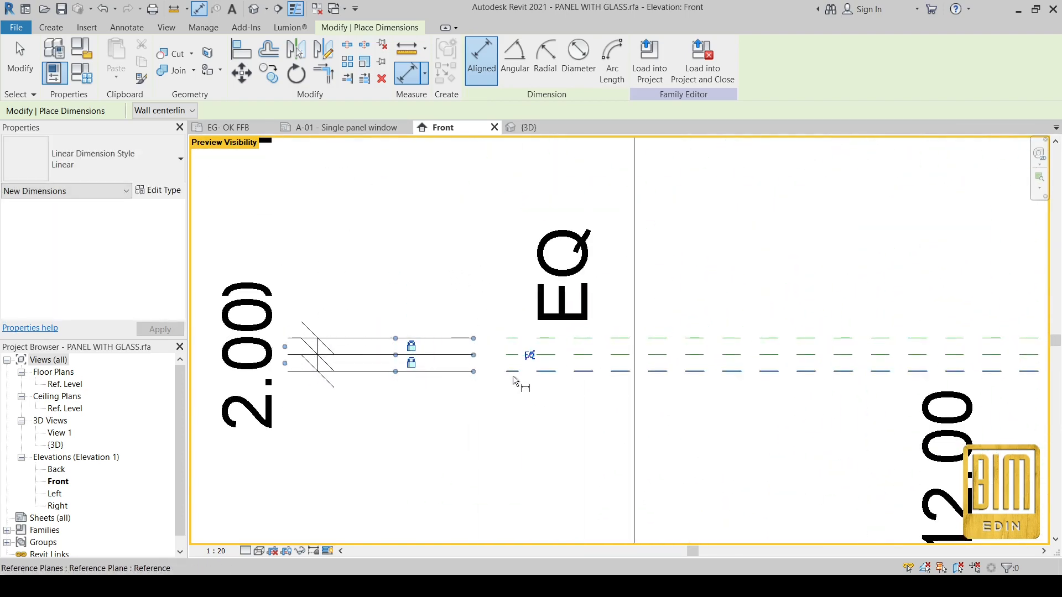
{"action": "left_click", "coordinate": [529, 355]}
{"action": "scroll", "coordinate": [439, 414], "scroll_direction": "down", "scroll_amount": 4}
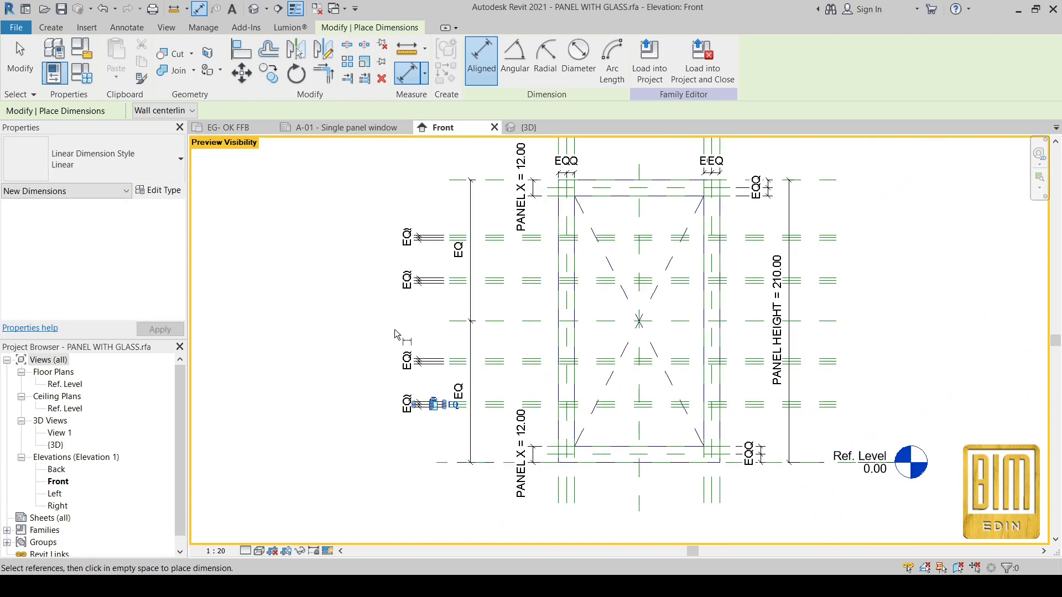
Add overall width dimensions between the outer reference planes of the two upper moldings, placed outside their equality dimensions.
{"action": "scroll", "coordinate": [429, 257], "scroll_direction": "up", "scroll_amount": 4}
{"action": "left_click", "coordinate": [515, 244]}
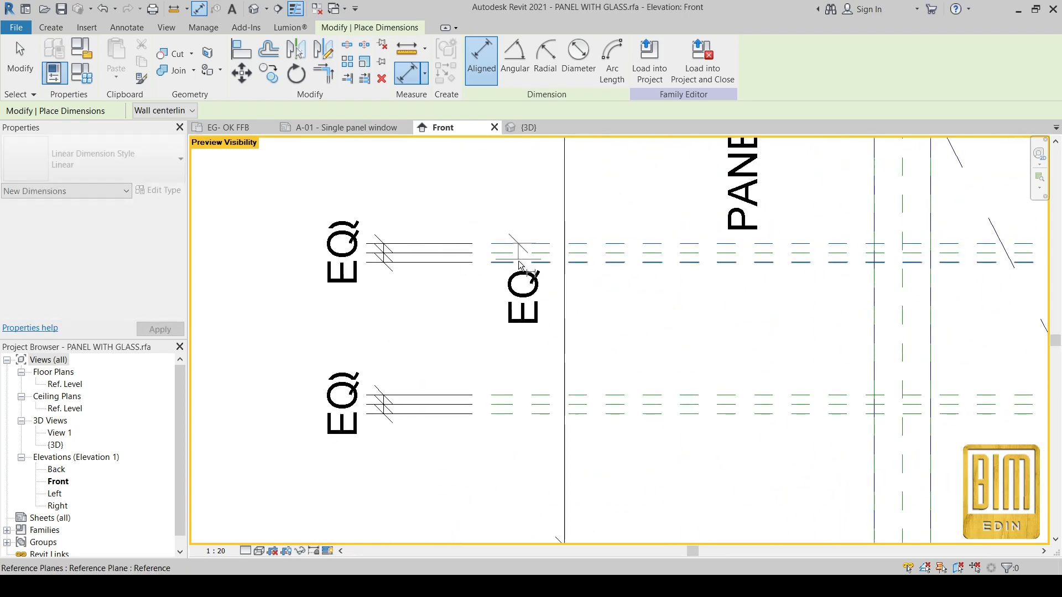
{"action": "left_click", "coordinate": [519, 263]}
{"action": "scroll", "coordinate": [518, 263], "scroll_direction": "down", "scroll_amount": 3}
{"action": "left_click", "coordinate": [390, 266]}
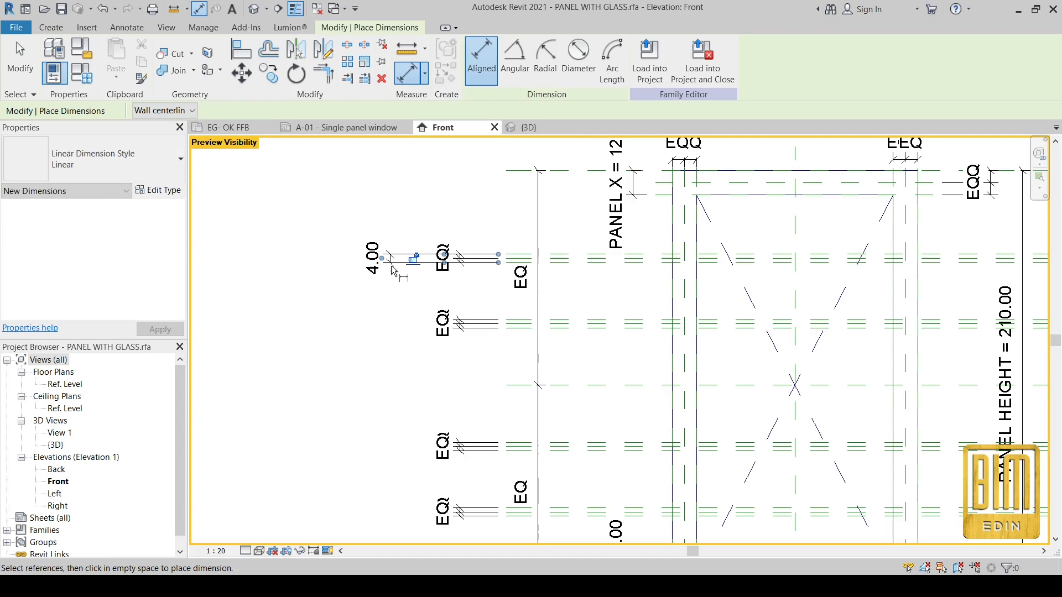
{"action": "left_click", "coordinate": [515, 320]}
{"action": "left_click", "coordinate": [517, 328]}
{"action": "left_click", "coordinate": [390, 333]}
Add overall width dimensions between the outer reference planes of the two lower moldings, and leave the dimension command.
{"action": "middle_click_drag", "start_coordinate": [512, 433], "coordinate": [476, 353]}
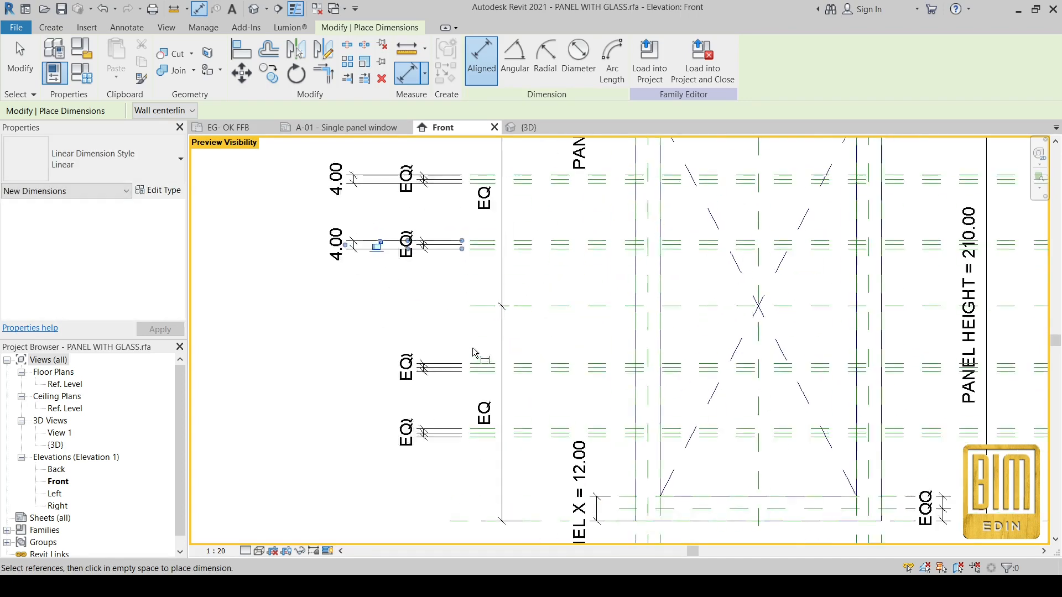
{"action": "scroll", "coordinate": [483, 357], "scroll_direction": "up", "scroll_amount": 1}
{"action": "left_click", "coordinate": [486, 365]}
{"action": "left_click", "coordinate": [489, 376]}
{"action": "scroll", "coordinate": [489, 380], "scroll_direction": "down", "scroll_amount": 2}
{"action": "left_click", "coordinate": [381, 358]}
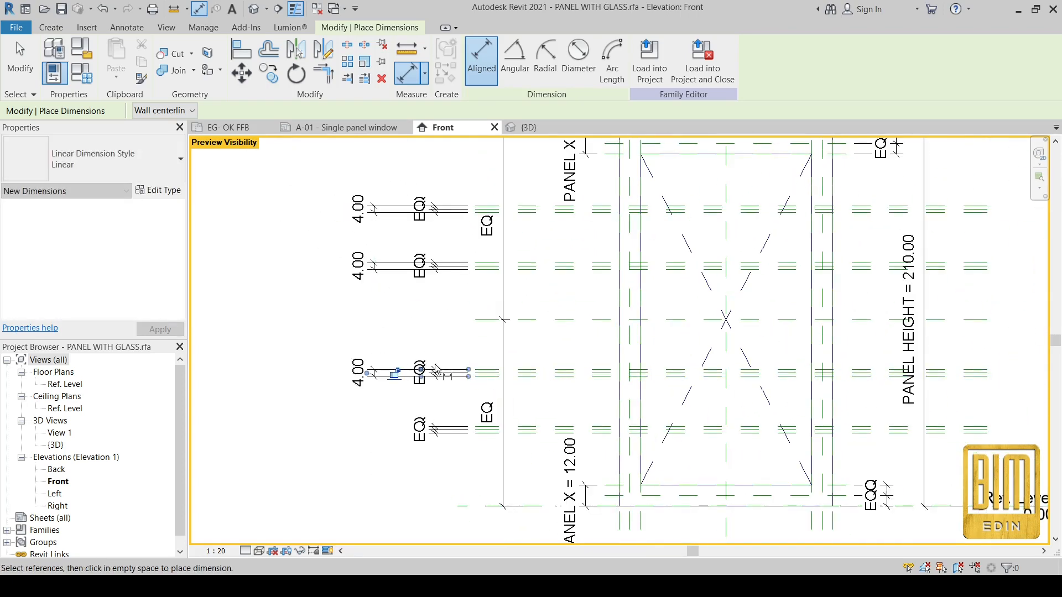
{"action": "left_click", "coordinate": [528, 431]}
{"action": "left_click", "coordinate": [530, 435]}
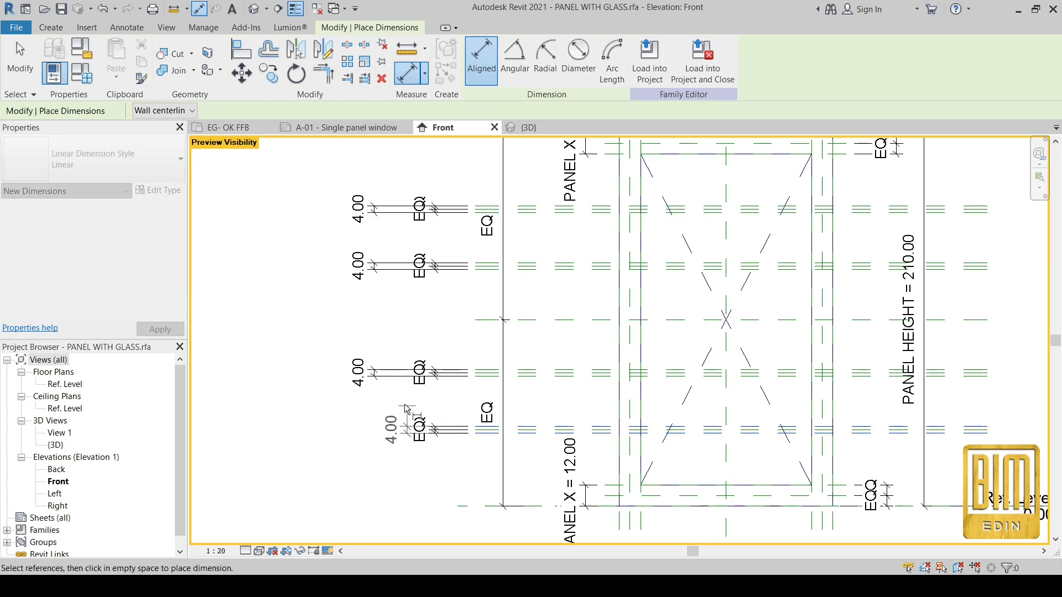
{"action": "left_click", "coordinate": [377, 400]}
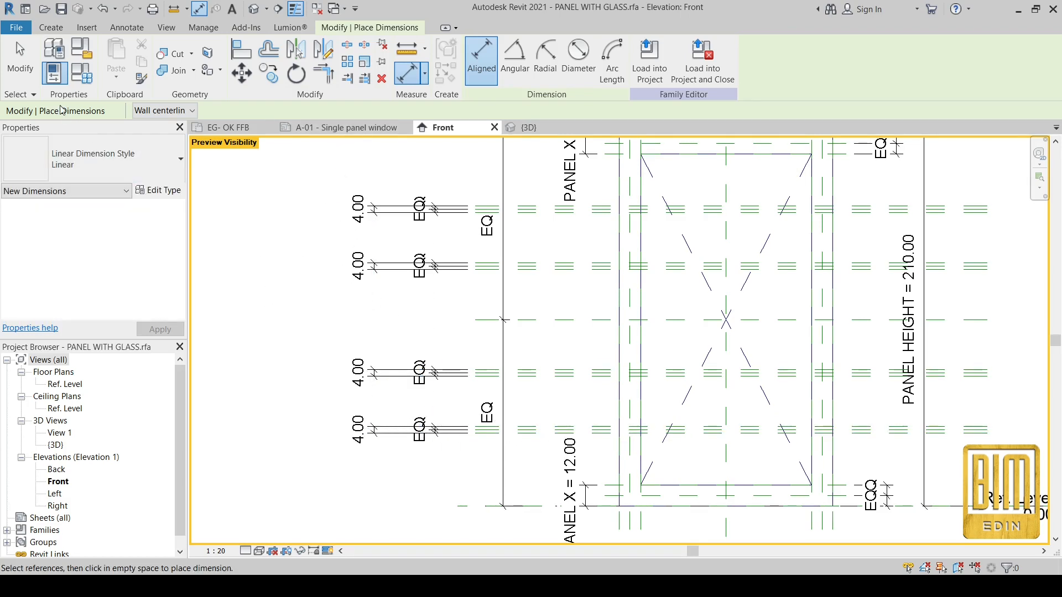
{"action": "key", "text": "Escape"}
Examine the horizontal moldings on the A-01 sheet's balcony door, and return to the panel family's Front elevation.
{"action": "left_click", "coordinate": [326, 128]}
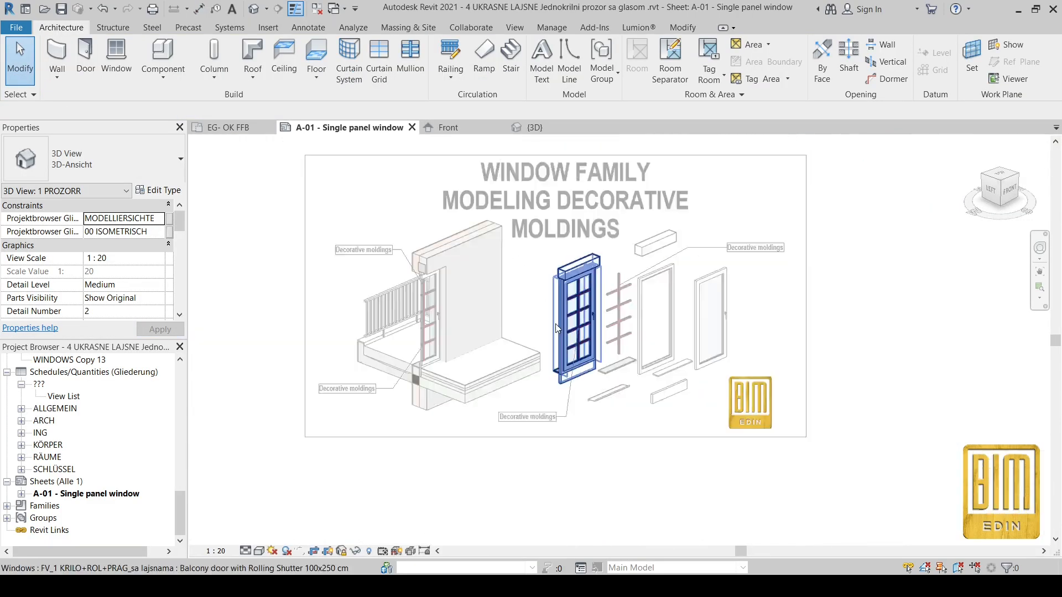
{"action": "scroll", "coordinate": [554, 247], "scroll_direction": "up", "scroll_amount": 3}
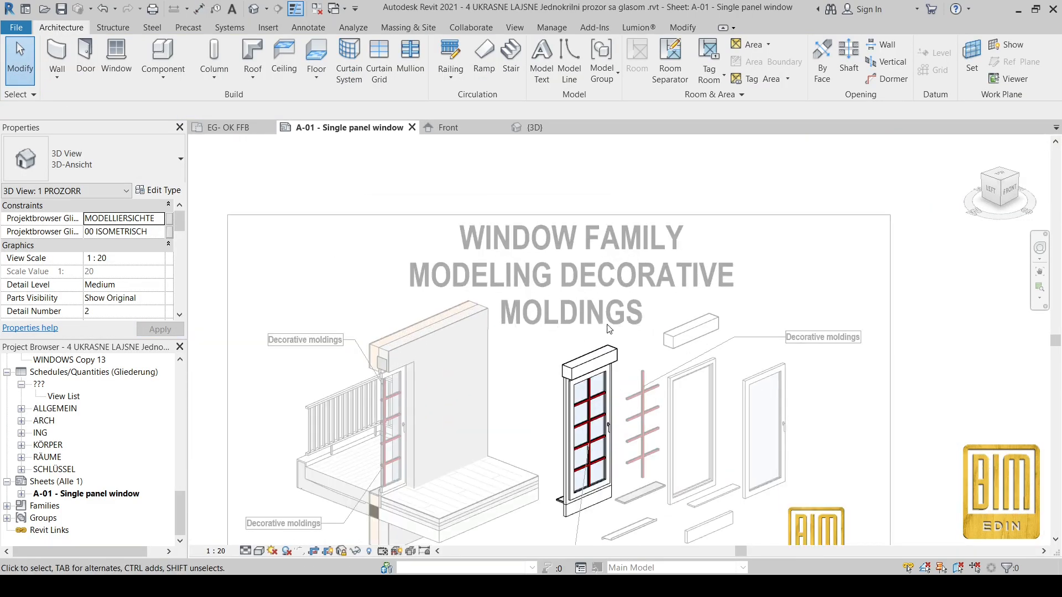
{"action": "left_click", "coordinate": [451, 128]}
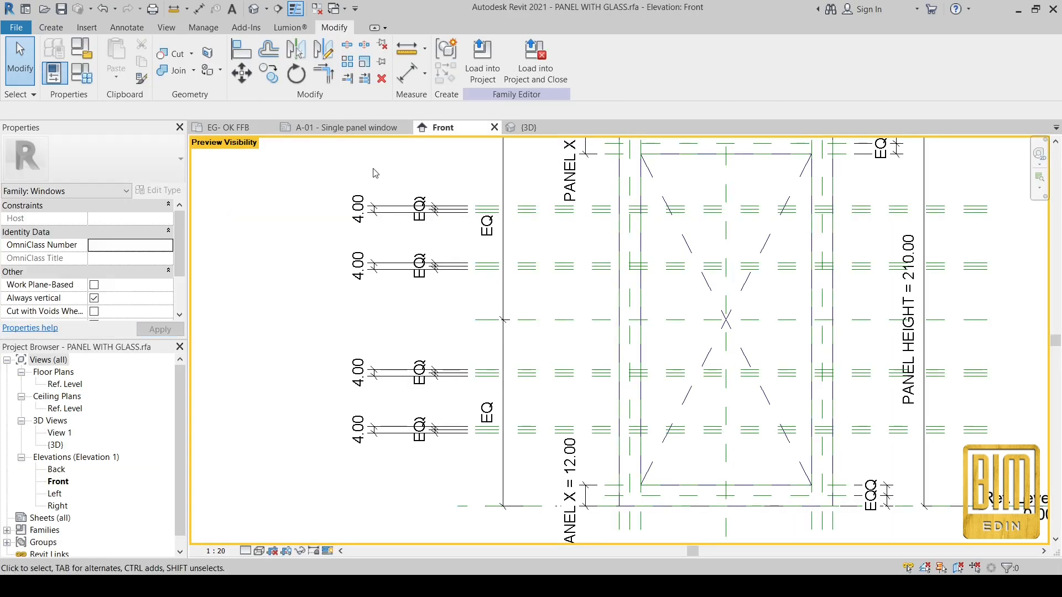
Label the four molding width dimensions with a new type family parameter named MOLDINGS WIDTH, grouped under Dimensions.
{"action": "left_click_drag", "start_coordinate": [379, 167], "coordinate": [316, 463]}
{"action": "left_click", "coordinate": [611, 60]}
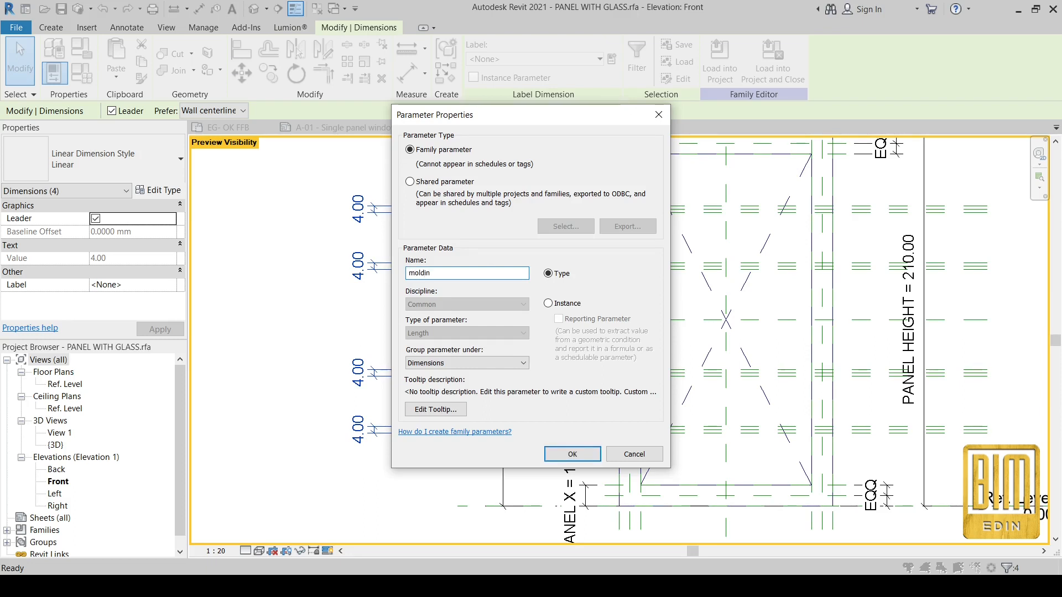
{"action": "key", "text": "Caps_Lock"}
{"action": "key", "text": "Caps_Lock"}
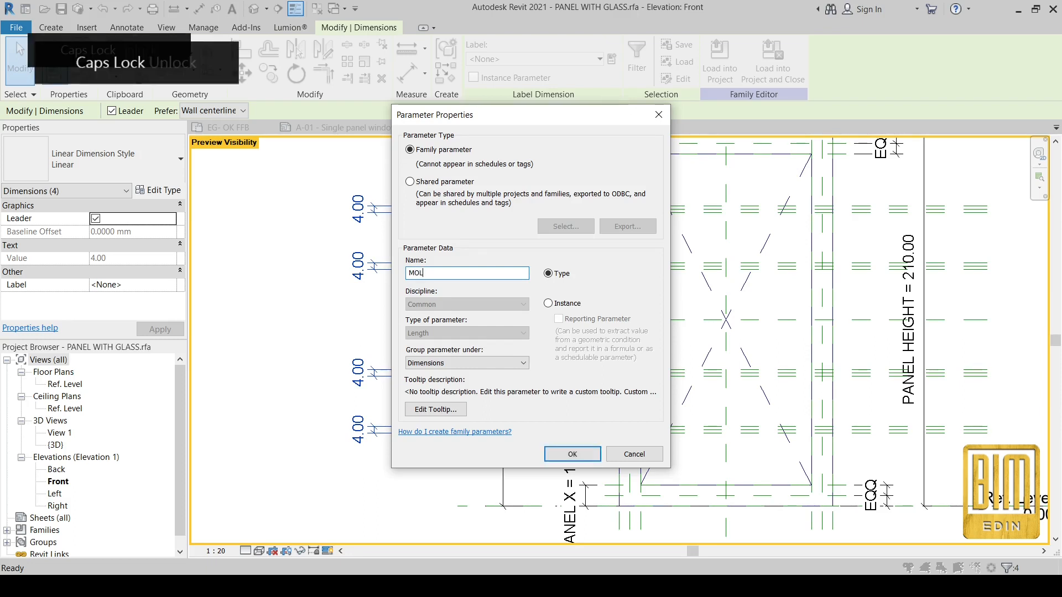
{"action": "type", "text": "MOLDINGS WIDTH"}
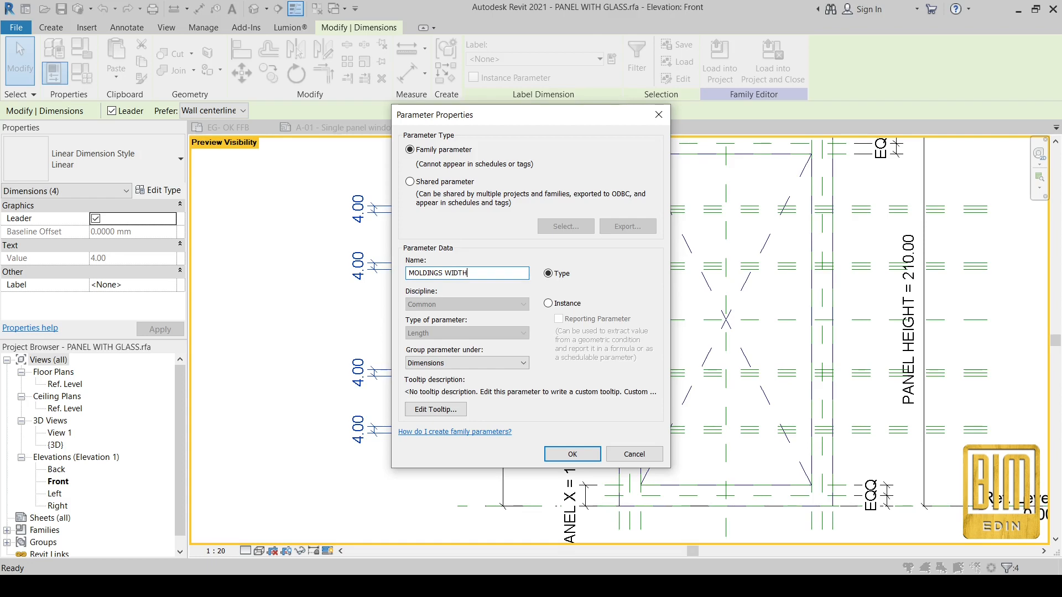
{"action": "left_click", "coordinate": [576, 453]}
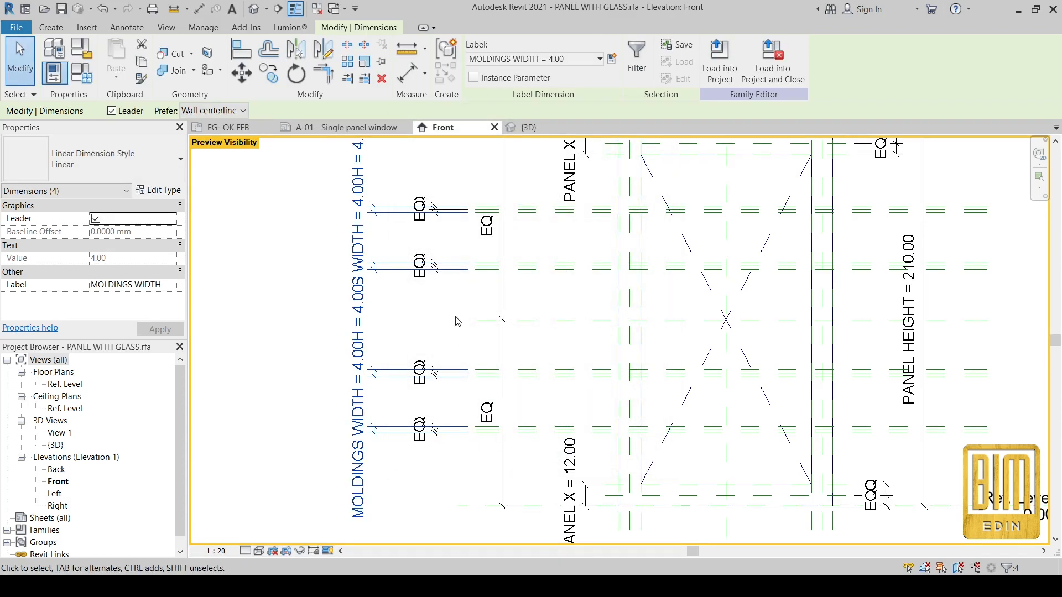
{"action": "left_click", "coordinate": [249, 220]}
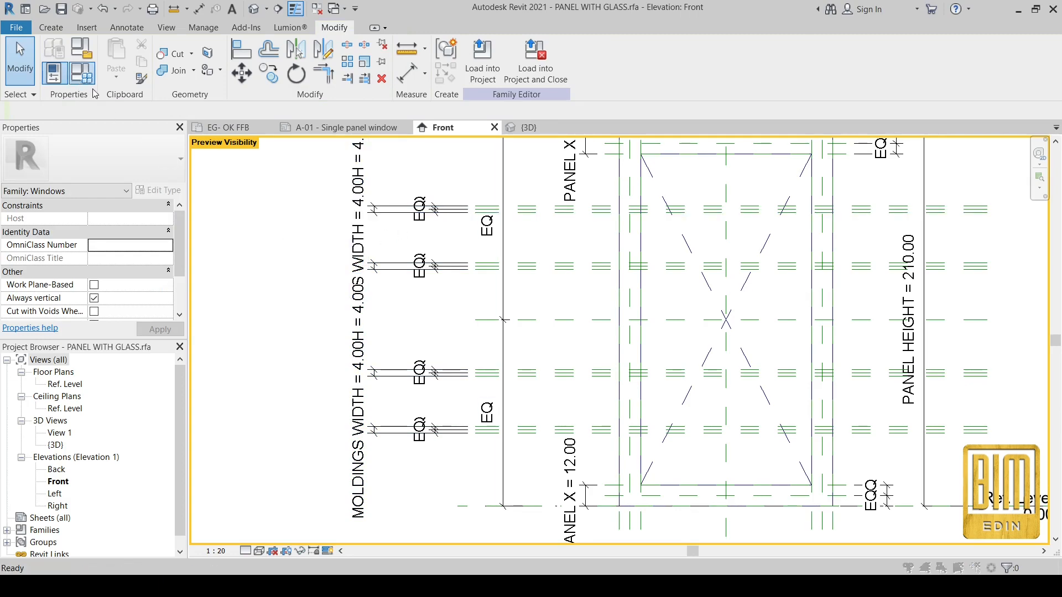
Check the MOLDINGS WIDTH parameter in the family types and on the uppermost molding's width dimension.
{"action": "left_click", "coordinate": [82, 72]}
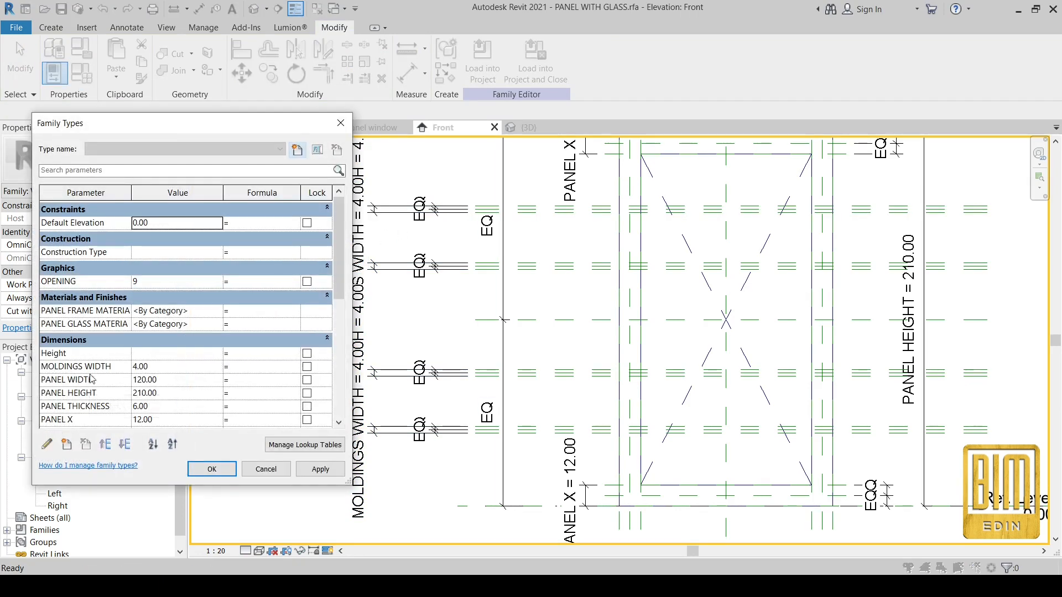
{"action": "left_click", "coordinate": [341, 123]}
{"action": "left_click", "coordinate": [376, 194]}
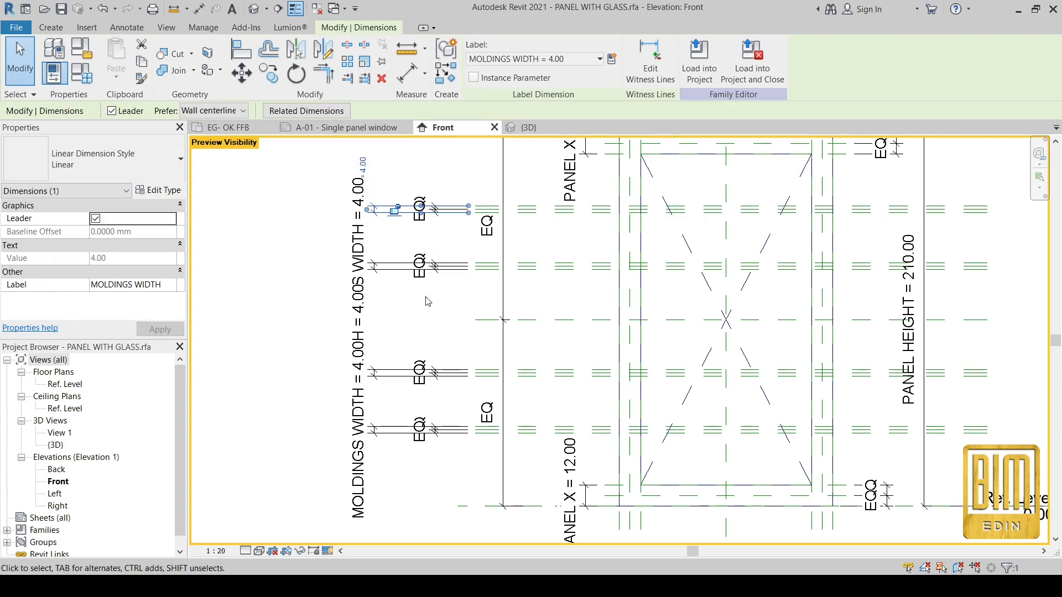
{"action": "scroll", "coordinate": [429, 301], "scroll_direction": "down", "scroll_amount": 3}
{"action": "left_click", "coordinate": [291, 289]}
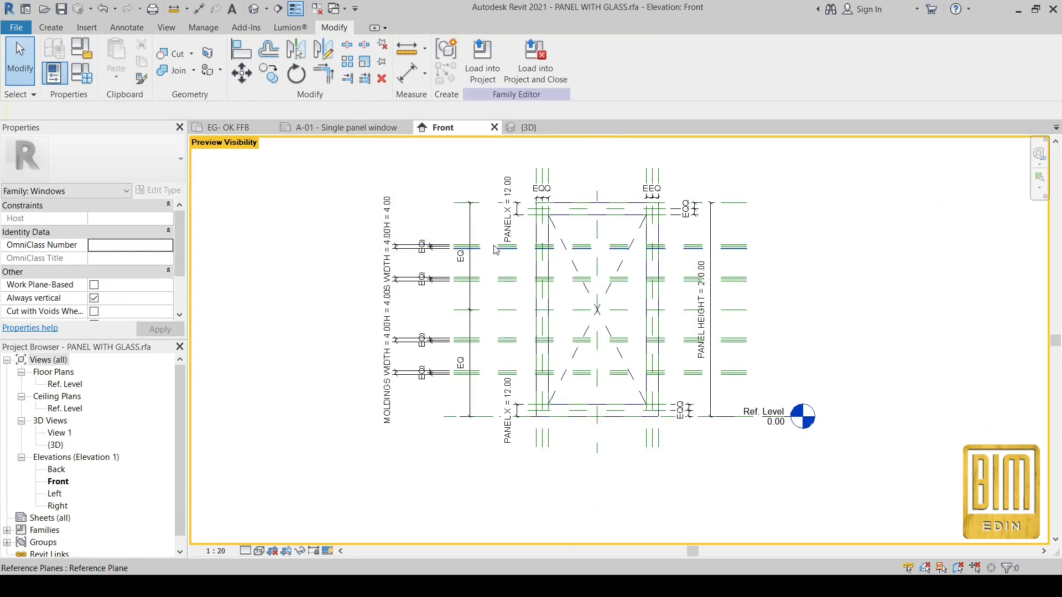
Add a continuous aligned dimension from the upper inner frame plane through the four moldings' center planes to the lower inner frame plane, outside PANEL HEIGHT.
{"action": "scroll", "coordinate": [496, 265], "scroll_direction": "up", "scroll_amount": 2}
{"action": "left_click", "coordinate": [408, 72]}
{"action": "scroll", "coordinate": [786, 221], "scroll_direction": "up", "scroll_amount": 2}
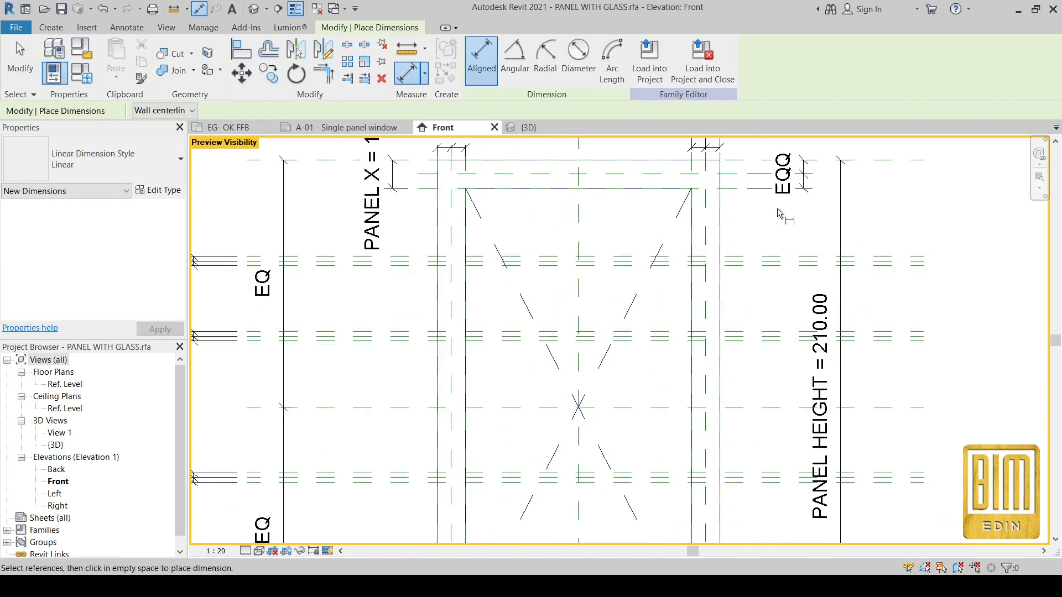
{"action": "scroll", "coordinate": [729, 260], "scroll_direction": "down", "scroll_amount": 2}
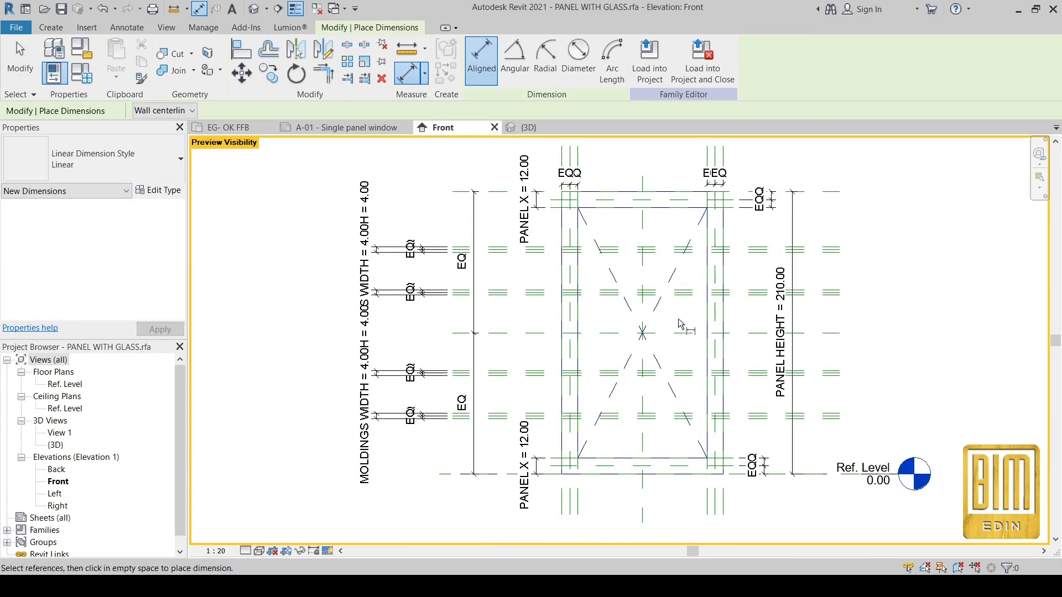
{"action": "scroll", "coordinate": [745, 234], "scroll_direction": "up", "scroll_amount": 2}
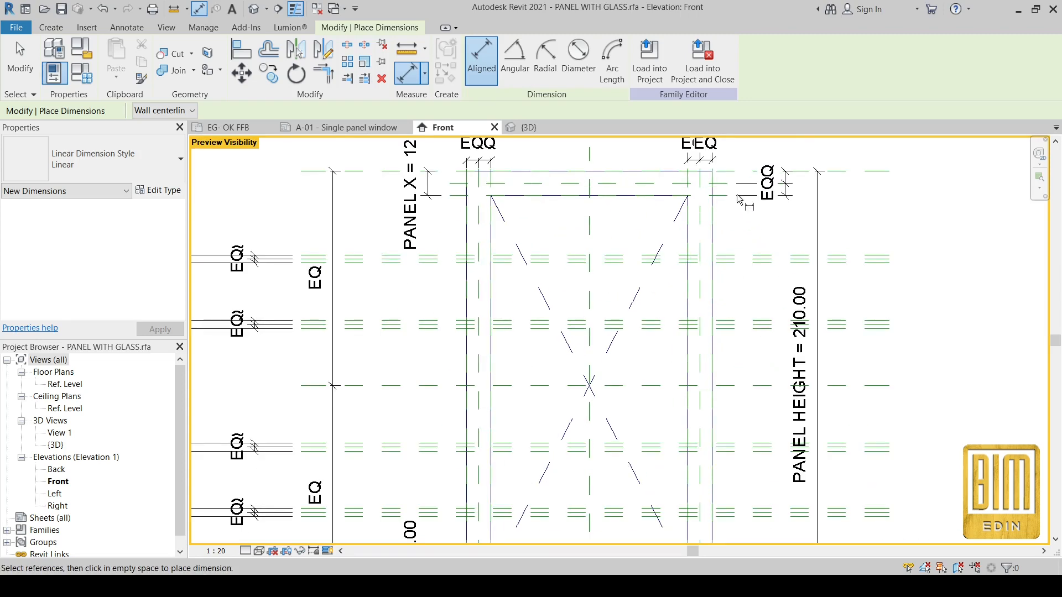
{"action": "scroll", "coordinate": [747, 264], "scroll_direction": "up", "scroll_amount": 5}
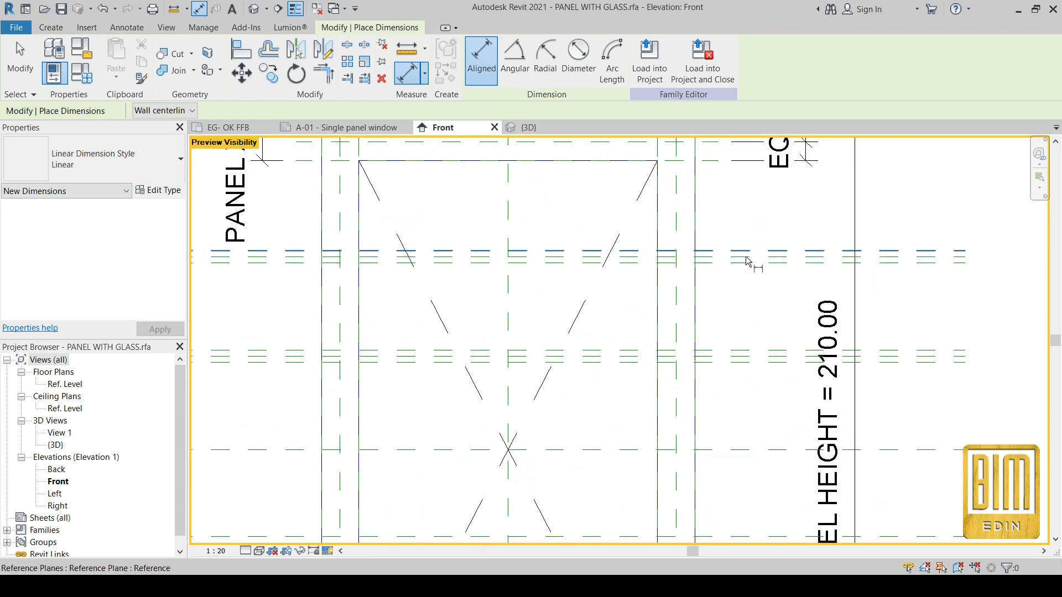
{"action": "scroll", "coordinate": [741, 266], "scroll_direction": "down", "scroll_amount": 3}
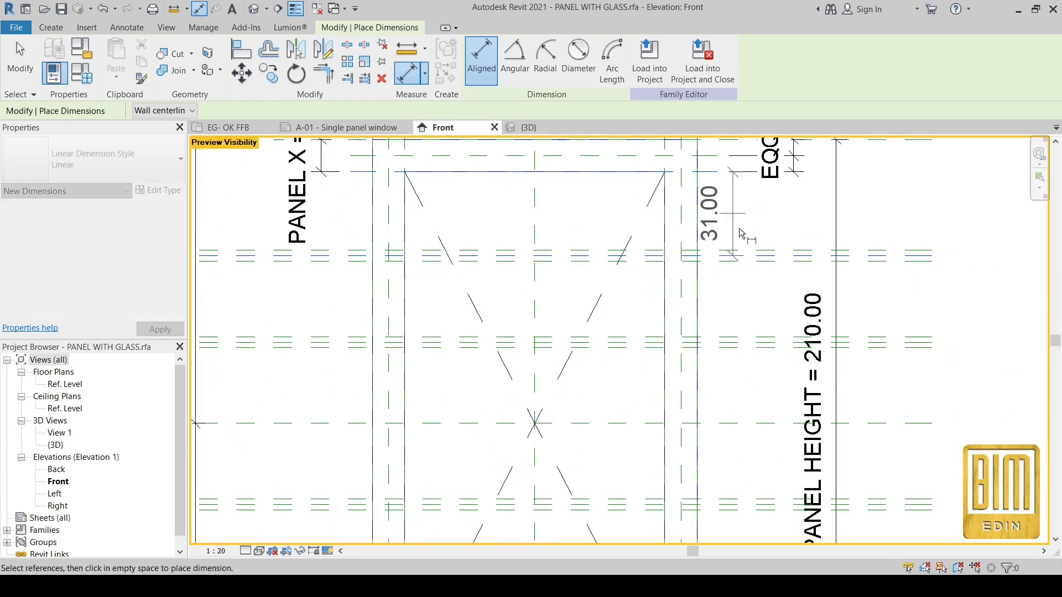
{"action": "scroll", "coordinate": [730, 265], "scroll_direction": "down", "scroll_amount": 3}
{"action": "scroll", "coordinate": [736, 296], "scroll_direction": "up", "scroll_amount": 3}
{"action": "scroll", "coordinate": [744, 288], "scroll_direction": "up", "scroll_amount": 1}
{"action": "scroll", "coordinate": [743, 294], "scroll_direction": "down", "scroll_amount": 3}
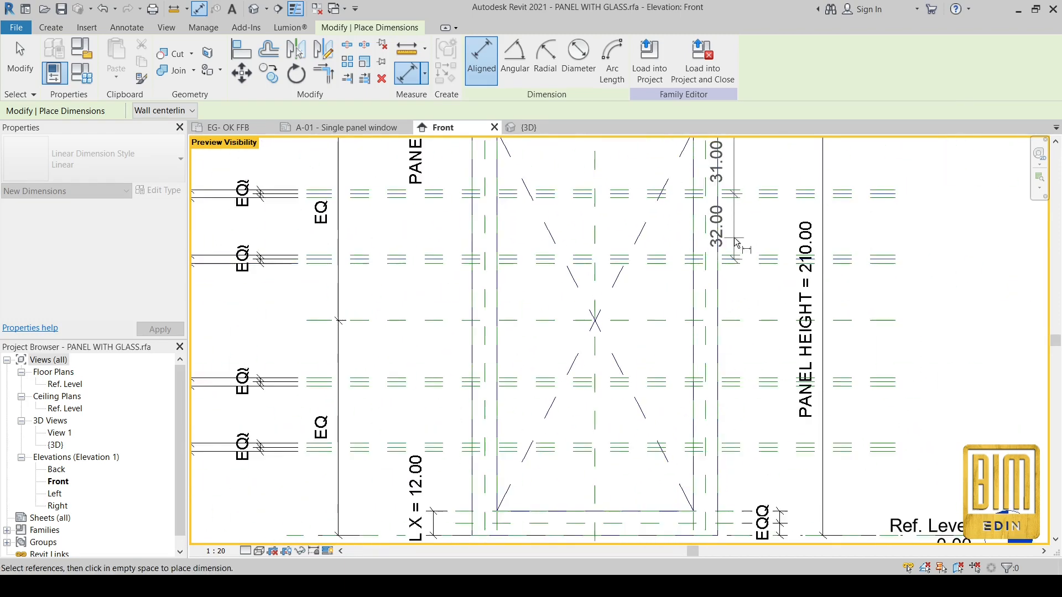
{"action": "scroll", "coordinate": [739, 312], "scroll_direction": "up", "scroll_amount": 4}
{"action": "scroll", "coordinate": [739, 304], "scroll_direction": "down", "scroll_amount": 3}
{"action": "scroll", "coordinate": [726, 306], "scroll_direction": "up", "scroll_amount": 4}
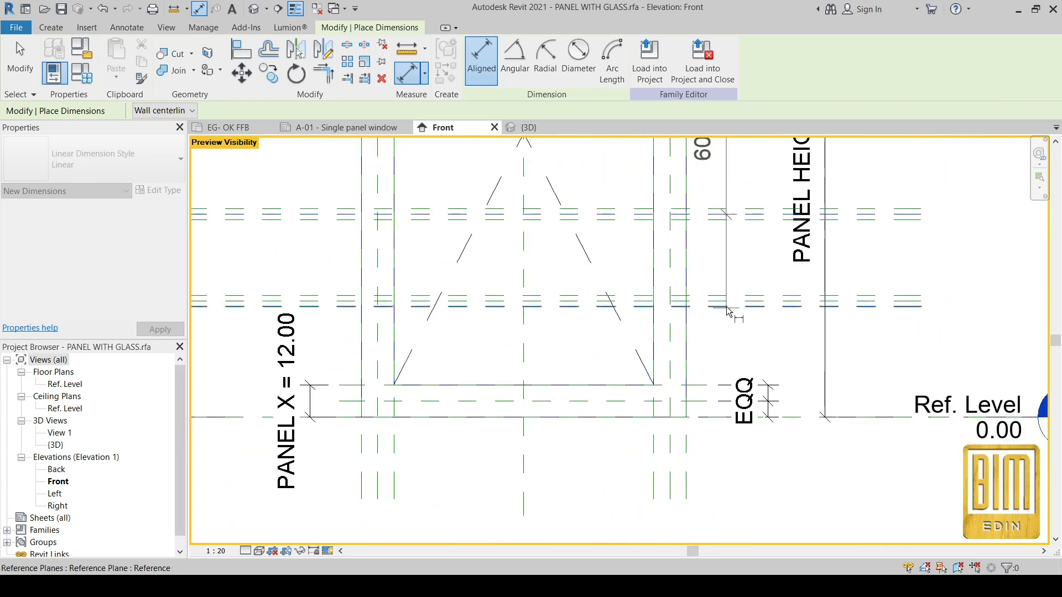
{"action": "scroll", "coordinate": [691, 426], "scroll_direction": "down", "scroll_amount": 5}
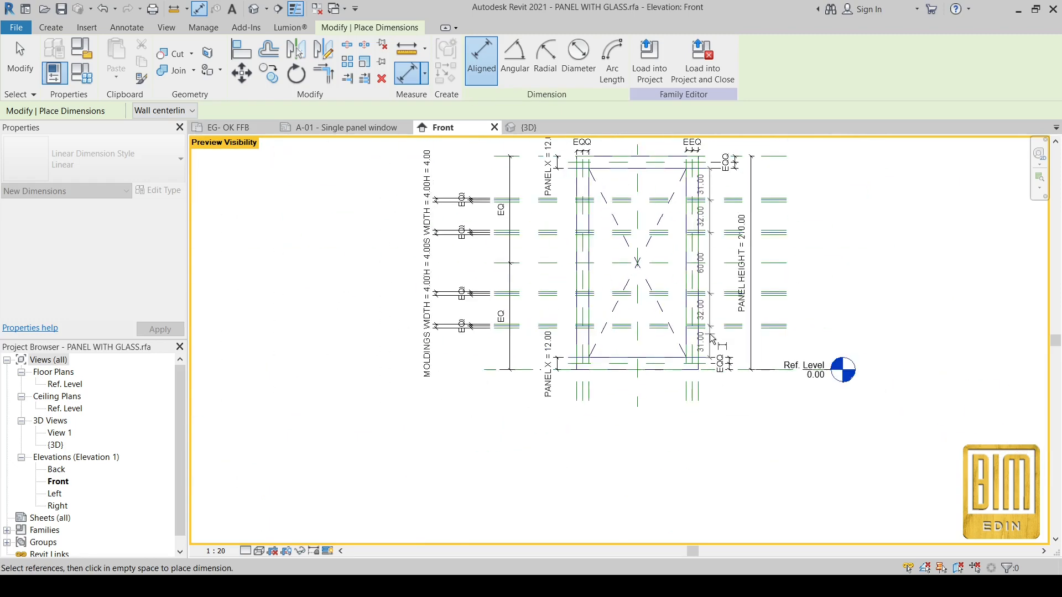
{"action": "left_click", "coordinate": [799, 282]}
Set the molding spacing dimension's five segments to equal and leave the dimension command.
{"action": "scroll", "coordinate": [811, 281], "scroll_direction": "up", "scroll_amount": 4}
{"action": "left_click", "coordinate": [812, 284]}
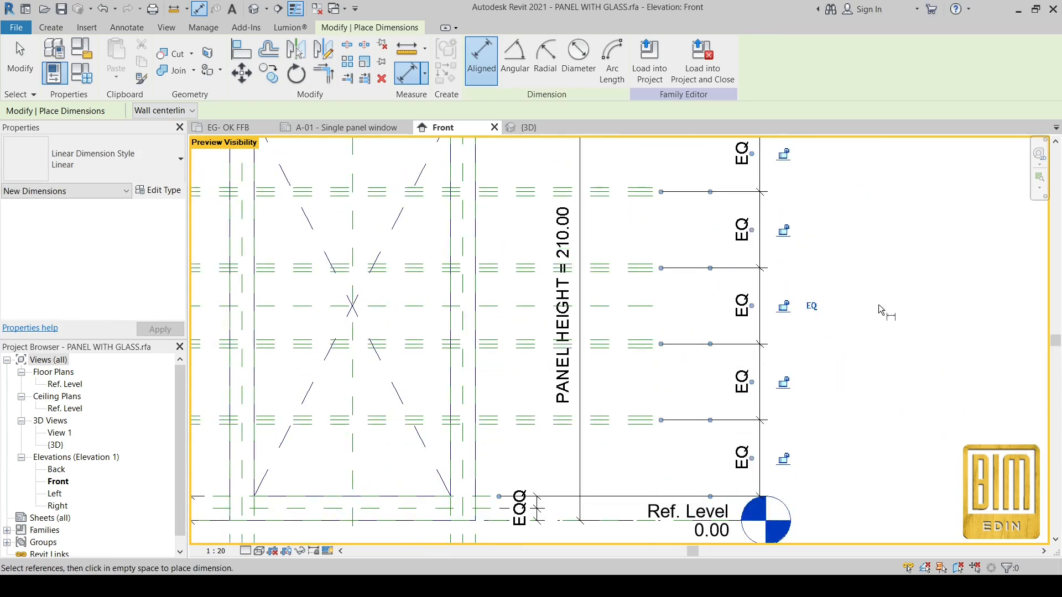
{"action": "scroll", "coordinate": [877, 308], "scroll_direction": "down", "scroll_amount": 4}
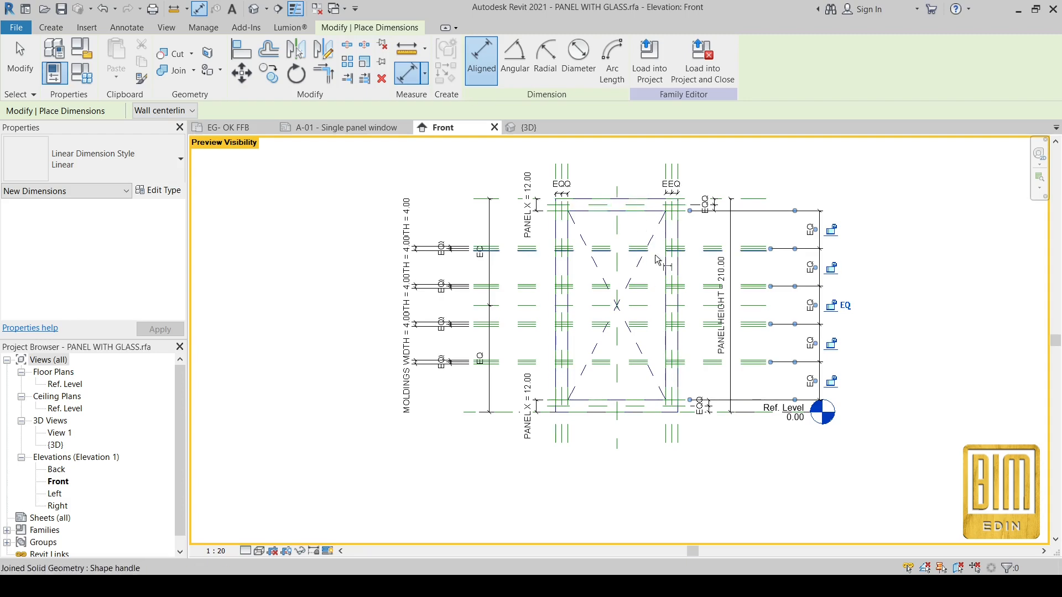
{"action": "scroll", "coordinate": [791, 260], "scroll_direction": "up", "scroll_amount": 2}
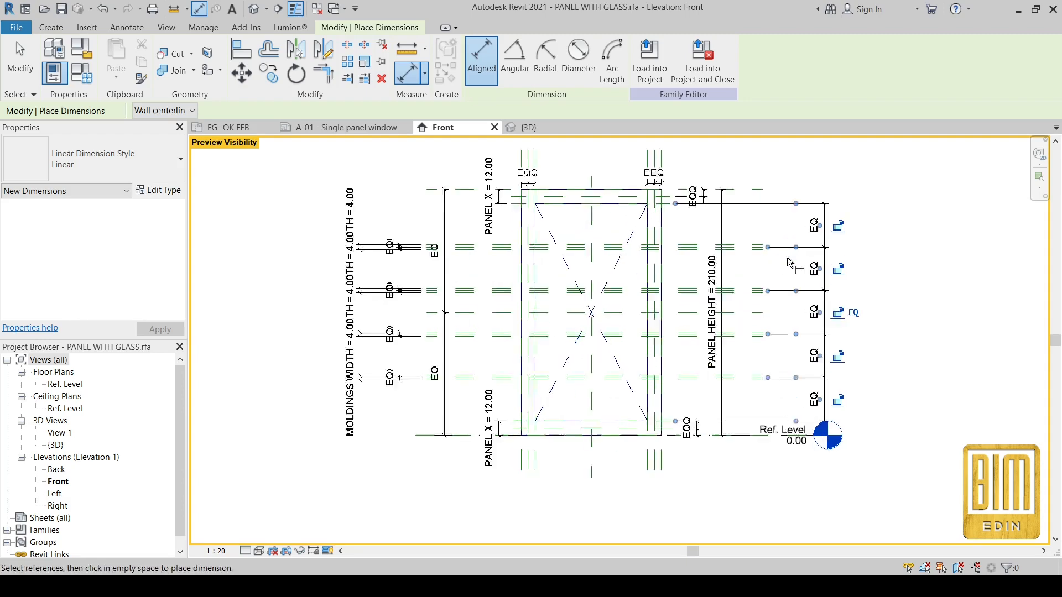
{"action": "key", "text": "Escape"}
{"action": "key", "text": "Escape"}
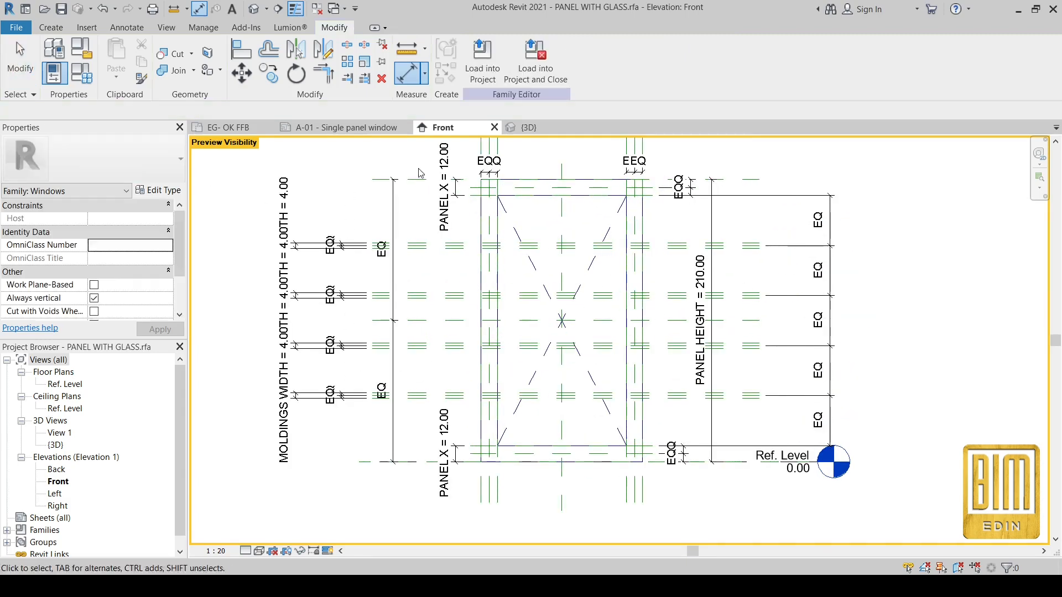
Examine the panel frame, glass and reference planes in the Ref. Level floor plan, and return to the Front elevation.
{"action": "scroll", "coordinate": [498, 244], "scroll_direction": "up", "scroll_amount": 2}
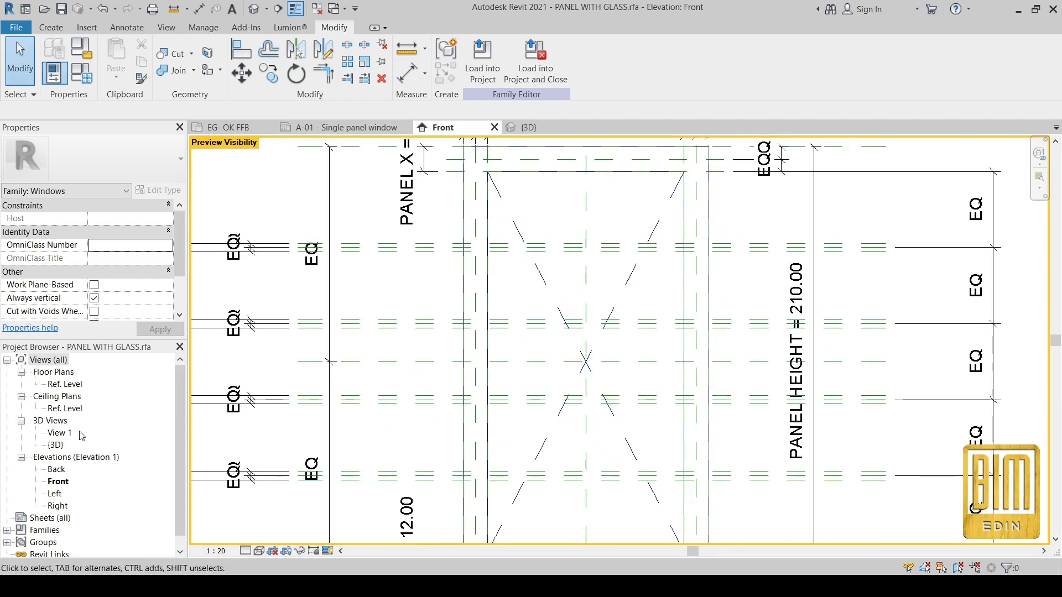
{"action": "double_click", "coordinate": [64, 384]}
{"action": "scroll", "coordinate": [558, 322], "scroll_direction": "up", "scroll_amount": 4}
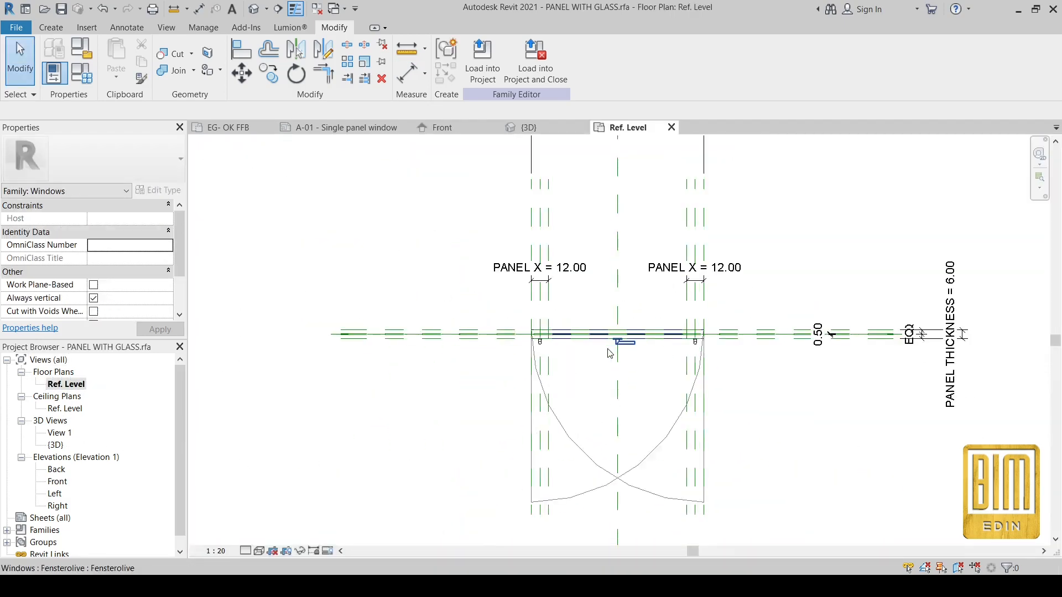
{"action": "scroll", "coordinate": [461, 334], "scroll_direction": "up", "scroll_amount": 4}
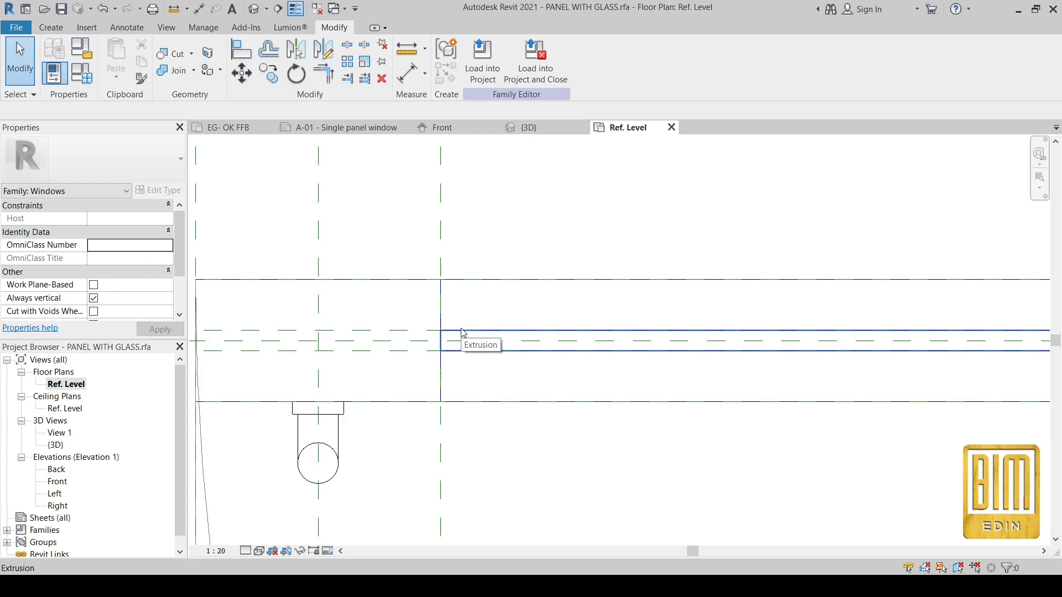
{"action": "scroll", "coordinate": [461, 304], "scroll_direction": "down", "scroll_amount": 1}
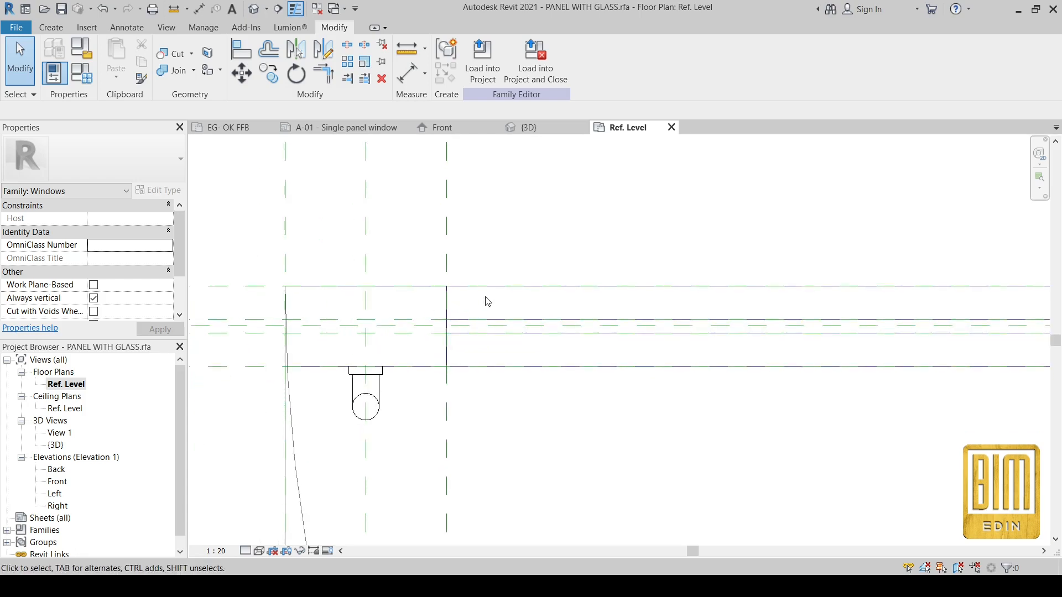
{"action": "scroll", "coordinate": [586, 311], "scroll_direction": "down", "scroll_amount": 1}
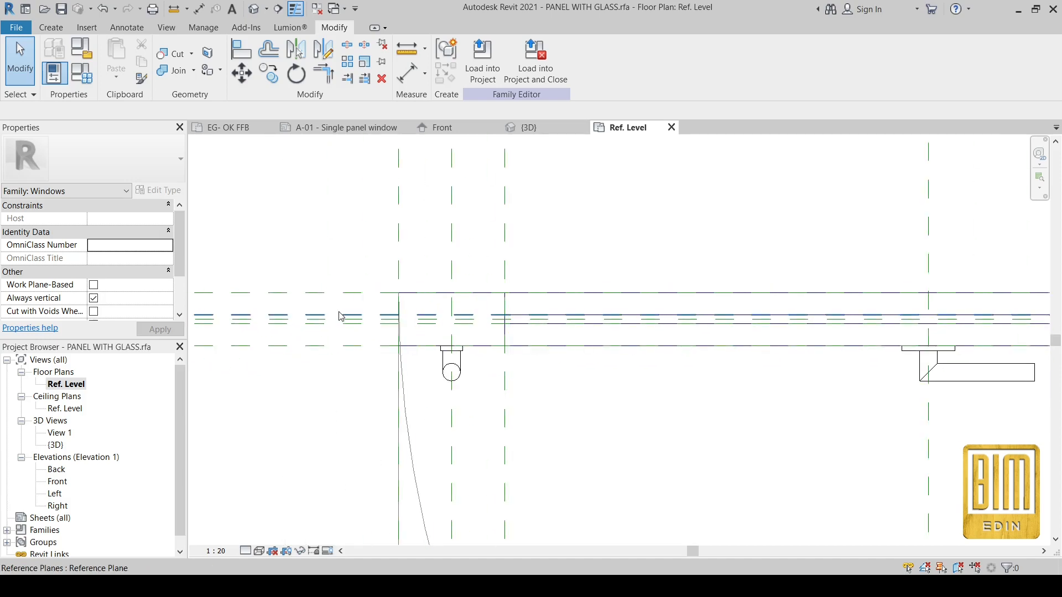
{"action": "scroll", "coordinate": [552, 315], "scroll_direction": "down", "scroll_amount": 1}
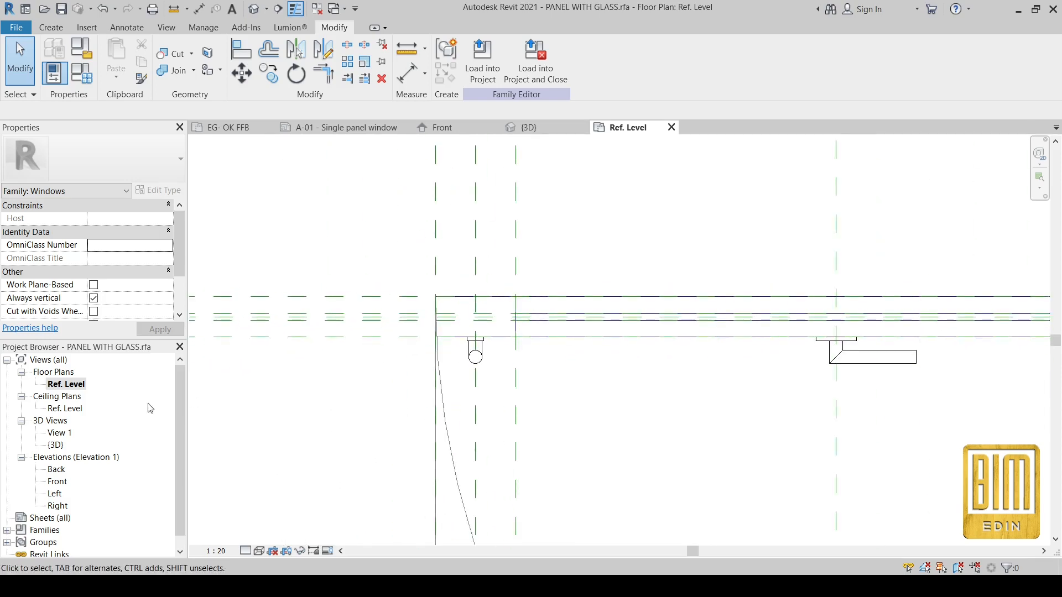
{"action": "left_click", "coordinate": [51, 28]}
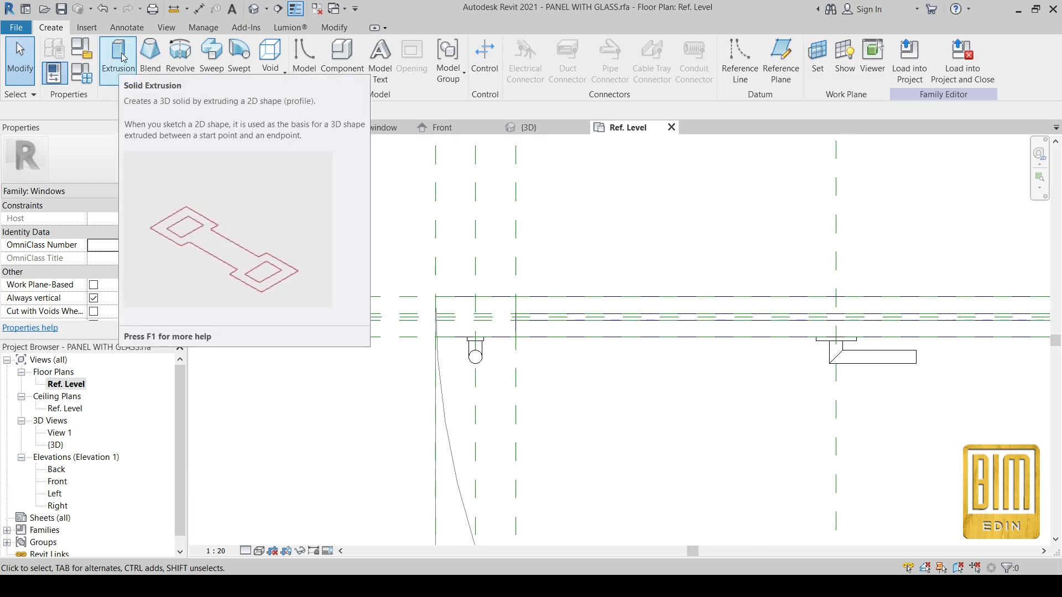
{"action": "double_click", "coordinate": [57, 482]}
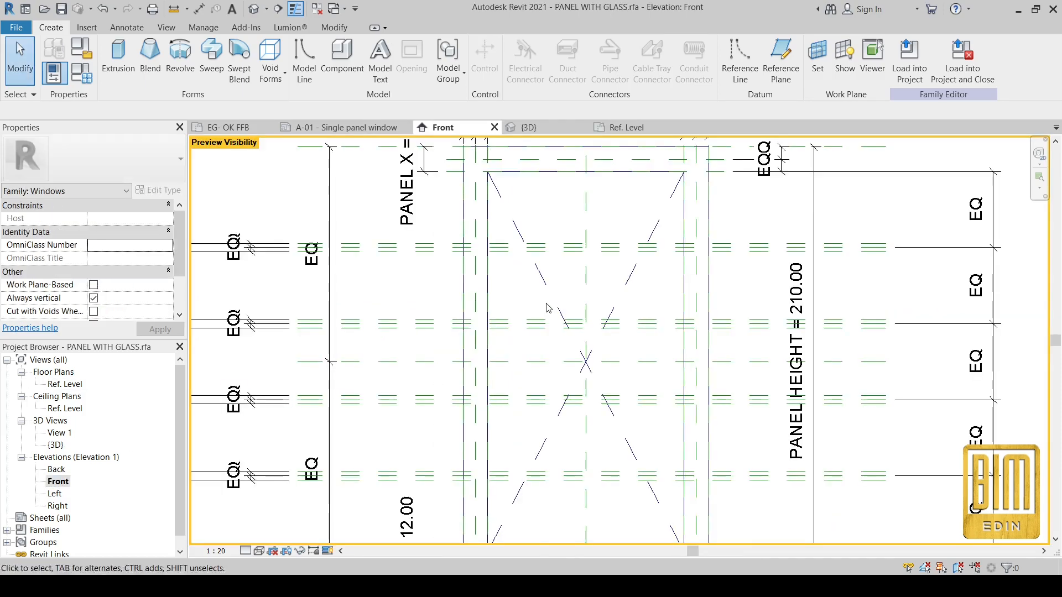
Sketch a rectangular extrusion profile between the inner frame planes and the uppermost molding's outer planes, and lock its four sides to them.
{"action": "scroll", "coordinate": [537, 230], "scroll_direction": "up", "scroll_amount": 4}
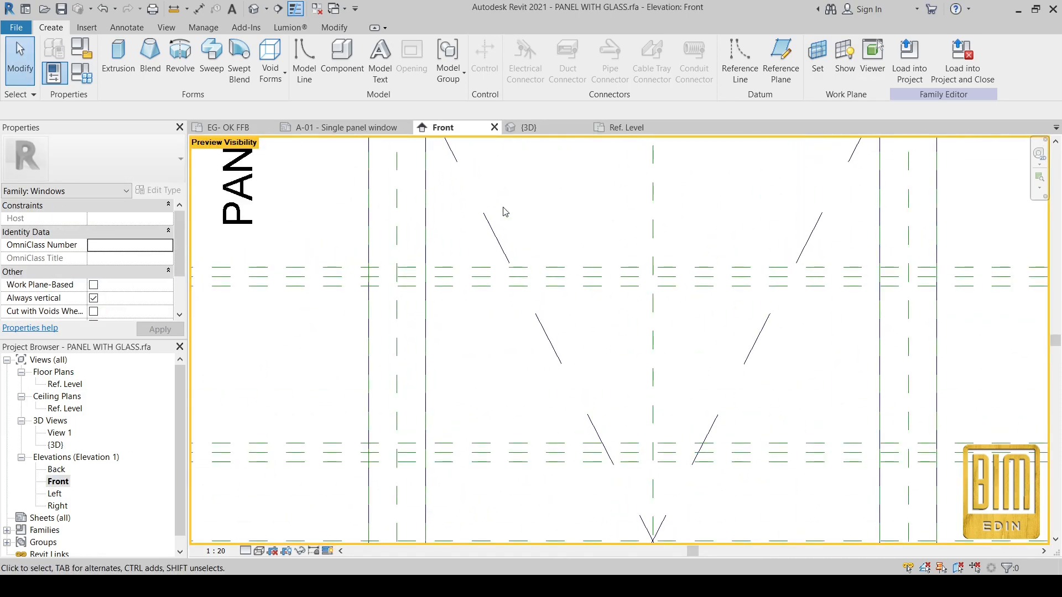
{"action": "left_click", "coordinate": [119, 58]}
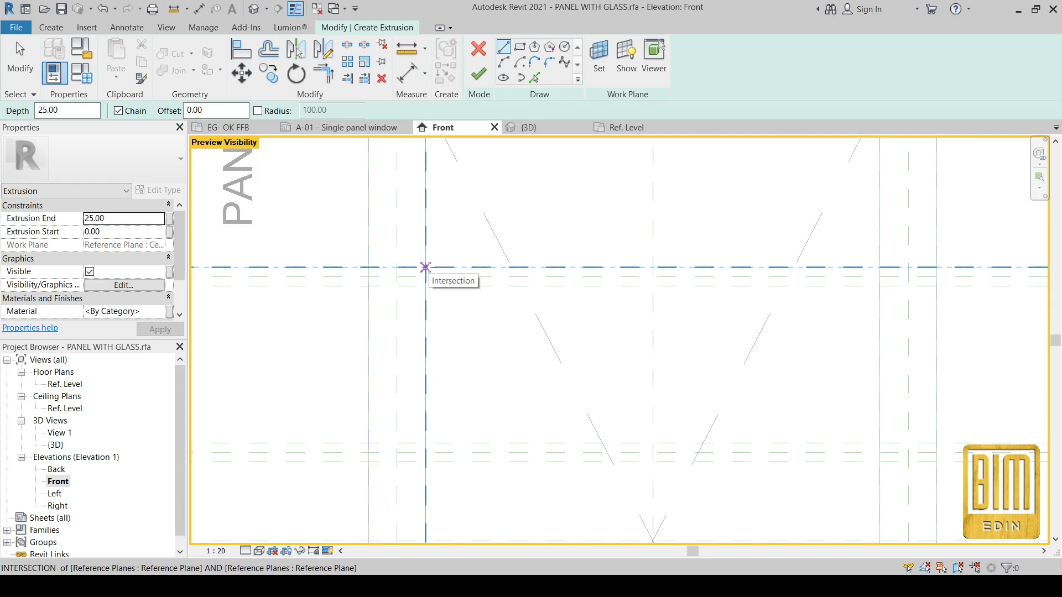
{"action": "scroll", "coordinate": [426, 267], "scroll_direction": "down", "scroll_amount": 5}
{"action": "scroll", "coordinate": [426, 267], "scroll_direction": "up", "scroll_amount": 5}
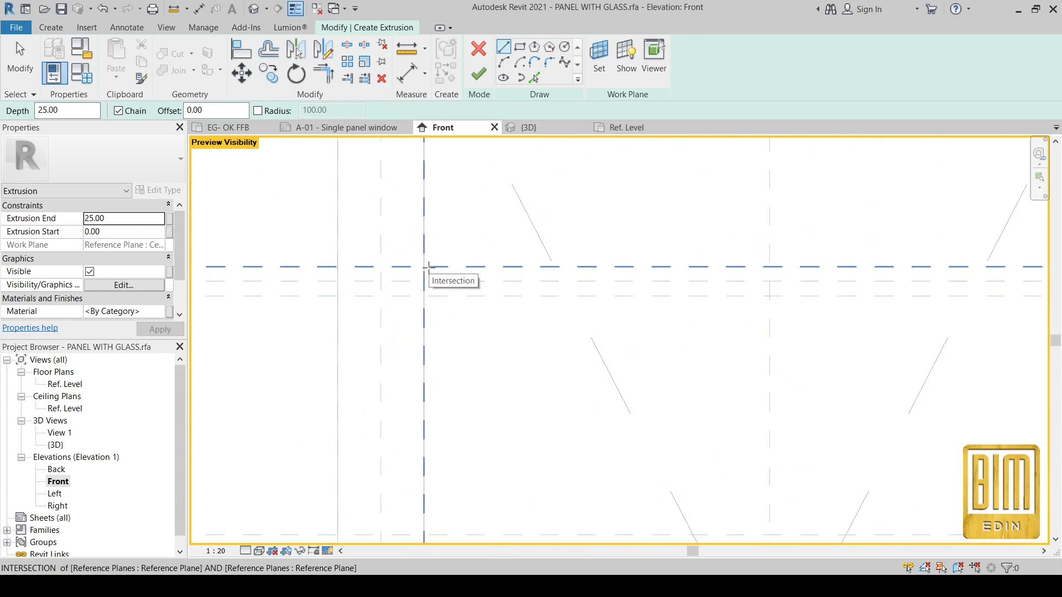
{"action": "left_click", "coordinate": [519, 46]}
{"action": "left_click", "coordinate": [422, 266]}
{"action": "scroll", "coordinate": [742, 275], "scroll_direction": "up", "scroll_amount": 2}
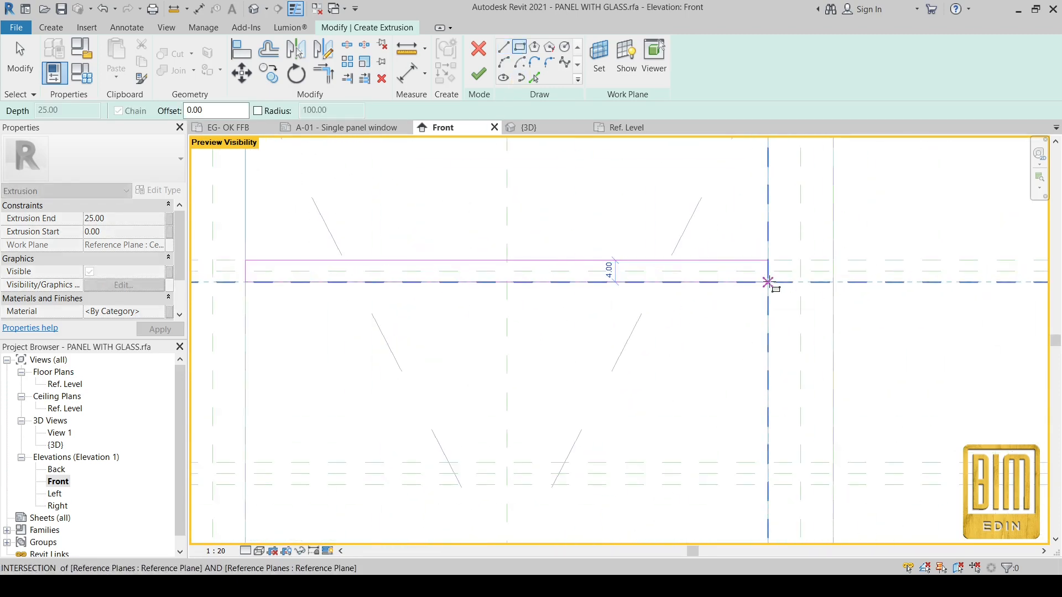
{"action": "left_click", "coordinate": [767, 282]}
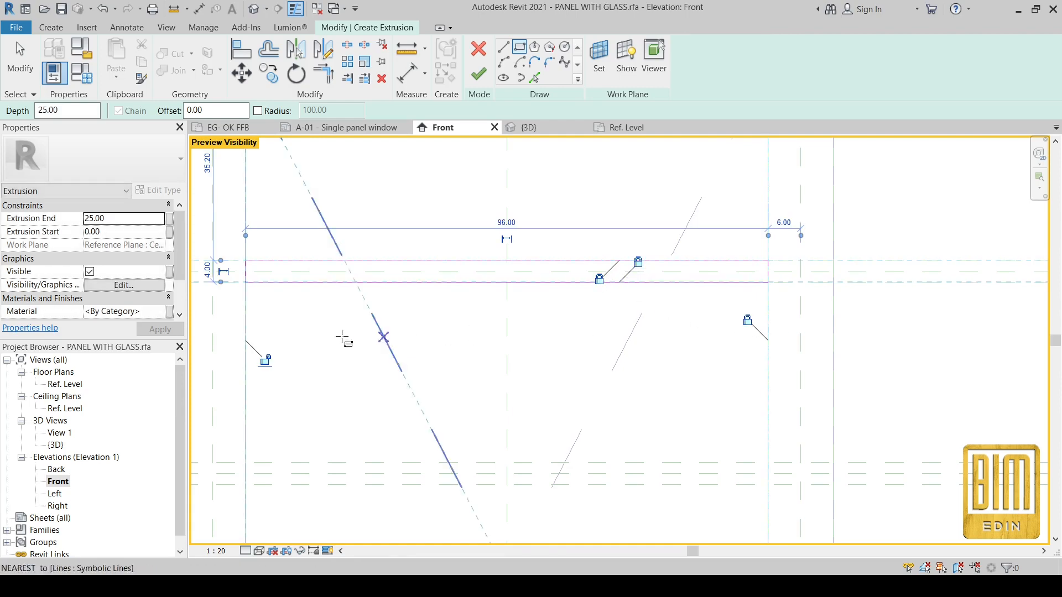
{"action": "scroll", "coordinate": [514, 243], "scroll_direction": "down", "scroll_amount": 2}
{"action": "scroll", "coordinate": [310, 268], "scroll_direction": "up", "scroll_amount": 3}
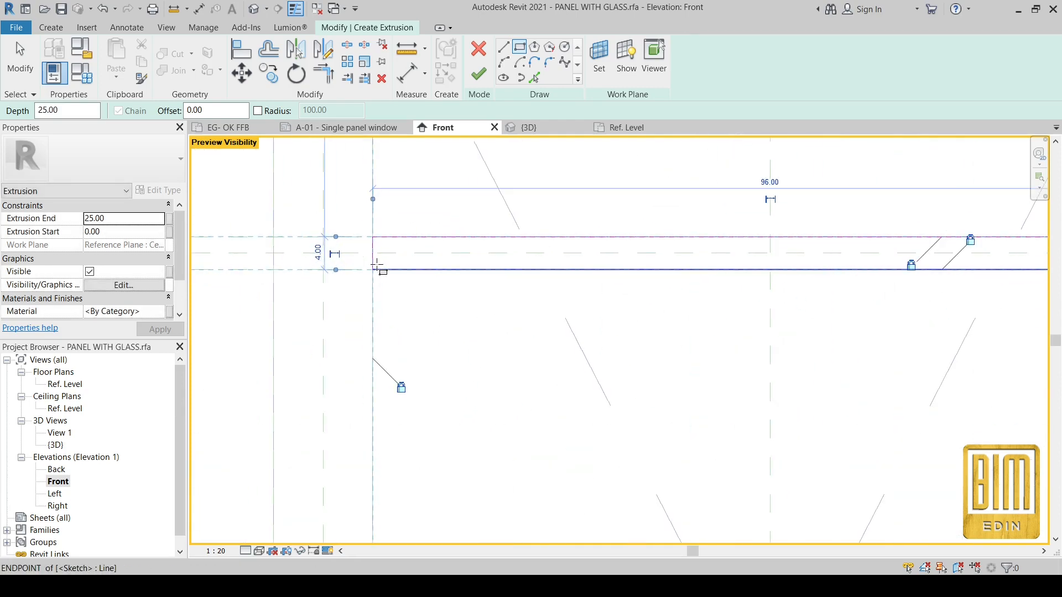
{"action": "scroll", "coordinate": [473, 372], "scroll_direction": "down", "scroll_amount": 3}
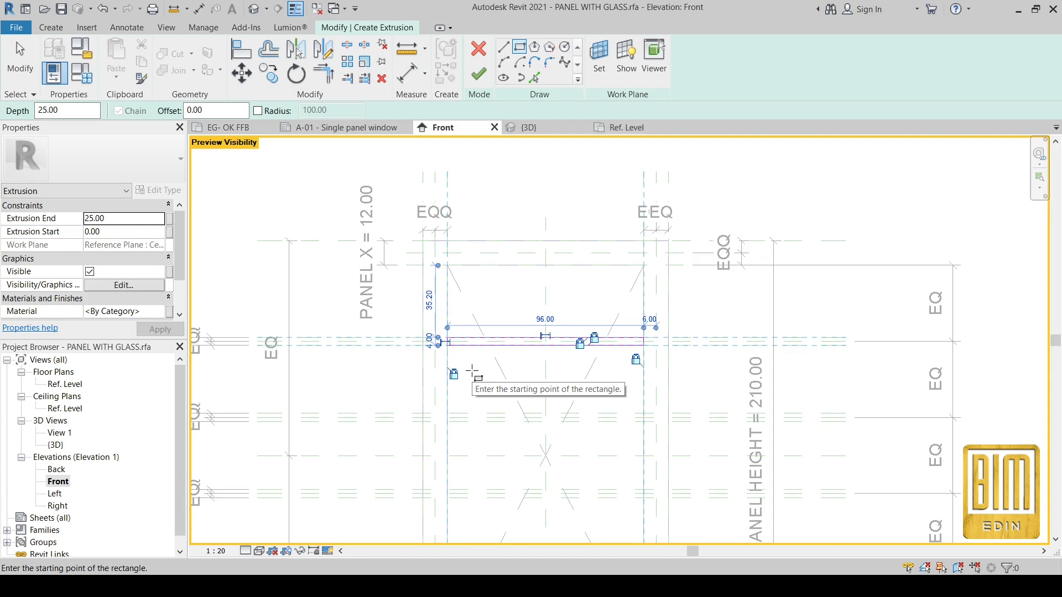
Sketch a rectangle between the inner frame planes and the second molding's outer planes, and lock its four sides to them.
{"action": "scroll", "coordinate": [439, 308], "scroll_direction": "down", "scroll_amount": 2}
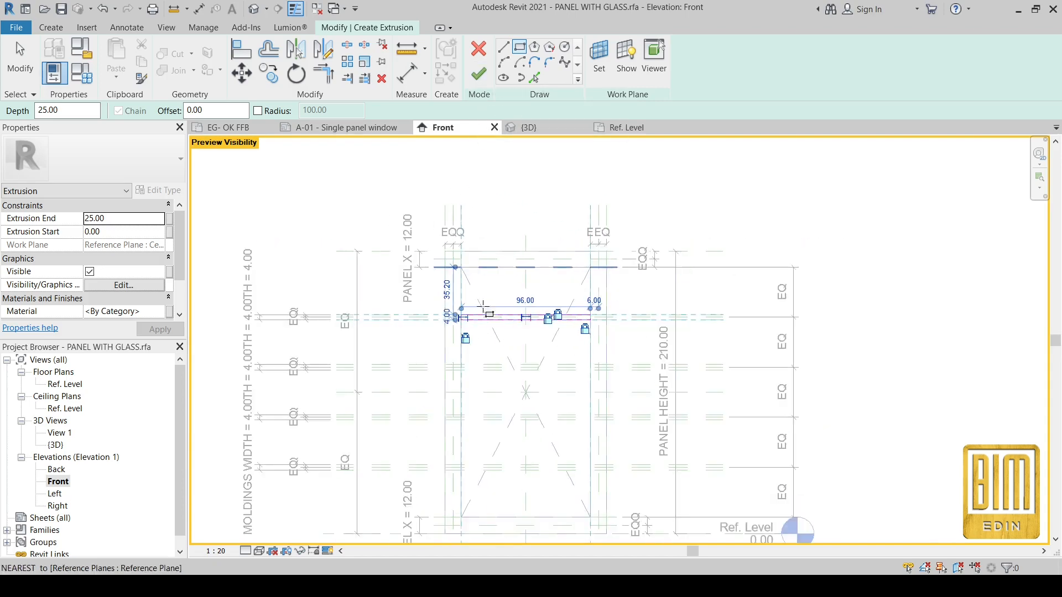
{"action": "scroll", "coordinate": [439, 327], "scroll_direction": "up", "scroll_amount": 5}
{"action": "left_click", "coordinate": [419, 310]}
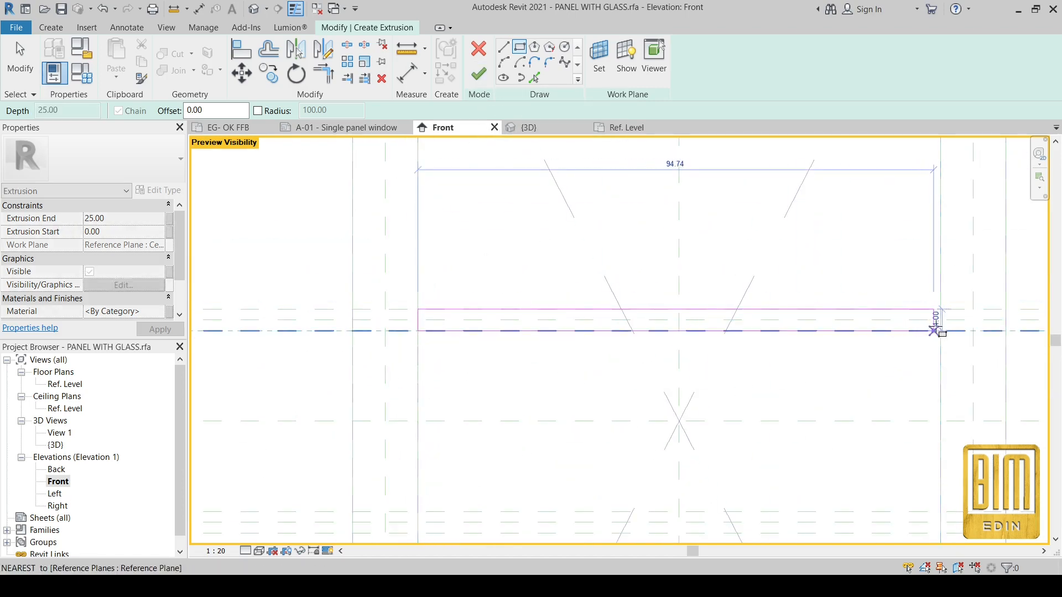
{"action": "left_click", "coordinate": [939, 331]}
{"action": "scroll", "coordinate": [514, 253], "scroll_direction": "down", "scroll_amount": 3}
{"action": "scroll", "coordinate": [642, 285], "scroll_direction": "up", "scroll_amount": 2}
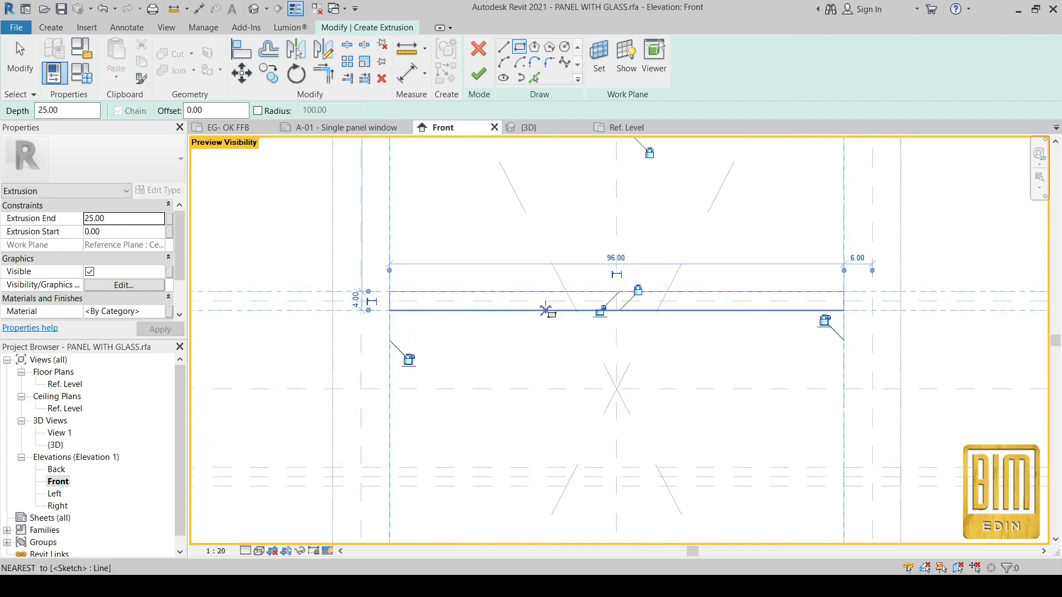
{"action": "left_click", "coordinate": [406, 355]}
Sketch a rectangle between the inner frame planes and the third molding's outer planes, and lock its four sides to them.
{"action": "scroll", "coordinate": [506, 239], "scroll_direction": "down", "scroll_amount": 3}
{"action": "scroll", "coordinate": [493, 387], "scroll_direction": "up", "scroll_amount": 2}
{"action": "left_click", "coordinate": [420, 322]}
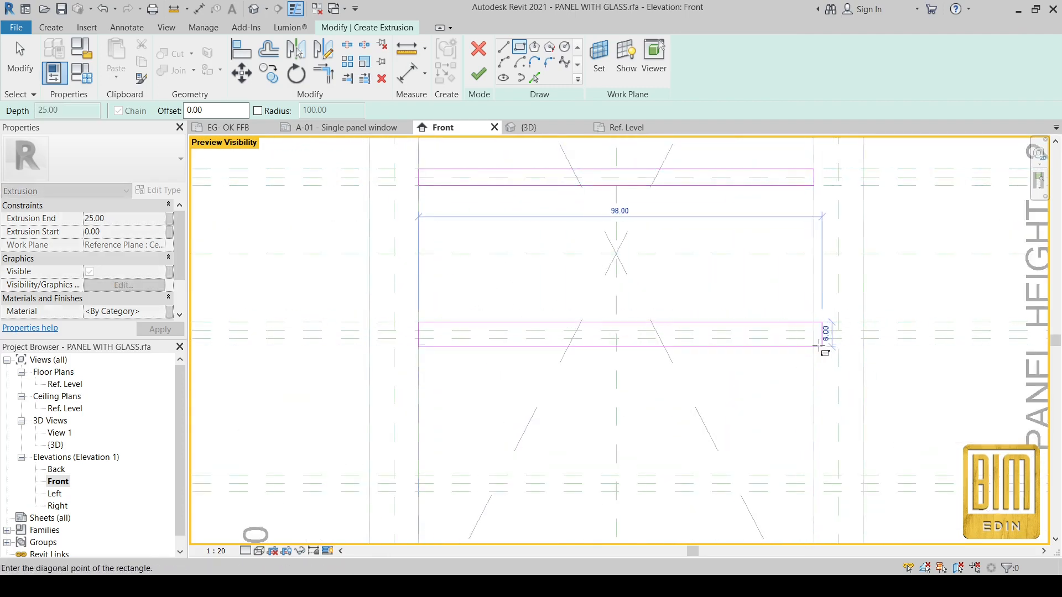
{"action": "left_click", "coordinate": [814, 339]}
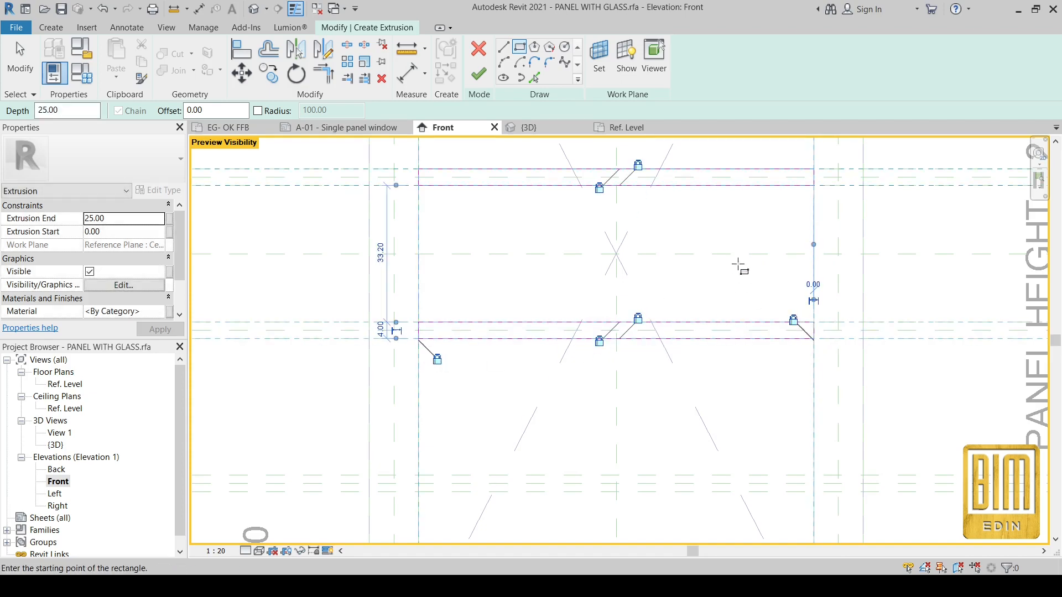
Sketch and lock a rectangle between the inner frame planes and the lowest molding's outer planes, and finish the extrusion.
{"action": "scroll", "coordinate": [720, 260], "scroll_direction": "down", "scroll_amount": 3}
{"action": "scroll", "coordinate": [505, 287], "scroll_direction": "up", "scroll_amount": 3}
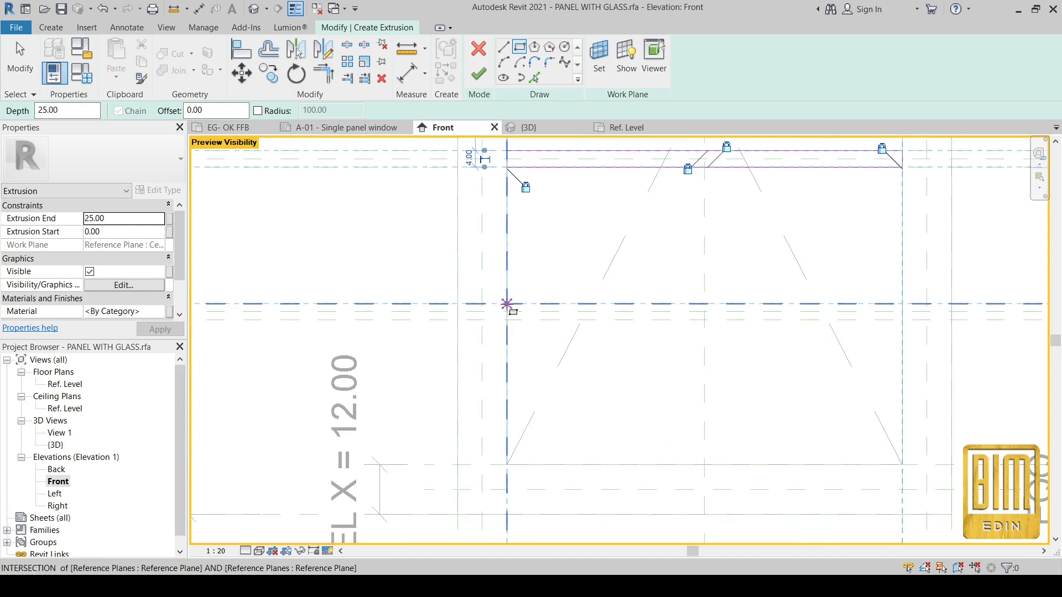
{"action": "left_click", "coordinate": [506, 304]}
{"action": "left_click", "coordinate": [903, 320]}
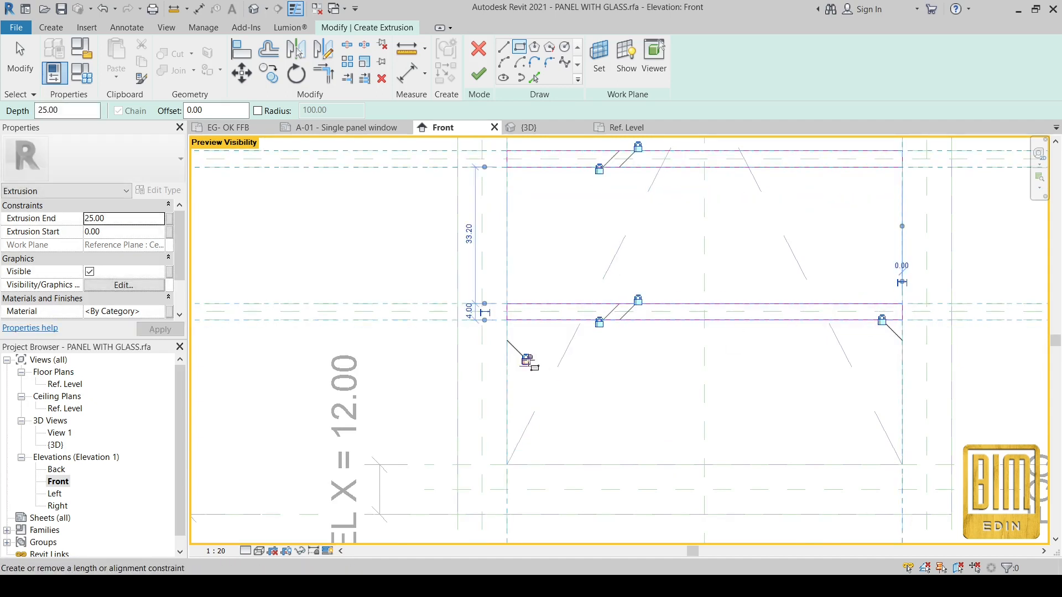
{"action": "scroll", "coordinate": [622, 369], "scroll_direction": "down", "scroll_amount": 5}
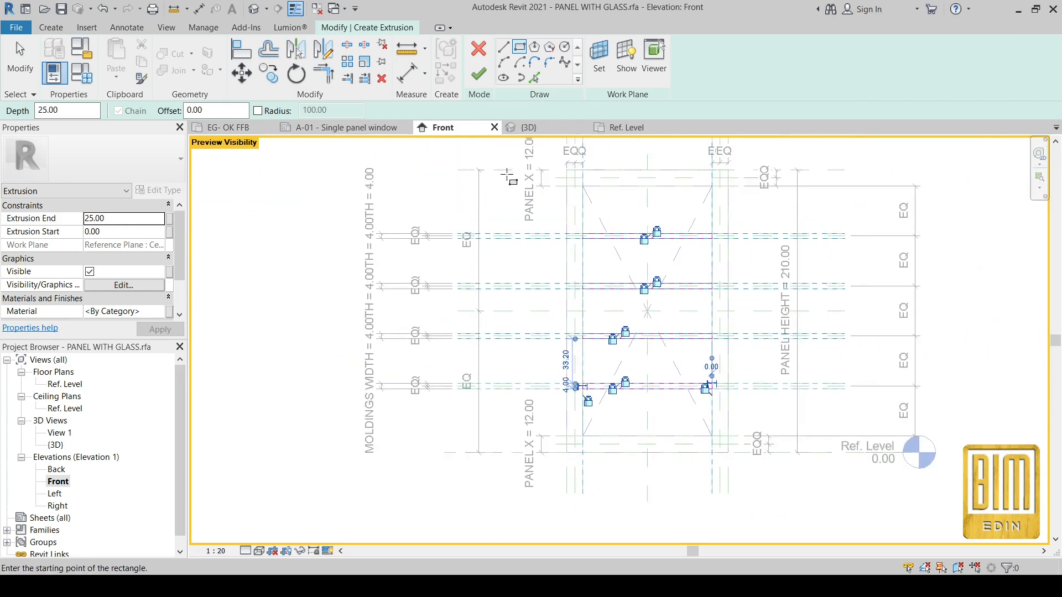
{"action": "left_click", "coordinate": [479, 74]}
{"action": "scroll", "coordinate": [667, 231], "scroll_direction": "up", "scroll_amount": 3}
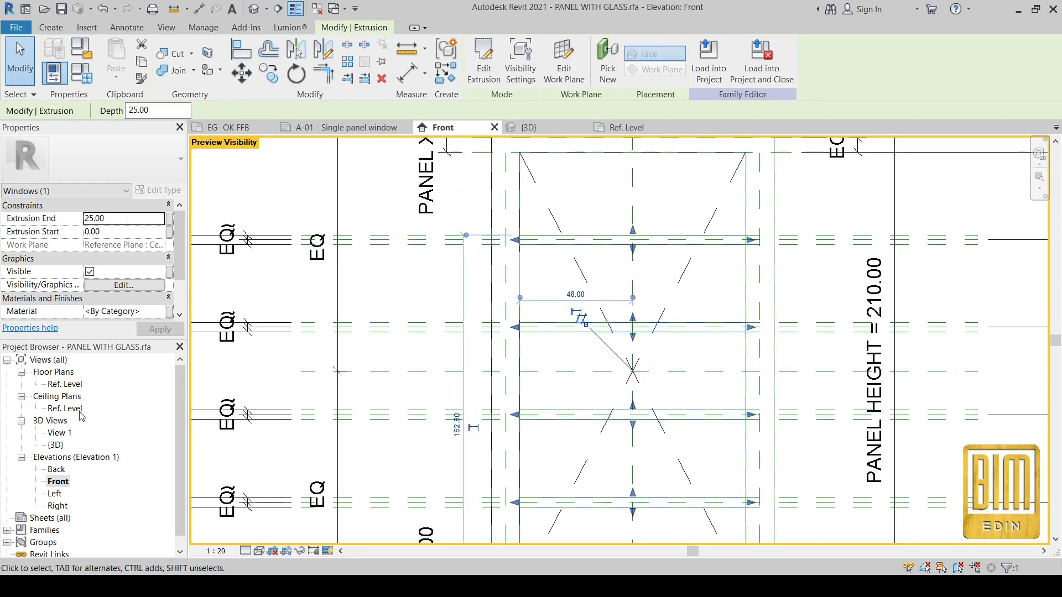
In the Ref. Level floor plan, stretch the molding extrusion's upper face out beyond the panel frame and deselect it.
{"action": "double_click", "coordinate": [63, 385]}
{"action": "scroll", "coordinate": [626, 339], "scroll_direction": "down", "scroll_amount": 3}
{"action": "scroll", "coordinate": [567, 311], "scroll_direction": "up", "scroll_amount": 5}
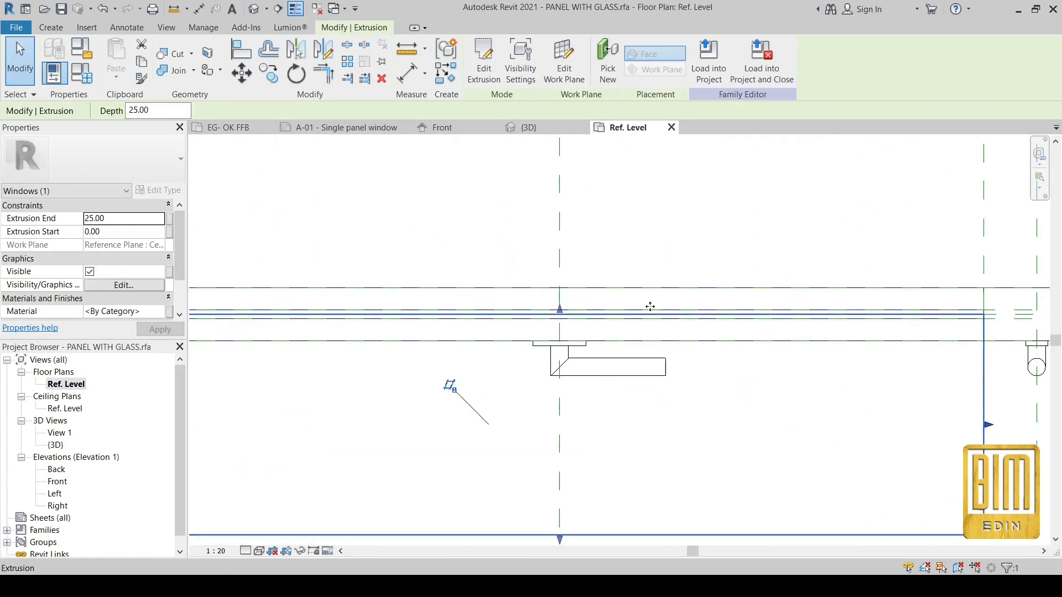
{"action": "scroll", "coordinate": [698, 308], "scroll_direction": "down", "scroll_amount": 5}
{"action": "scroll", "coordinate": [656, 304], "scroll_direction": "up", "scroll_amount": 4}
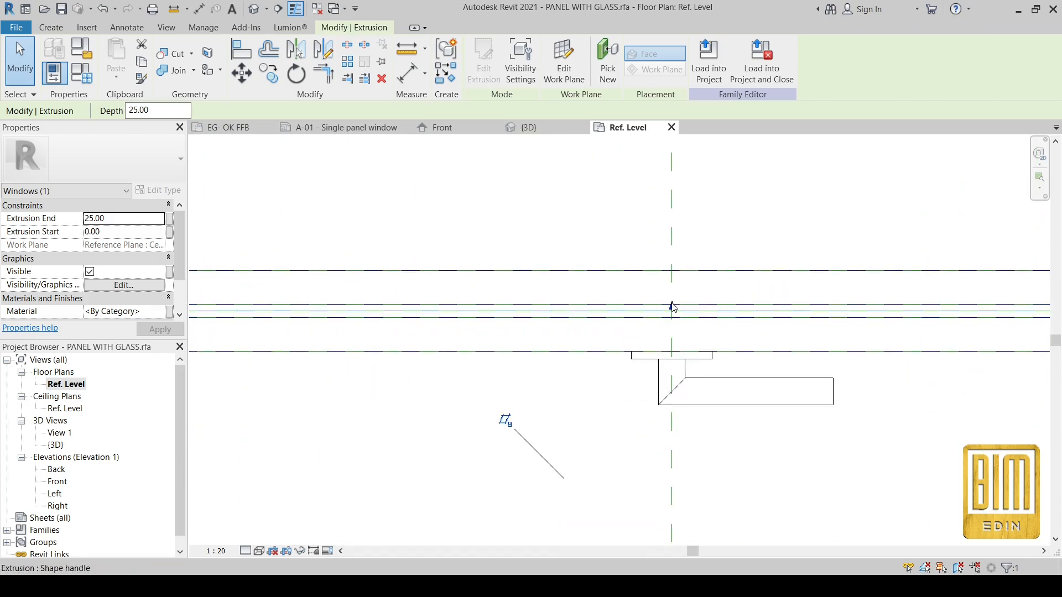
{"action": "left_click_drag", "start_coordinate": [673, 306], "coordinate": [673, 239]}
{"action": "scroll", "coordinate": [675, 290], "scroll_direction": "down", "scroll_amount": 4}
{"action": "left_click", "coordinate": [491, 233]}
Copy the reference plane on the glass's upper face about 1.00 outward and leave the copy command.
{"action": "scroll", "coordinate": [260, 301], "scroll_direction": "up", "scroll_amount": 4}
{"action": "left_click", "coordinate": [261, 300]}
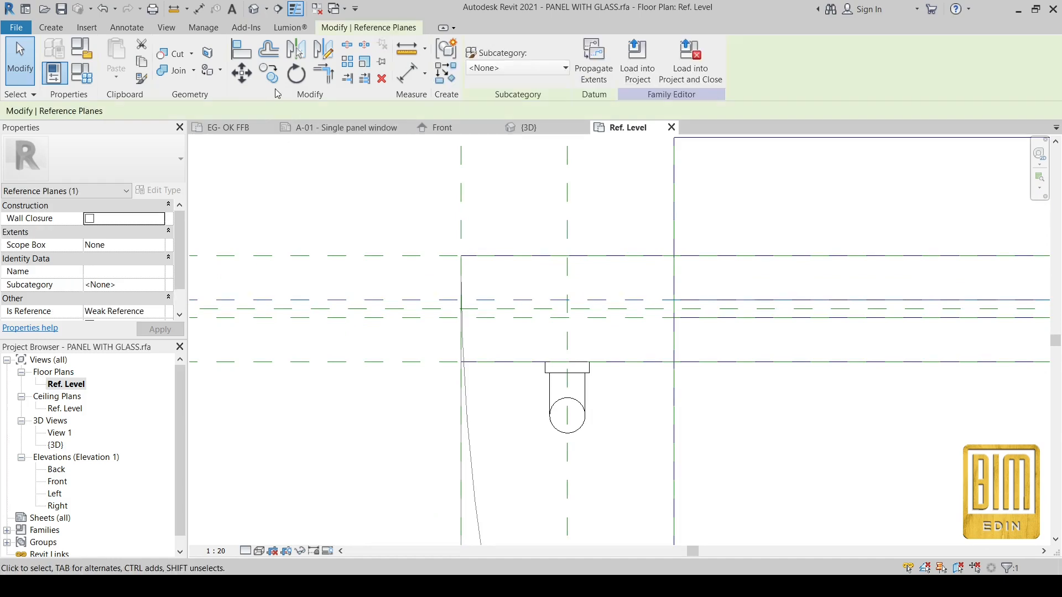
{"action": "left_click", "coordinate": [266, 300]}
{"action": "left_click", "coordinate": [266, 282]}
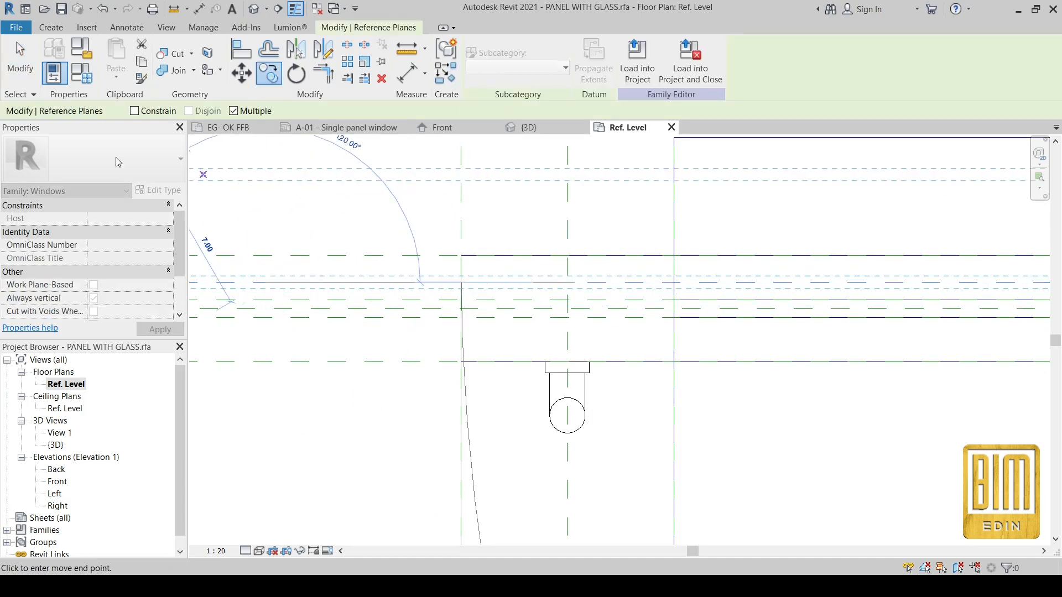
{"action": "left_click", "coordinate": [29, 63]}
Set the copied reference plane's distance from the glass's upper plane to 0.5.
{"action": "left_click", "coordinate": [298, 283]}
{"action": "scroll", "coordinate": [646, 313], "scroll_direction": "down", "scroll_amount": 5}
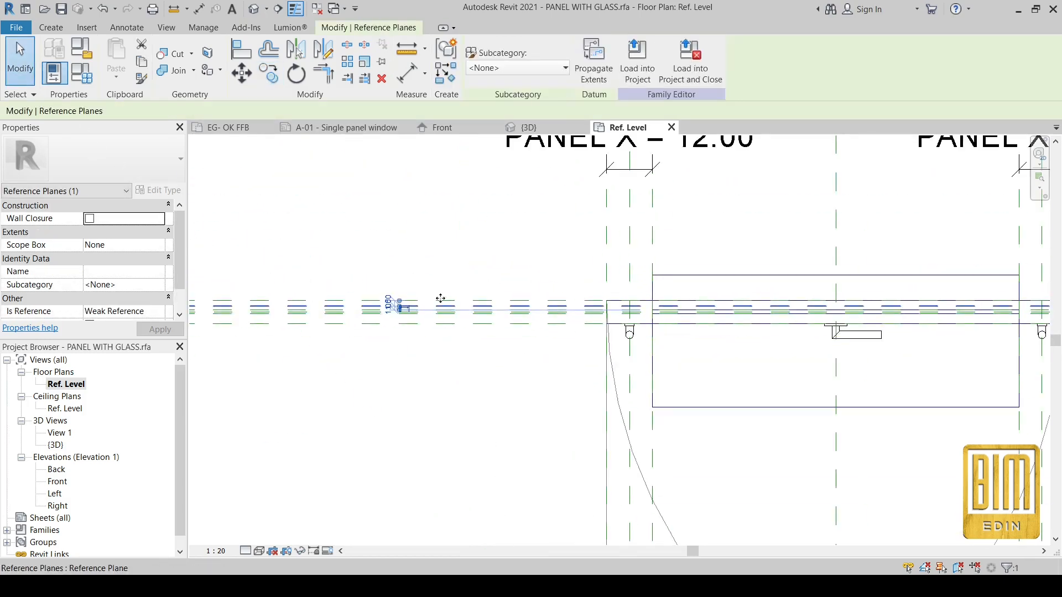
{"action": "scroll", "coordinate": [387, 301], "scroll_direction": "up", "scroll_amount": 2}
{"action": "scroll", "coordinate": [397, 308], "scroll_direction": "up", "scroll_amount": 5}
{"action": "left_click", "coordinate": [386, 335]}
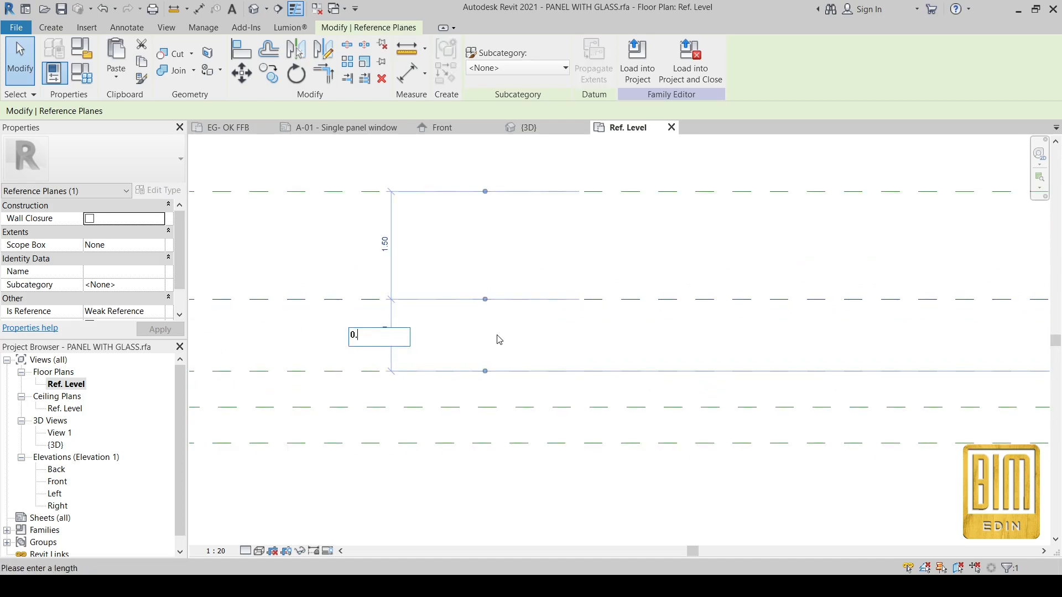
{"action": "type", "text": "0.5"}
{"action": "key", "text": "Return"}
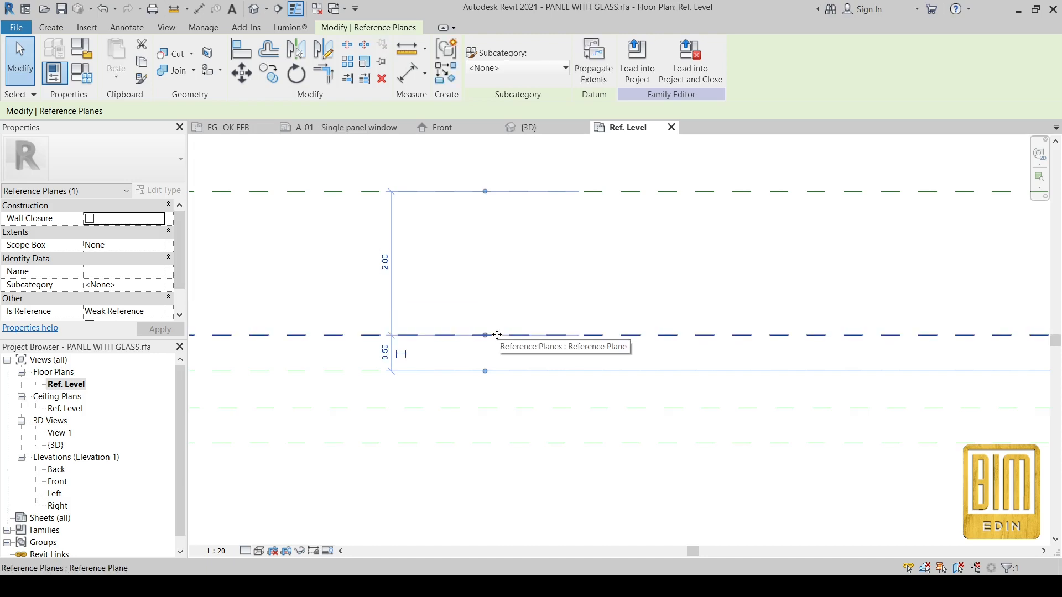
Mirror the new molding-depth reference plane about the Center (Front/Back) plane, keeping the original.
{"action": "scroll", "coordinate": [474, 298], "scroll_direction": "down", "scroll_amount": 5}
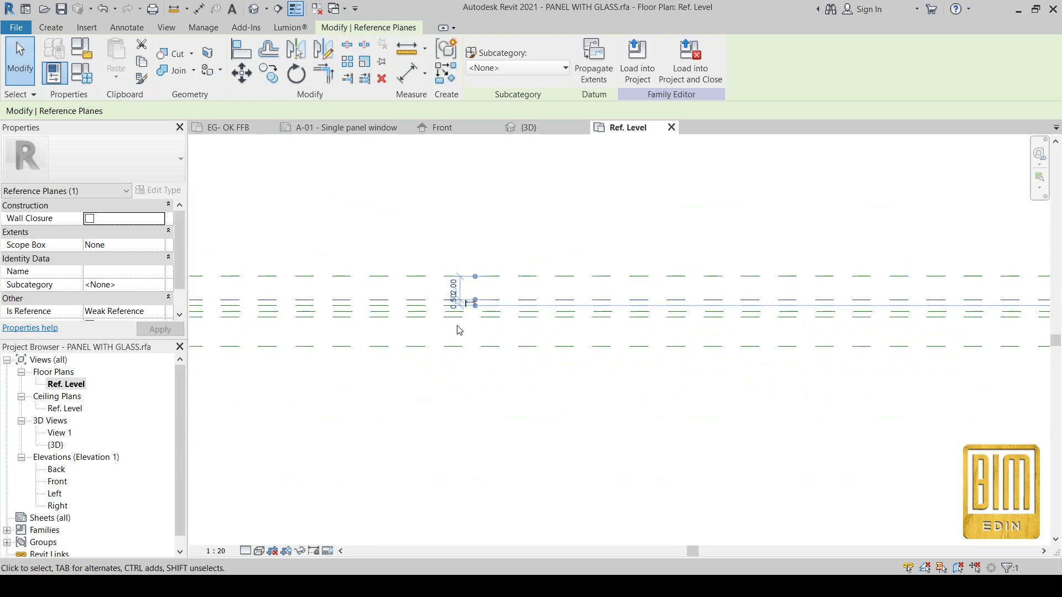
{"action": "scroll", "coordinate": [467, 307], "scroll_direction": "up", "scroll_amount": 5}
{"action": "left_click", "coordinate": [574, 234]}
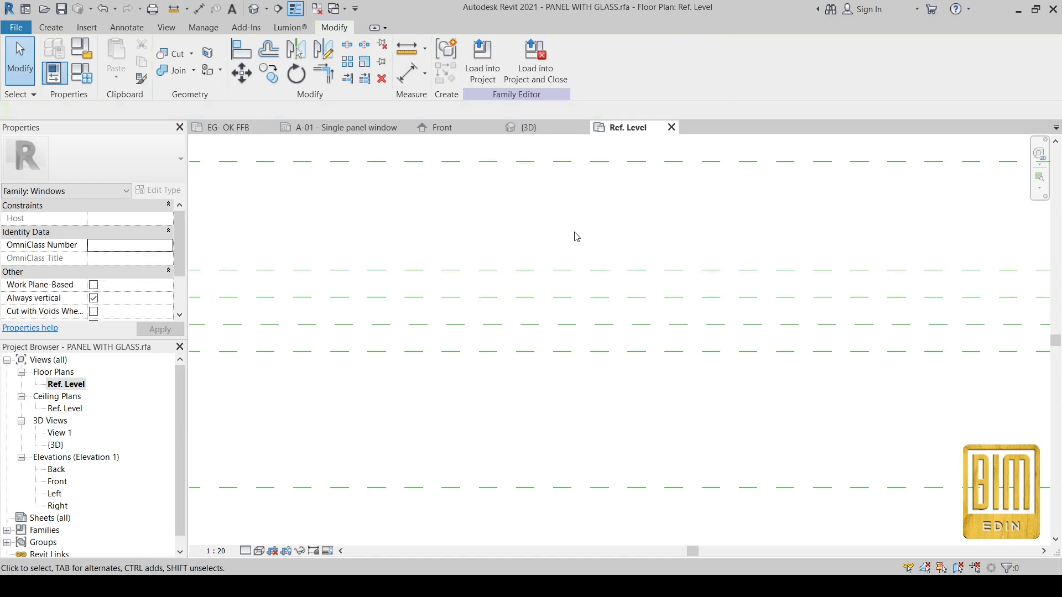
{"action": "left_click", "coordinate": [581, 270]}
{"action": "key", "text": "m"}
{"action": "key", "text": "m"}
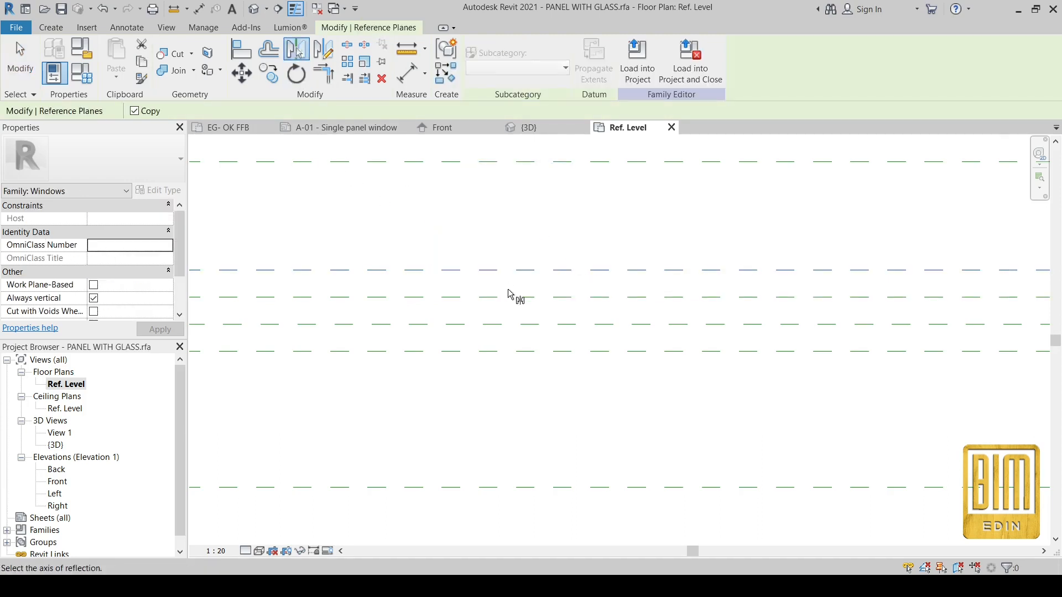
{"action": "left_click", "coordinate": [539, 323]}
Add an aligned dimension between the Center (Front/Back) plane and both new molding-depth planes, and lock its segments.
{"action": "key", "text": "d"}
{"action": "key", "text": "i"}
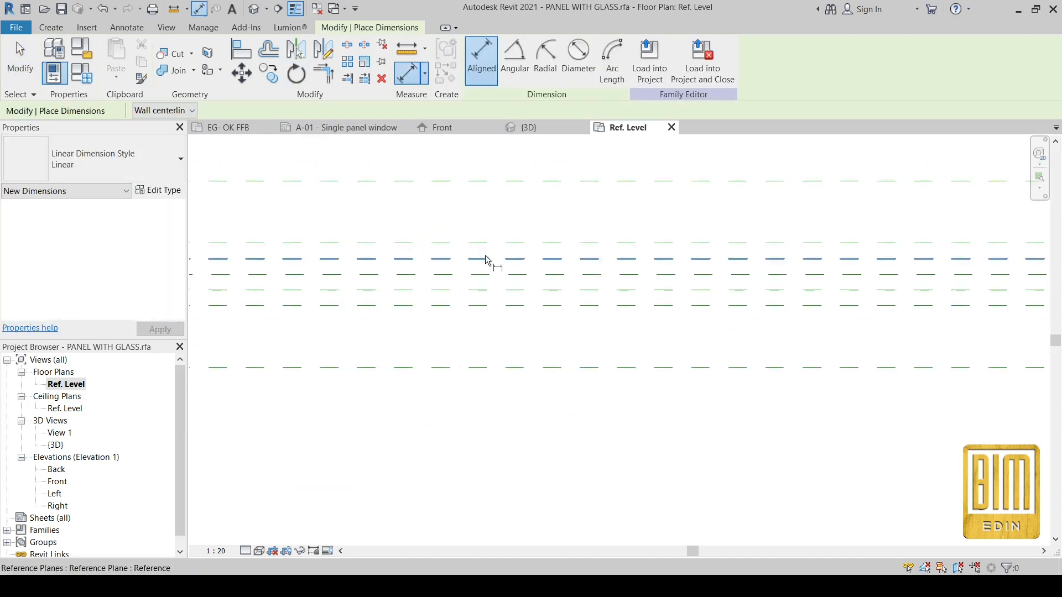
{"action": "right_click", "coordinate": [488, 225]}
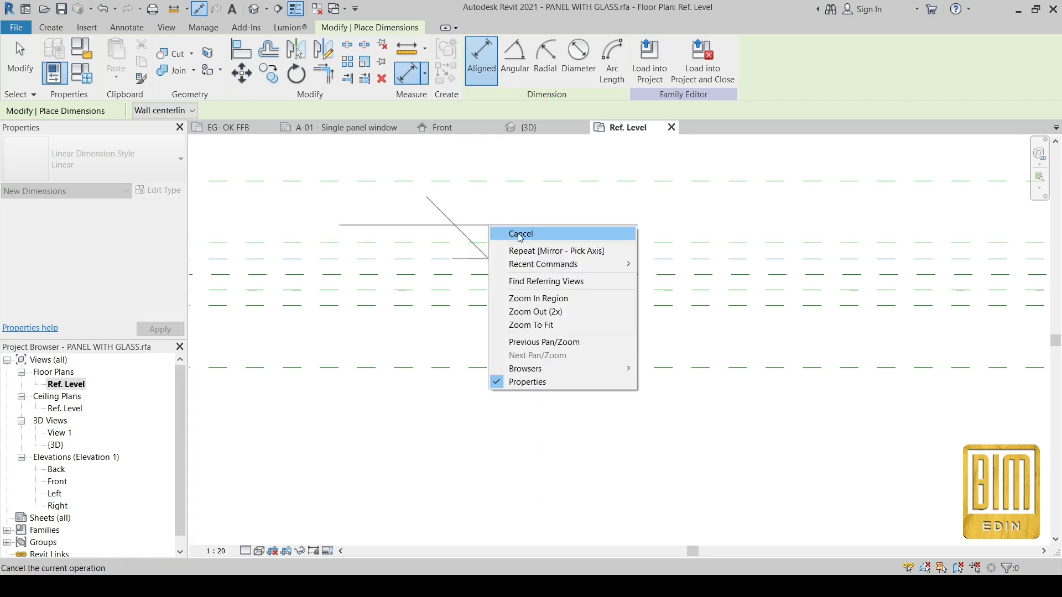
{"action": "left_click", "coordinate": [517, 235]}
{"action": "left_click", "coordinate": [492, 275]}
{"action": "left_click", "coordinate": [495, 239]}
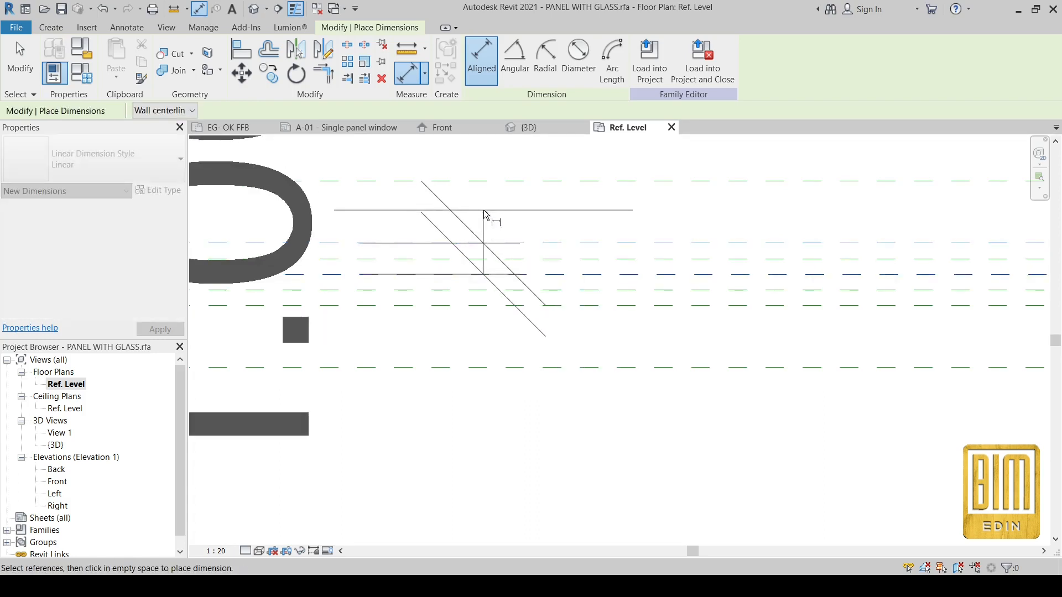
{"action": "left_click", "coordinate": [483, 309]}
{"action": "left_click", "coordinate": [474, 330]}
{"action": "scroll", "coordinate": [459, 337], "scroll_direction": "down", "scroll_amount": 3}
{"action": "scroll", "coordinate": [637, 322], "scroll_direction": "up", "scroll_amount": 3}
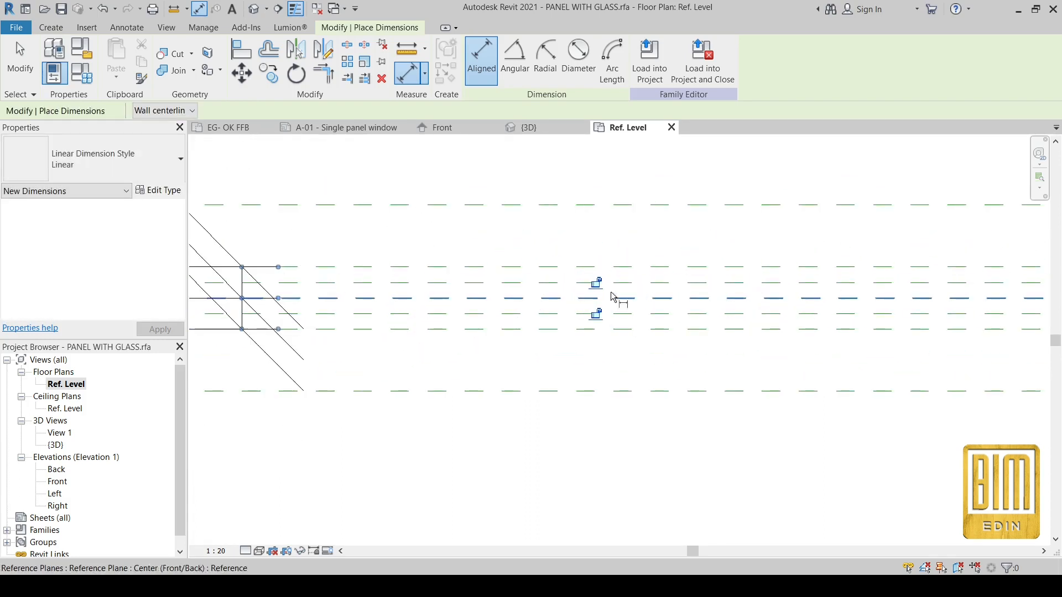
{"action": "left_click", "coordinate": [595, 282]}
{"action": "scroll", "coordinate": [469, 242], "scroll_direction": "down", "scroll_amount": 7}
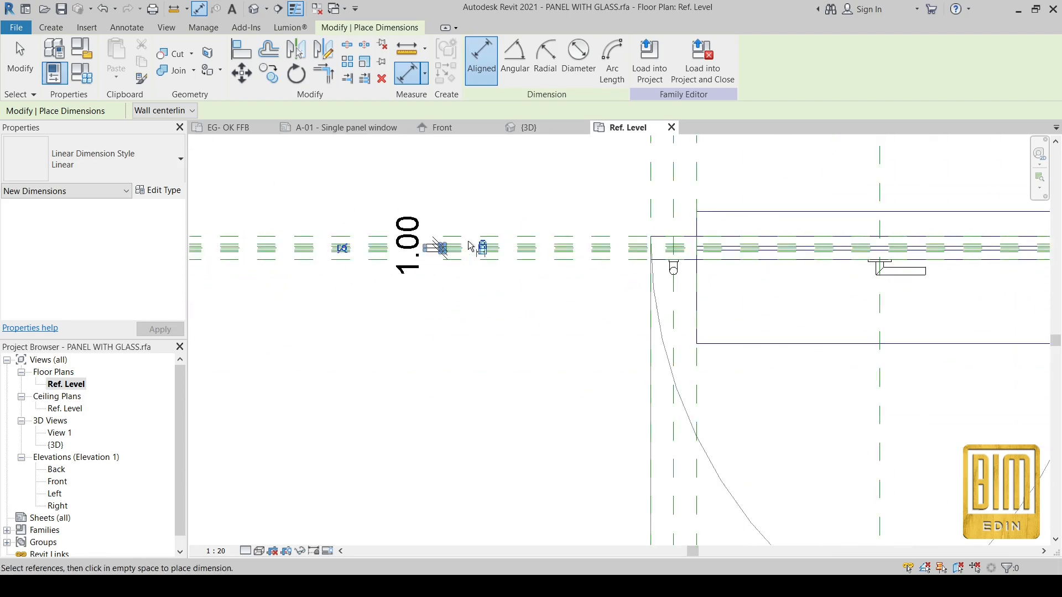
Align the molding extrusion's upper face in plan to the upper molding-depth plane and lock it.
{"action": "scroll", "coordinate": [987, 247], "scroll_direction": "up", "scroll_amount": 4}
{"action": "scroll", "coordinate": [407, 275], "scroll_direction": "down", "scroll_amount": 5}
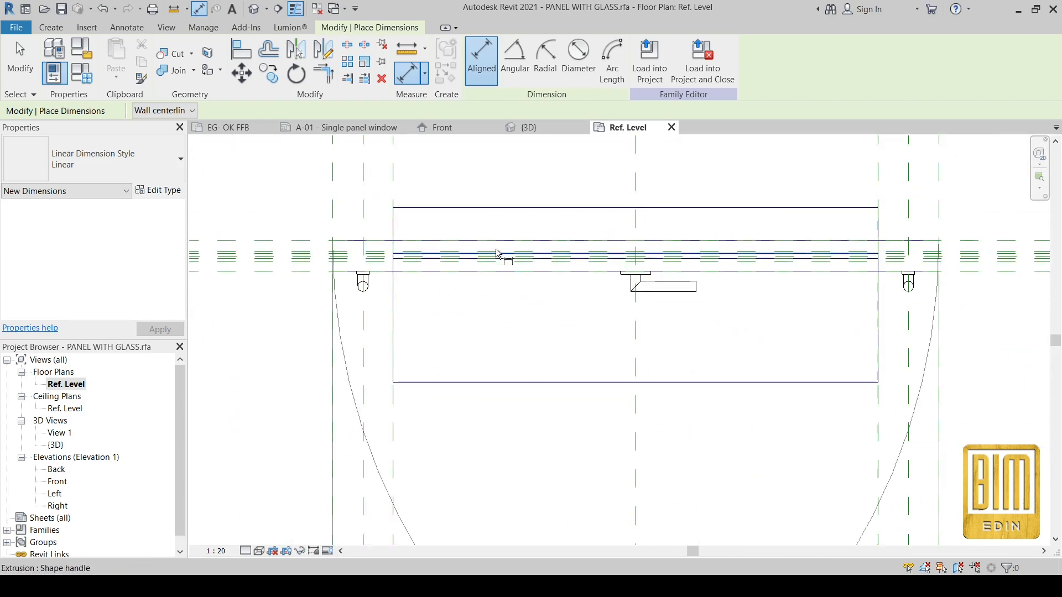
{"action": "scroll", "coordinate": [415, 261], "scroll_direction": "up", "scroll_amount": 6}
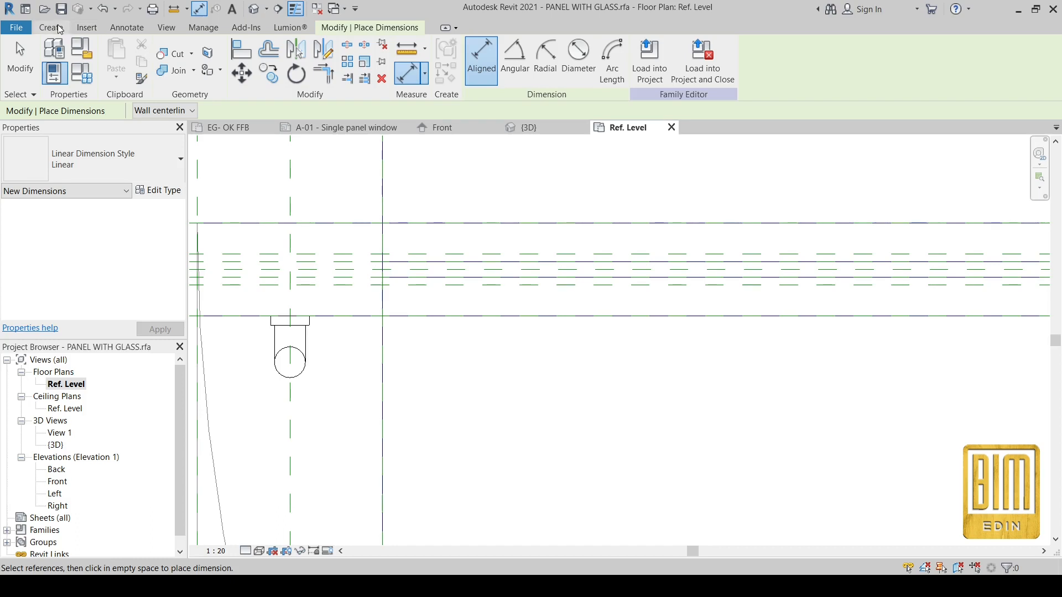
{"action": "left_click", "coordinate": [49, 29]}
{"action": "left_click", "coordinate": [20, 60]}
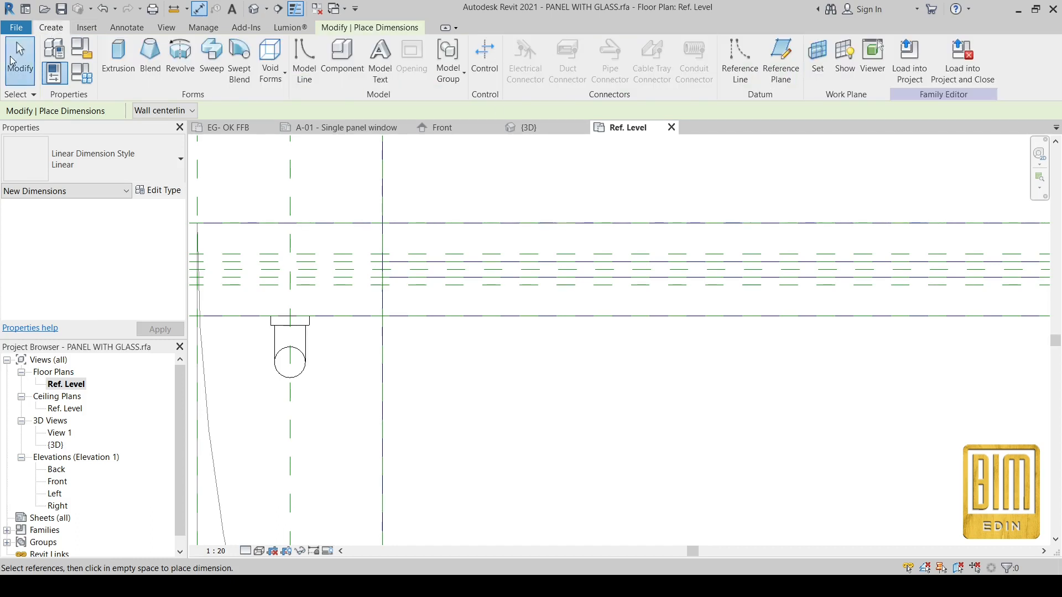
{"action": "scroll", "coordinate": [417, 178], "scroll_direction": "down", "scroll_amount": 3}
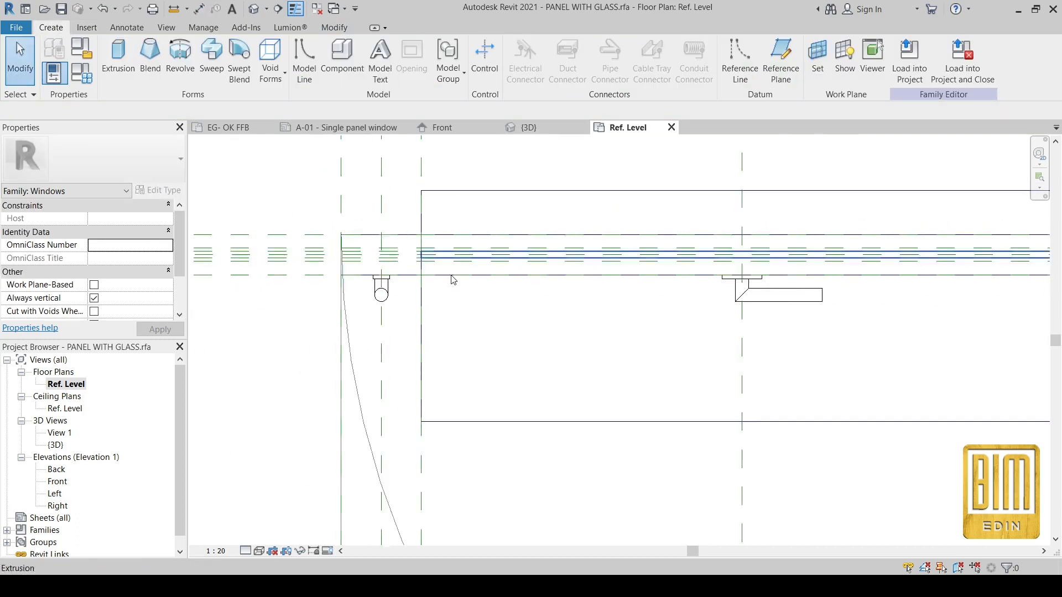
{"action": "left_click", "coordinate": [346, 30]}
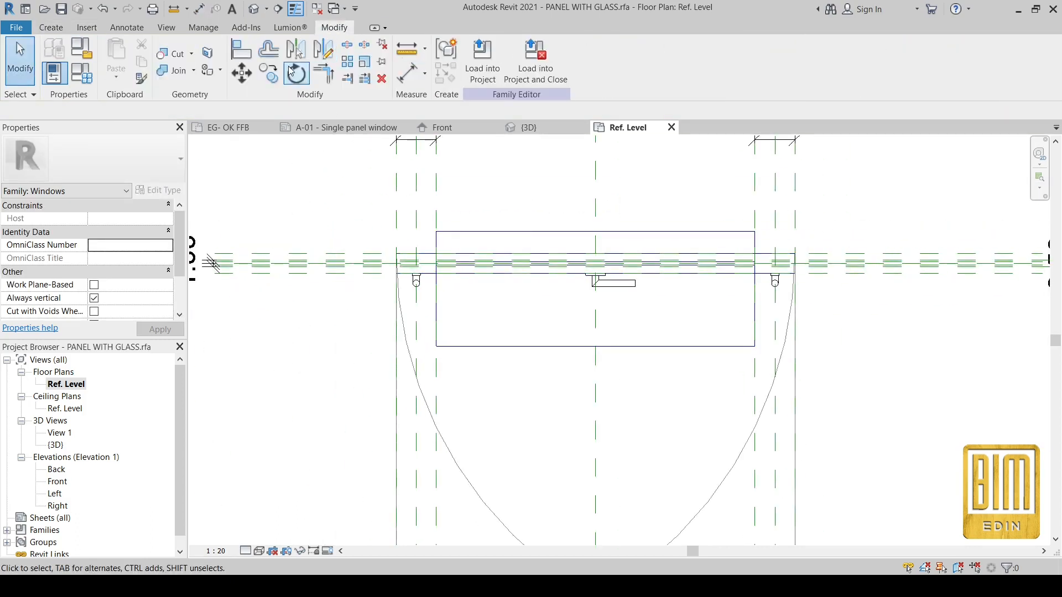
{"action": "left_click", "coordinate": [243, 57]}
{"action": "scroll", "coordinate": [446, 266], "scroll_direction": "up", "scroll_amount": 5}
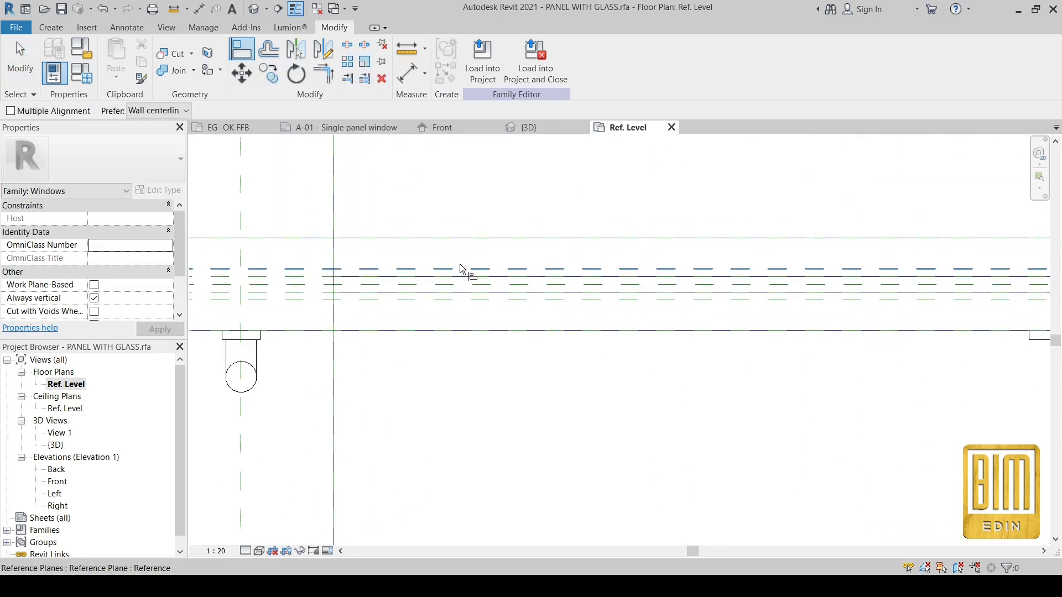
{"action": "left_click", "coordinate": [460, 264]}
{"action": "scroll", "coordinate": [461, 267], "scroll_direction": "down", "scroll_amount": 3}
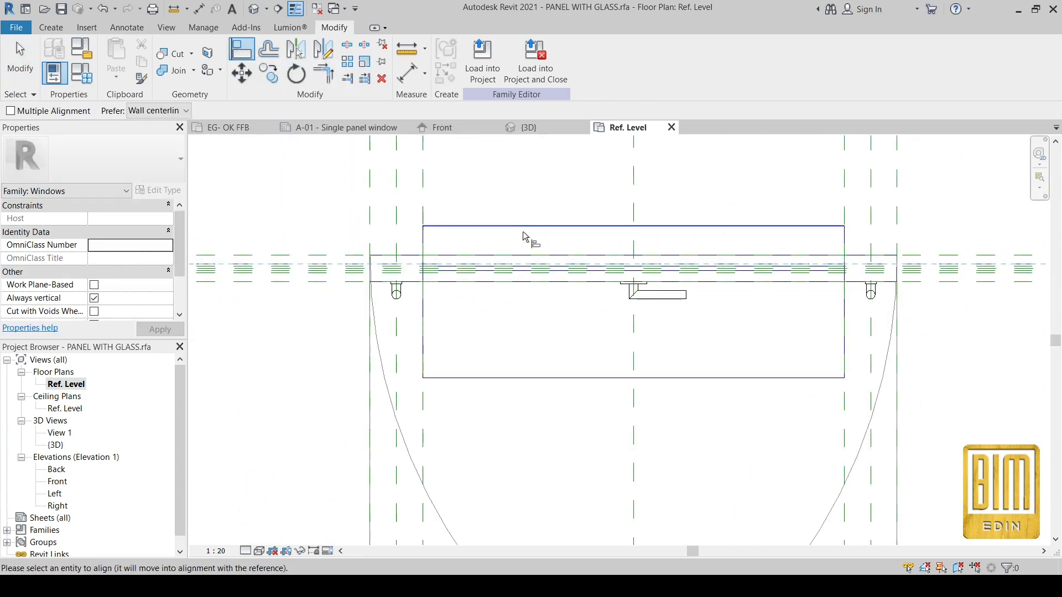
{"action": "left_click", "coordinate": [526, 228]}
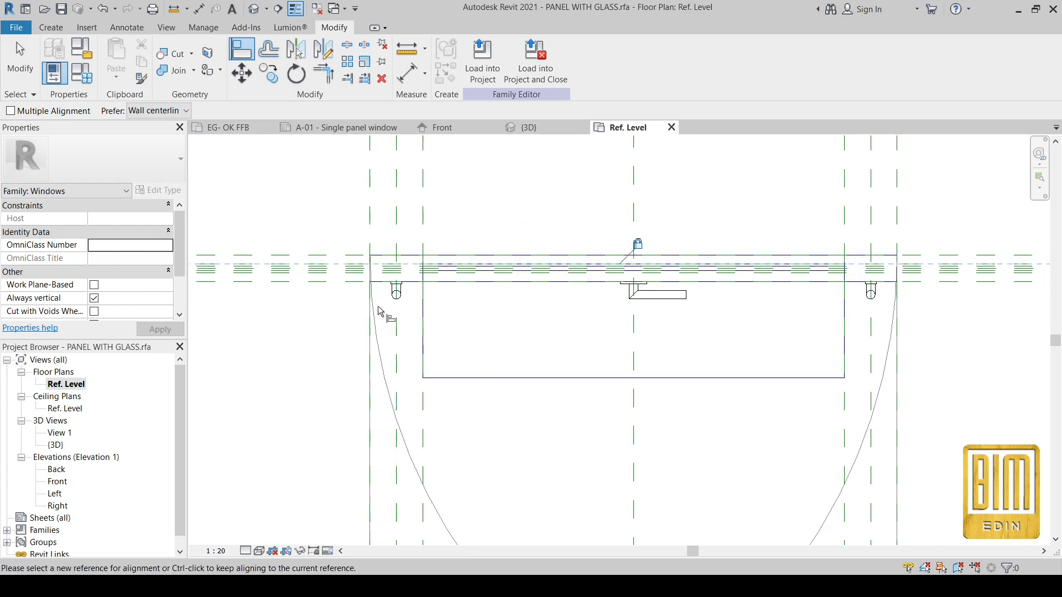
Align the molding extrusion's lower face in plan to the lower molding-depth plane, lock it and leave the Align command.
{"action": "scroll", "coordinate": [433, 289], "scroll_direction": "up", "scroll_amount": 5}
{"action": "left_click", "coordinate": [443, 272]}
{"action": "scroll", "coordinate": [443, 273], "scroll_direction": "down", "scroll_amount": 3}
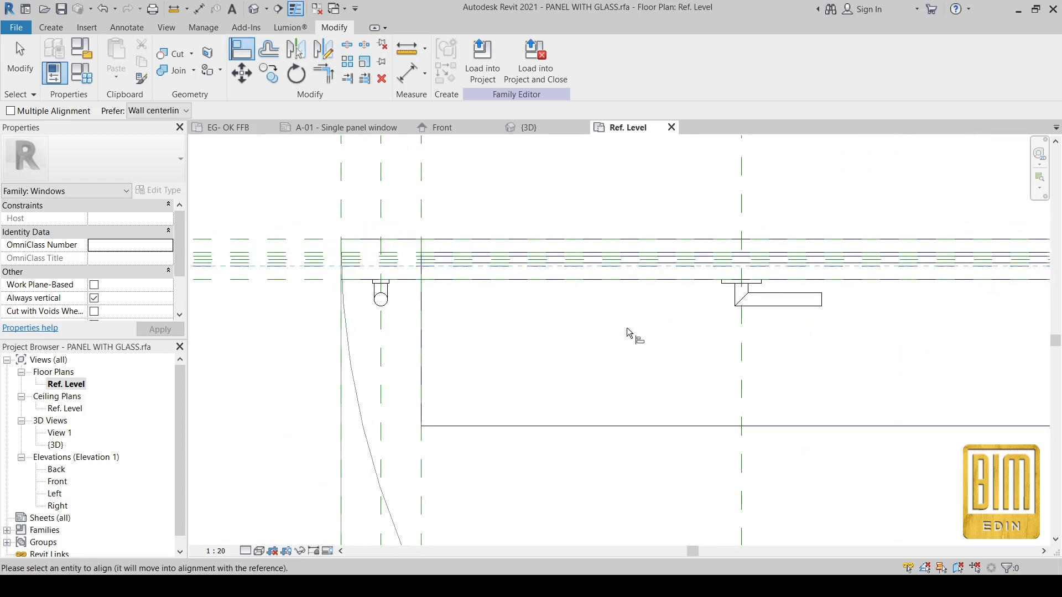
{"action": "left_click", "coordinate": [662, 427]}
{"action": "scroll", "coordinate": [603, 274], "scroll_direction": "up", "scroll_amount": 2}
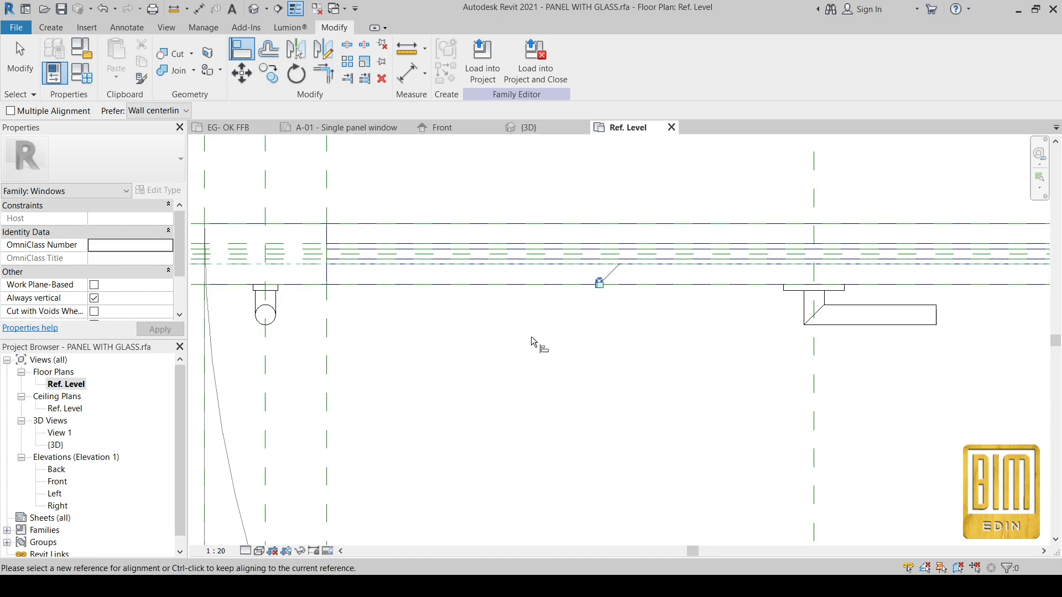
{"action": "key", "text": "Escape"}
{"action": "key", "text": "Escape"}
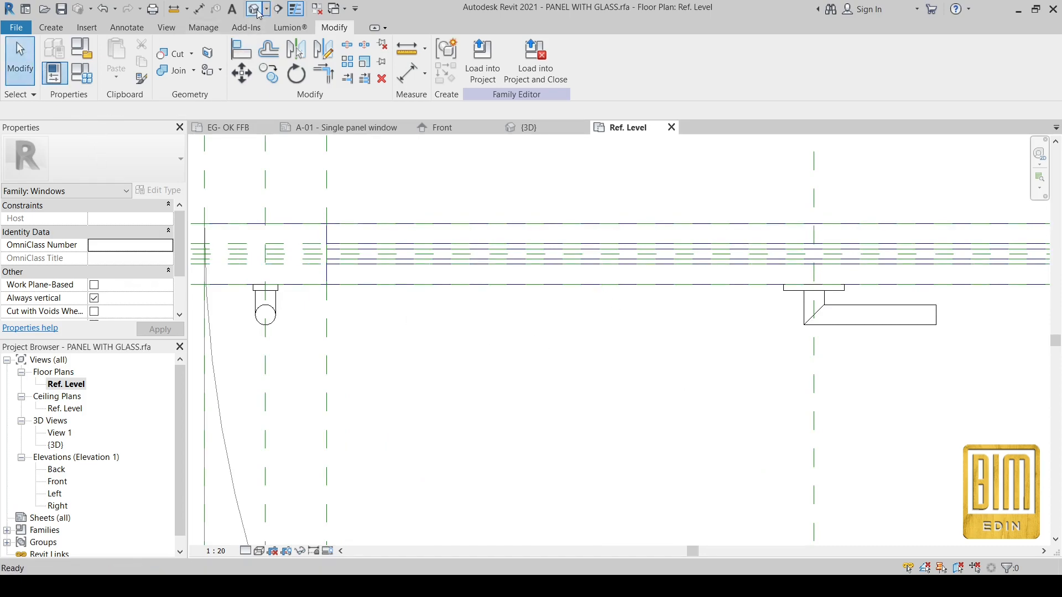
Inspect the horizontal molding extrusions in the 3D view, and return to the Ref. Level floor plan.
{"action": "left_click", "coordinate": [258, 12]}
{"action": "scroll", "coordinate": [398, 257], "scroll_direction": "up", "scroll_amount": 5}
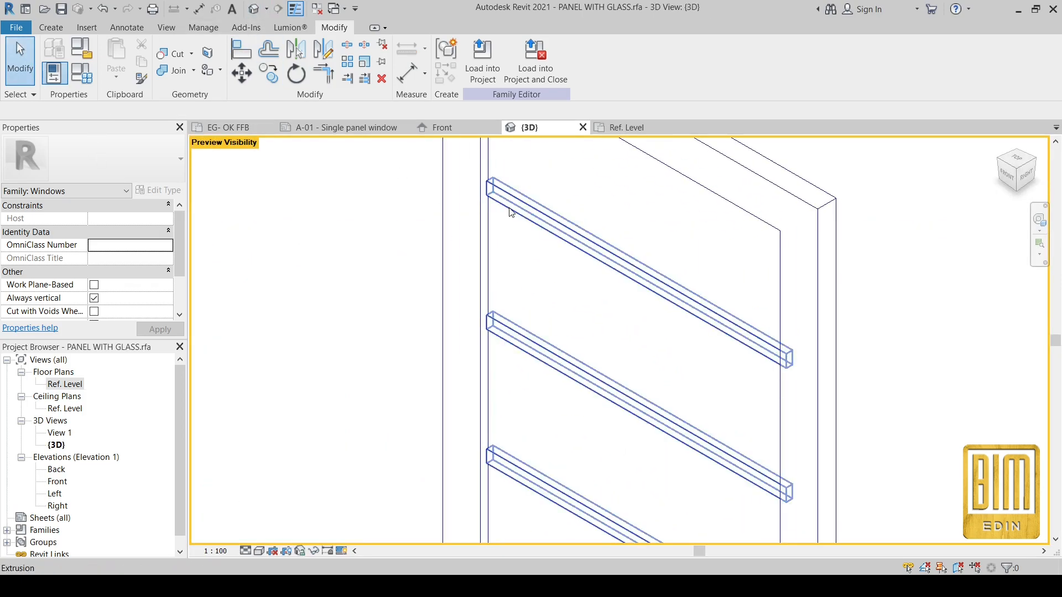
{"action": "double_click", "coordinate": [64, 384]}
{"action": "scroll", "coordinate": [491, 303], "scroll_direction": "down", "scroll_amount": 3}
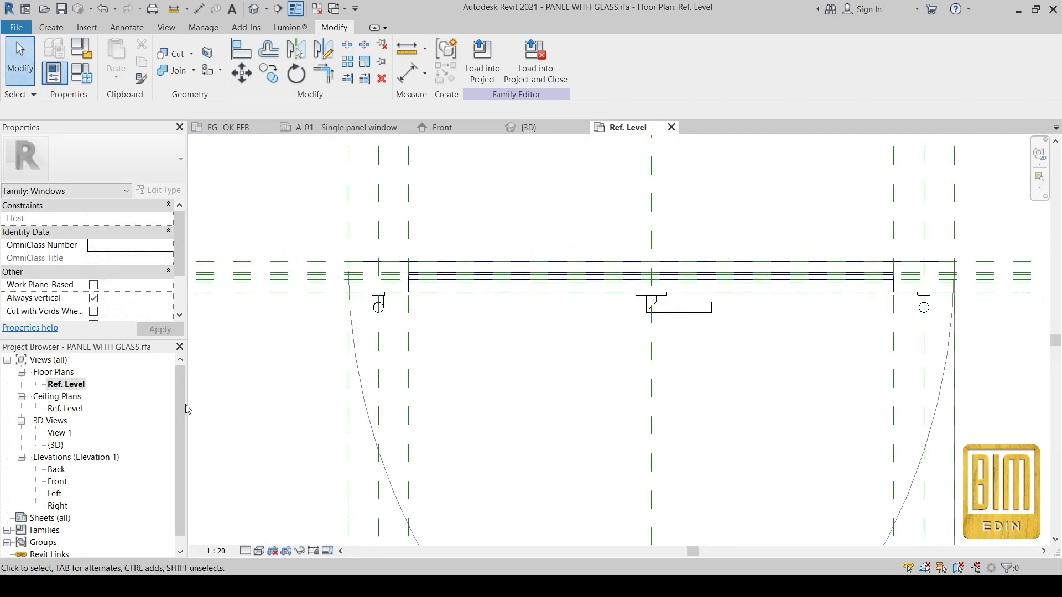
In the Front elevation, draw a vertical reference plane just left of the Center (Left/Right) plane, spanning the full panel height.
{"action": "double_click", "coordinate": [56, 481]}
{"action": "scroll", "coordinate": [569, 221], "scroll_direction": "down", "scroll_amount": 3}
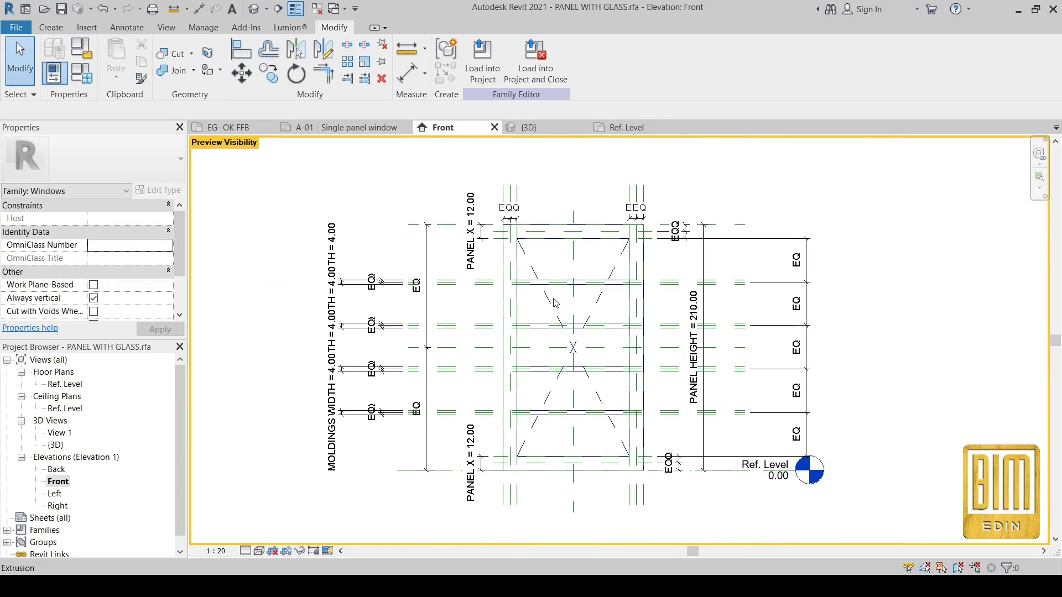
{"action": "scroll", "coordinate": [570, 224], "scroll_direction": "up", "scroll_amount": 4}
{"action": "left_click", "coordinate": [51, 27]}
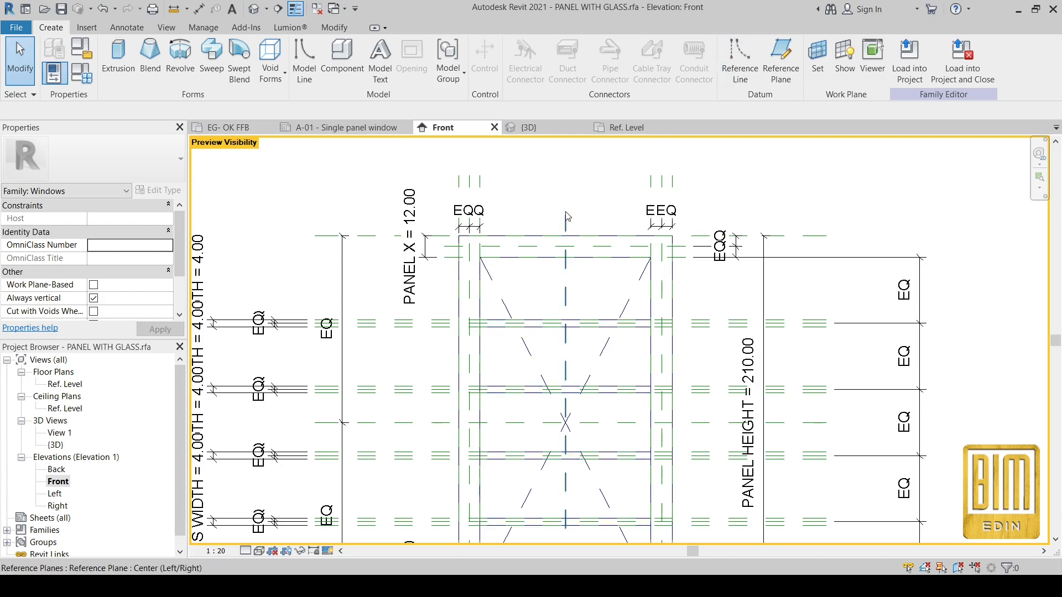
{"action": "scroll", "coordinate": [567, 216], "scroll_direction": "down", "scroll_amount": 1}
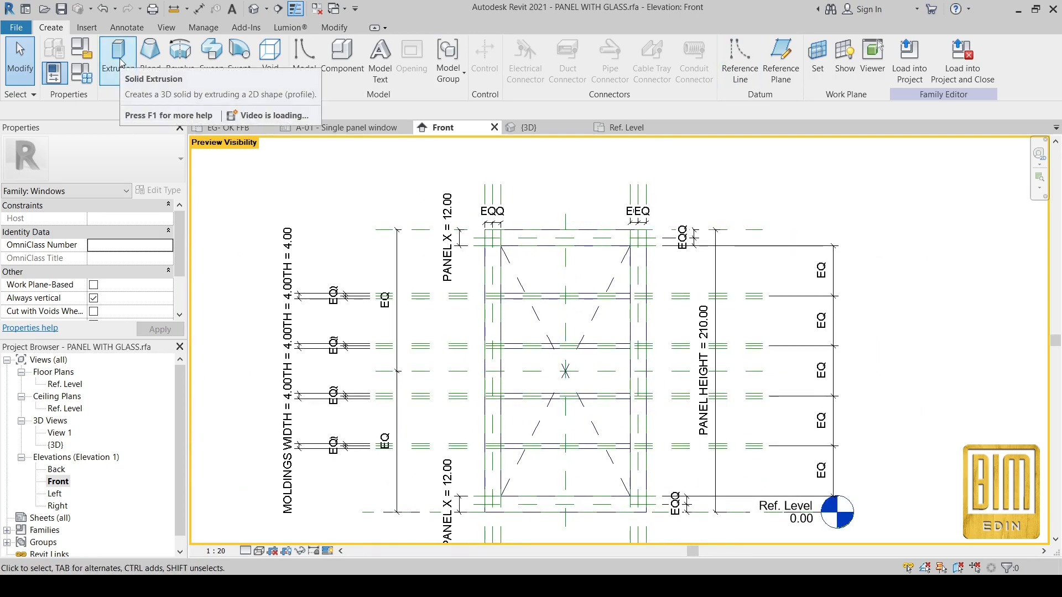
{"action": "left_click", "coordinate": [781, 55]}
{"action": "scroll", "coordinate": [565, 186], "scroll_direction": "up", "scroll_amount": 2}
{"action": "scroll", "coordinate": [562, 209], "scroll_direction": "down", "scroll_amount": 2}
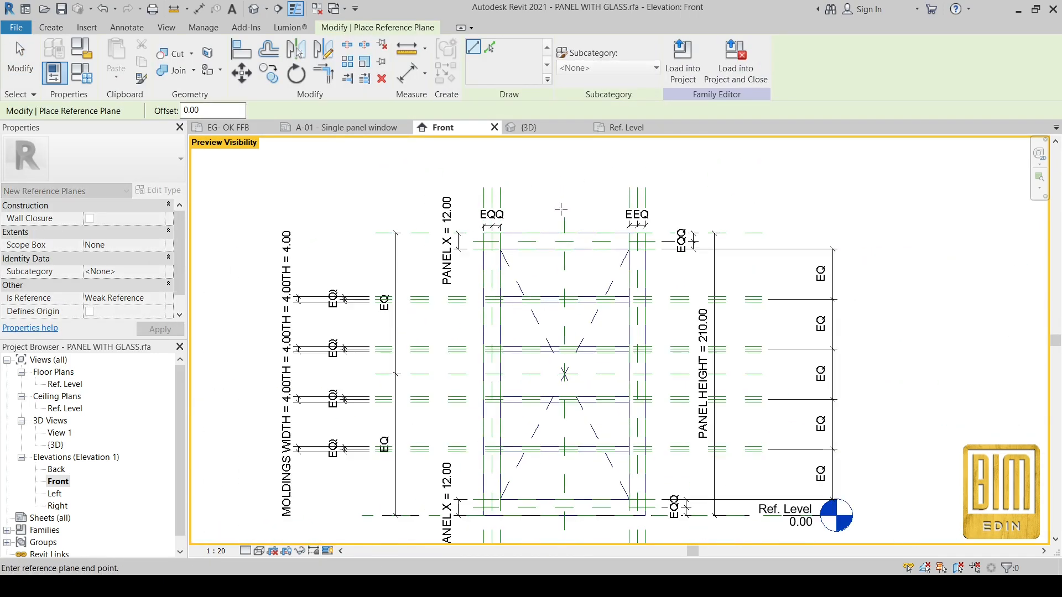
{"action": "left_click", "coordinate": [562, 209]}
{"action": "left_click", "coordinate": [560, 530]}
{"action": "left_click", "coordinate": [20, 59]}
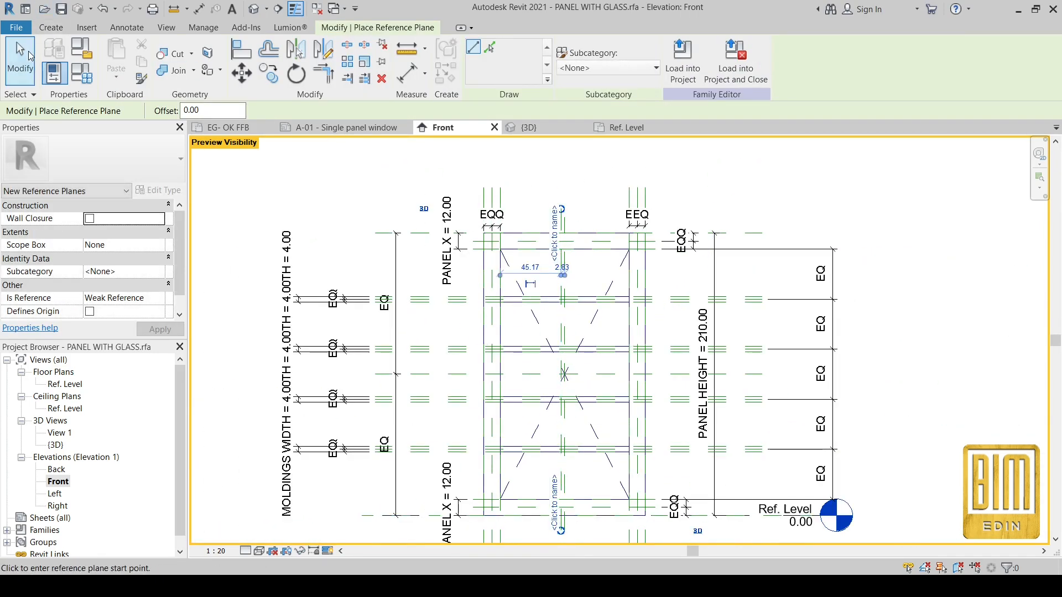
Set the new vertical plane's distance from the Center (Left/Right) plane to 2.00.
{"action": "scroll", "coordinate": [574, 215], "scroll_direction": "up", "scroll_amount": 3}
{"action": "scroll", "coordinate": [554, 346], "scroll_direction": "up", "scroll_amount": 2}
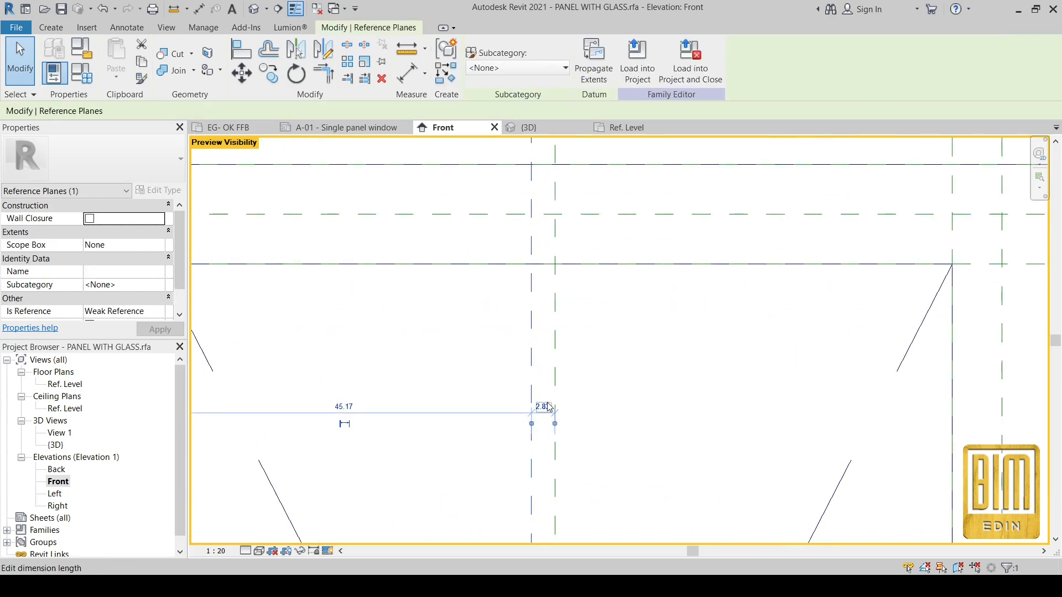
{"action": "left_click", "coordinate": [523, 401]}
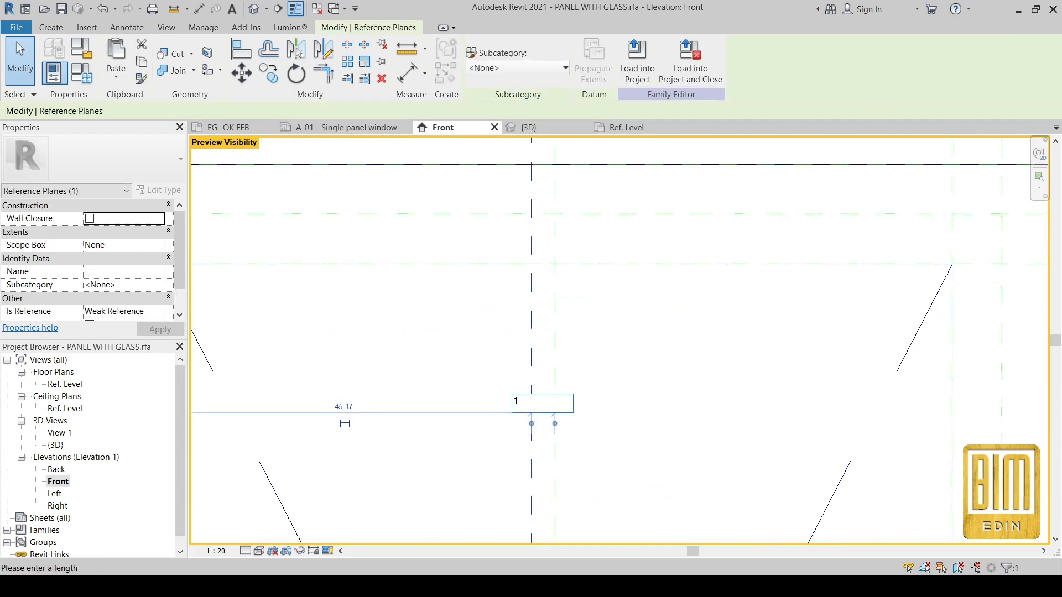
{"action": "key", "text": "Return"}
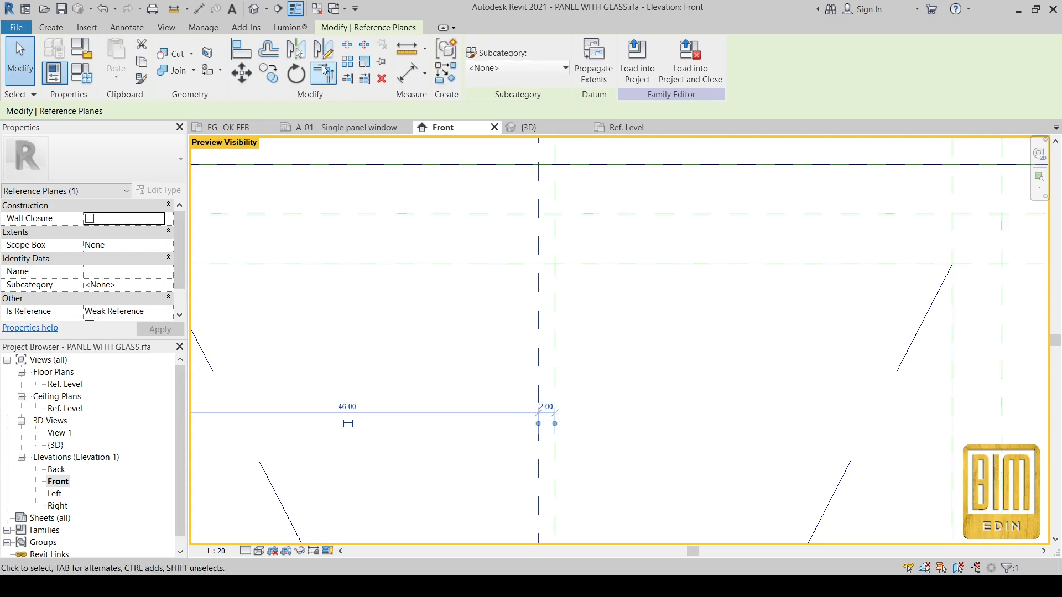
Mirror the new vertical reference plane about the Center (Left/Right) plane, keeping the original.
{"action": "left_click", "coordinate": [291, 44]}
{"action": "left_click", "coordinate": [555, 310]}
{"action": "scroll", "coordinate": [595, 320], "scroll_direction": "down", "scroll_amount": 4}
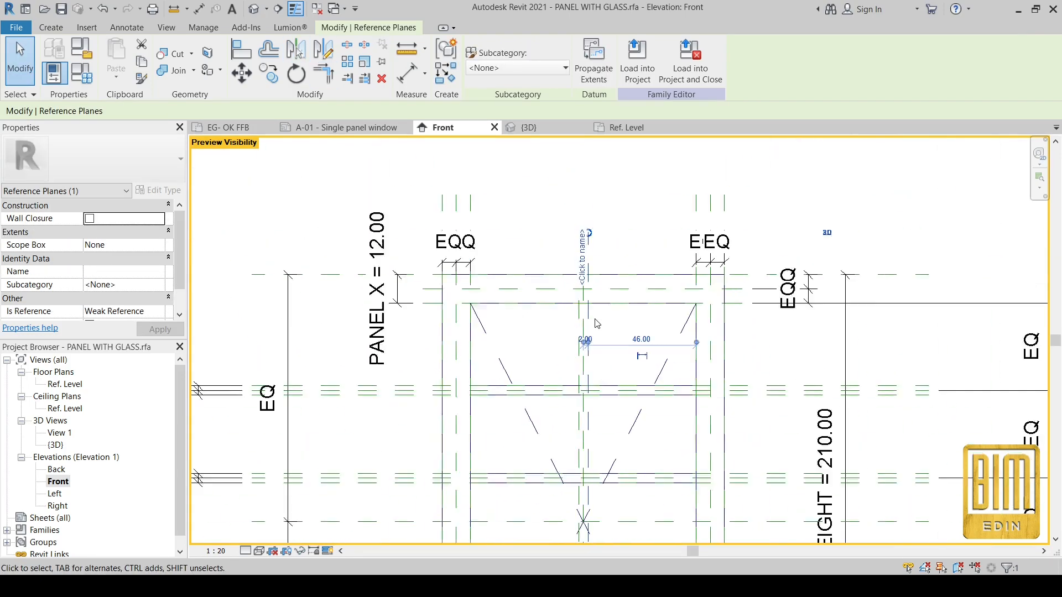
Add a continuous aligned dimension above the panel across the left, Center (Left/Right) and right vertical molding planes.
{"action": "scroll", "coordinate": [599, 301], "scroll_direction": "up", "scroll_amount": 5}
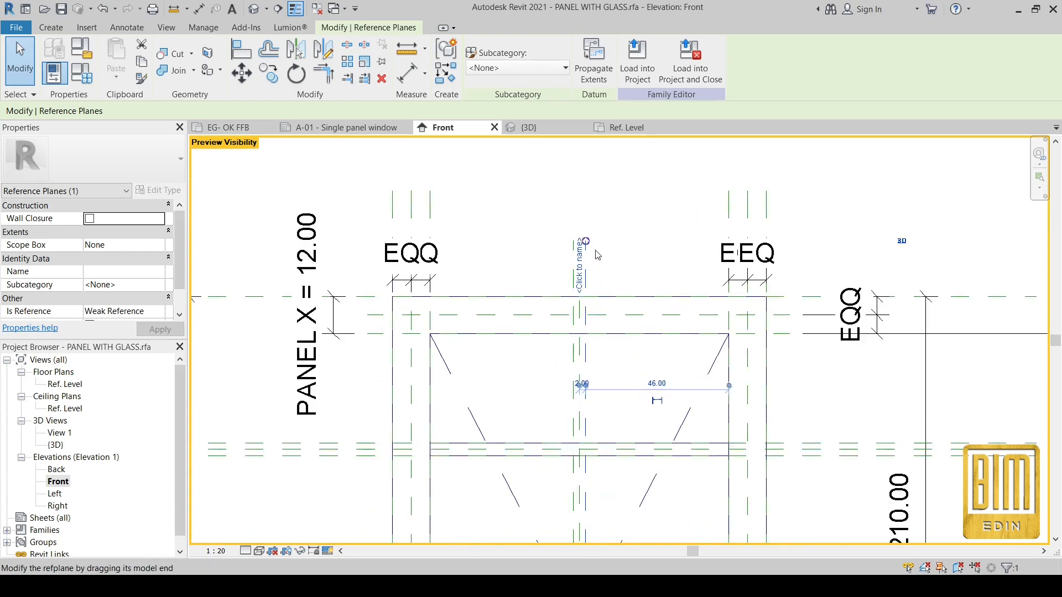
{"action": "key", "text": "d"}
{"action": "key", "text": "i"}
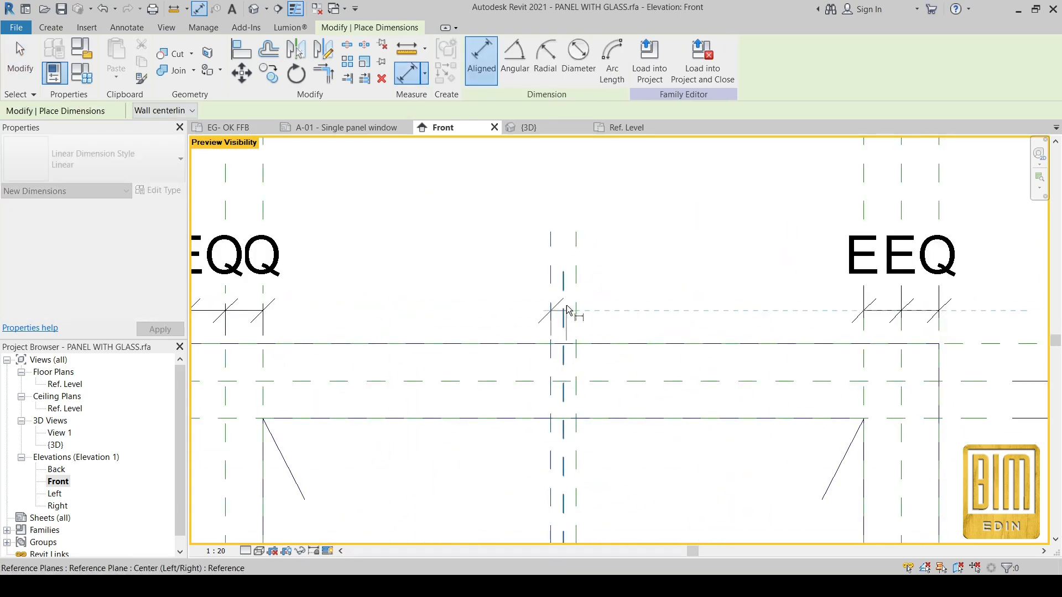
{"action": "left_click", "coordinate": [564, 306]}
{"action": "left_click", "coordinate": [575, 309]}
{"action": "left_click", "coordinate": [627, 182]}
{"action": "scroll", "coordinate": [573, 258], "scroll_direction": "up", "scroll_amount": 2}
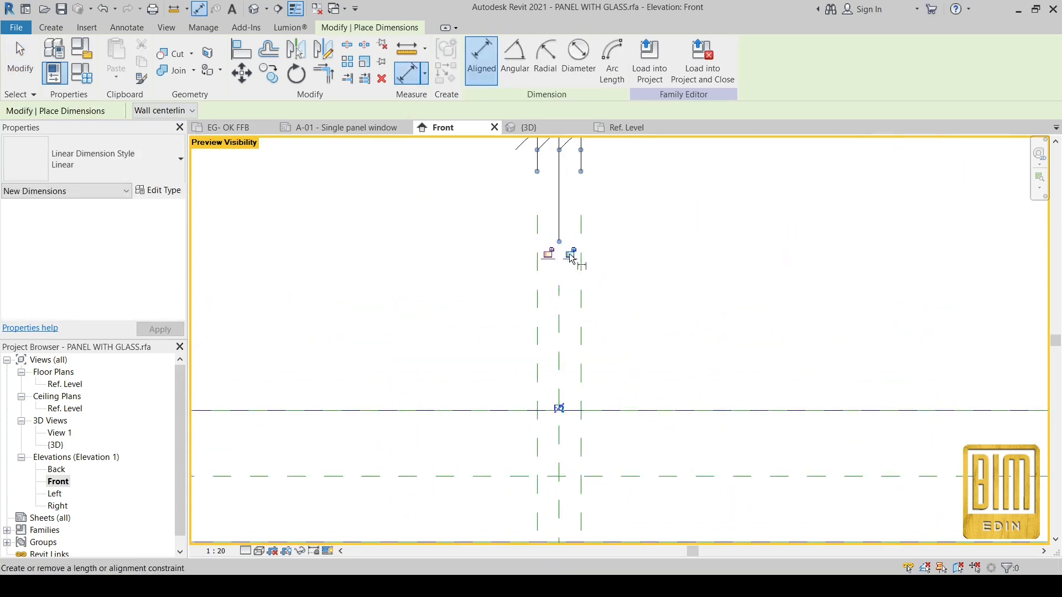
Set the dimension across the three vertical molding planes to equal spacing.
{"action": "scroll", "coordinate": [572, 259], "scroll_direction": "down", "scroll_amount": 2}
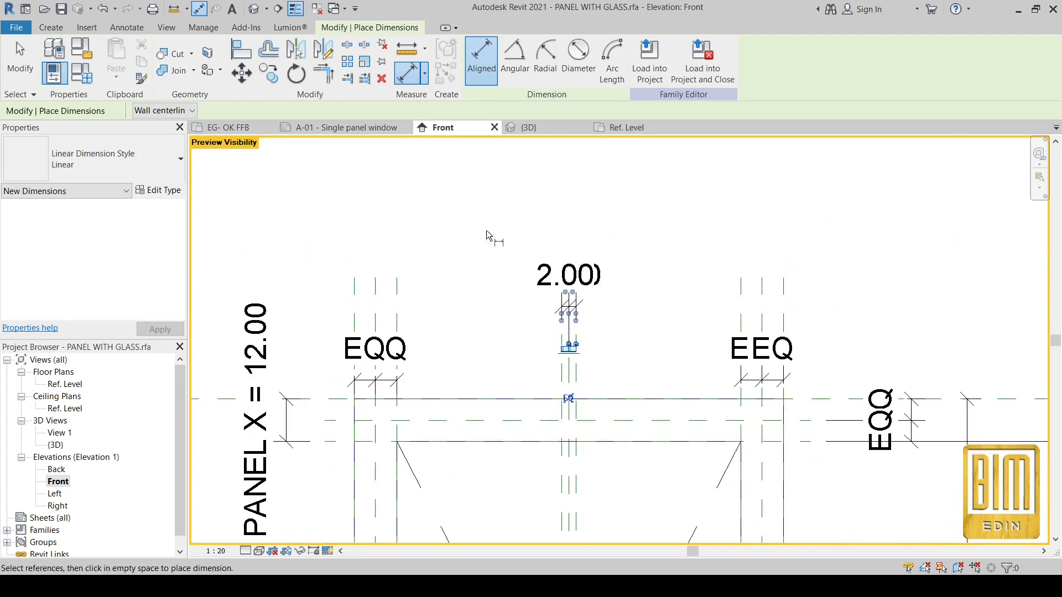
{"action": "scroll", "coordinate": [573, 384], "scroll_direction": "up", "scroll_amount": 3}
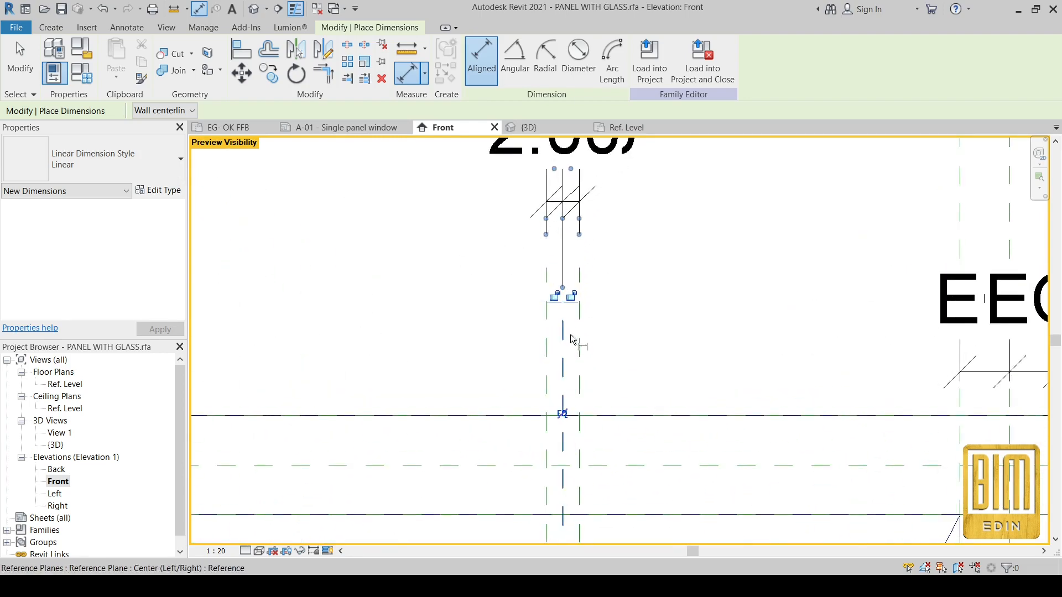
{"action": "scroll", "coordinate": [520, 238], "scroll_direction": "down", "scroll_amount": 2}
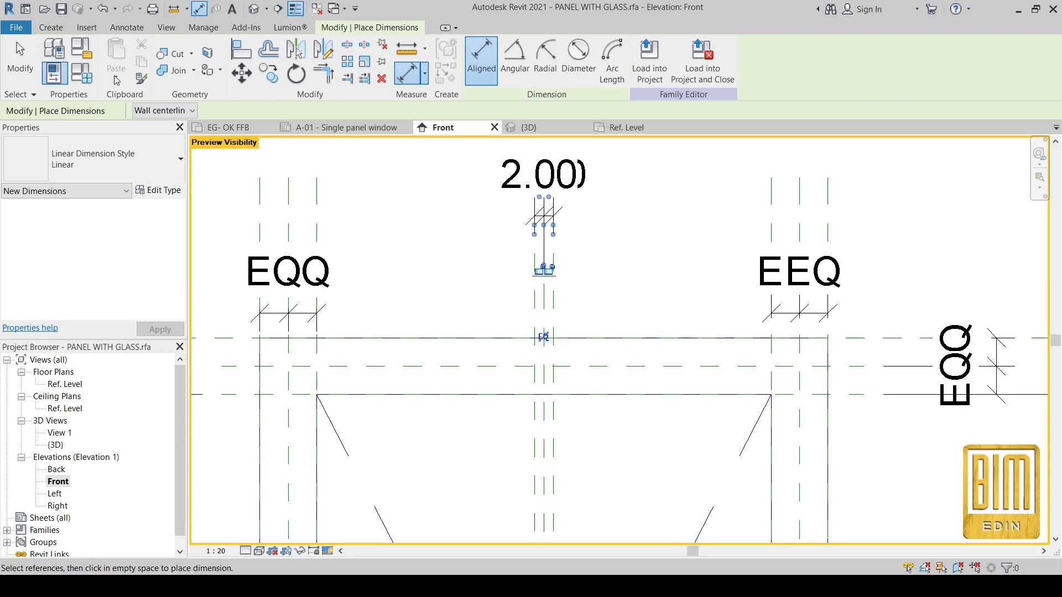
{"action": "left_click", "coordinate": [20, 61]}
{"action": "left_click", "coordinate": [542, 175]}
{"action": "left_click", "coordinate": [544, 336]}
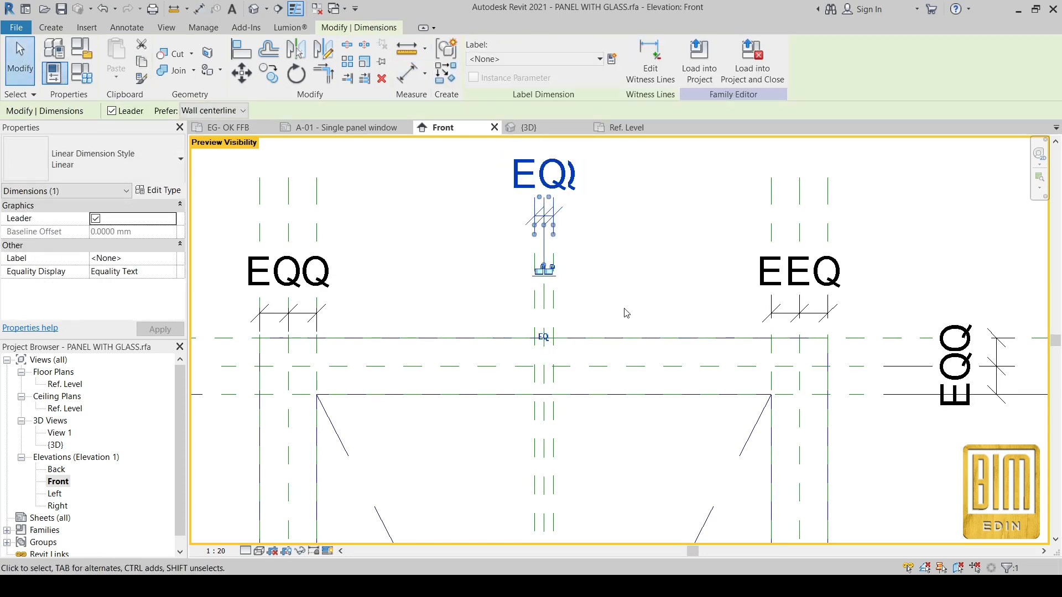
Add an overall aligned dimension between the two outer vertical molding planes, above the equality dimension.
{"action": "left_click", "coordinate": [408, 72]}
{"action": "scroll", "coordinate": [554, 320], "scroll_direction": "down", "scroll_amount": 2}
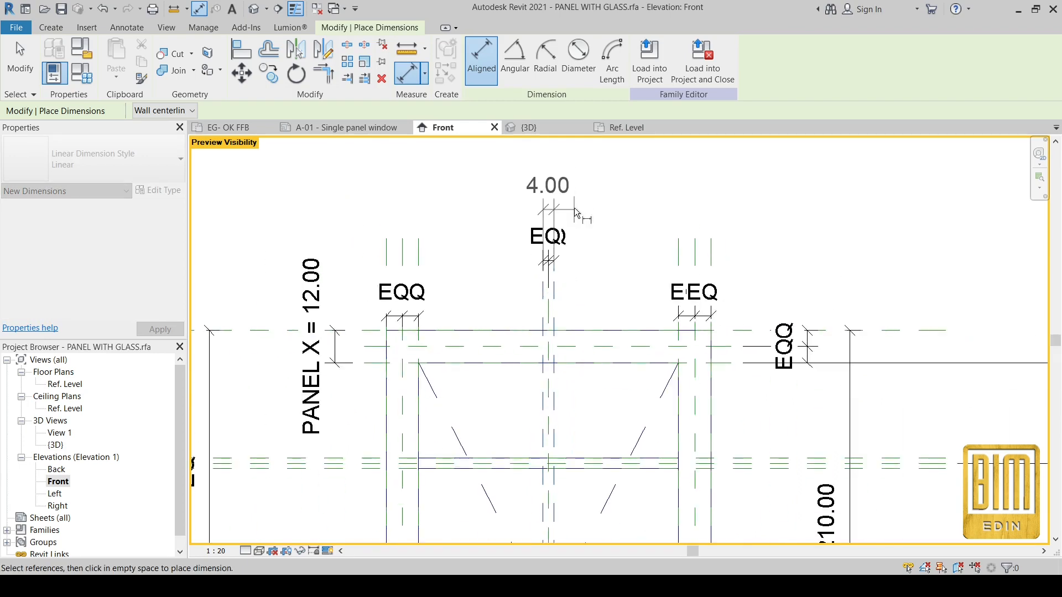
{"action": "key", "text": "Escape"}
{"action": "key", "text": "Escape"}
Label the overall dimension between the vertical molding planes with the MOLDINGS WIDTH parameter.
{"action": "left_click", "coordinate": [548, 175]}
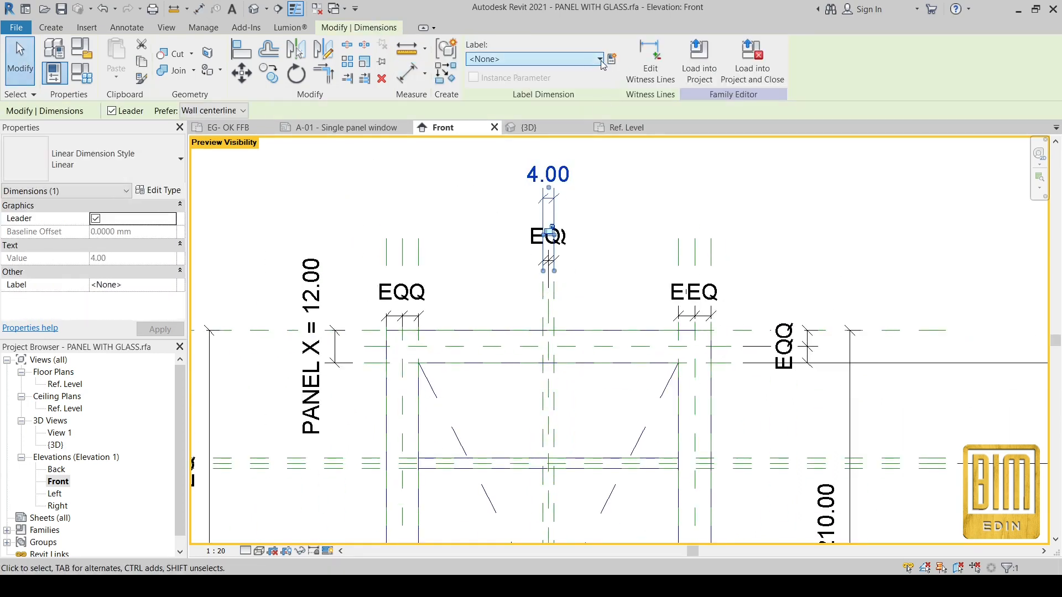
{"action": "left_click", "coordinate": [586, 59]}
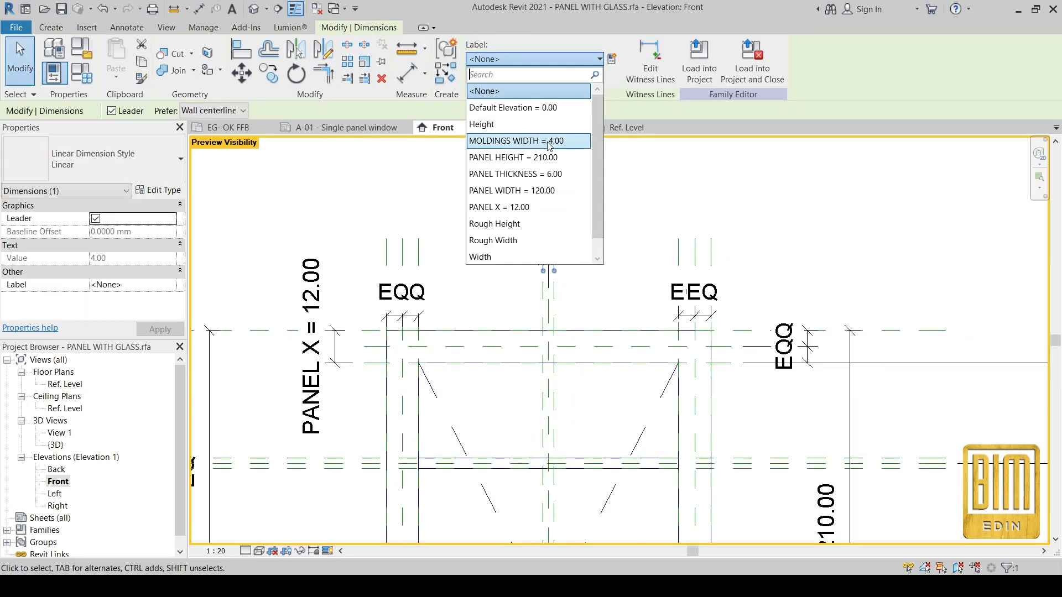
{"action": "left_click", "coordinate": [529, 141]}
{"action": "left_click", "coordinate": [671, 232]}
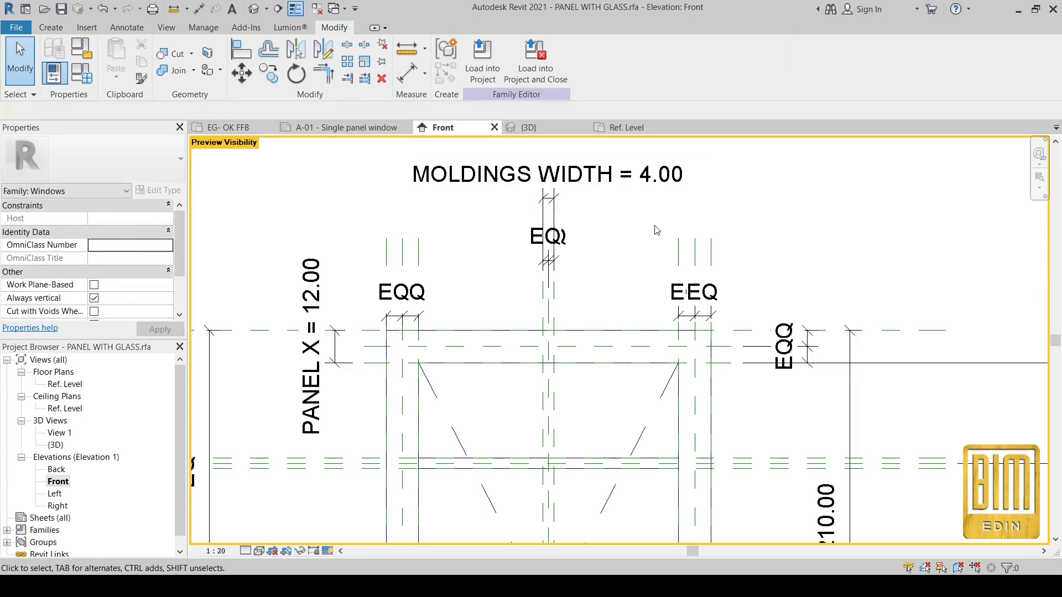
Start an extrusion and sketch a rectangle between the two vertical molding planes, from the panel opening's upper edge to its lower edge.
{"action": "scroll", "coordinate": [607, 234], "scroll_direction": "down", "scroll_amount": 1}
{"action": "scroll", "coordinate": [607, 234], "scroll_direction": "down", "scroll_amount": 4}
{"action": "scroll", "coordinate": [607, 427], "scroll_direction": "up", "scroll_amount": 2}
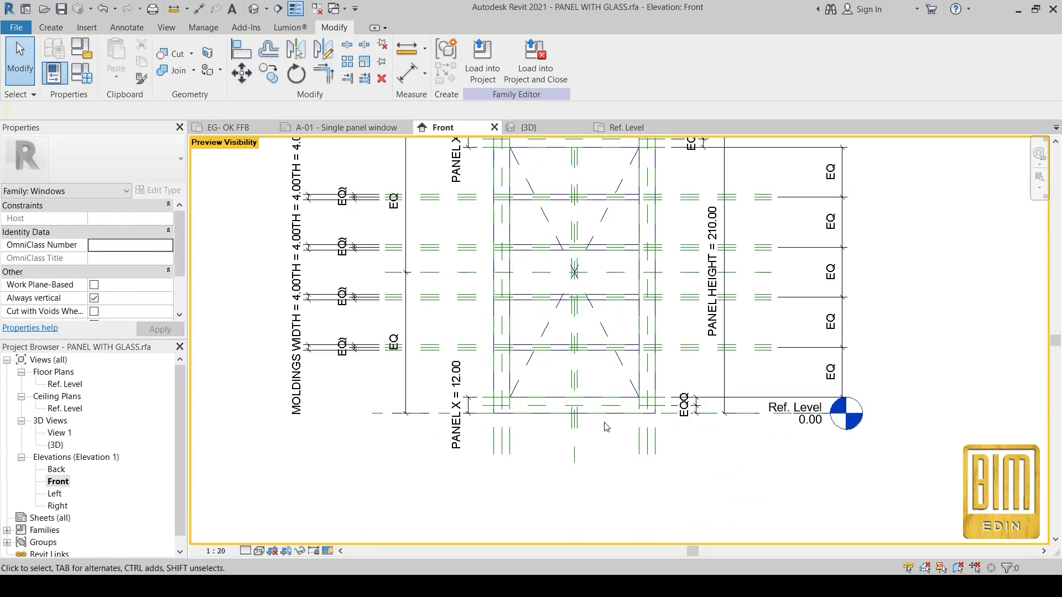
{"action": "left_click", "coordinate": [51, 27]}
{"action": "left_click", "coordinate": [115, 58]}
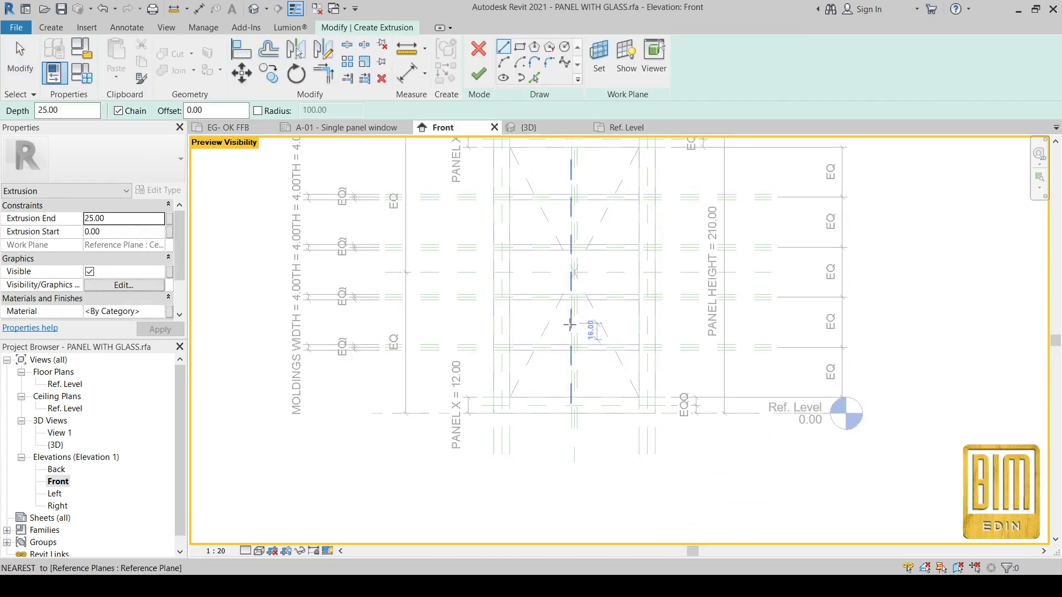
{"action": "scroll", "coordinate": [572, 325], "scroll_direction": "down", "scroll_amount": 3}
{"action": "scroll", "coordinate": [580, 158], "scroll_direction": "up", "scroll_amount": 4}
{"action": "left_click", "coordinate": [519, 46]}
{"action": "scroll", "coordinate": [549, 232], "scroll_direction": "up", "scroll_amount": 6}
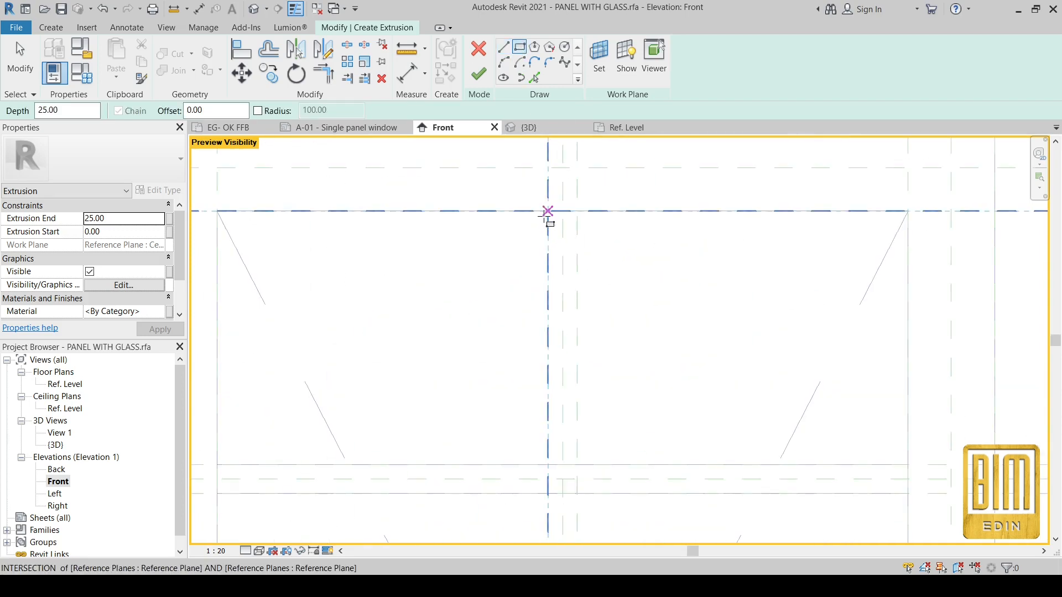
{"action": "scroll", "coordinate": [547, 213], "scroll_direction": "down", "scroll_amount": 5}
{"action": "scroll", "coordinate": [543, 383], "scroll_direction": "up", "scroll_amount": 6}
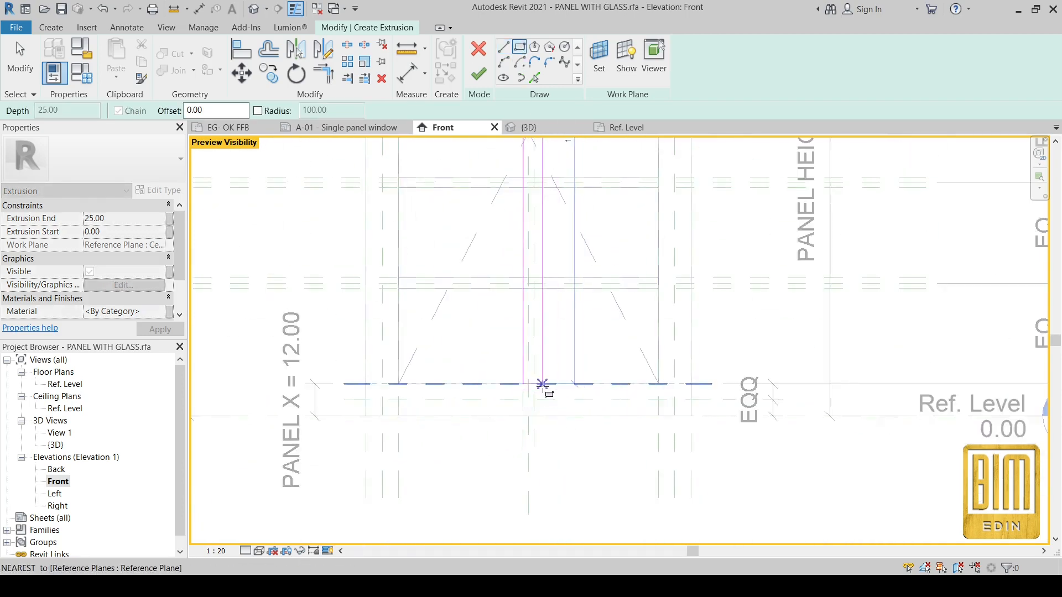
{"action": "left_click", "coordinate": [530, 381]}
Lock the rectangle's edges to their reference planes and finish the vertical molding extrusion with a depth of 25.00.
{"action": "left_click", "coordinate": [513, 288]}
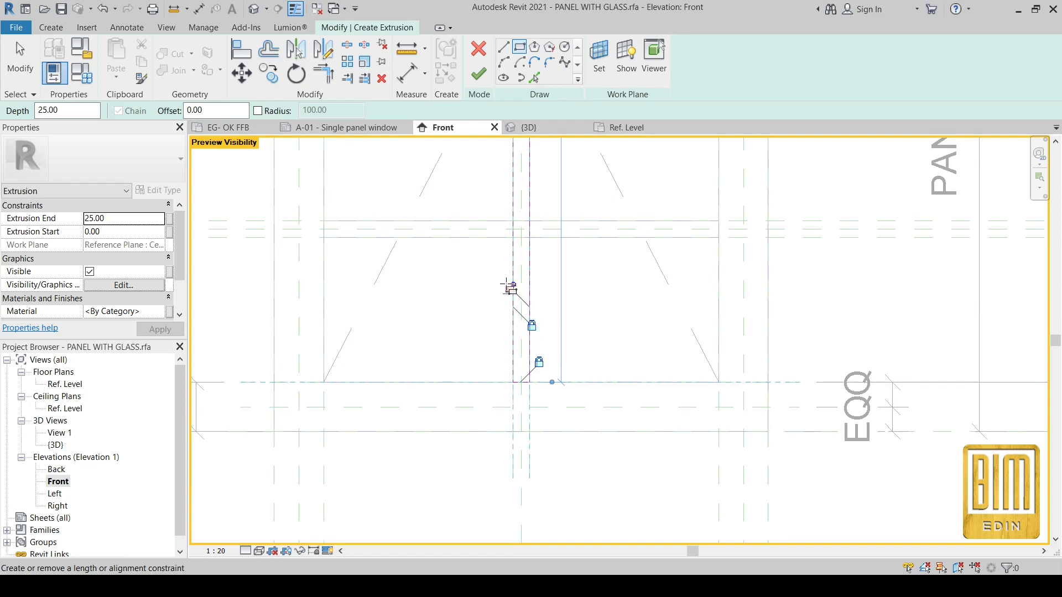
{"action": "scroll", "coordinate": [509, 287], "scroll_direction": "down", "scroll_amount": 5}
{"action": "scroll", "coordinate": [505, 238], "scroll_direction": "up", "scroll_amount": 6}
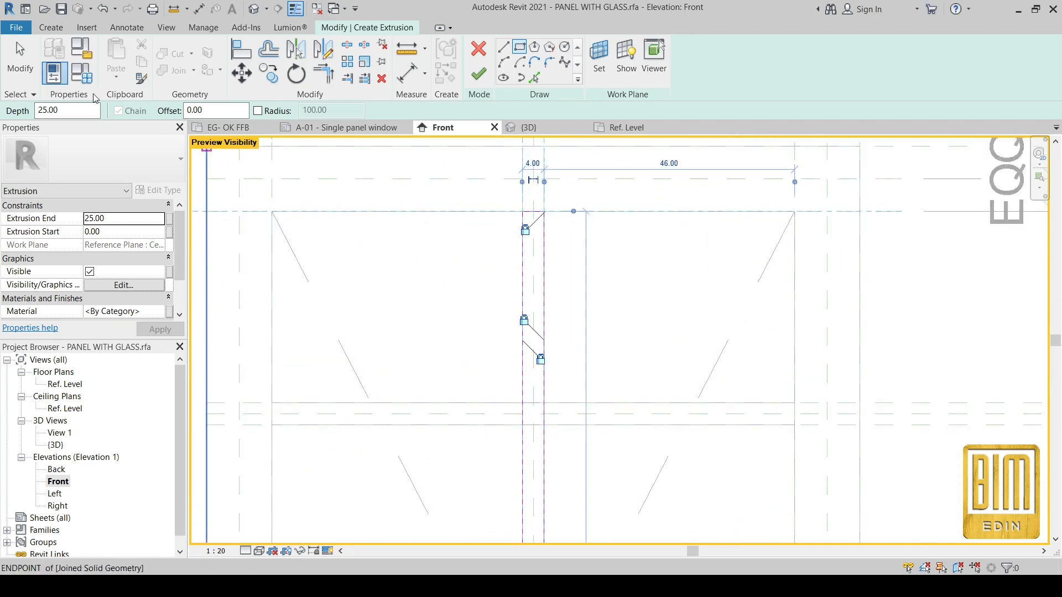
{"action": "left_click", "coordinate": [479, 74]}
{"action": "scroll", "coordinate": [503, 332], "scroll_direction": "down", "scroll_amount": 4}
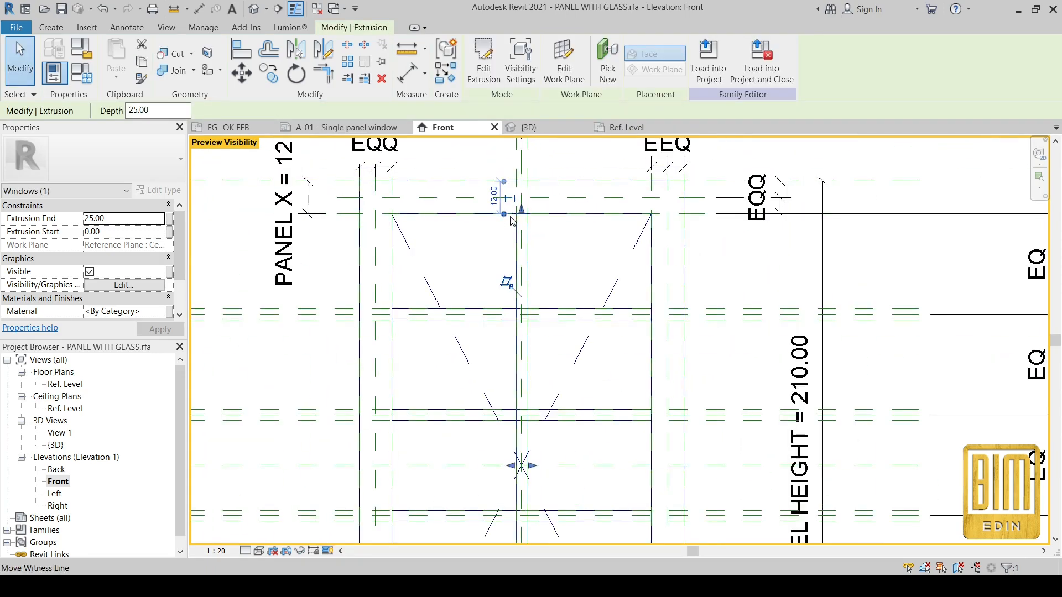
Open the sketch of the horizontal moldings extrusion for editing.
{"action": "scroll", "coordinate": [542, 348], "scroll_direction": "up", "scroll_amount": 3}
{"action": "left_click", "coordinate": [529, 205]}
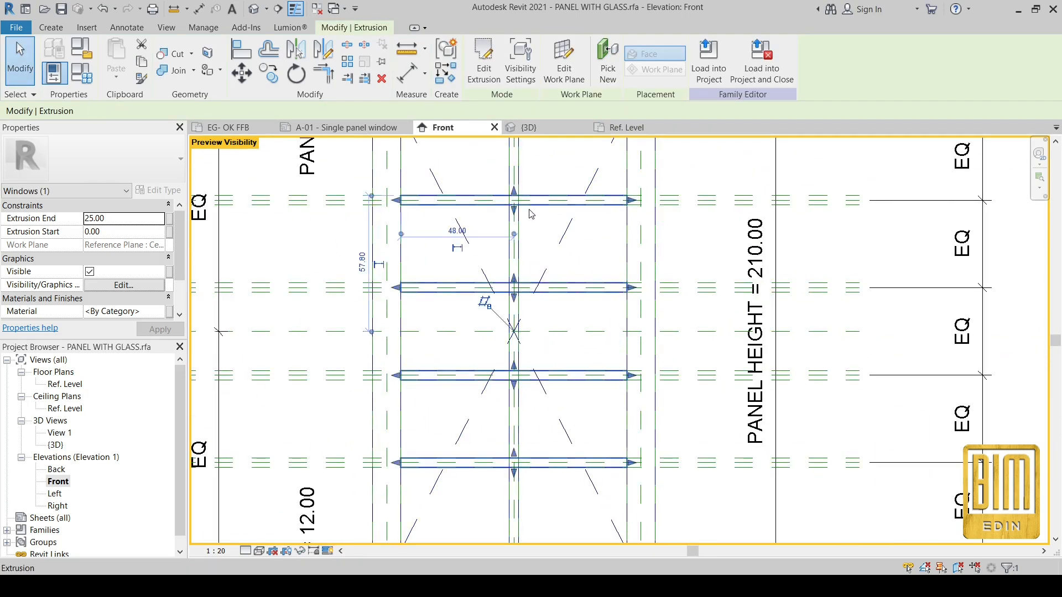
{"action": "double_click", "coordinate": [530, 213]}
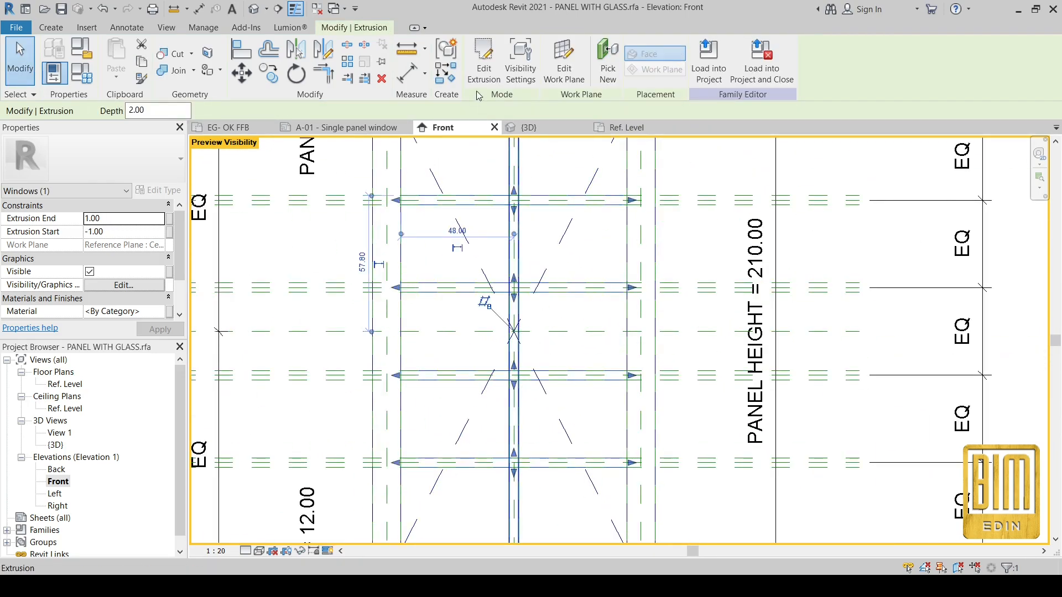
{"action": "scroll", "coordinate": [515, 302], "scroll_direction": "down", "scroll_amount": 3}
{"action": "scroll", "coordinate": [515, 302], "scroll_direction": "up", "scroll_amount": 5}
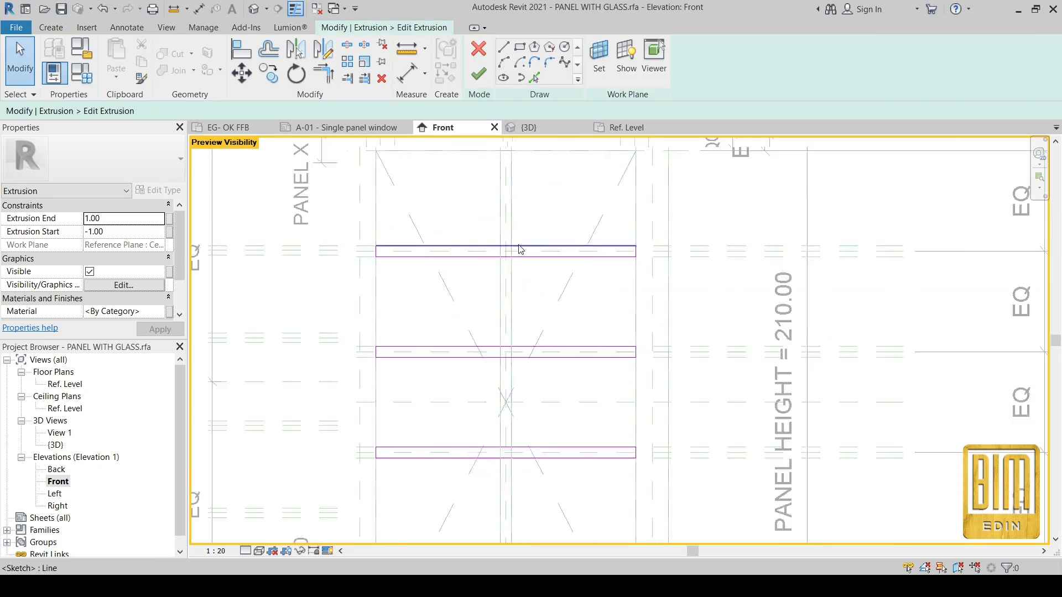
Move the uppermost molding's left end line to the right vertical molding plane, removing the constraints that block it.
{"action": "left_click", "coordinate": [330, 256]}
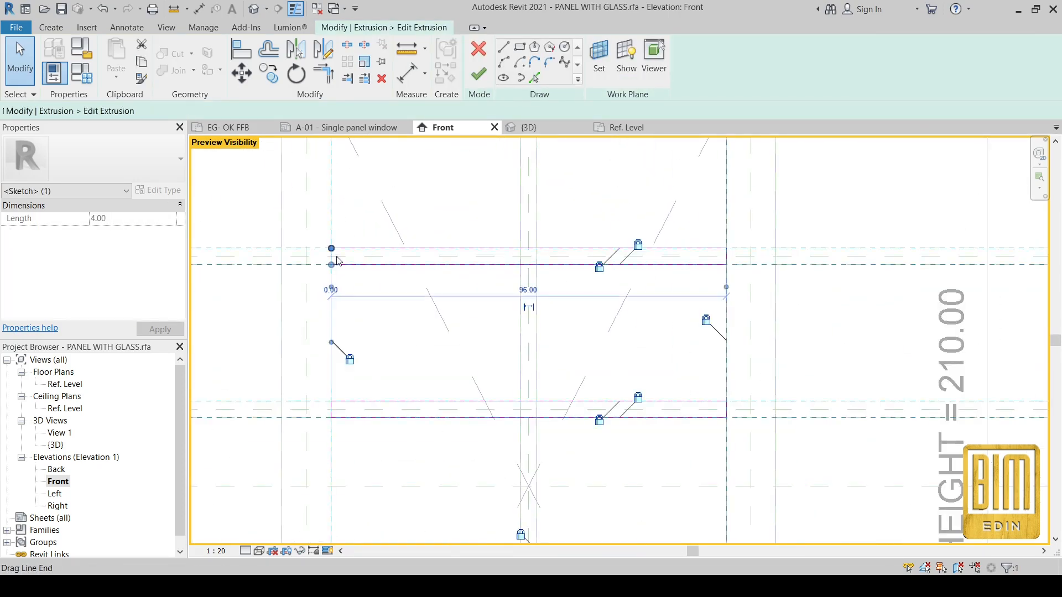
{"action": "scroll", "coordinate": [553, 257], "scroll_direction": "up", "scroll_amount": 3}
{"action": "left_click_drag", "start_coordinate": [735, 268], "coordinate": [481, 175]}
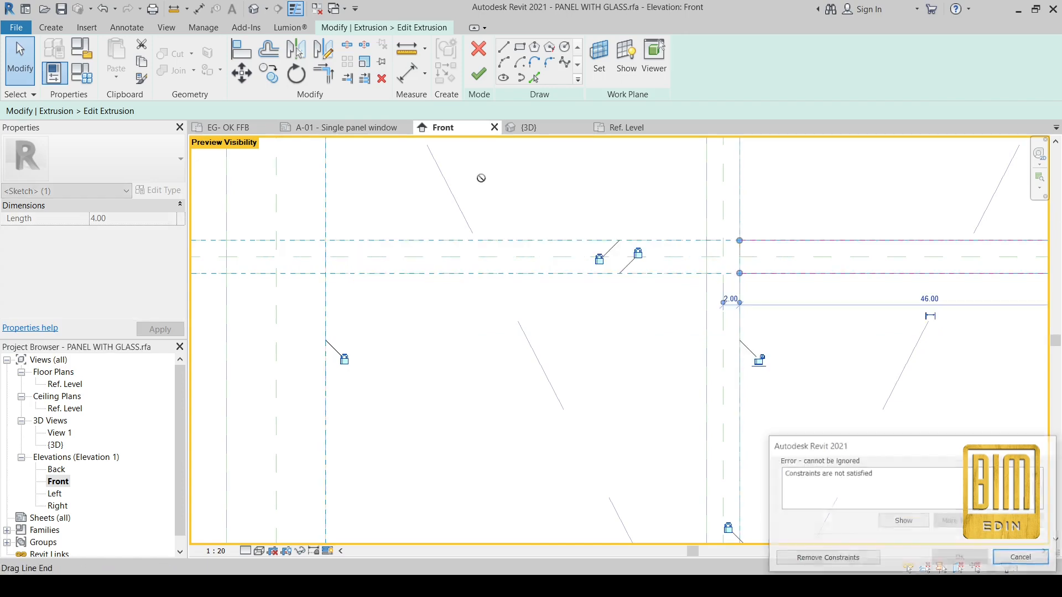
{"action": "left_click", "coordinate": [832, 559]}
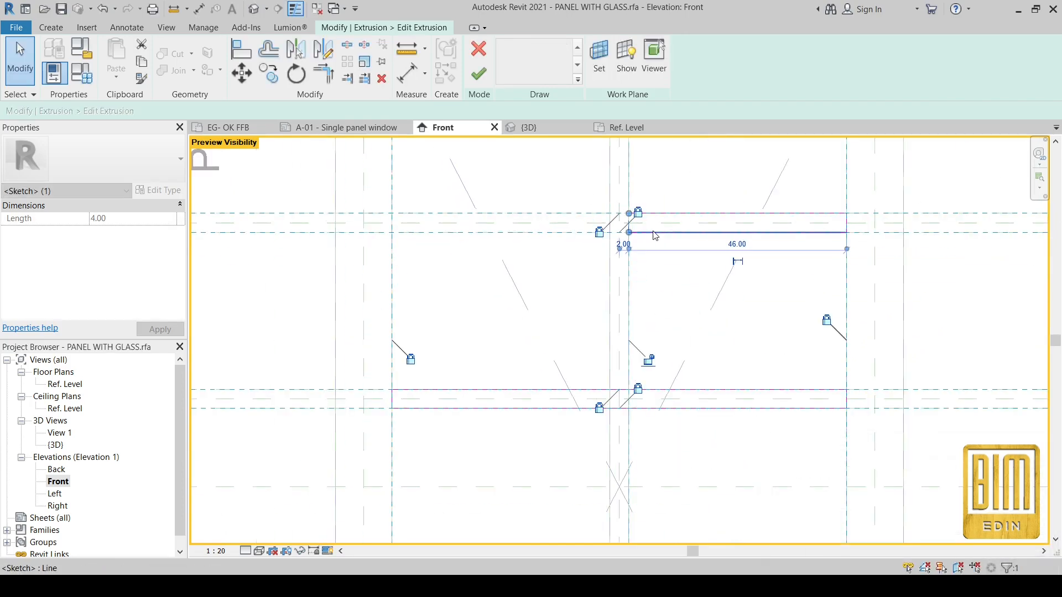
Move the second molding's left end line to the right vertical molding plane, remove the blocking constraints, and lock it there.
{"action": "scroll", "coordinate": [620, 230], "scroll_direction": "up", "scroll_amount": 2}
{"action": "scroll", "coordinate": [580, 301], "scroll_direction": "down", "scroll_amount": 3}
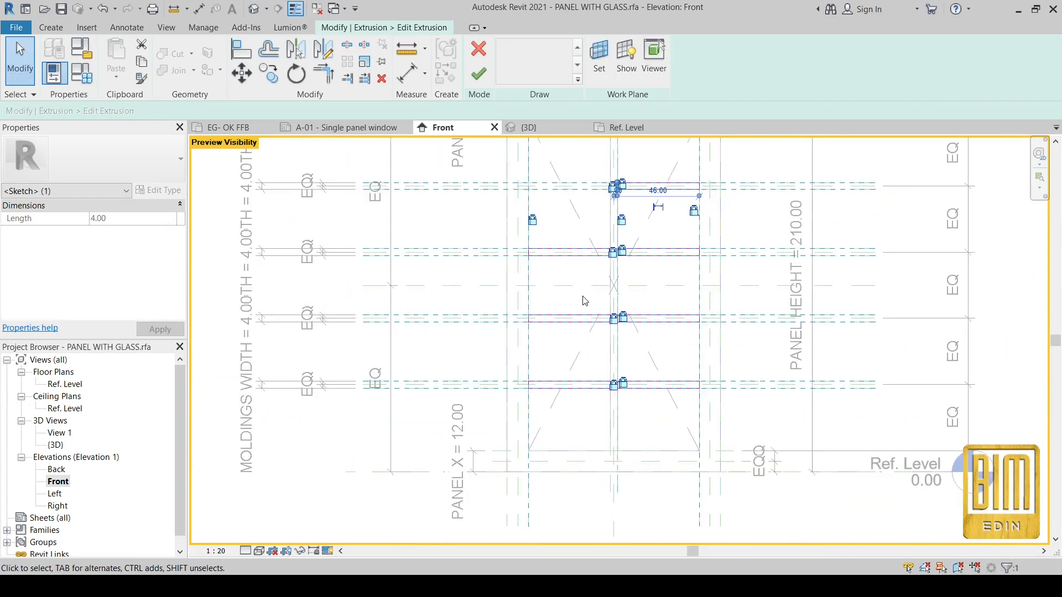
{"action": "scroll", "coordinate": [487, 229], "scroll_direction": "up", "scroll_amount": 4}
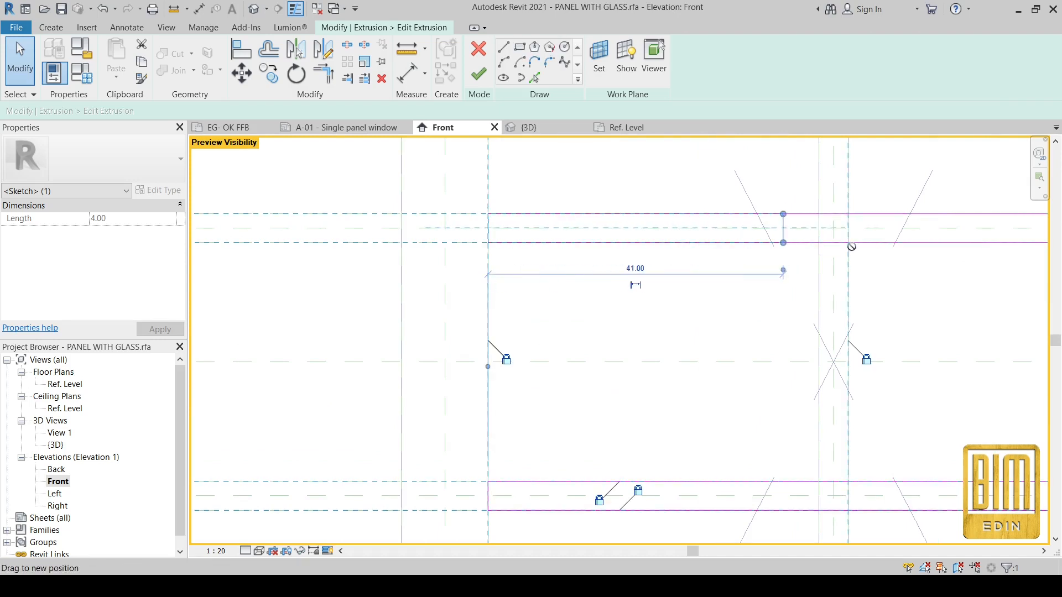
{"action": "mouse_move", "coordinate": [852, 247]}
{"action": "left_mouse_down"}
{"action": "mouse_move", "coordinate": [870, 237]}
{"action": "mouse_move", "coordinate": [827, 220]}
{"action": "mouse_move", "coordinate": [818, 238]}
{"action": "left_mouse_up"}
{"action": "left_click", "coordinate": [825, 559]}
{"action": "scroll", "coordinate": [867, 233], "scroll_direction": "up", "scroll_amount": 2}
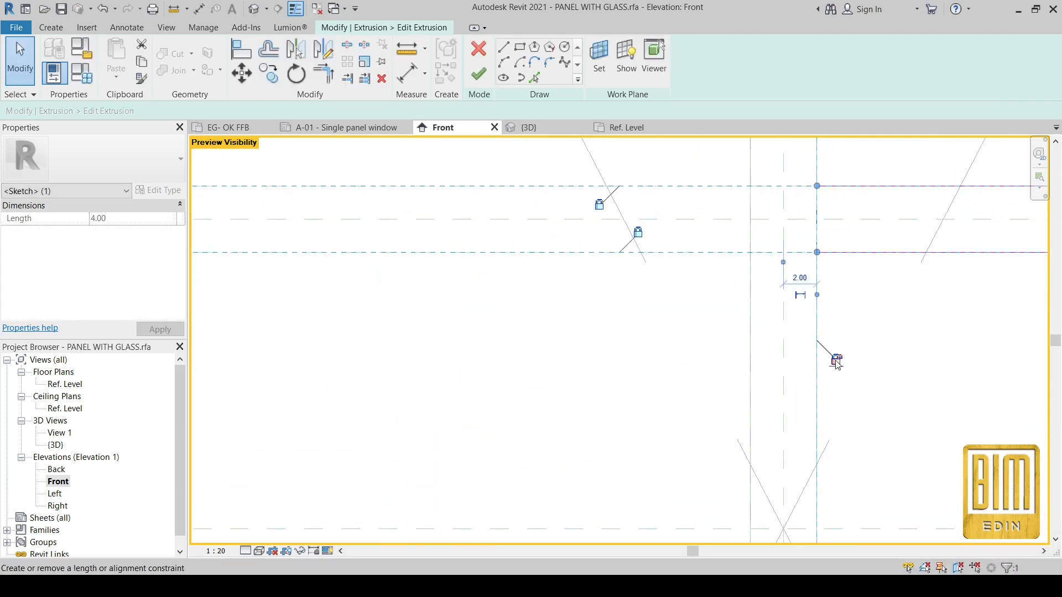
Remove the constraints on the third molding's left end line and move it onto the right vertical molding plane, locking it.
{"action": "scroll", "coordinate": [811, 237], "scroll_direction": "down", "scroll_amount": 4}
{"action": "scroll", "coordinate": [659, 325], "scroll_direction": "up", "scroll_amount": 4}
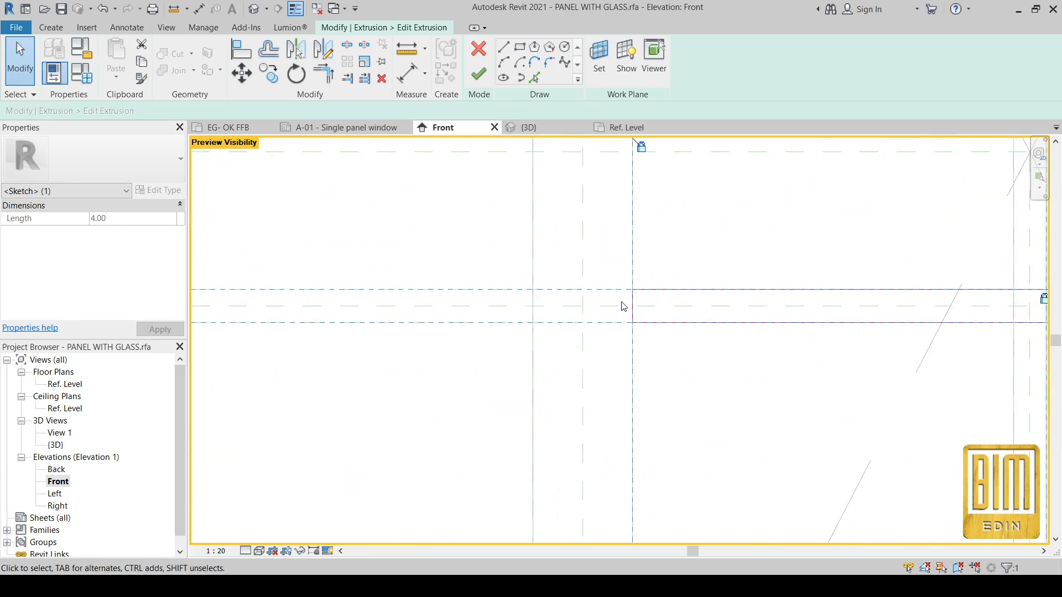
{"action": "left_click", "coordinate": [633, 307]}
{"action": "left_click", "coordinate": [638, 304]}
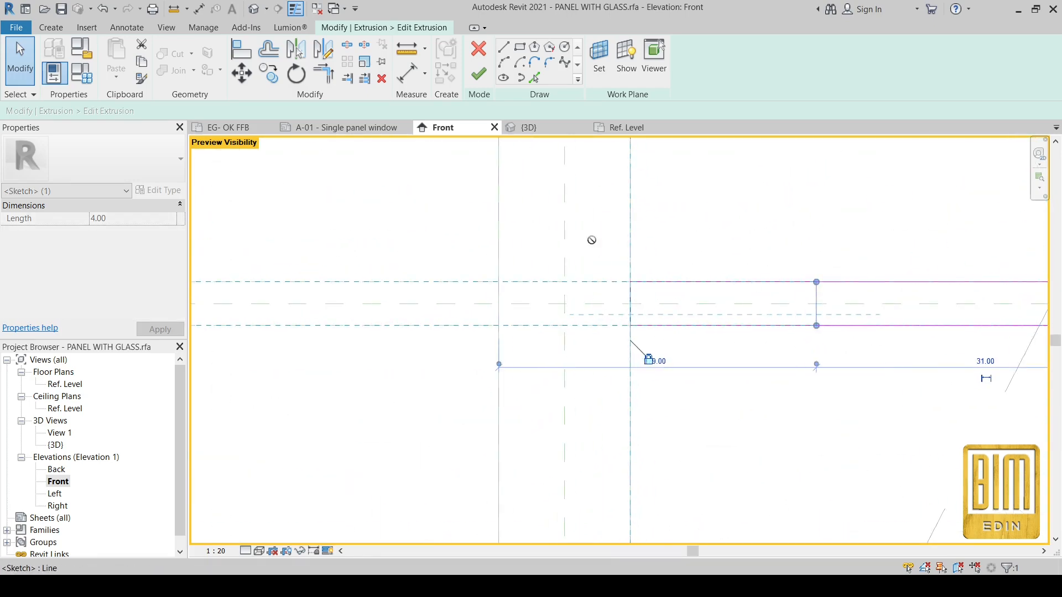
{"action": "left_click", "coordinate": [859, 562]}
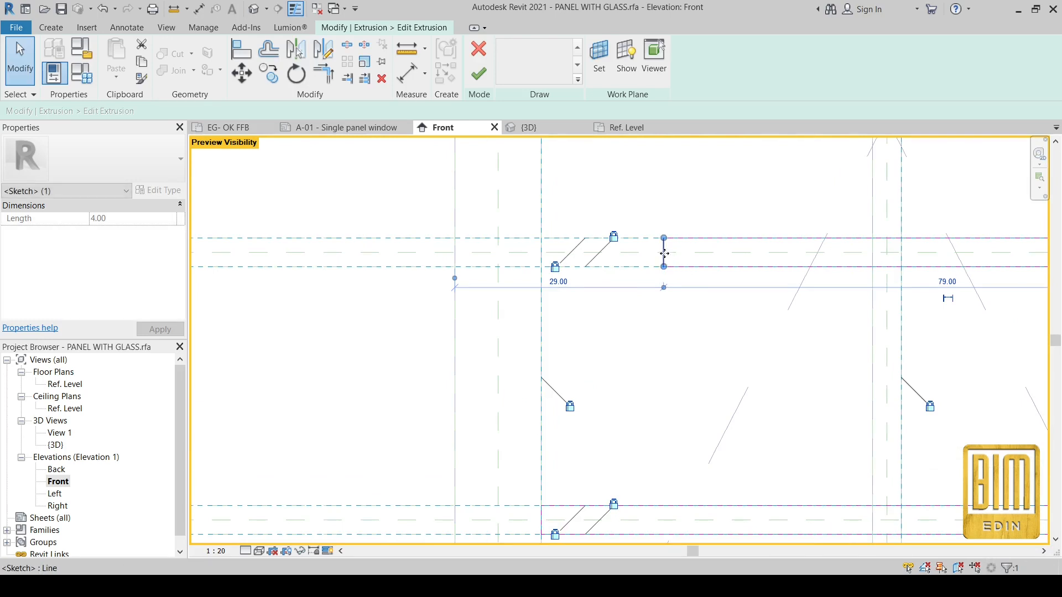
{"action": "left_click_drag", "start_coordinate": [663, 252], "coordinate": [902, 261]}
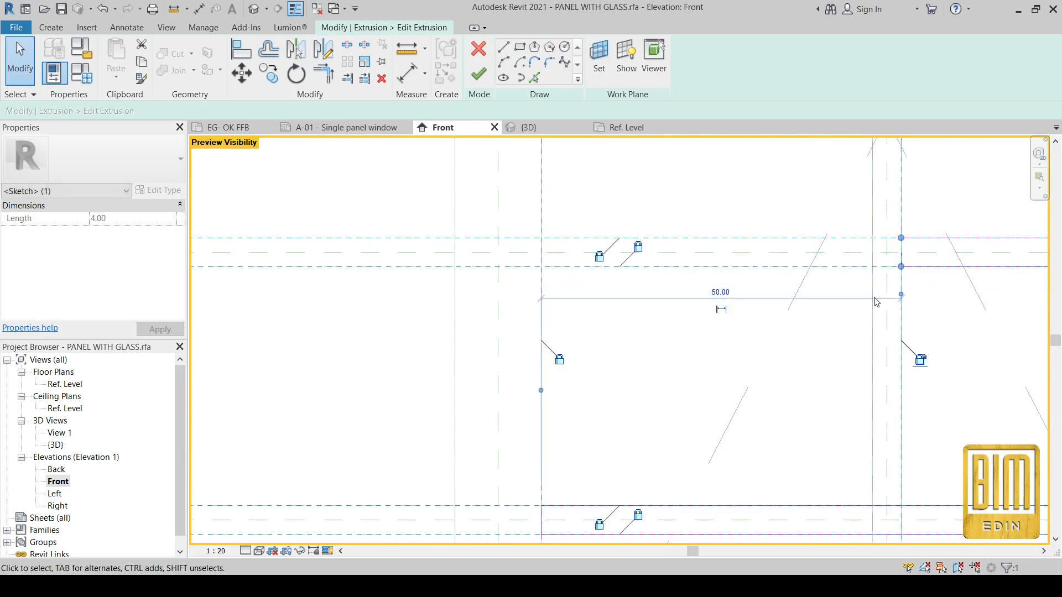
Move the lowest molding's left end line onto the right vertical molding plane, remove the conflicting constraints, and lock it.
{"action": "scroll", "coordinate": [744, 192], "scroll_direction": "down", "scroll_amount": 3}
{"action": "scroll", "coordinate": [679, 358], "scroll_direction": "up", "scroll_amount": 4}
{"action": "left_click", "coordinate": [634, 305]}
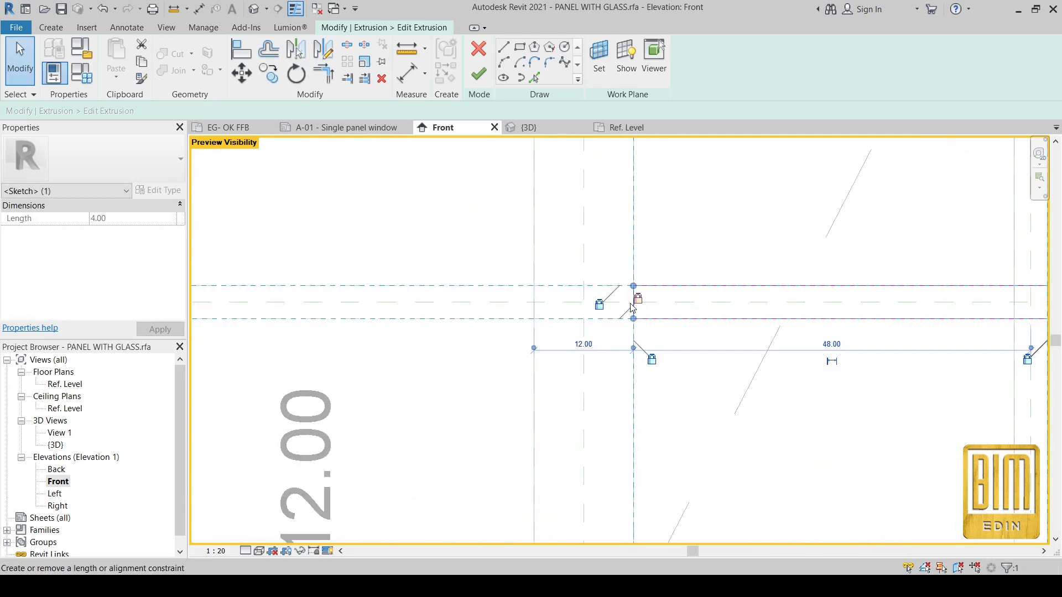
{"action": "scroll", "coordinate": [634, 303], "scroll_direction": "up", "scroll_amount": 2}
{"action": "left_click_drag", "start_coordinate": [636, 321], "coordinate": [733, 324]}
{"action": "scroll", "coordinate": [735, 325], "scroll_direction": "down", "scroll_amount": 4}
{"action": "left_click_drag", "start_coordinate": [899, 319], "coordinate": [899, 320]}
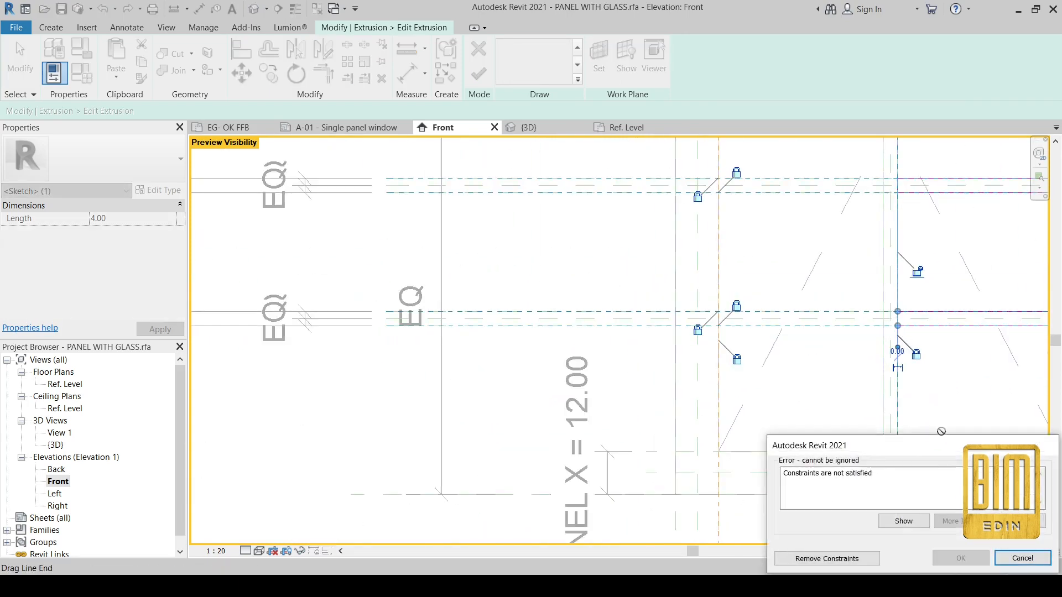
{"action": "left_click", "coordinate": [852, 561]}
{"action": "scroll", "coordinate": [969, 352], "scroll_direction": "up", "scroll_amount": 2}
{"action": "left_click", "coordinate": [878, 243]}
{"action": "scroll", "coordinate": [752, 243], "scroll_direction": "down", "scroll_amount": 6}
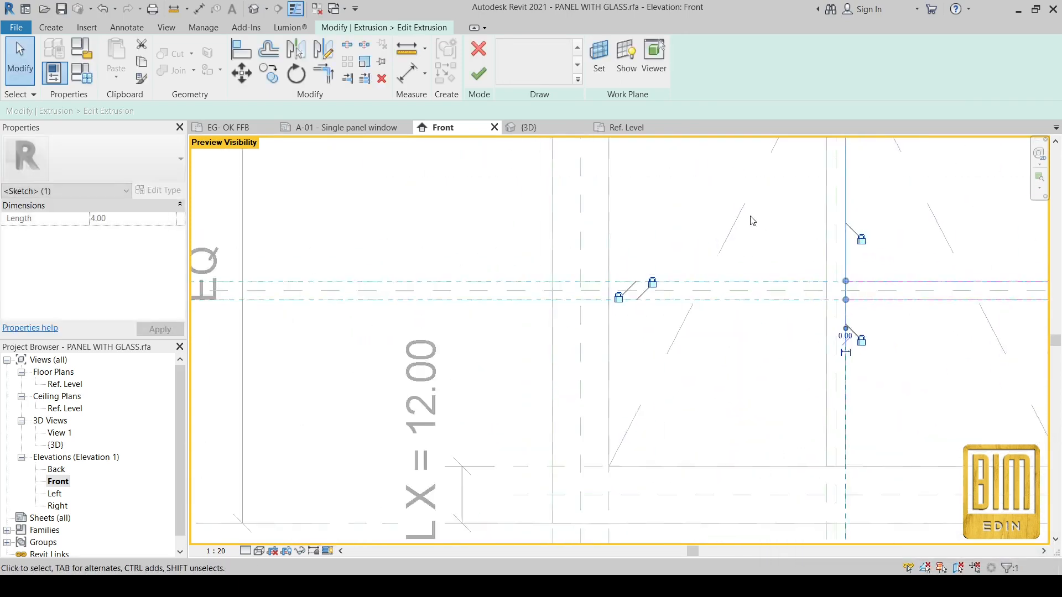
Sketch a 46.00 by 4.00 rectangle for the uppermost molding between the opening's left edge and the left vertical molding plane, locking its edges.
{"action": "scroll", "coordinate": [714, 381], "scroll_direction": "up", "scroll_amount": 3}
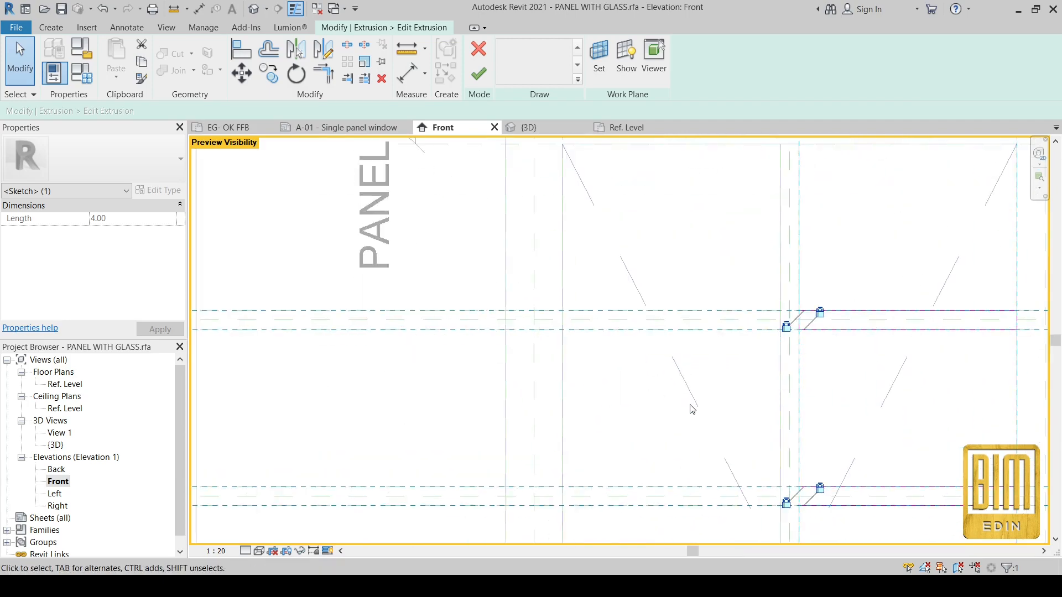
{"action": "left_click", "coordinate": [50, 27]}
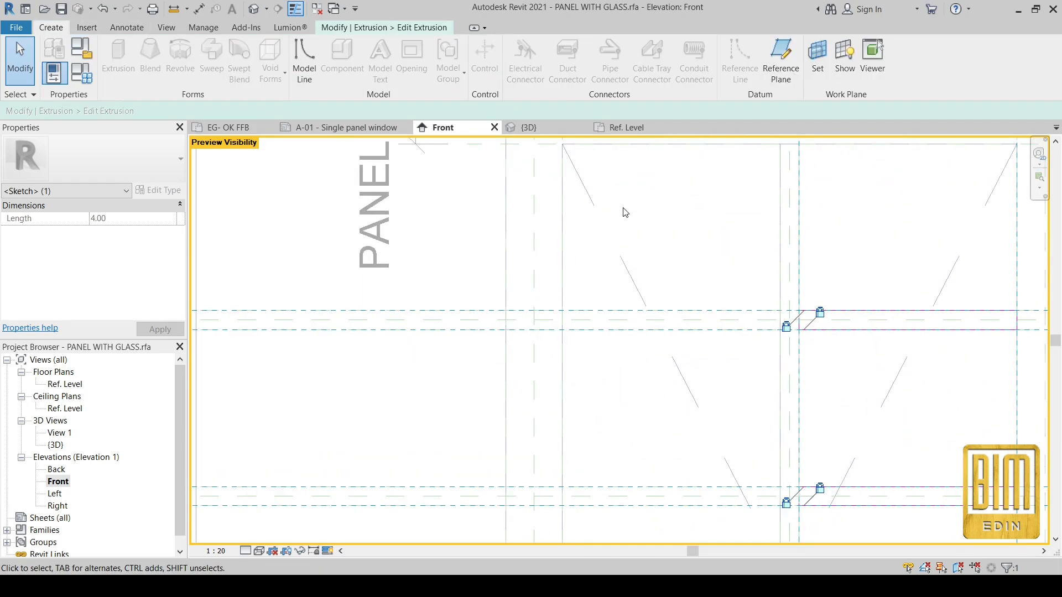
{"action": "scroll", "coordinate": [625, 213], "scroll_direction": "down", "scroll_amount": 2}
{"action": "left_click", "coordinate": [385, 29]}
{"action": "left_click", "coordinate": [519, 47]}
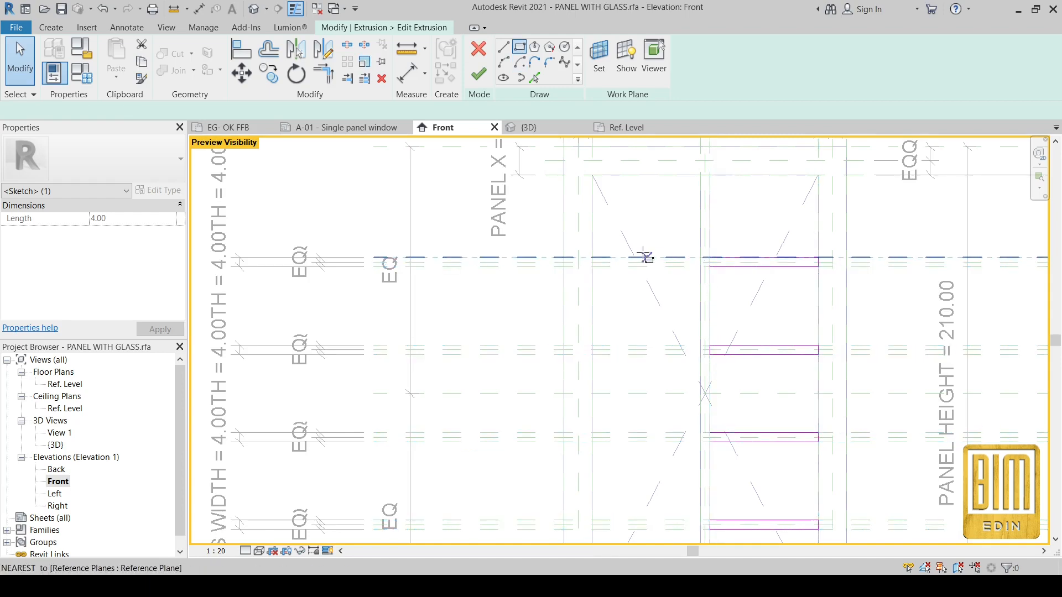
{"action": "scroll", "coordinate": [636, 255], "scroll_direction": "up", "scroll_amount": 2}
{"action": "left_click", "coordinate": [796, 283]}
{"action": "left_click", "coordinate": [547, 261]}
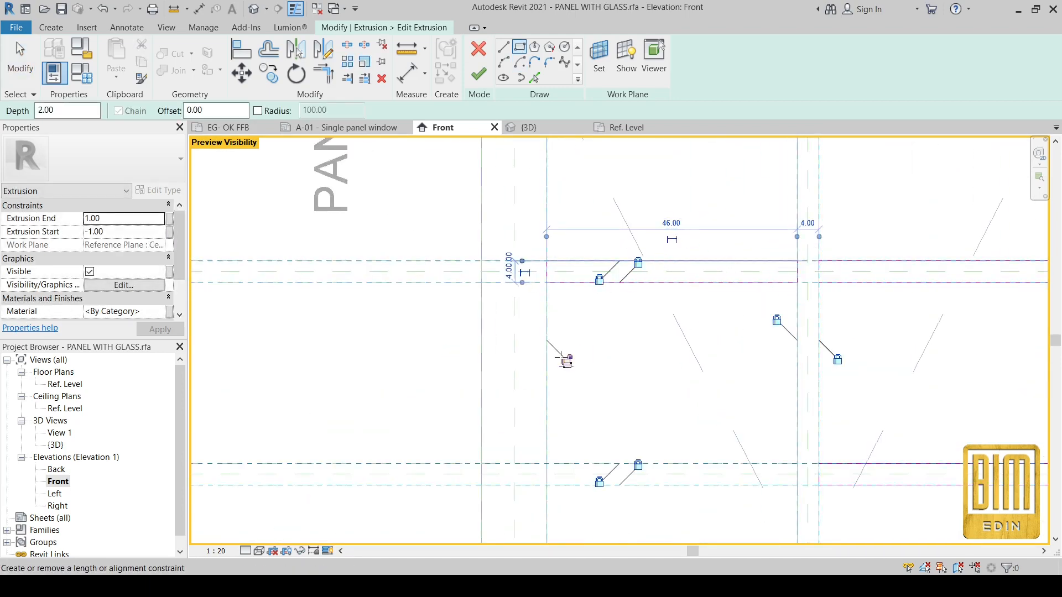
Sketch a matching 46.00 by 4.00 rectangle at the second molding's left half and lock its edges to the reference planes.
{"action": "scroll", "coordinate": [623, 197], "scroll_direction": "down", "scroll_amount": 3}
{"action": "scroll", "coordinate": [601, 337], "scroll_direction": "up", "scroll_amount": 4}
{"action": "left_click", "coordinate": [574, 267]}
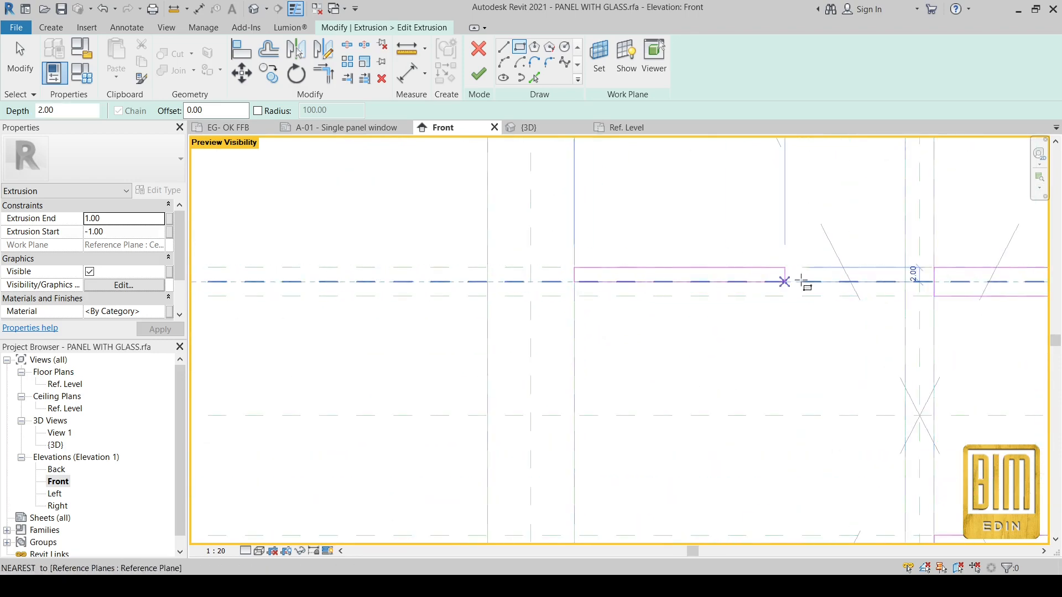
{"action": "left_click", "coordinate": [905, 297]}
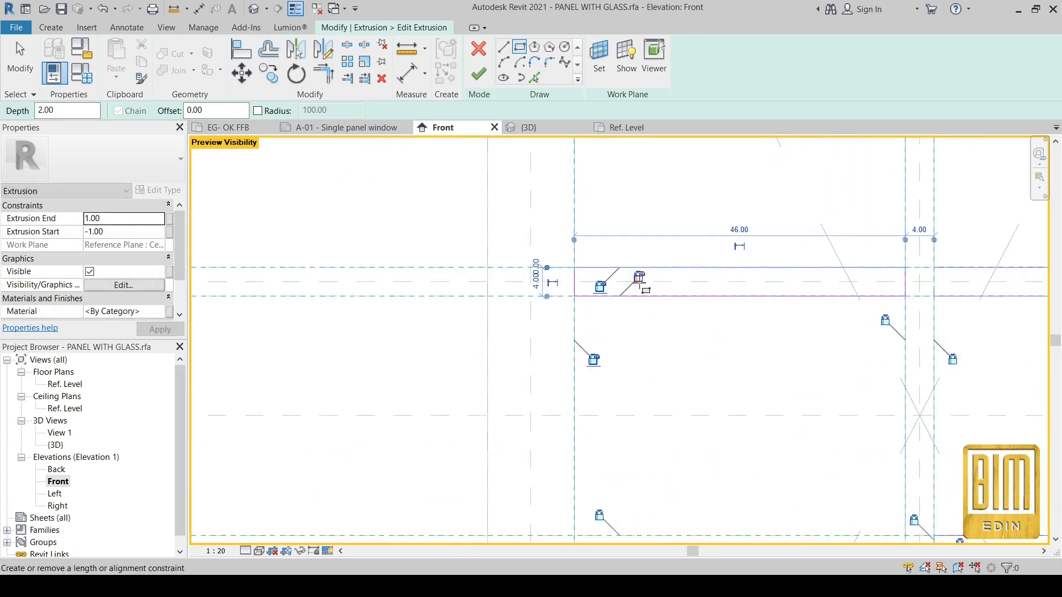
{"action": "scroll", "coordinate": [603, 298], "scroll_direction": "down", "scroll_amount": 2}
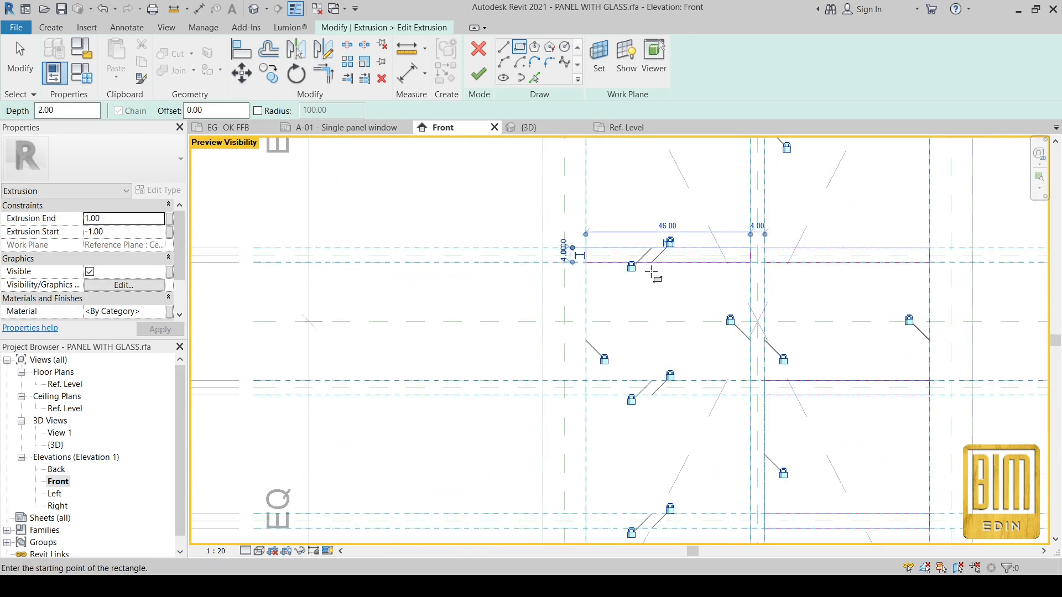
Sketch 46.00 by 4.00 rectangles for the left halves of the third and lowest moldings, locking their edges to the reference planes.
{"action": "scroll", "coordinate": [638, 349], "scroll_direction": "down", "scroll_amount": 2}
{"action": "scroll", "coordinate": [637, 349], "scroll_direction": "up", "scroll_amount": 4}
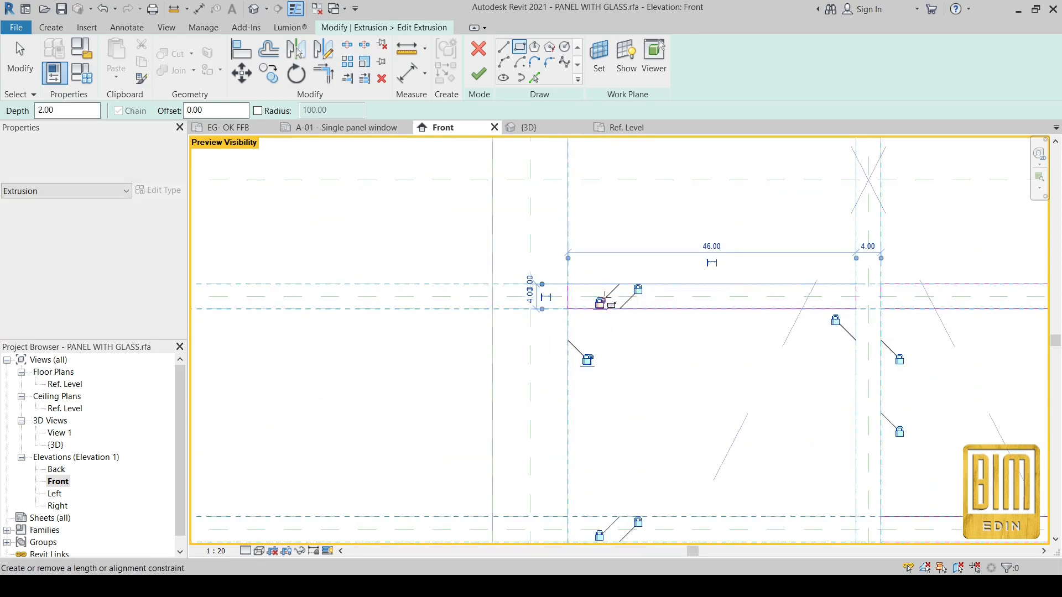
{"action": "scroll", "coordinate": [591, 358], "scroll_direction": "down", "scroll_amount": 3}
{"action": "scroll", "coordinate": [592, 236], "scroll_direction": "up", "scroll_amount": 5}
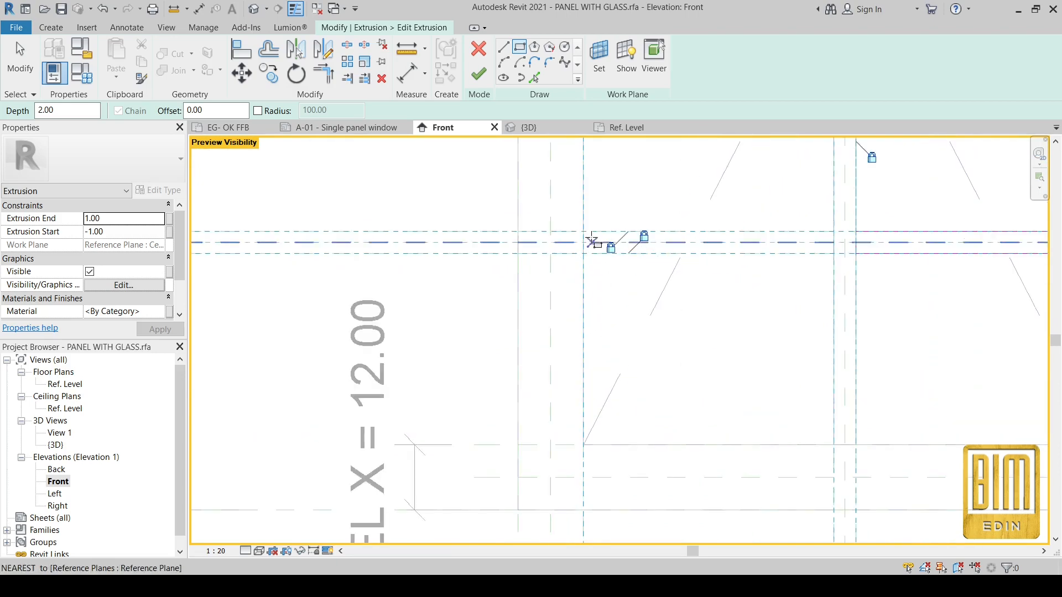
{"action": "left_click", "coordinate": [819, 254]}
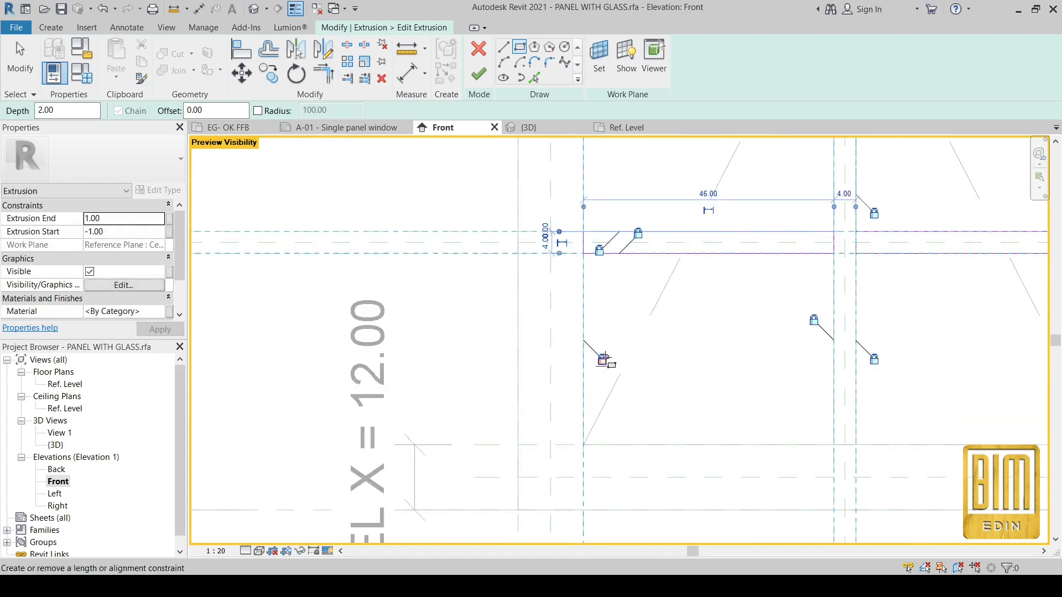
Finish editing the horizontal moldings extrusion and open the Ref. Level floor plan.
{"action": "scroll", "coordinate": [604, 358], "scroll_direction": "down", "scroll_amount": 5}
{"action": "left_click", "coordinate": [479, 74]}
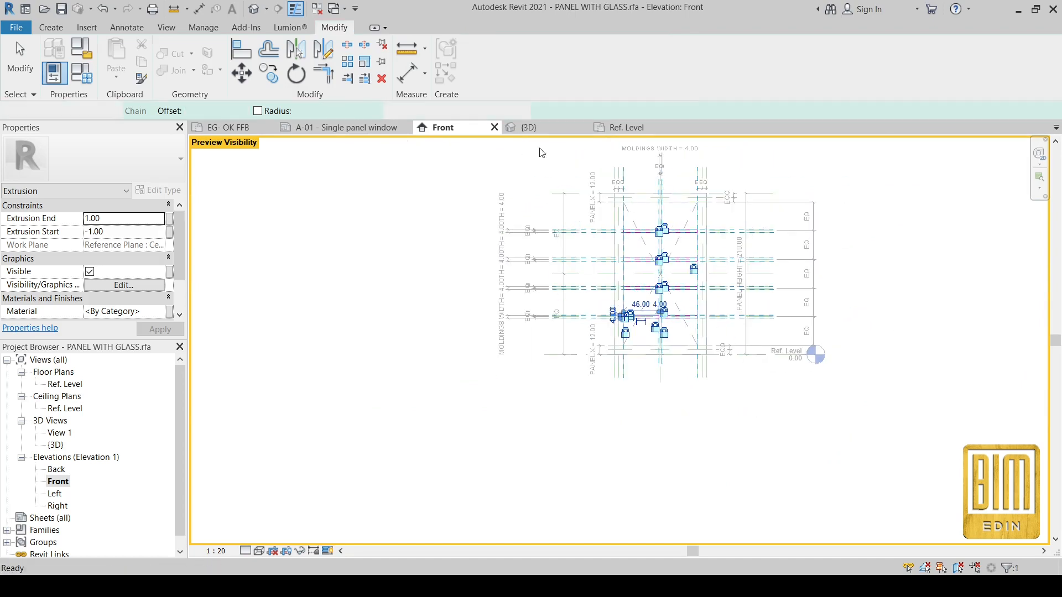
{"action": "scroll", "coordinate": [680, 249], "scroll_direction": "up", "scroll_amount": 4}
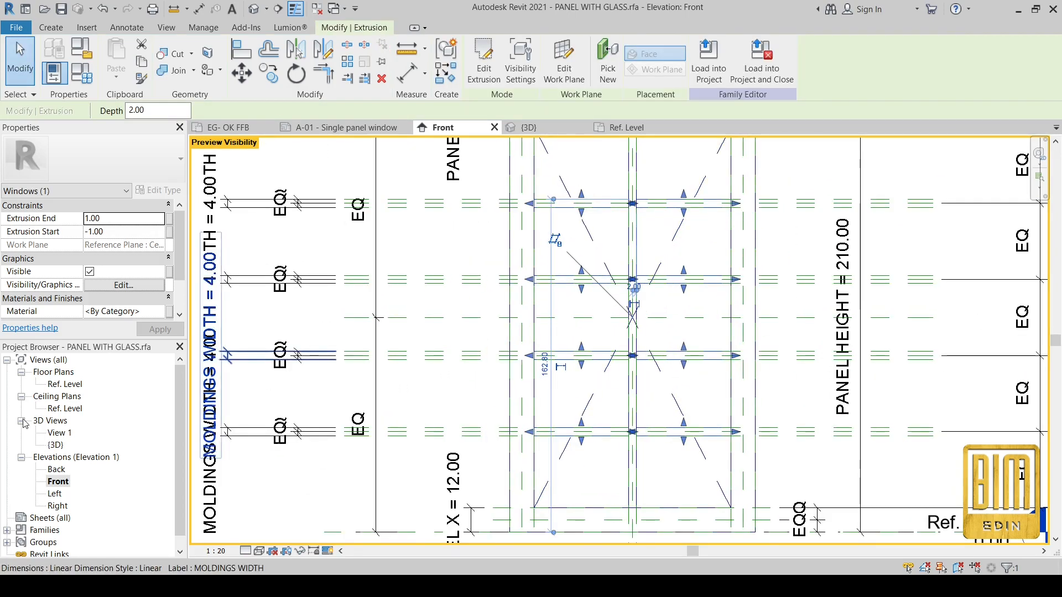
{"action": "double_click", "coordinate": [65, 384]}
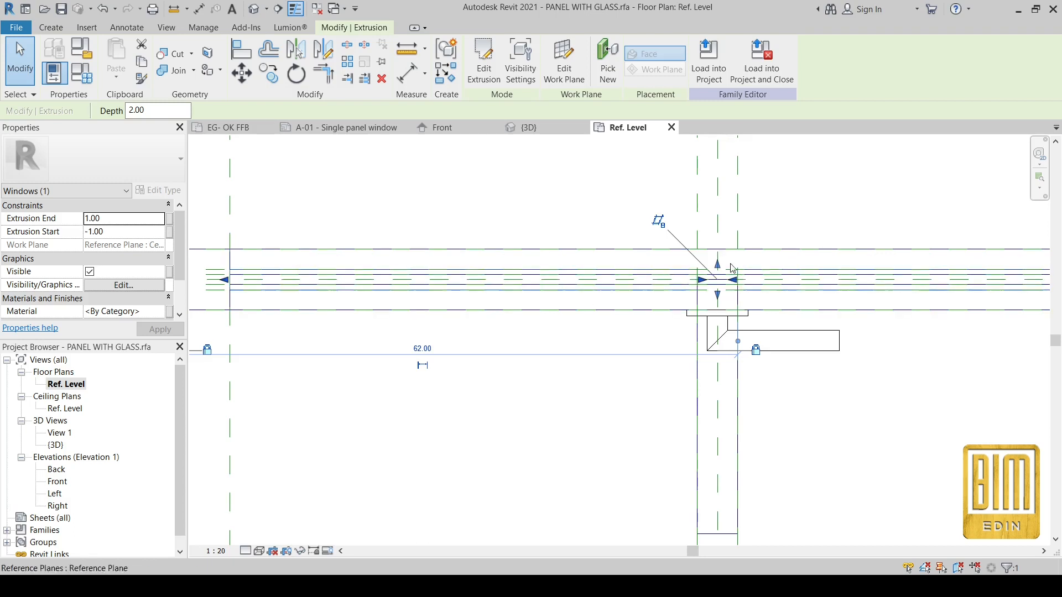
Try to stretch the horizontal moldings extrusion outward in depth on both sides of the panel's centre plane.
{"action": "left_click_drag", "start_coordinate": [718, 264], "coordinate": [717, 239]}
{"action": "left_click", "coordinate": [1014, 562]}
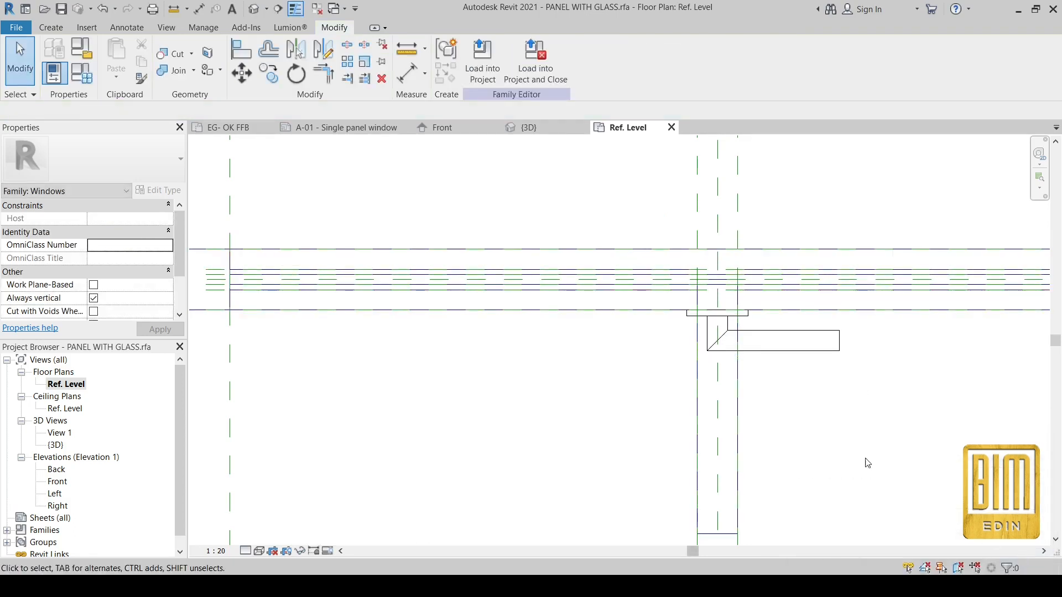
{"action": "left_click", "coordinate": [716, 290]}
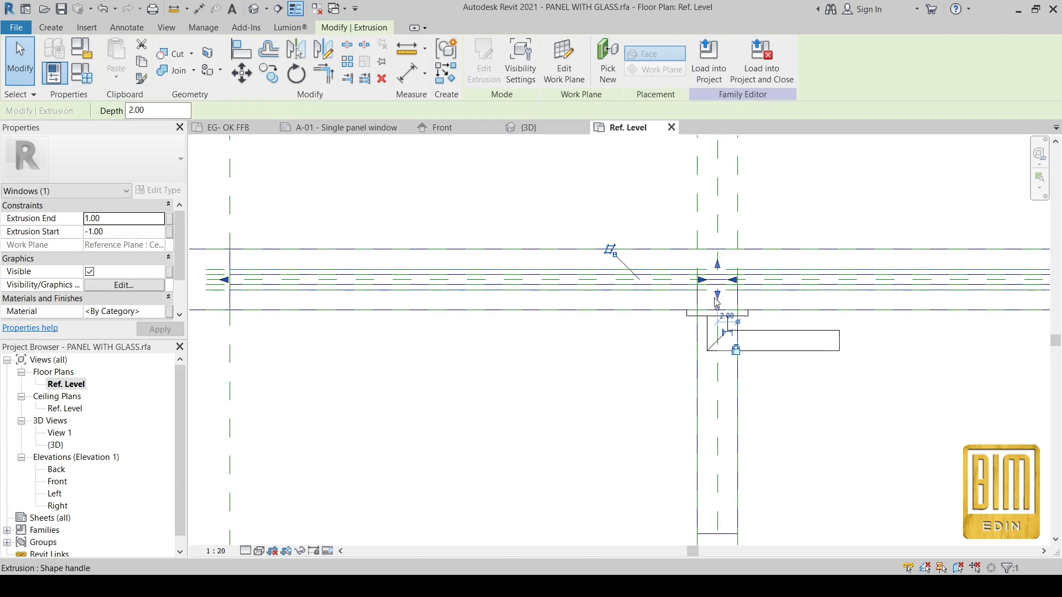
{"action": "left_click_drag", "start_coordinate": [716, 297], "coordinate": [716, 313]}
{"action": "left_click", "coordinate": [1017, 558]}
Stretch the vertical molding extrusion beyond the panel's upper face in plan, to a depth of about 30.32.
{"action": "scroll", "coordinate": [722, 277], "scroll_direction": "up", "scroll_amount": 2}
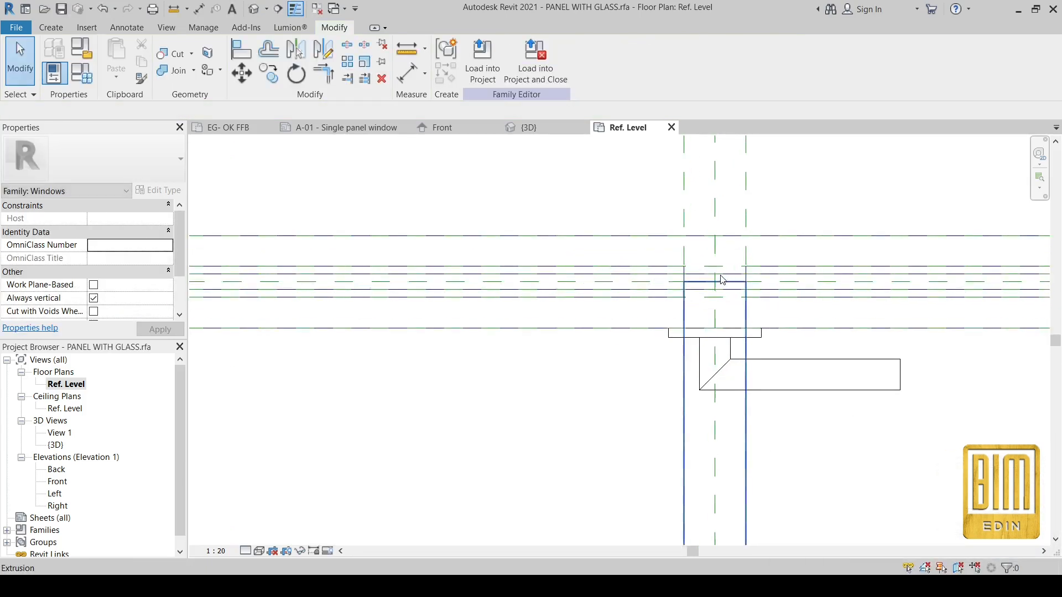
{"action": "scroll", "coordinate": [711, 271], "scroll_direction": "down", "scroll_amount": 2}
{"action": "left_click", "coordinate": [708, 277]}
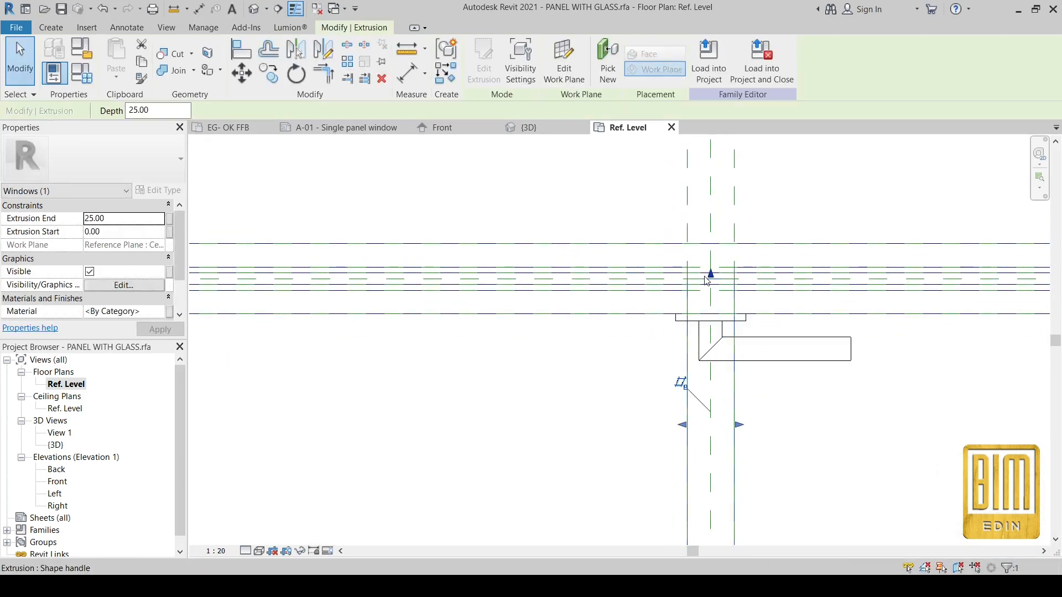
{"action": "left_click_drag", "start_coordinate": [709, 276], "coordinate": [710, 221]}
{"action": "scroll", "coordinate": [712, 238], "scroll_direction": "down", "scroll_amount": 2}
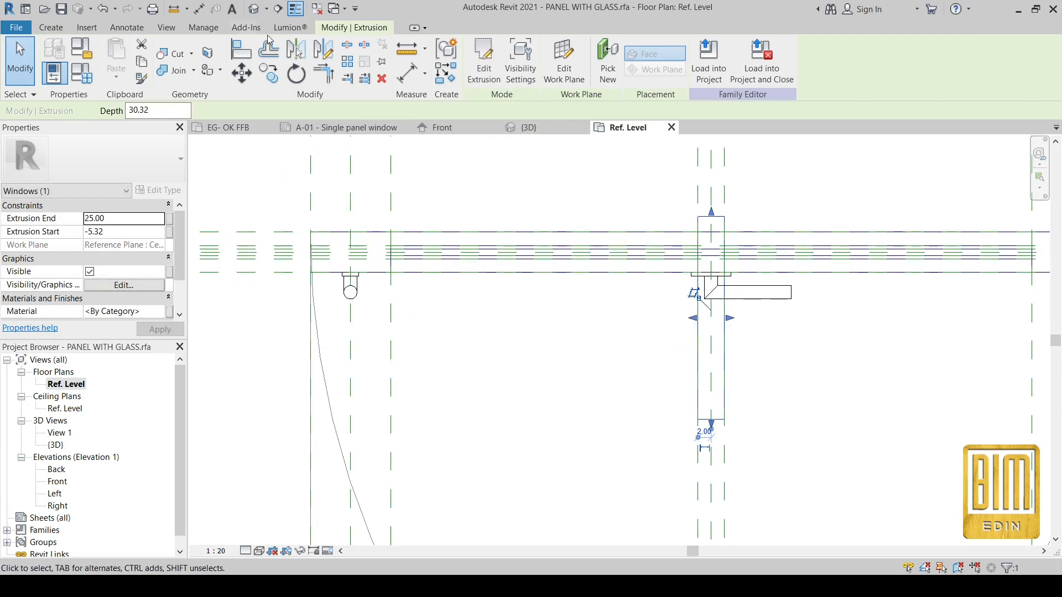
Align both depth faces of the vertical molding extrusion to the two outer molding-depth reference planes and lock the alignments.
{"action": "left_click", "coordinate": [242, 48]}
{"action": "scroll", "coordinate": [619, 249], "scroll_direction": "up", "scroll_amount": 2}
{"action": "scroll", "coordinate": [632, 246], "scroll_direction": "down", "scroll_amount": 2}
{"action": "scroll", "coordinate": [342, 236], "scroll_direction": "up", "scroll_amount": 2}
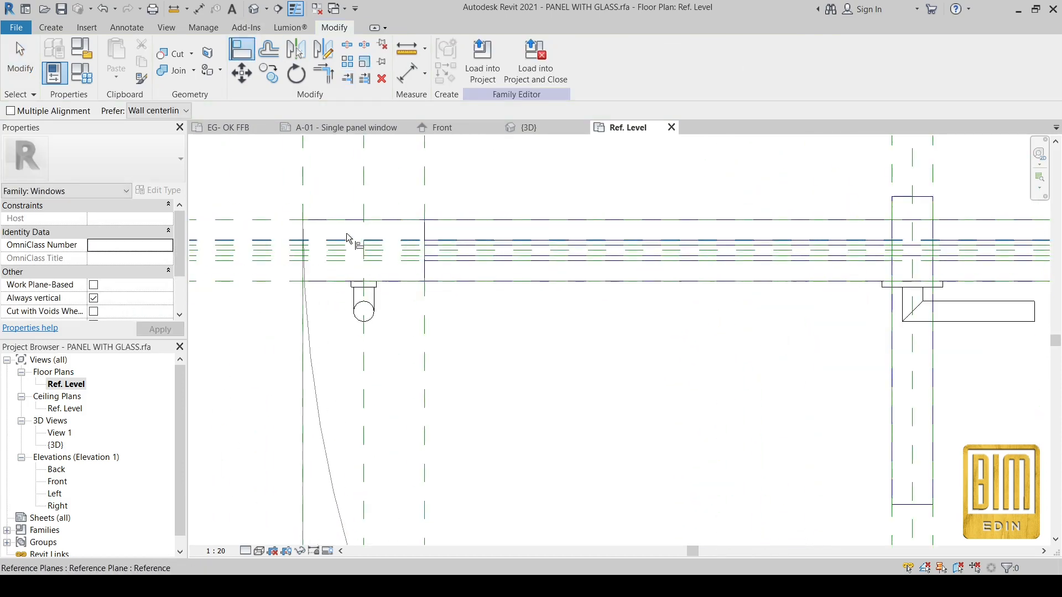
{"action": "left_click", "coordinate": [346, 241]}
{"action": "left_click", "coordinate": [863, 240]}
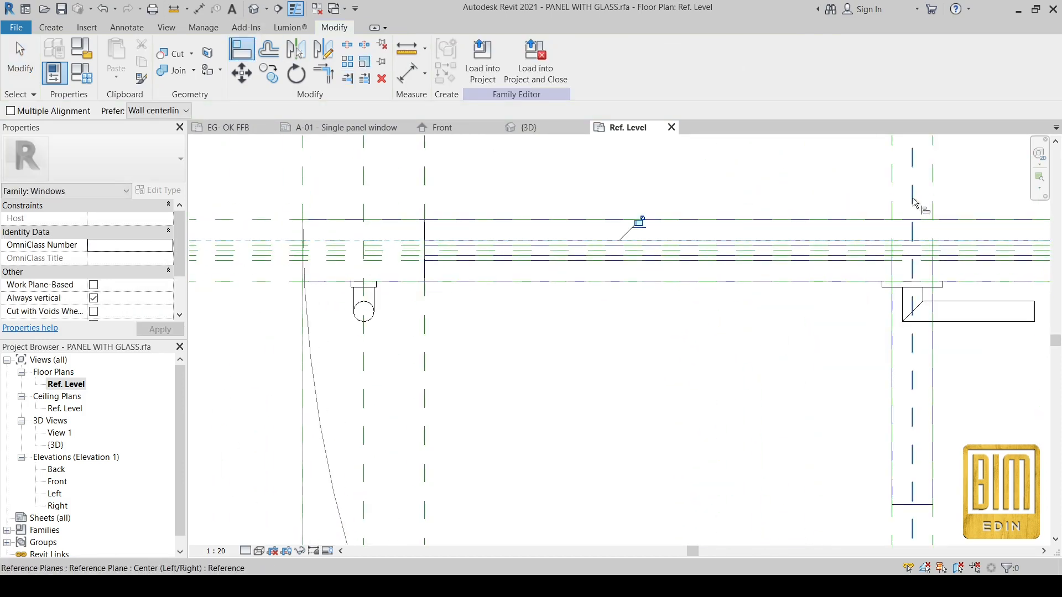
{"action": "left_click", "coordinate": [638, 222]}
{"action": "left_click", "coordinate": [273, 261]}
{"action": "left_click", "coordinate": [919, 505]}
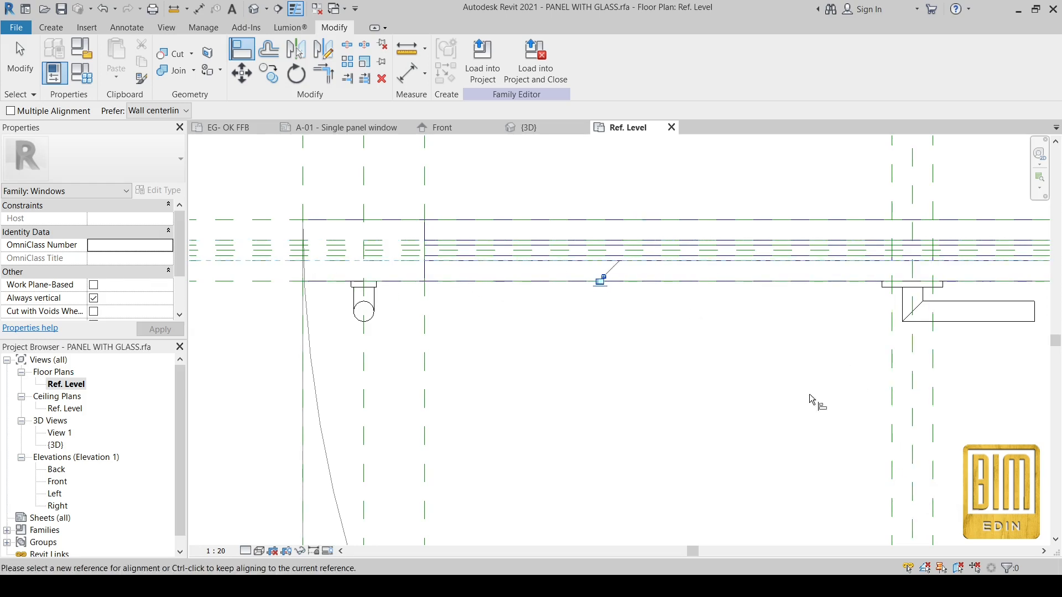
{"action": "key", "text": "Escape"}
{"action": "key", "text": "Escape"}
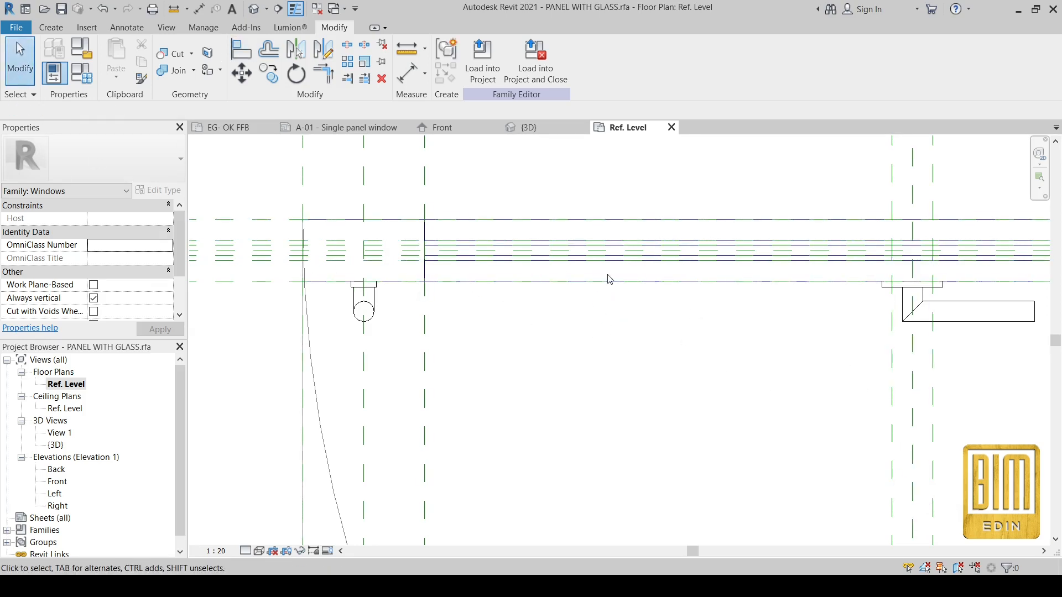
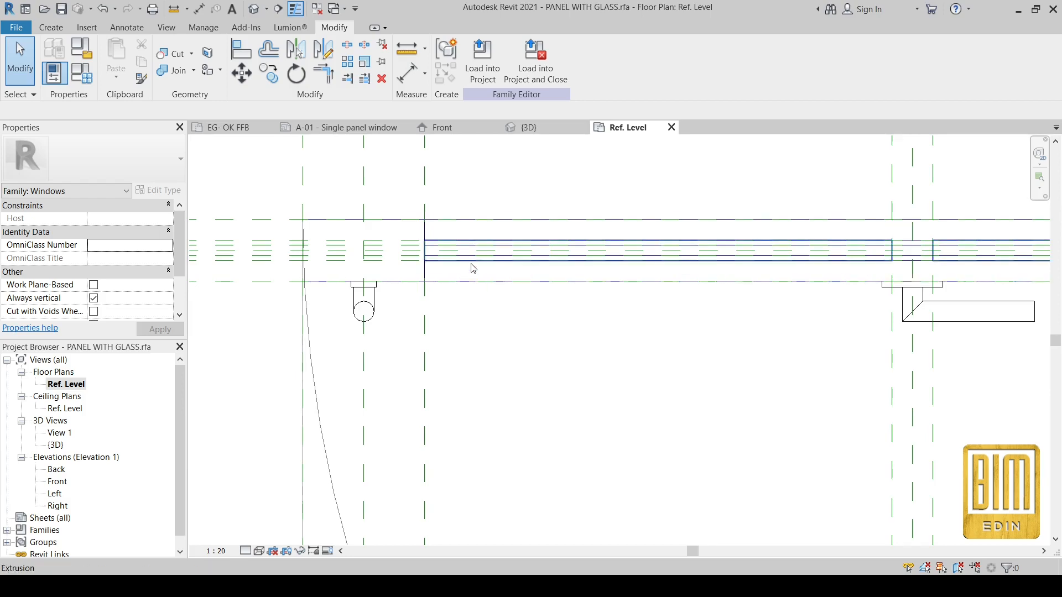
Inspect the finished moldings in the 3D view and return to the Ref. Level floor plan.
{"action": "left_click", "coordinate": [255, 8]}
{"action": "scroll", "coordinate": [603, 221], "scroll_direction": "down", "scroll_amount": 4}
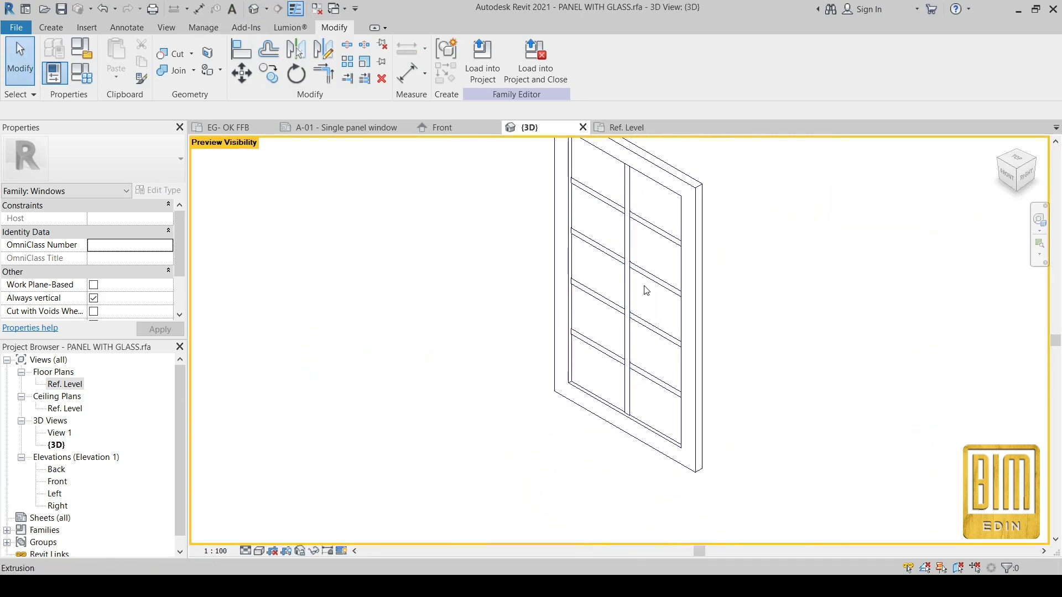
{"action": "scroll", "coordinate": [595, 172], "scroll_direction": "up", "scroll_amount": 2}
{"action": "double_click", "coordinate": [68, 384]}
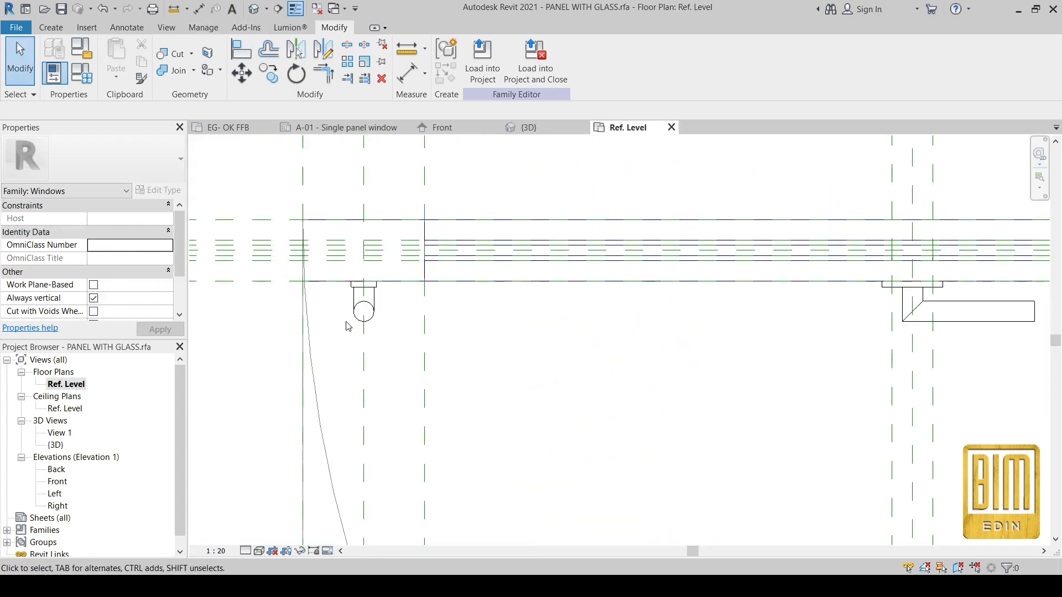
Start a void extrusion in the floor plan and sketch a rectangle over the full length and thickness of the glass.
{"action": "scroll", "coordinate": [465, 257], "scroll_direction": "up", "scroll_amount": 2}
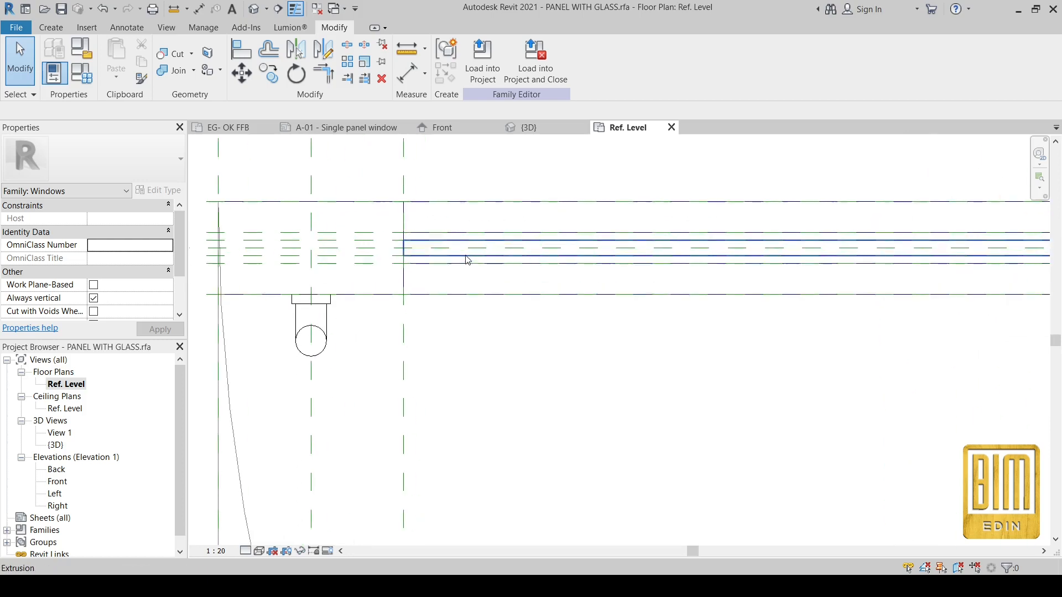
{"action": "left_click", "coordinate": [51, 27]}
{"action": "left_click", "coordinate": [270, 70]}
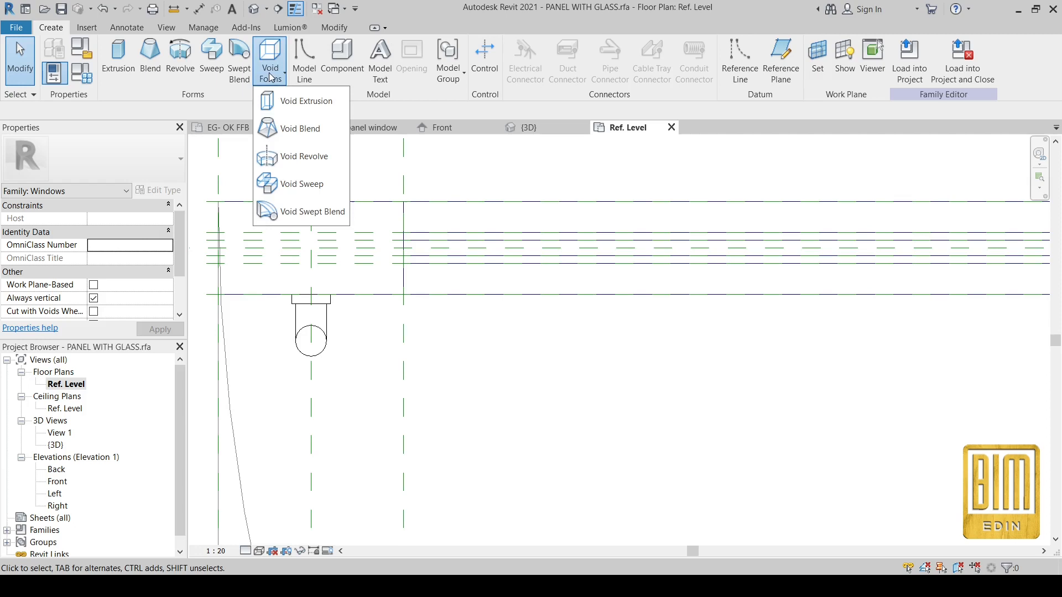
{"action": "left_click", "coordinate": [299, 102]}
{"action": "scroll", "coordinate": [472, 256], "scroll_direction": "up", "scroll_amount": 1}
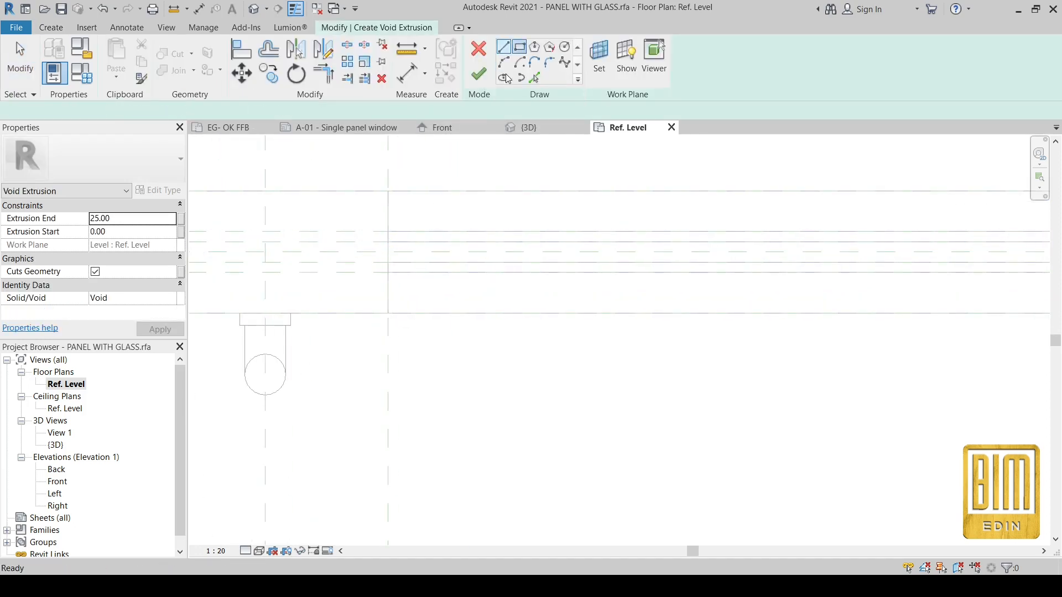
{"action": "left_click", "coordinate": [389, 242]}
{"action": "scroll", "coordinate": [396, 238], "scroll_direction": "down", "scroll_amount": 4}
{"action": "scroll", "coordinate": [959, 247], "scroll_direction": "up", "scroll_amount": 3}
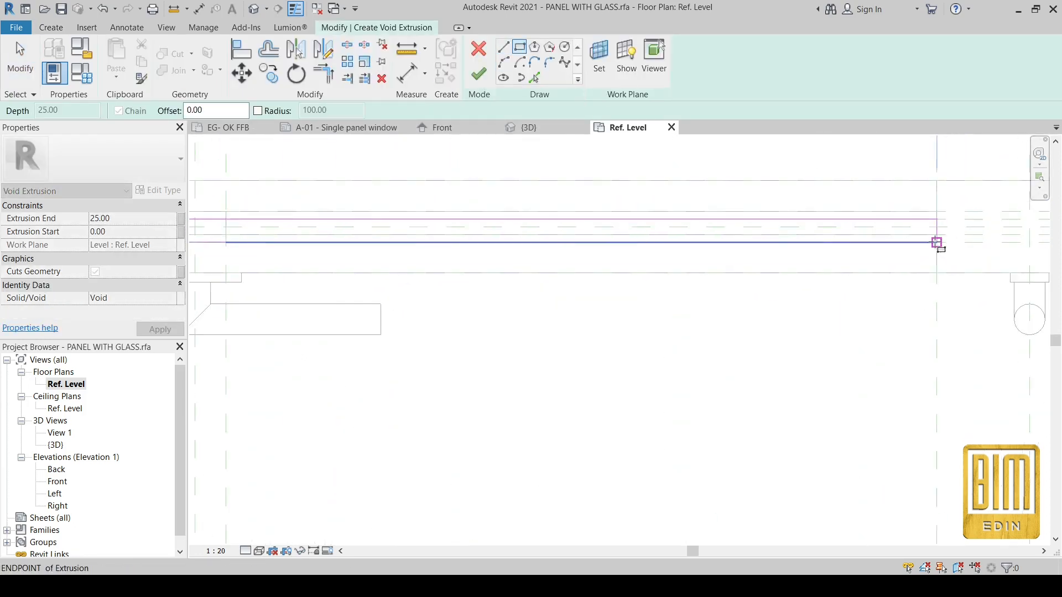
{"action": "left_click", "coordinate": [937, 242]}
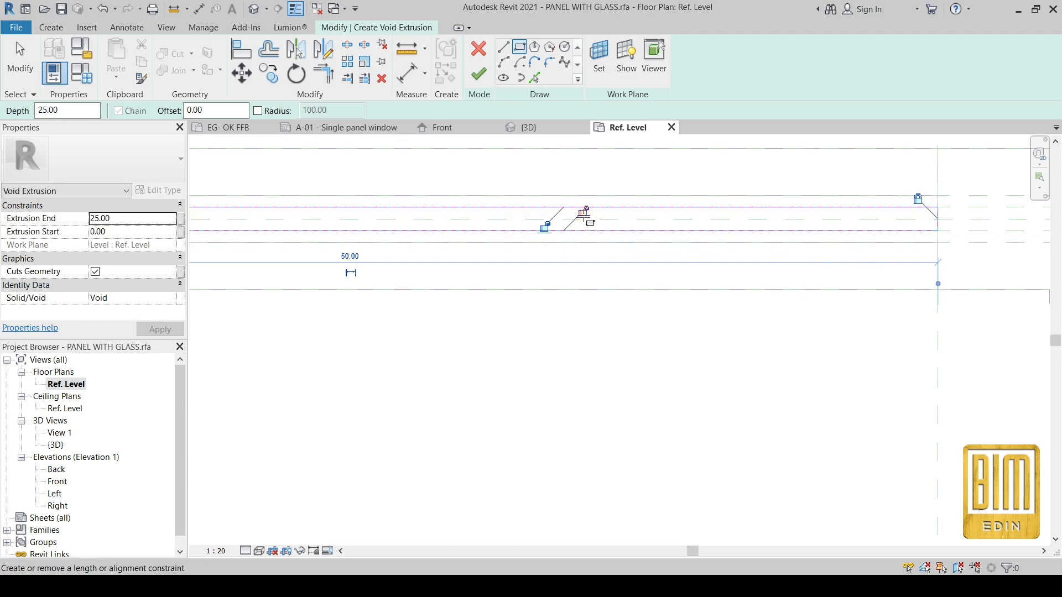
Lock the void rectangle's edges to the glass faces and inner frame planes, and finish the void extrusion sketch.
{"action": "scroll", "coordinate": [662, 271], "scroll_direction": "down", "scroll_amount": 5}
{"action": "scroll", "coordinate": [449, 276], "scroll_direction": "up", "scroll_amount": 2}
{"action": "scroll", "coordinate": [666, 268], "scroll_direction": "down", "scroll_amount": 3}
{"action": "scroll", "coordinate": [325, 266], "scroll_direction": "up", "scroll_amount": 6}
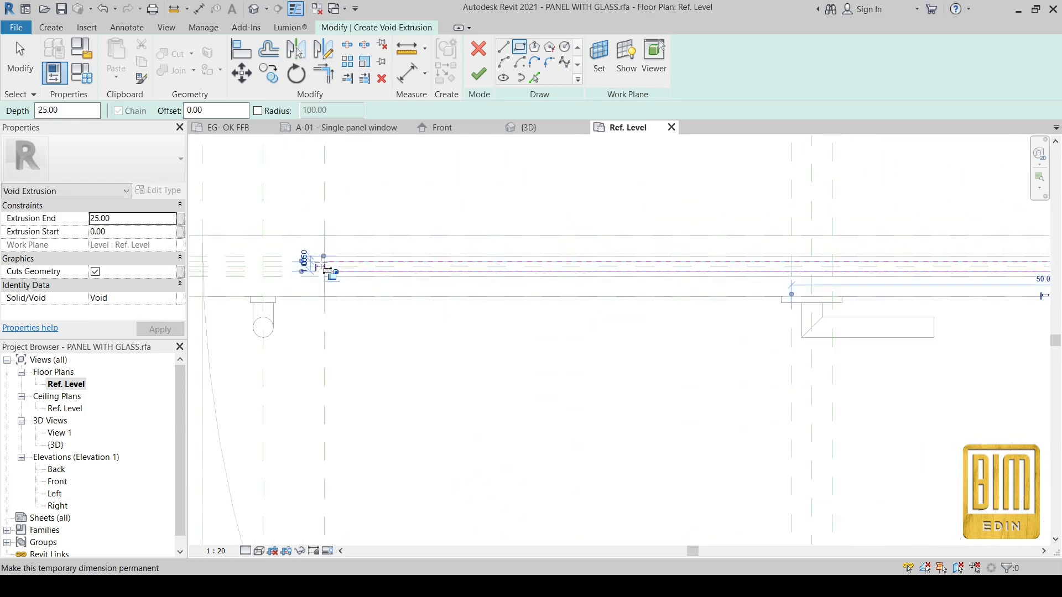
{"action": "scroll", "coordinate": [474, 166], "scroll_direction": "down", "scroll_amount": 3}
{"action": "left_click", "coordinate": [479, 74]}
{"action": "scroll", "coordinate": [503, 250], "scroll_direction": "up", "scroll_amount": 4}
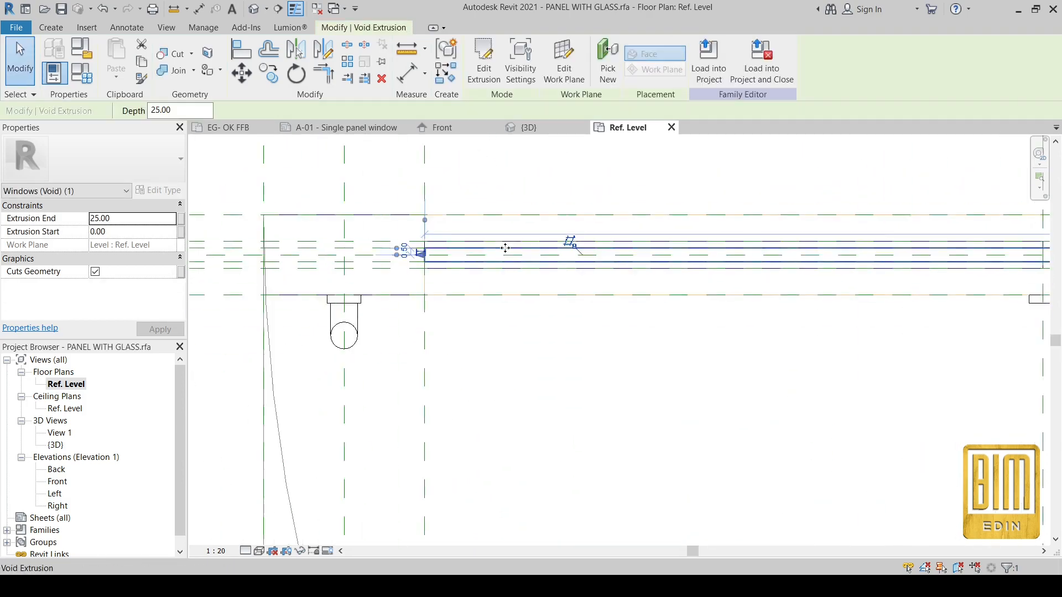
In the 3D view, stretch the void extrusion's upper end to about 54.81 and raise its lower end above the panel's sill.
{"action": "left_click", "coordinate": [254, 12]}
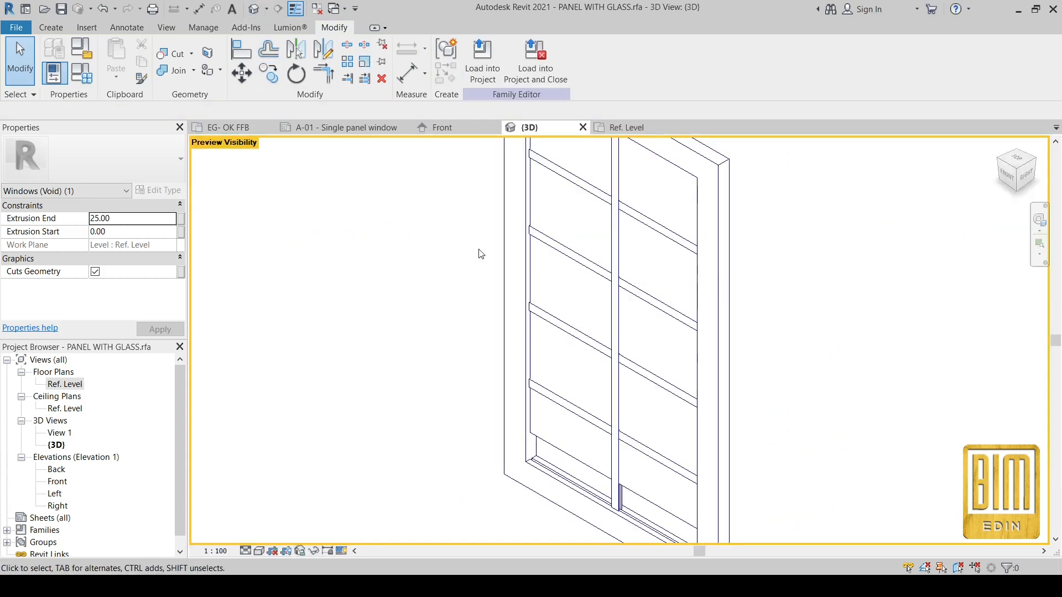
{"action": "scroll", "coordinate": [477, 248], "scroll_direction": "down", "scroll_amount": 3}
{"action": "scroll", "coordinate": [621, 363], "scroll_direction": "up", "scroll_amount": 5}
{"action": "left_click", "coordinate": [626, 357]}
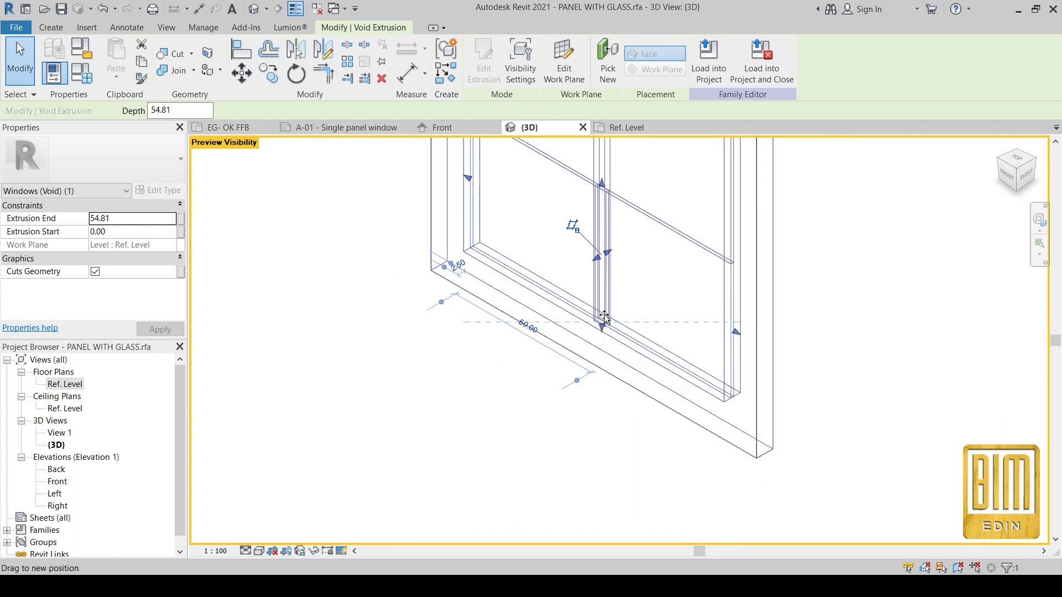
{"action": "left_click", "coordinate": [422, 392]}
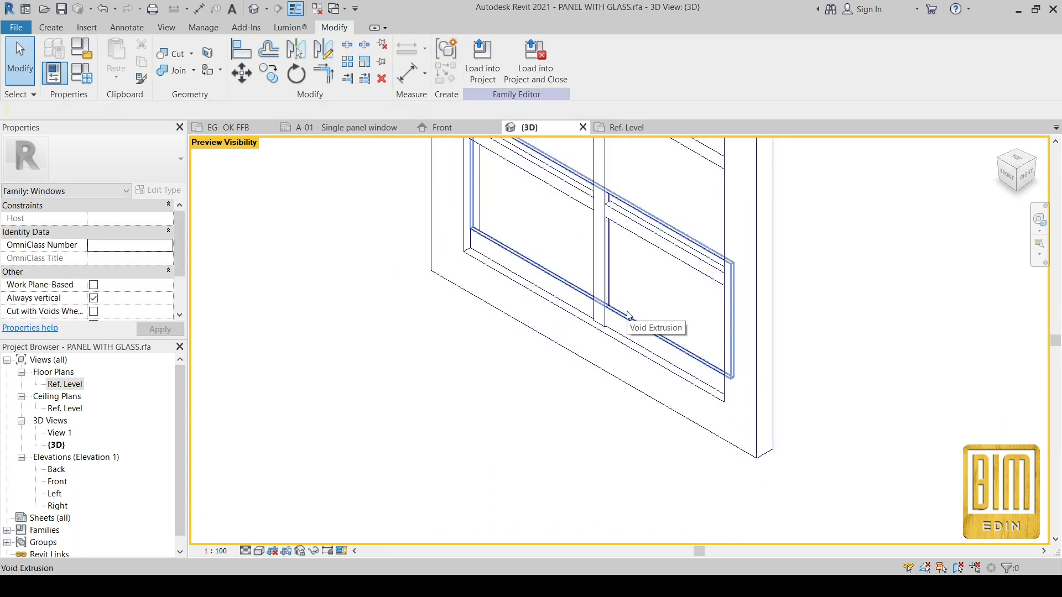
Uncut the glass from the void extrusion.
{"action": "left_click", "coordinate": [191, 54]}
{"action": "left_click", "coordinate": [198, 104]}
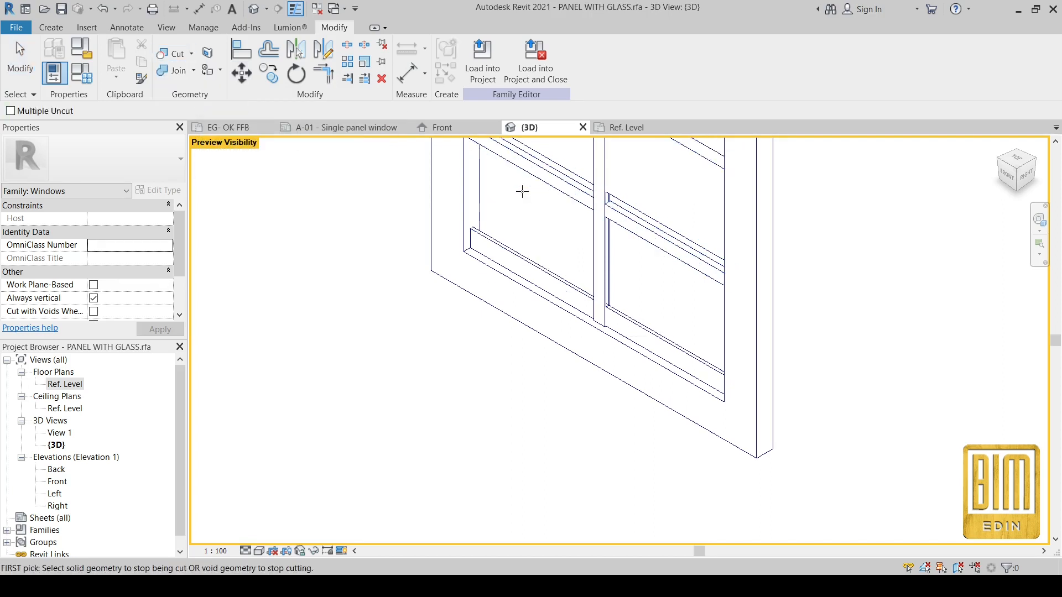
{"action": "left_click", "coordinate": [501, 244]}
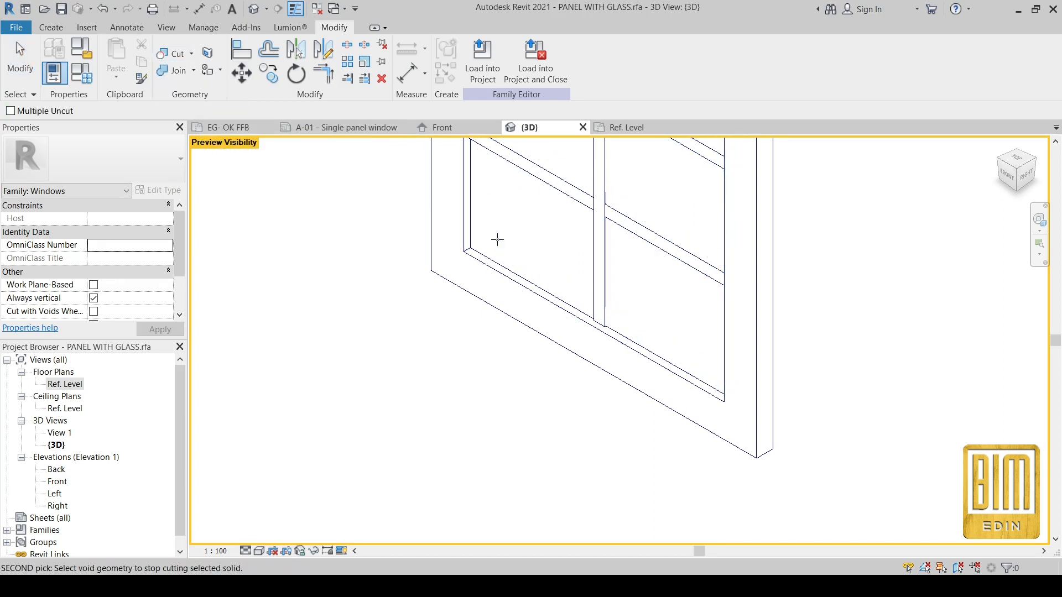
{"action": "key", "text": "Escape"}
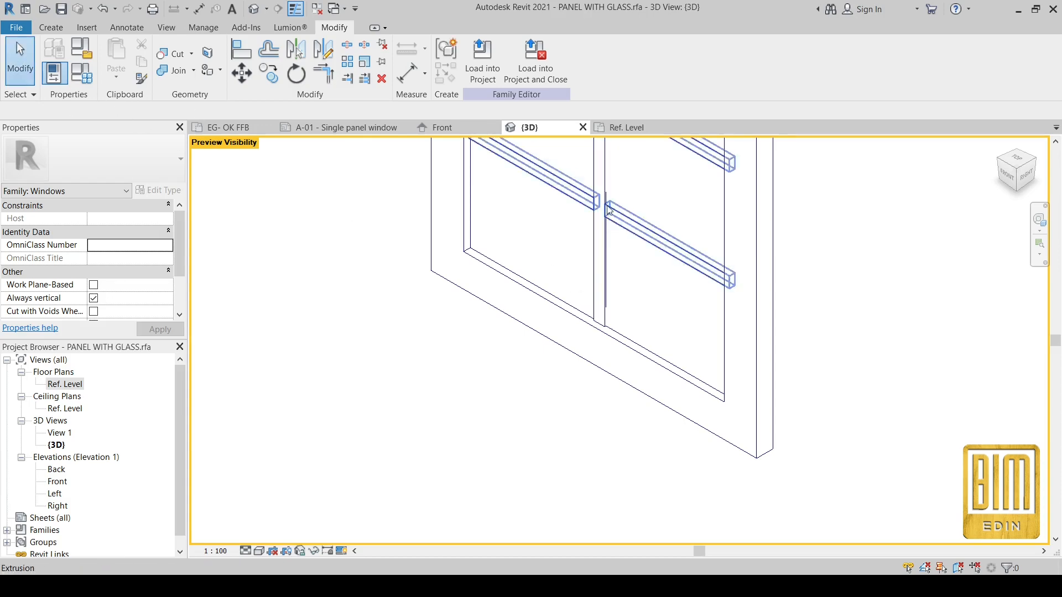
In the Front elevation, align the void extrusion's upper end to the inner edge of the upper frame rail and lock it.
{"action": "middle_click_drag", "start_coordinate": [702, 188], "coordinate": [662, 316]}
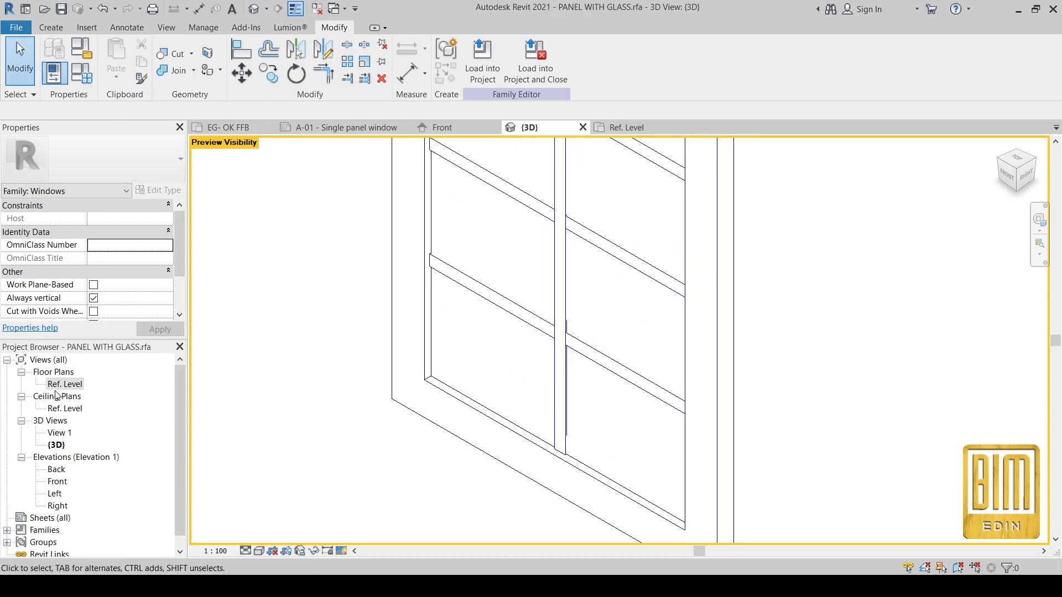
{"action": "double_click", "coordinate": [57, 482]}
{"action": "scroll", "coordinate": [631, 303], "scroll_direction": "down", "scroll_amount": 2}
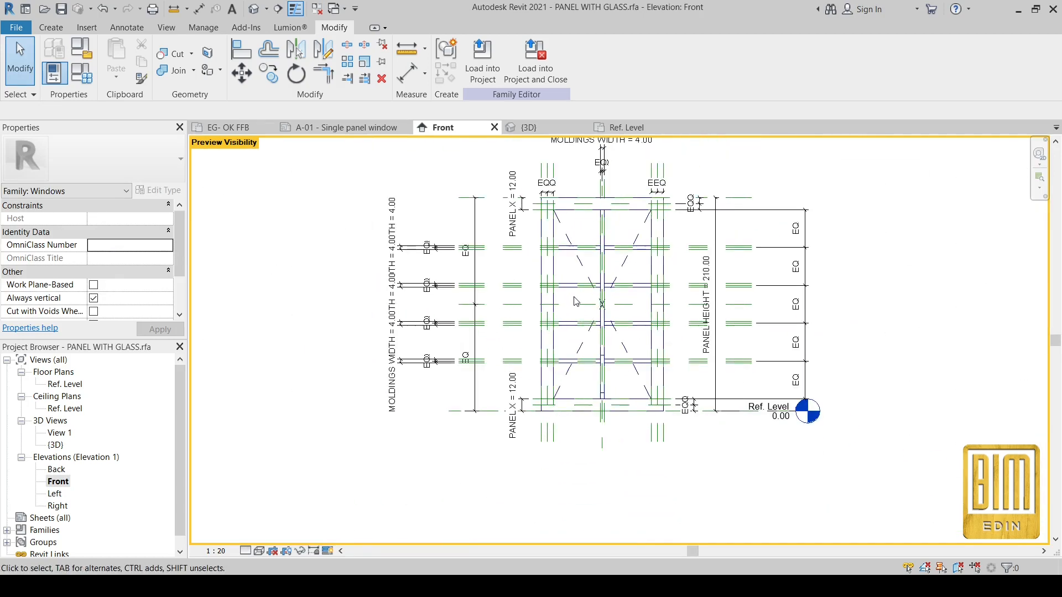
{"action": "left_click", "coordinate": [241, 49]}
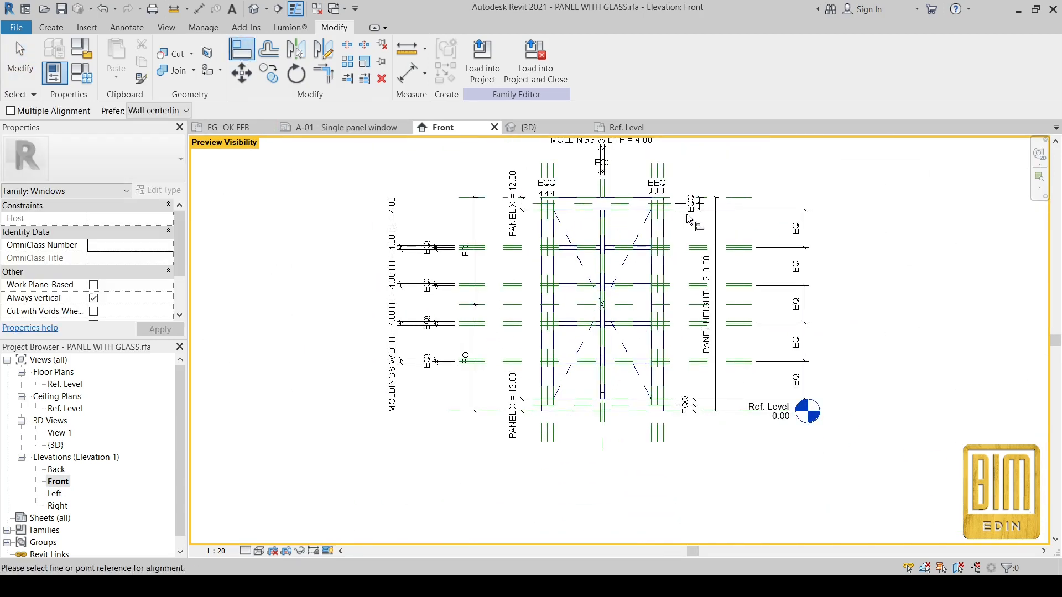
{"action": "scroll", "coordinate": [664, 211], "scroll_direction": "up", "scroll_amount": 3}
{"action": "scroll", "coordinate": [659, 210], "scroll_direction": "down", "scroll_amount": 3}
{"action": "scroll", "coordinate": [572, 429], "scroll_direction": "up", "scroll_amount": 4}
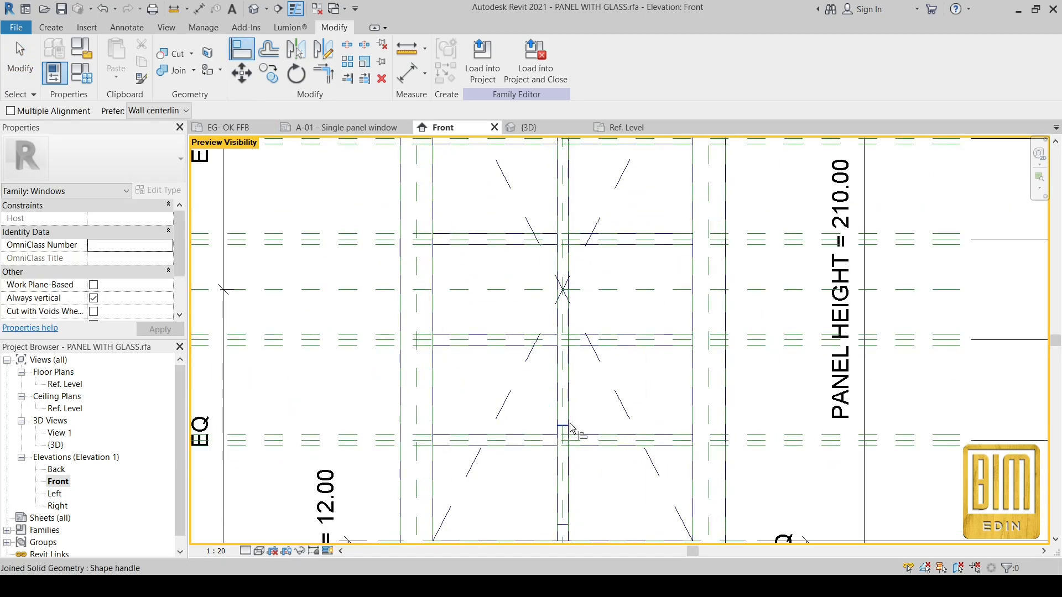
{"action": "scroll", "coordinate": [575, 413], "scroll_direction": "down", "scroll_amount": 2}
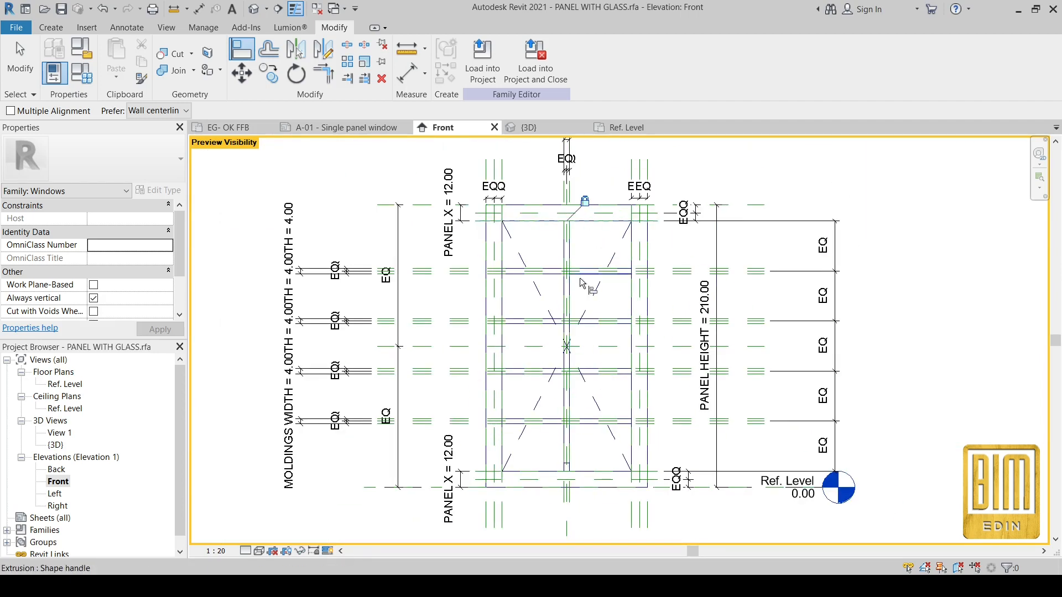
{"action": "scroll", "coordinate": [580, 281], "scroll_direction": "down", "scroll_amount": 1}
Align the void extrusion's lower end to the inner edge of the lower frame rail and lock it.
{"action": "scroll", "coordinate": [495, 450], "scroll_direction": "up", "scroll_amount": 4}
{"action": "left_click", "coordinate": [530, 430]}
{"action": "left_click", "coordinate": [692, 430]}
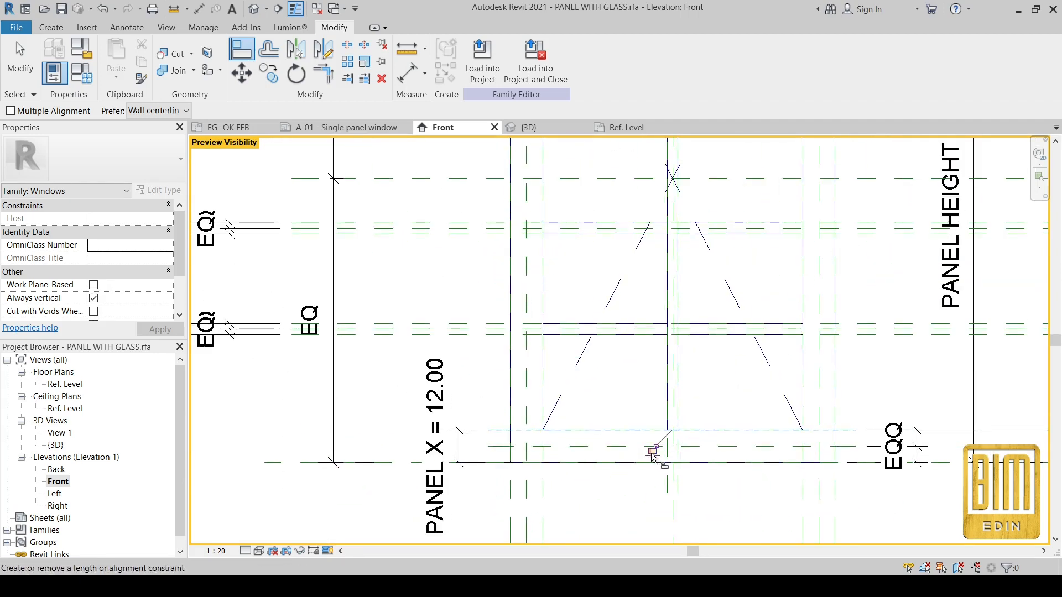
Cut the horizontal moldings extrusion with the full-height void extrusion in the 3D view.
{"action": "left_click", "coordinate": [254, 8]}
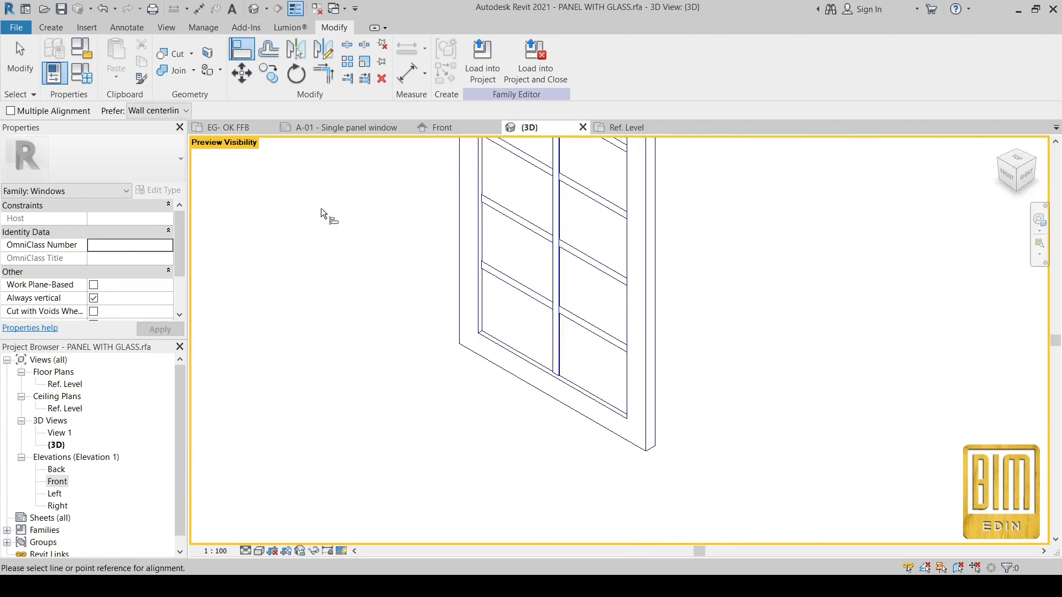
{"action": "key", "text": "Escape"}
{"action": "scroll", "coordinate": [526, 275], "scroll_direction": "up", "scroll_amount": 5}
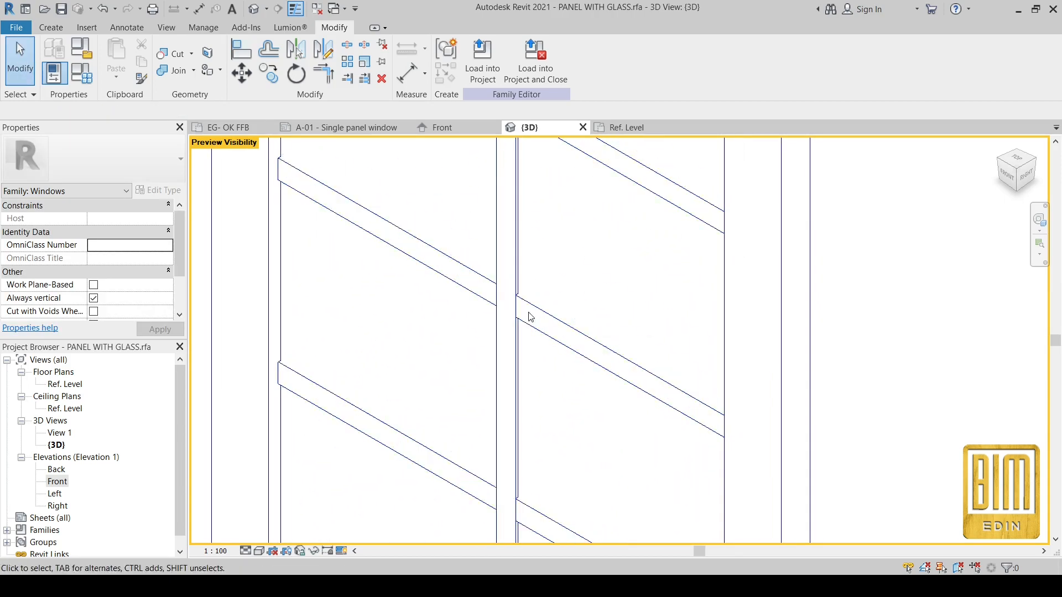
{"action": "scroll", "coordinate": [547, 318], "scroll_direction": "down", "scroll_amount": 5}
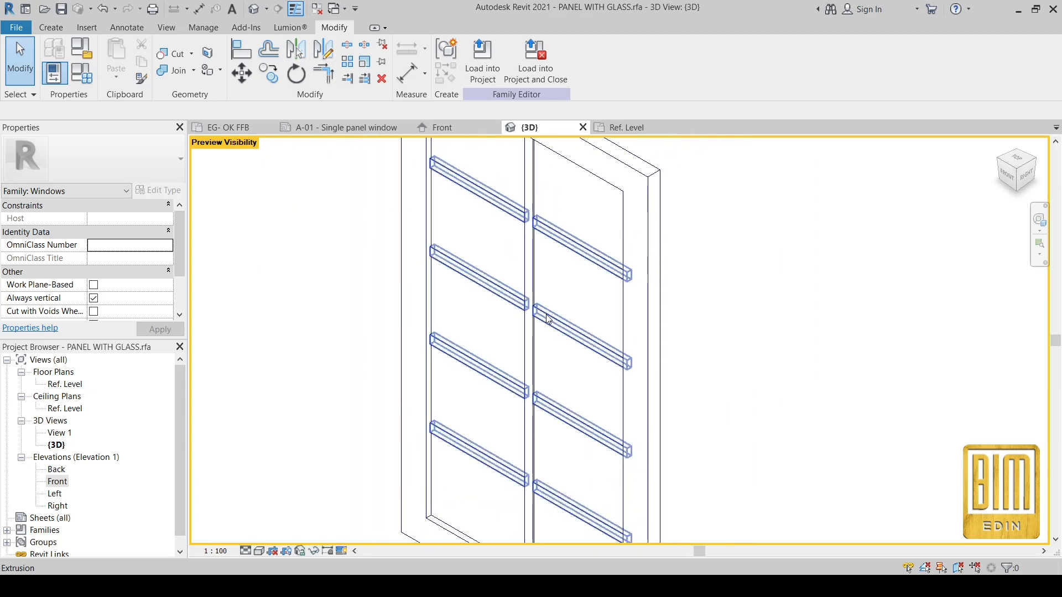
{"action": "scroll", "coordinate": [547, 319], "scroll_direction": "up", "scroll_amount": 6}
{"action": "left_click", "coordinate": [167, 59]}
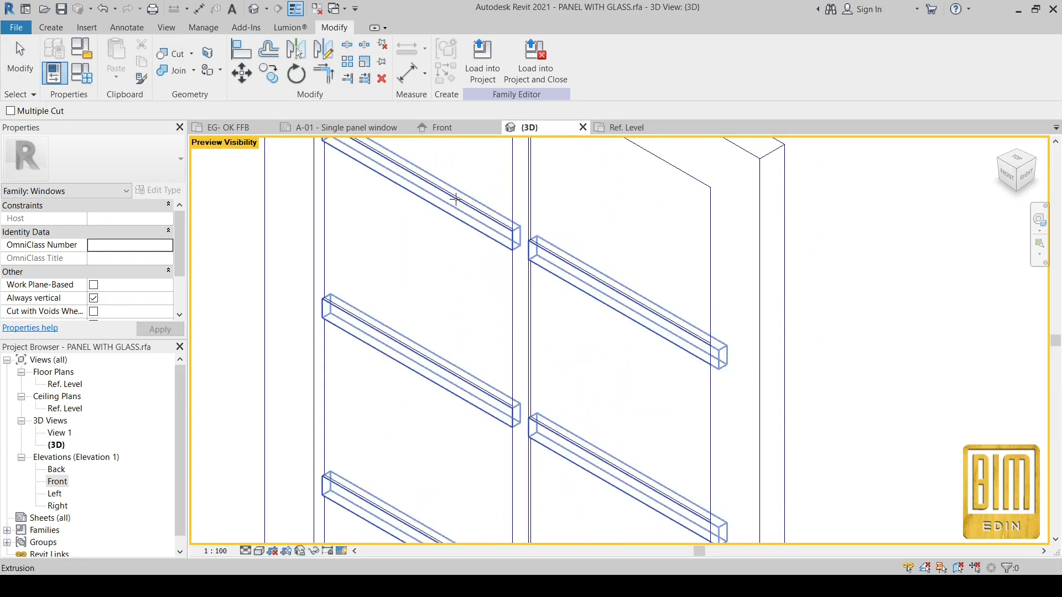
{"action": "scroll", "coordinate": [415, 201], "scroll_direction": "down", "scroll_amount": 3}
{"action": "key", "text": "Escape"}
{"action": "scroll", "coordinate": [445, 193], "scroll_direction": "down", "scroll_amount": 3}
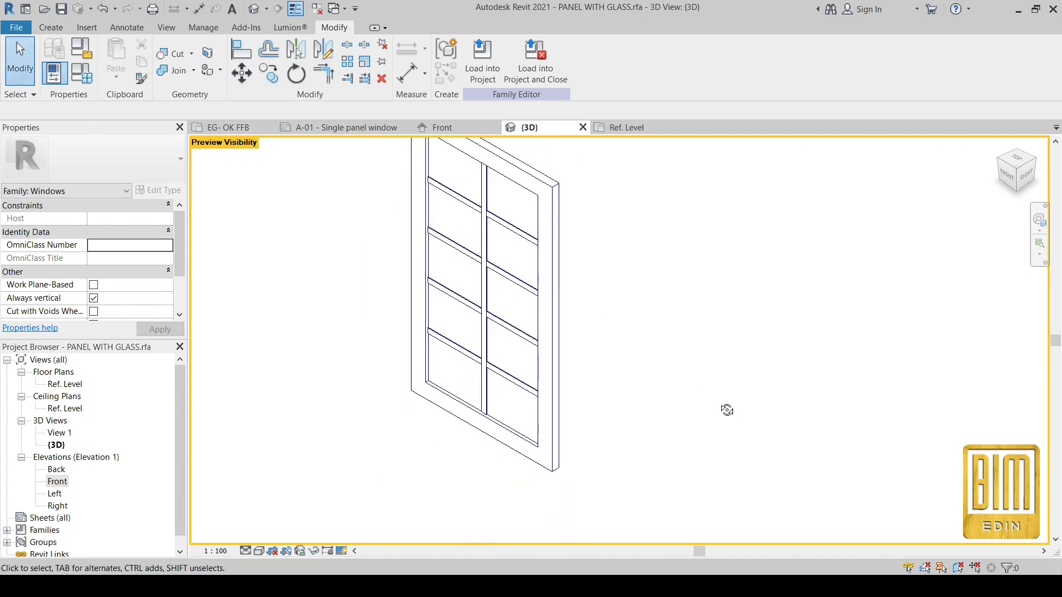
Set MOLDINGS WIDTH to 2 in the family types, removing the constraints that conflict with it.
{"action": "middle_click_drag", "start_coordinate": [553, 420], "coordinate": [763, 327], "text": "shift"}
{"action": "scroll", "coordinate": [555, 238], "scroll_direction": "up", "scroll_amount": 5}
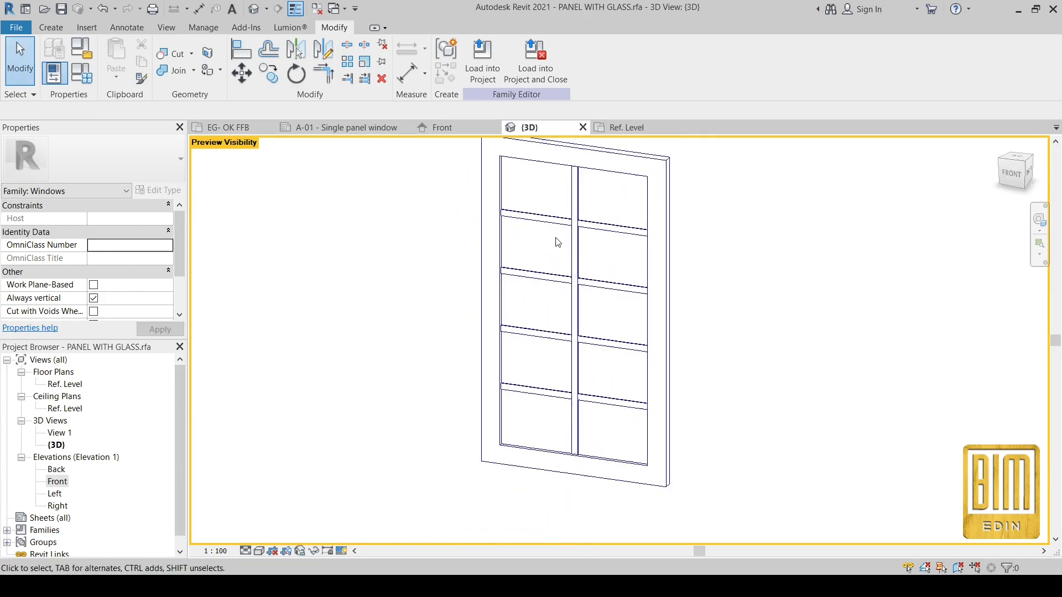
{"action": "key", "text": "f"}
{"action": "key", "text": "t"}
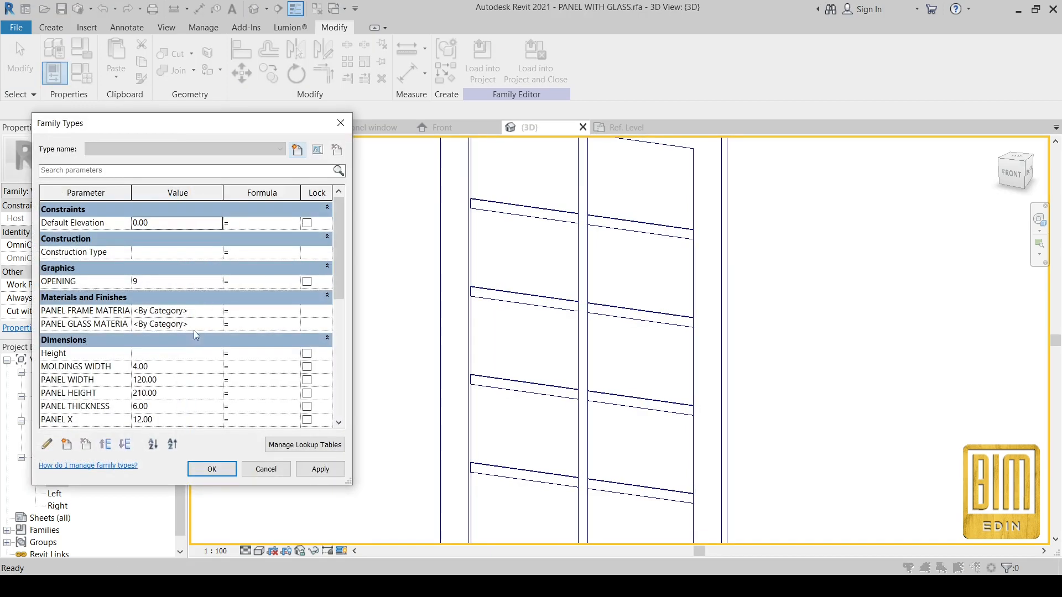
{"action": "left_click", "coordinate": [175, 369]}
{"action": "type", "text": "2"}
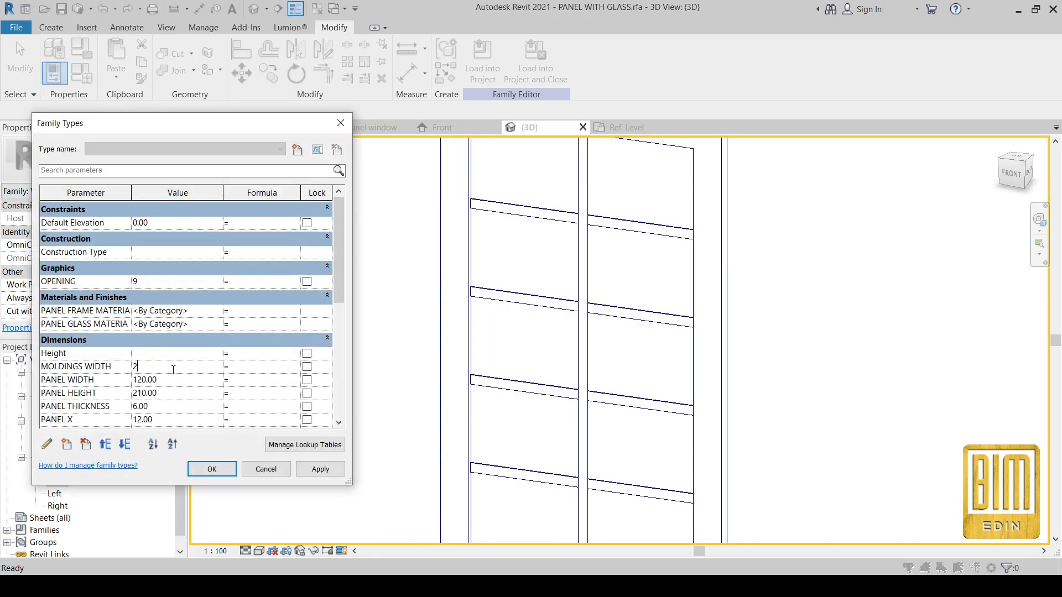
{"action": "left_click", "coordinate": [323, 469]}
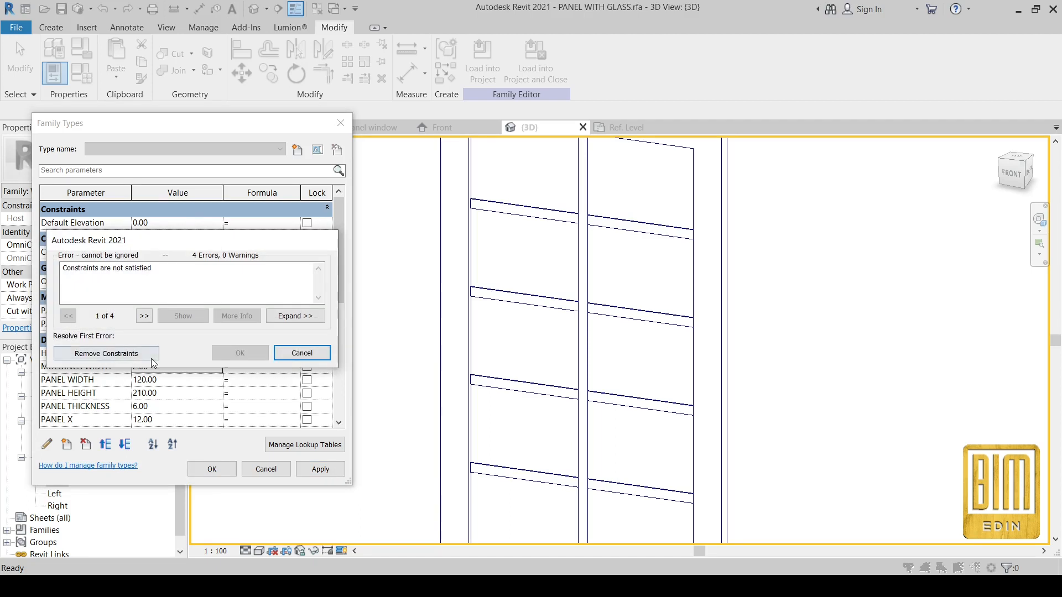
{"action": "left_click", "coordinate": [132, 356]}
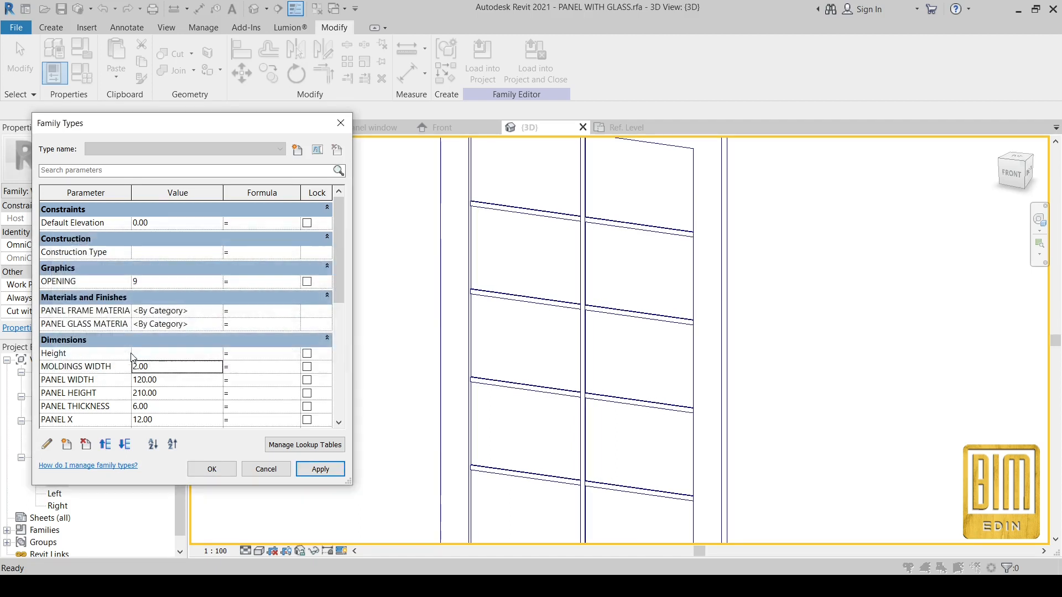
{"action": "left_click", "coordinate": [321, 470]}
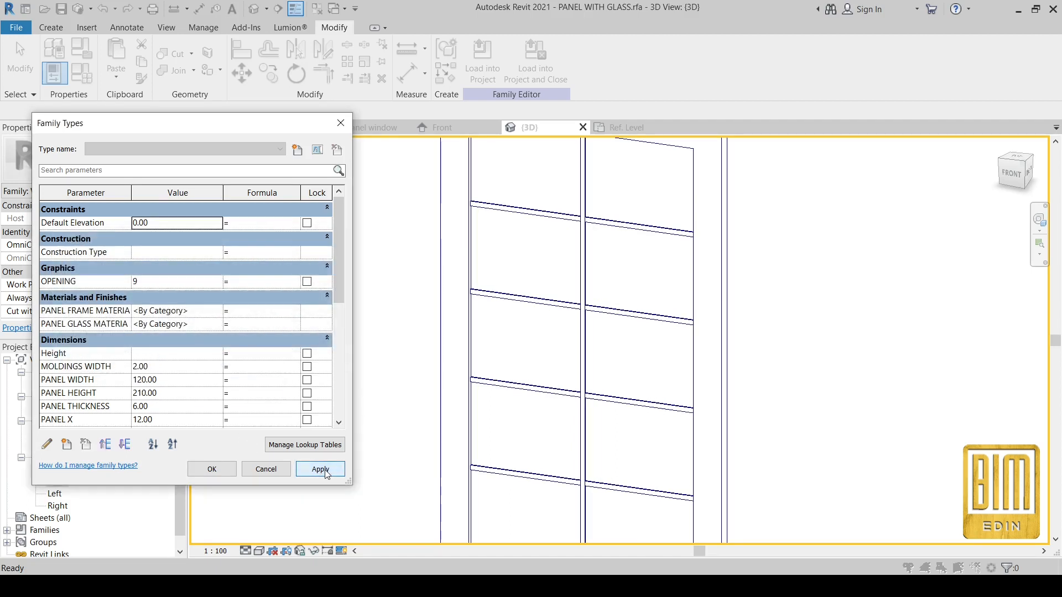
Set MOLDINGS WIDTH to 3, accept the family types and inspect the moldings in the 3D view.
{"action": "left_click", "coordinate": [196, 366]}
{"action": "type", "text": "3"}
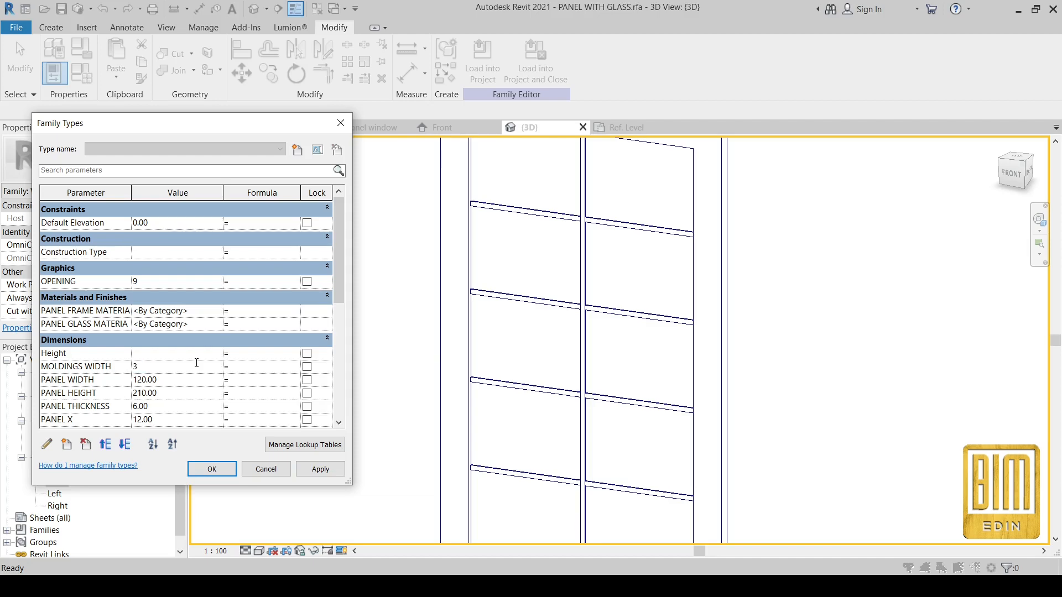
{"action": "left_click", "coordinate": [320, 469]}
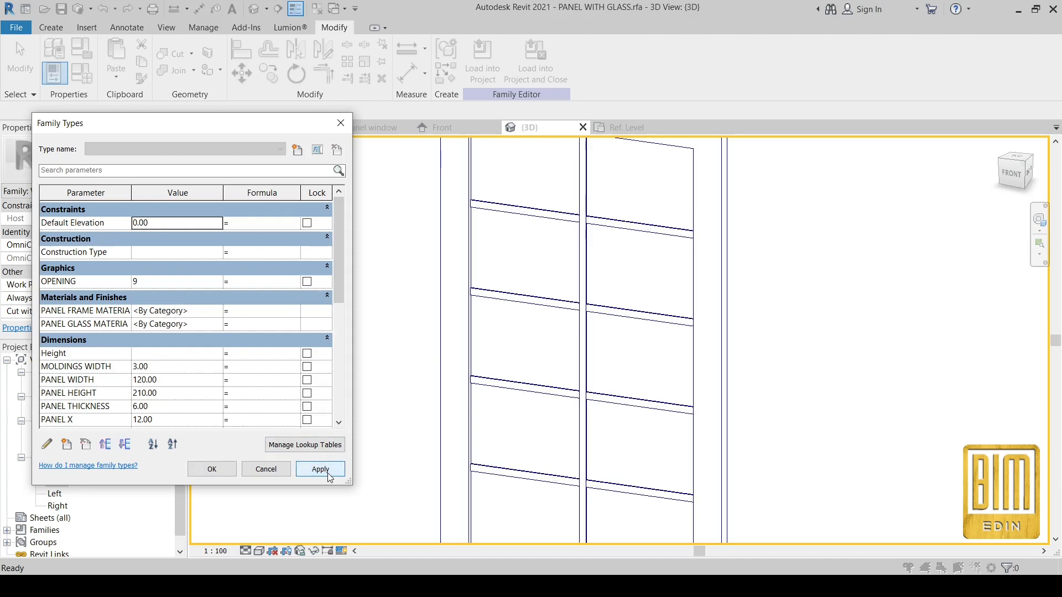
{"action": "left_click", "coordinate": [221, 471]}
{"action": "scroll", "coordinate": [332, 249], "scroll_direction": "down", "scroll_amount": 2}
{"action": "middle_click_drag", "start_coordinate": [628, 290], "coordinate": [687, 379], "text": "shift"}
{"action": "scroll", "coordinate": [489, 376], "scroll_direction": "up", "scroll_amount": 5}
{"action": "scroll", "coordinate": [437, 271], "scroll_direction": "down", "scroll_amount": 5}
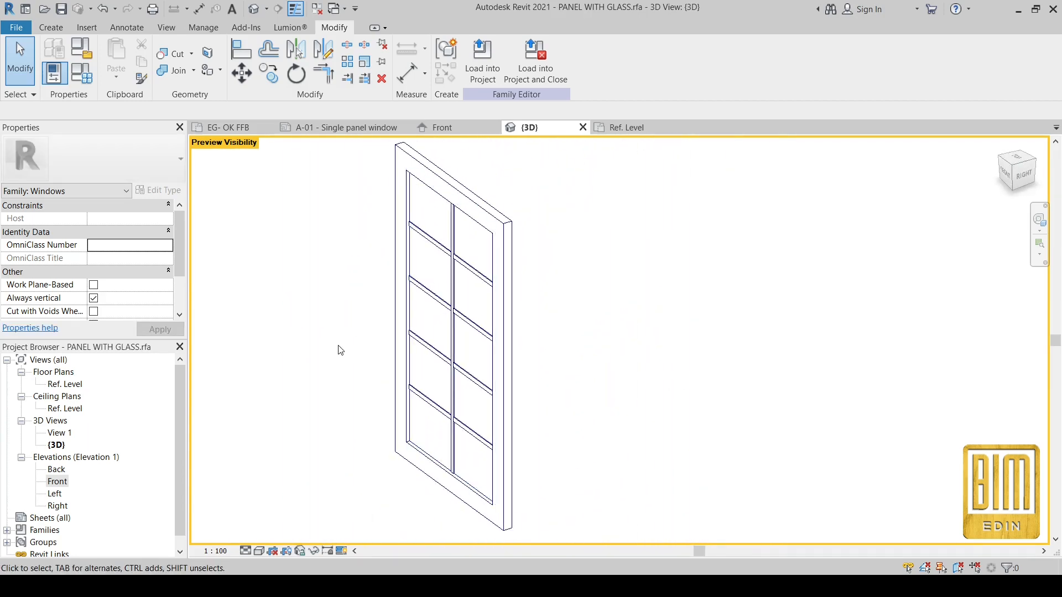
Set PANEL WIDTH to 90 in the family types and apply it to the window panel.
{"action": "left_click", "coordinate": [81, 74]}
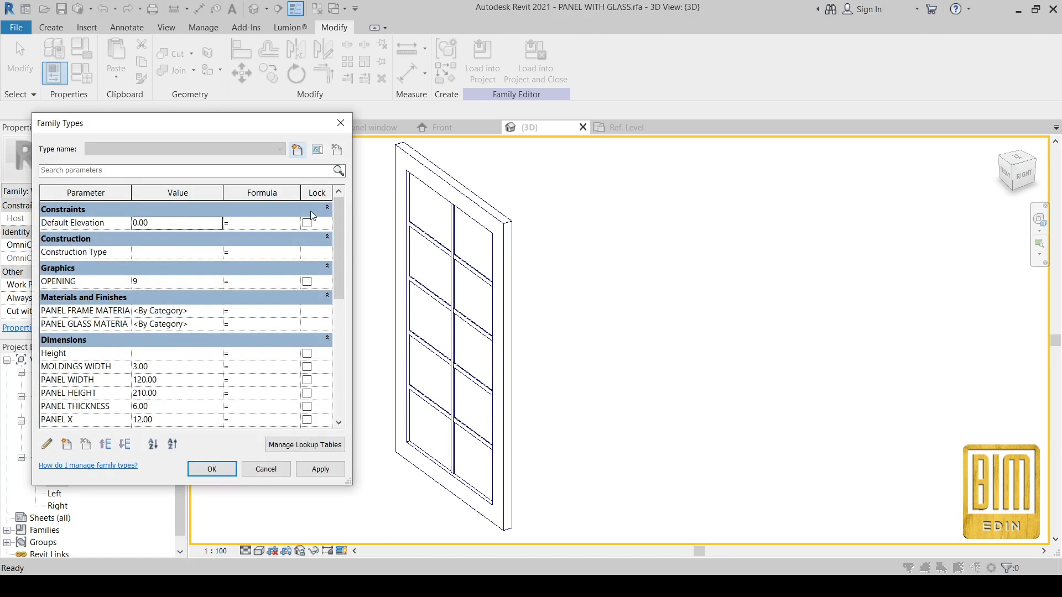
{"action": "scroll", "coordinate": [135, 382], "scroll_direction": "down", "scroll_amount": 2}
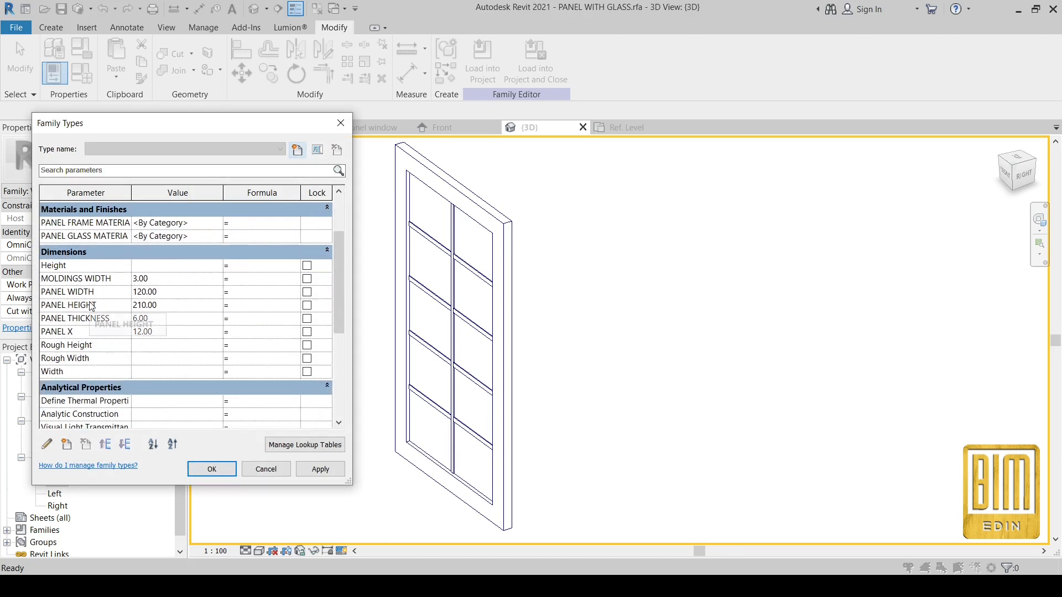
{"action": "left_click", "coordinate": [104, 278]}
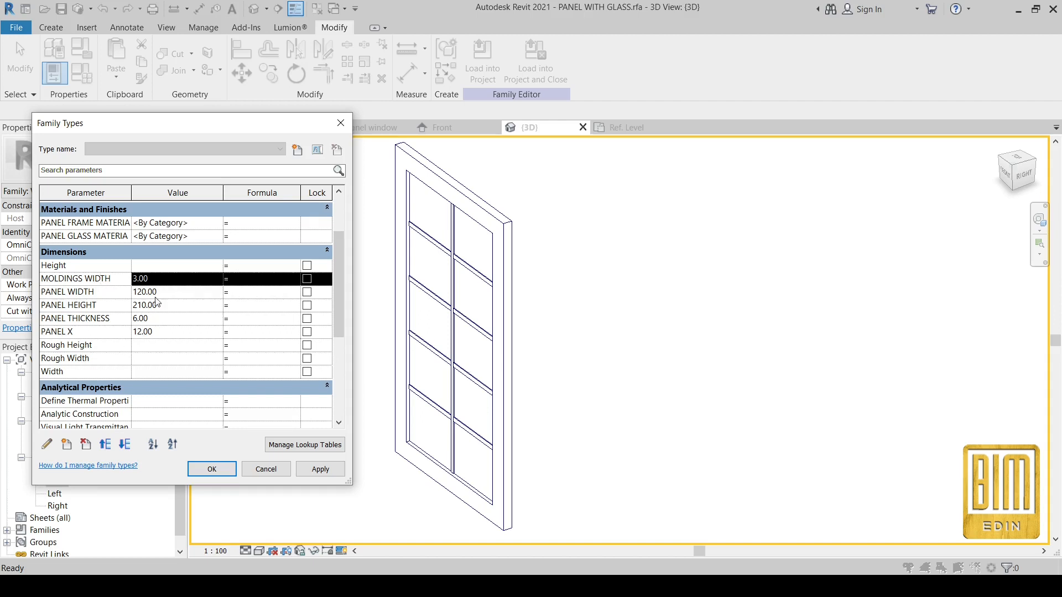
{"action": "left_click", "coordinate": [178, 292]}
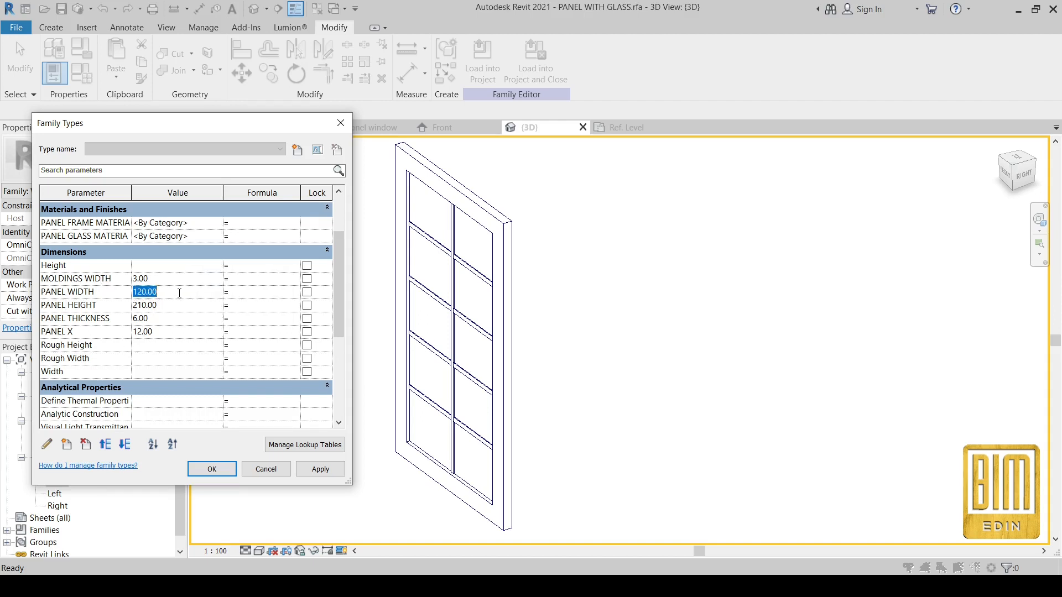
{"action": "type", "text": "90"}
{"action": "left_click", "coordinate": [320, 470]}
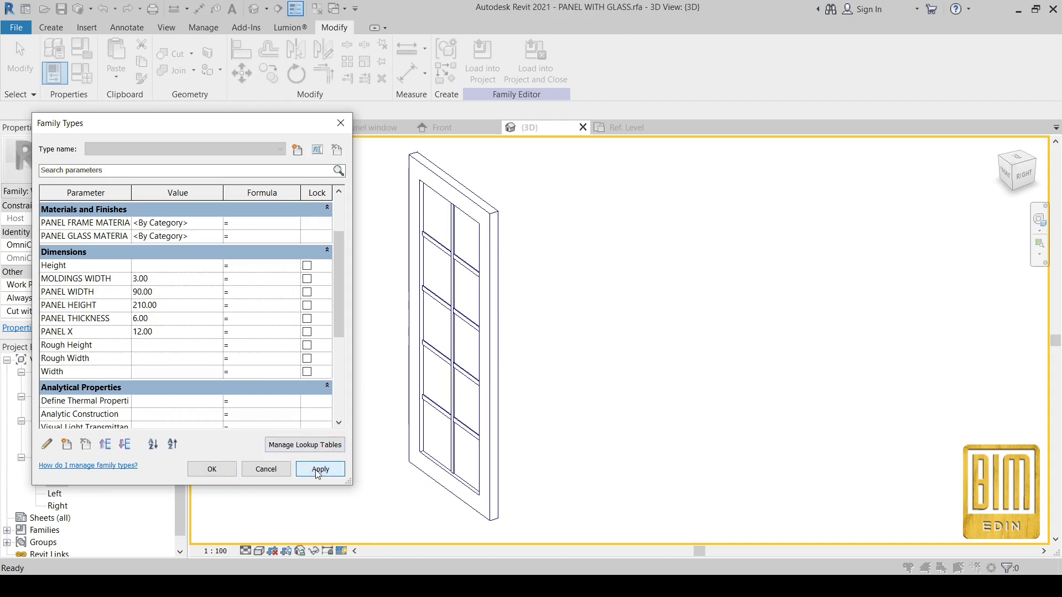
Test the panel's stretching by applying a PANEL HEIGHT of 300 and 250.
{"action": "left_click", "coordinate": [188, 305]}
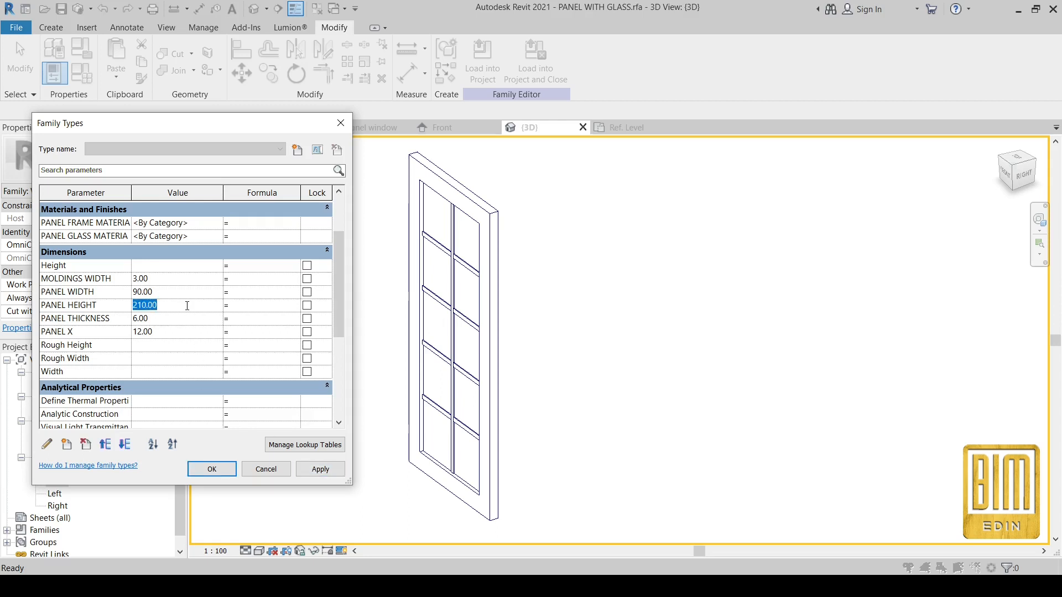
{"action": "type", "text": "300"}
{"action": "left_click", "coordinate": [334, 470]}
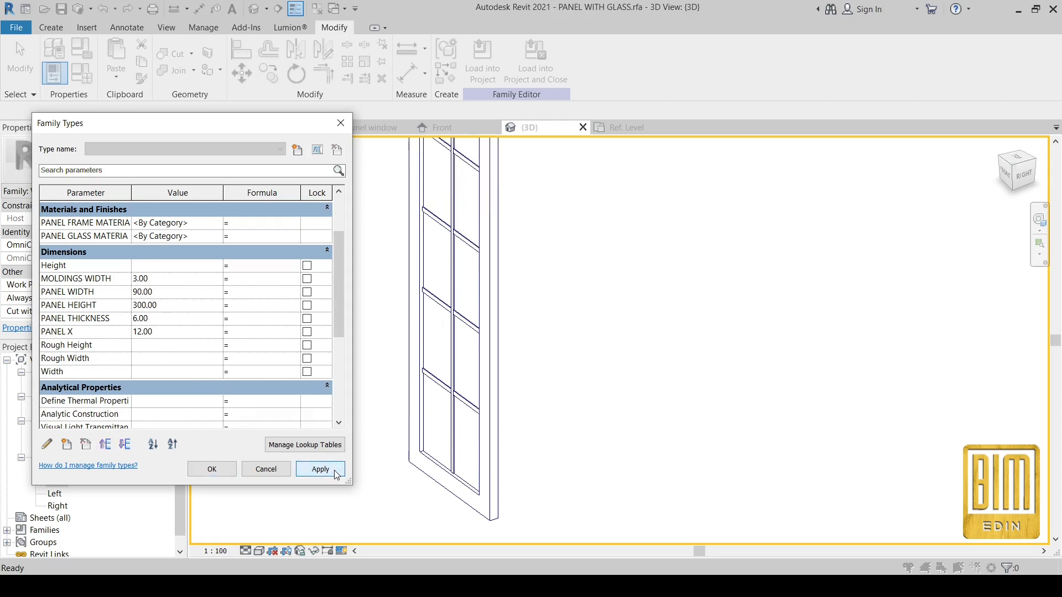
{"action": "left_click", "coordinate": [179, 306]}
{"action": "type", "text": "2"}
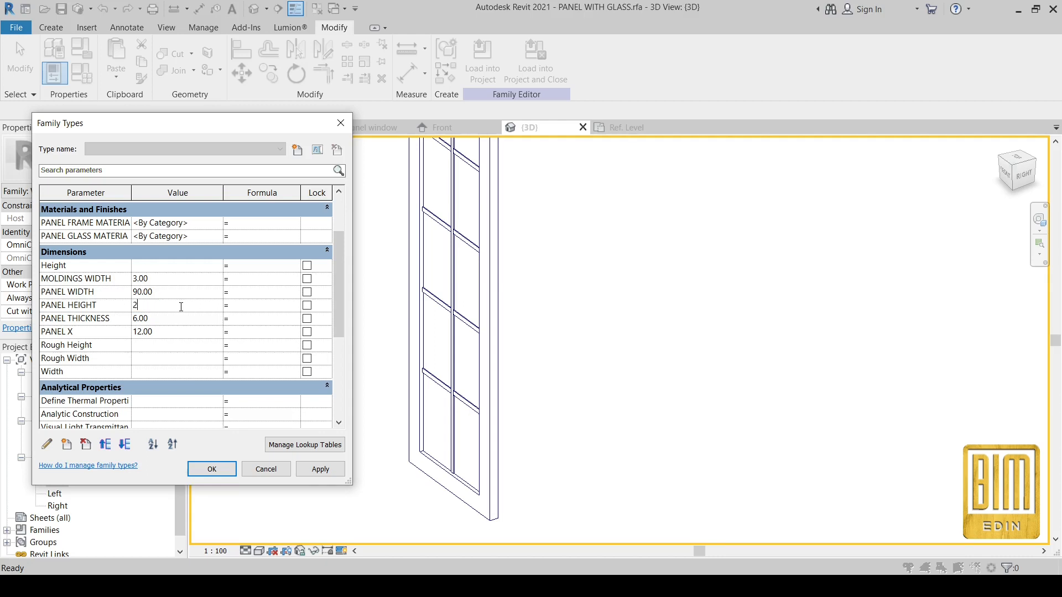
{"action": "type", "text": "50"}
{"action": "left_click", "coordinate": [332, 471]}
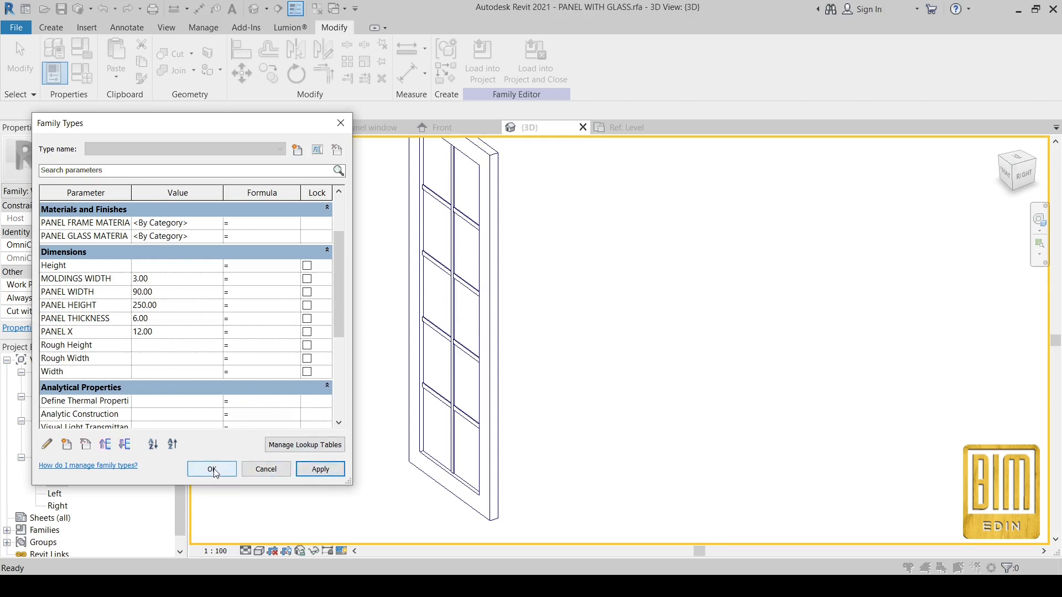
Test the panel with a PANEL HEIGHT of 180 and restore it to 210.
{"action": "left_click", "coordinate": [173, 309]}
{"action": "type", "text": "180"}
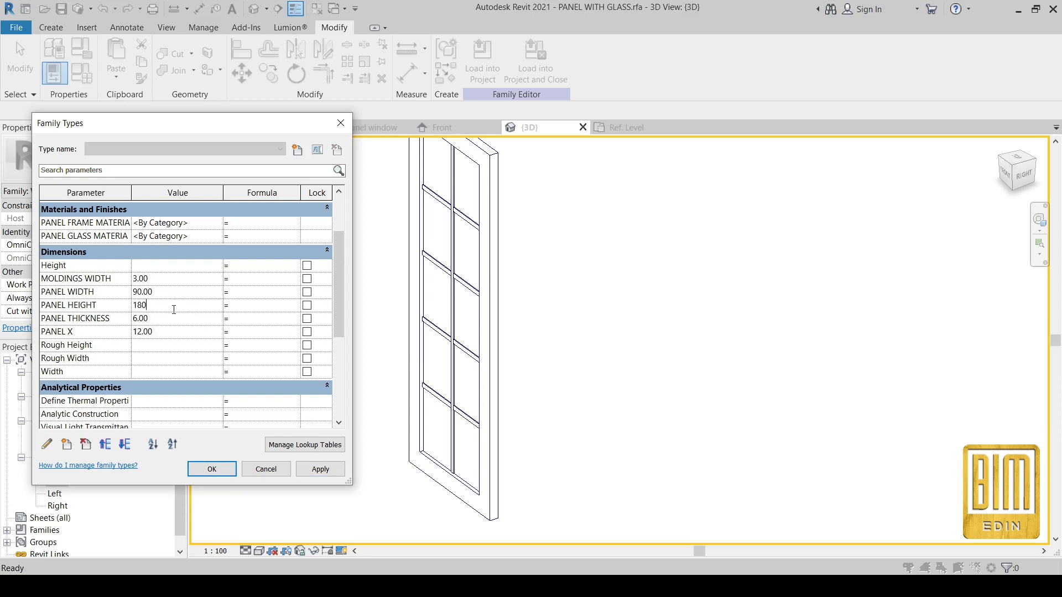
{"action": "left_click", "coordinate": [329, 473]}
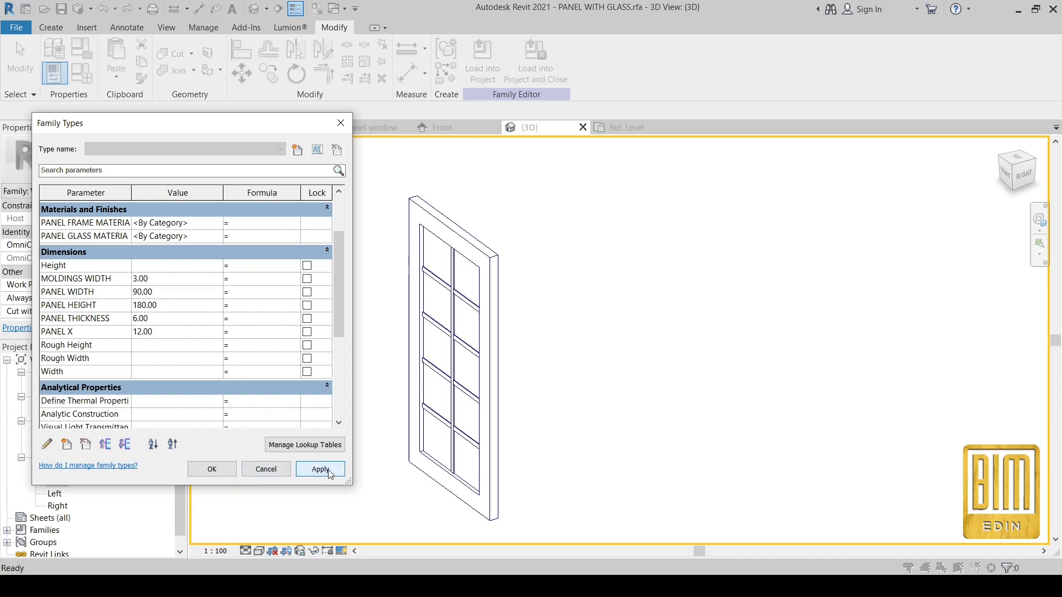
{"action": "left_click", "coordinate": [192, 308]}
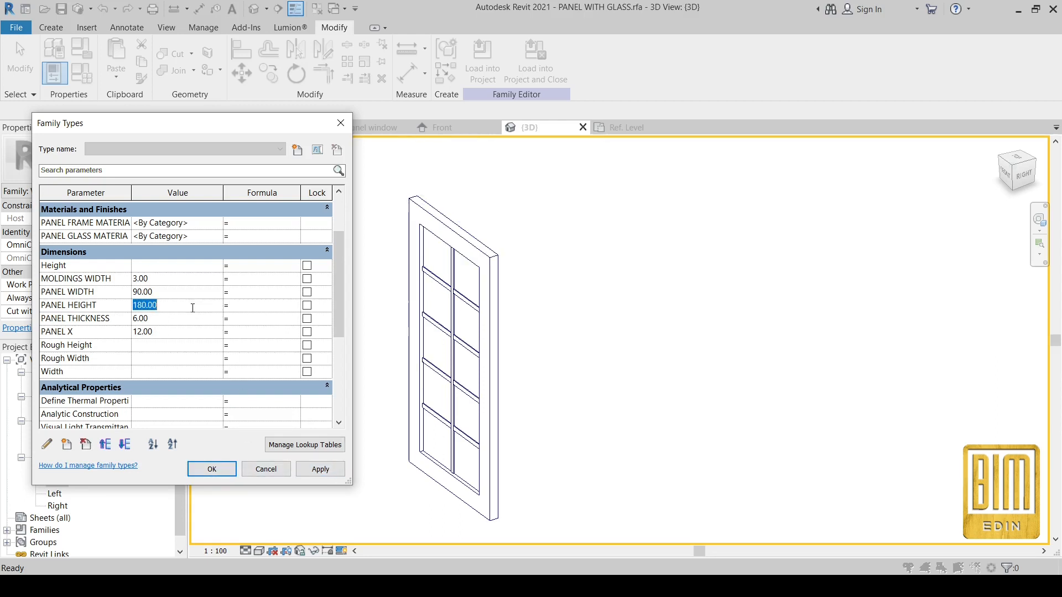
{"action": "type", "text": "210"}
{"action": "left_click", "coordinate": [318, 469]}
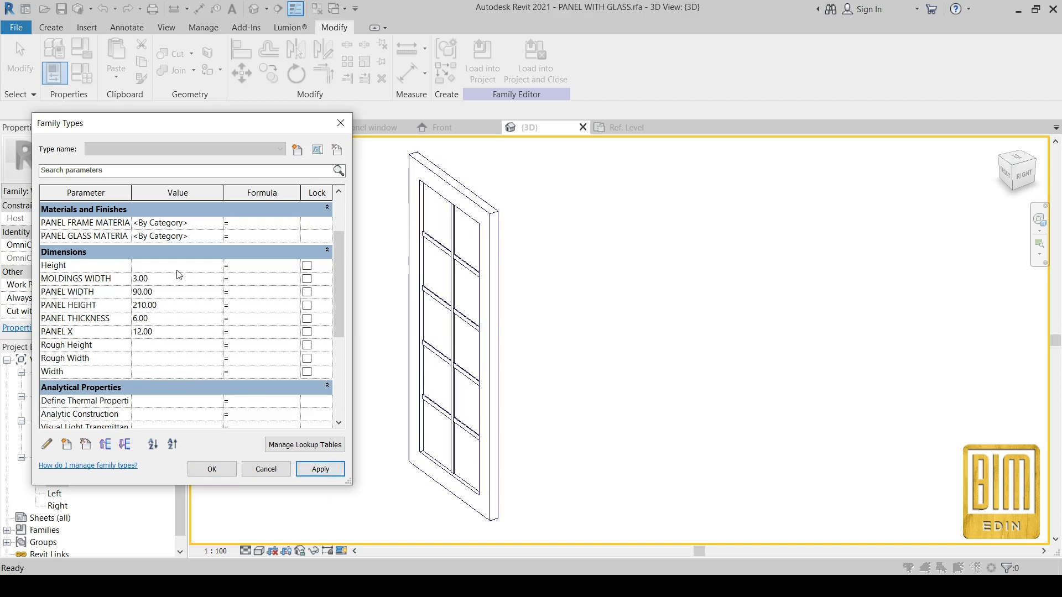
Test the moldings by applying a MOLDINGS WIDTH of 5 and 10.
{"action": "left_click", "coordinate": [178, 282]}
{"action": "type", "text": "5"}
{"action": "left_click", "coordinate": [336, 470]}
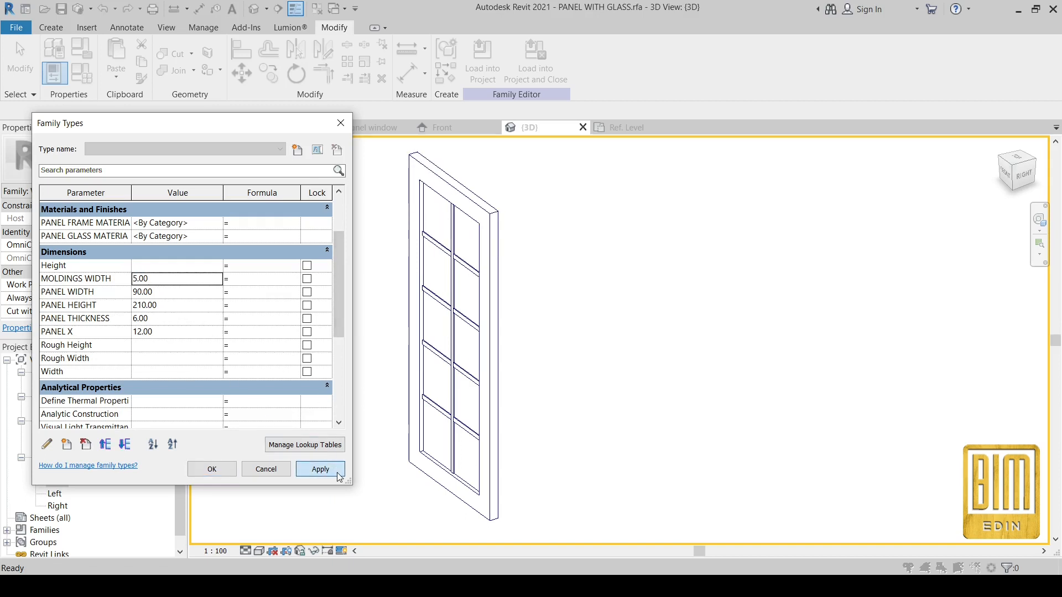
{"action": "left_click", "coordinate": [174, 282]}
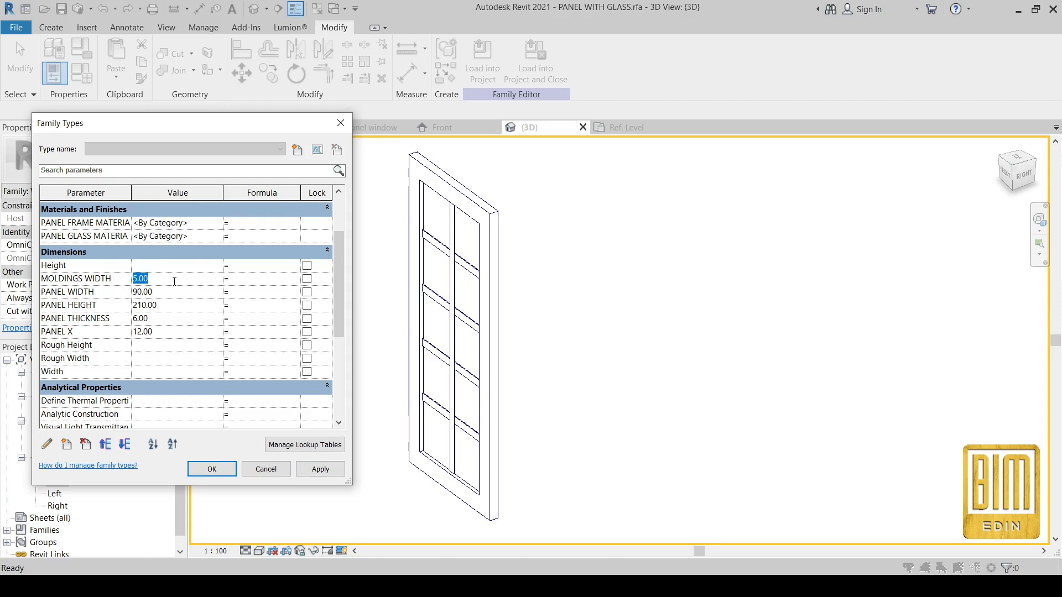
{"action": "type", "text": "10"}
{"action": "left_click", "coordinate": [320, 469]}
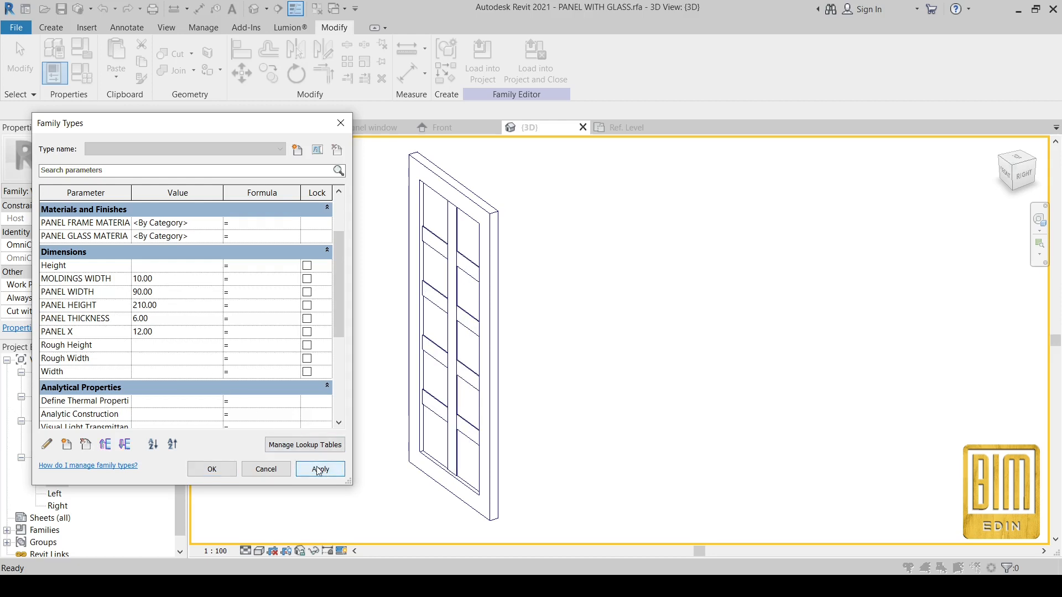
Set MOLDINGS WIDTH to 2 and accept the family types.
{"action": "left_click", "coordinate": [175, 279]}
{"action": "type", "text": "2"}
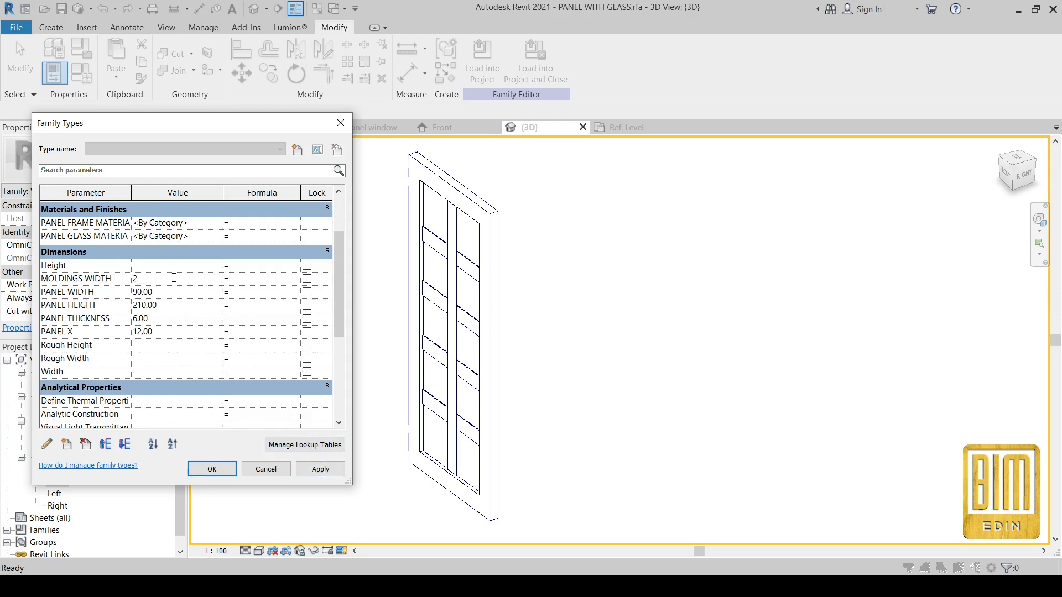
{"action": "left_click", "coordinate": [327, 473]}
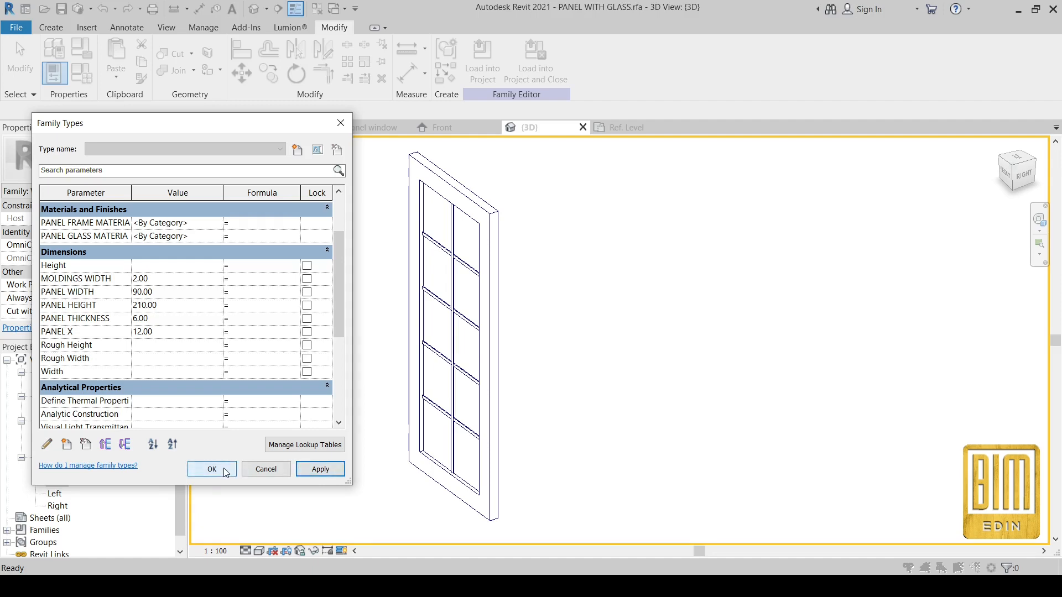
{"action": "left_click", "coordinate": [213, 469]}
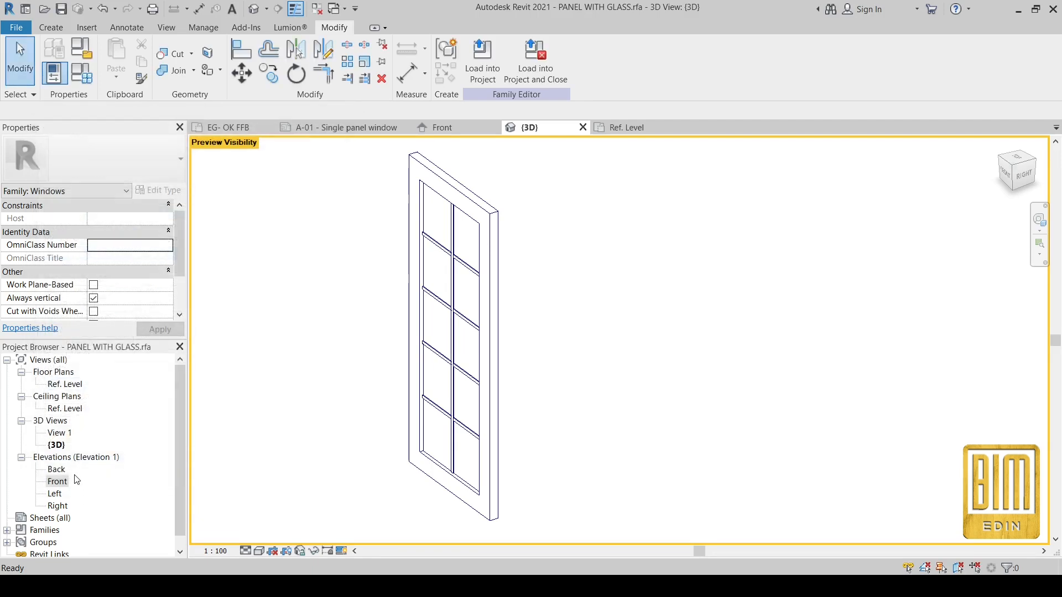
In the Ref. Level plan, test PANEL THICKNESS at 10 and restore it to 6.
{"action": "double_click", "coordinate": [62, 384]}
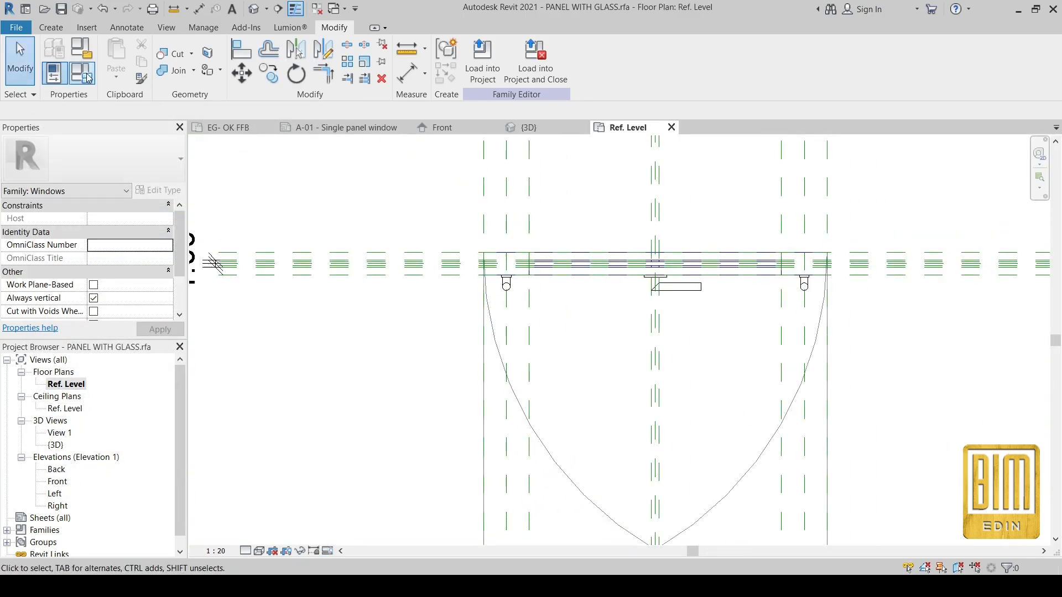
{"action": "left_click", "coordinate": [87, 76]}
{"action": "scroll", "coordinate": [183, 351], "scroll_direction": "down", "scroll_amount": 3}
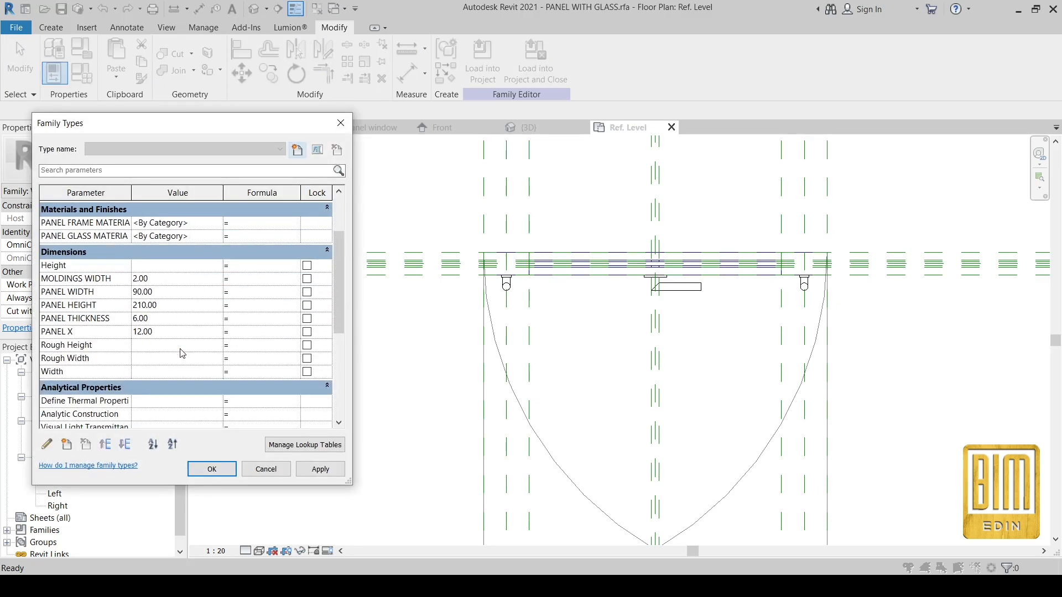
{"action": "left_click", "coordinate": [175, 319]}
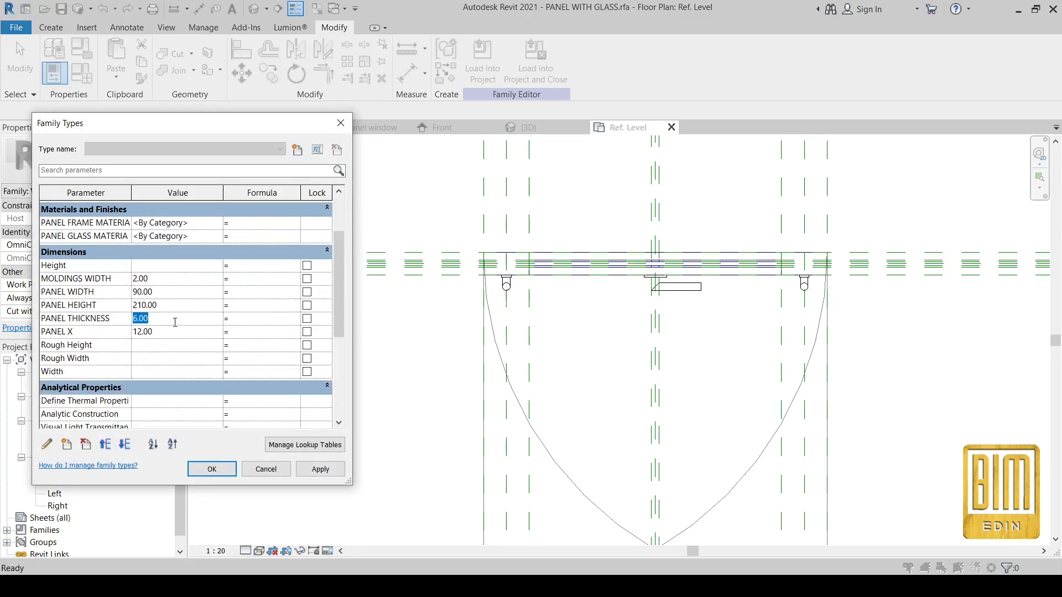
{"action": "type", "text": "10"}
{"action": "left_click", "coordinate": [320, 469]}
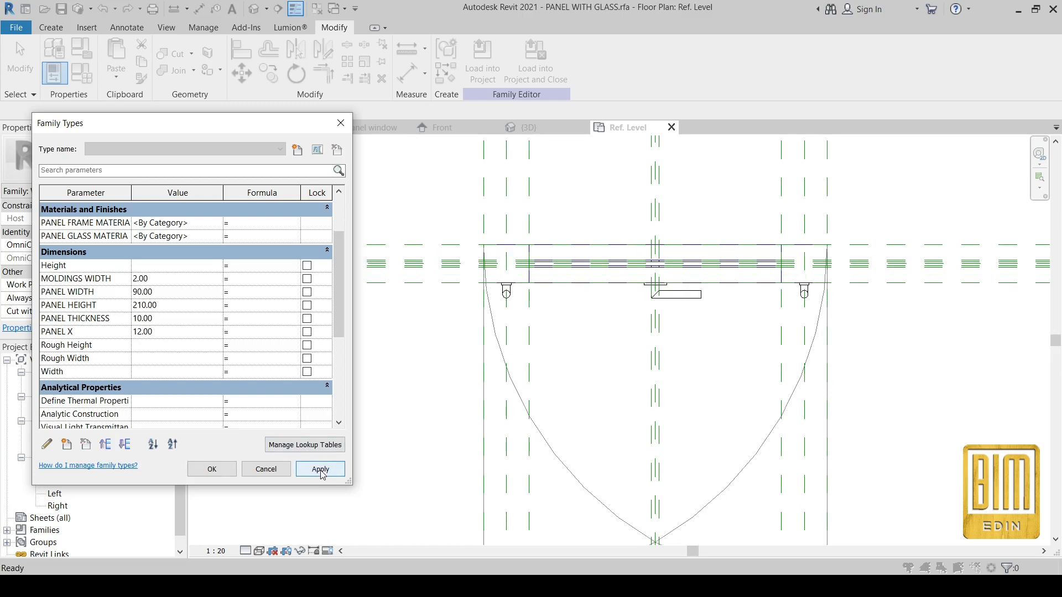
{"action": "left_click", "coordinate": [177, 319]}
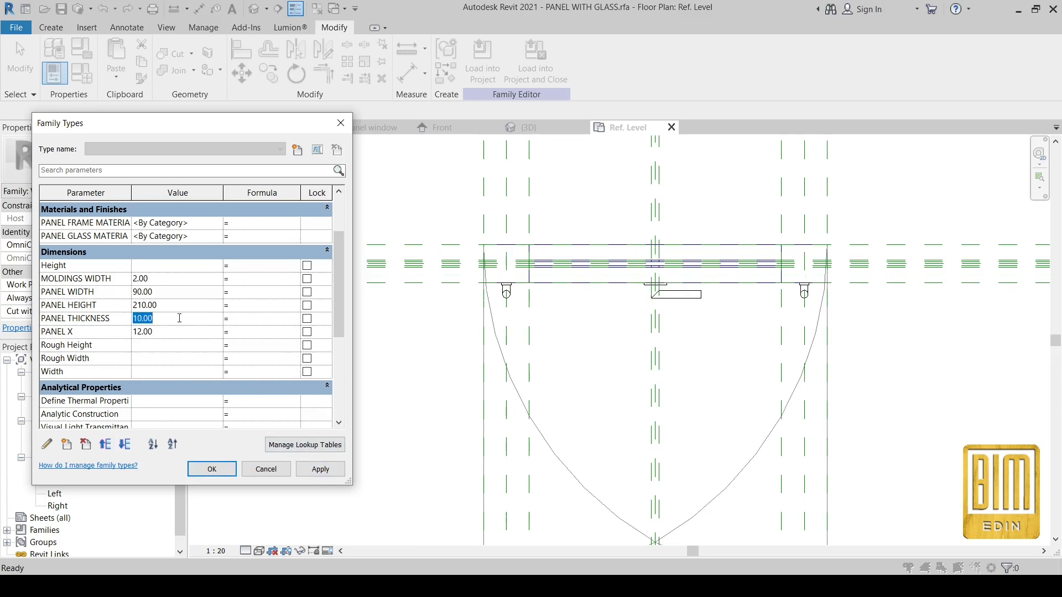
{"action": "type", "text": "6"}
{"action": "left_click", "coordinate": [320, 469]}
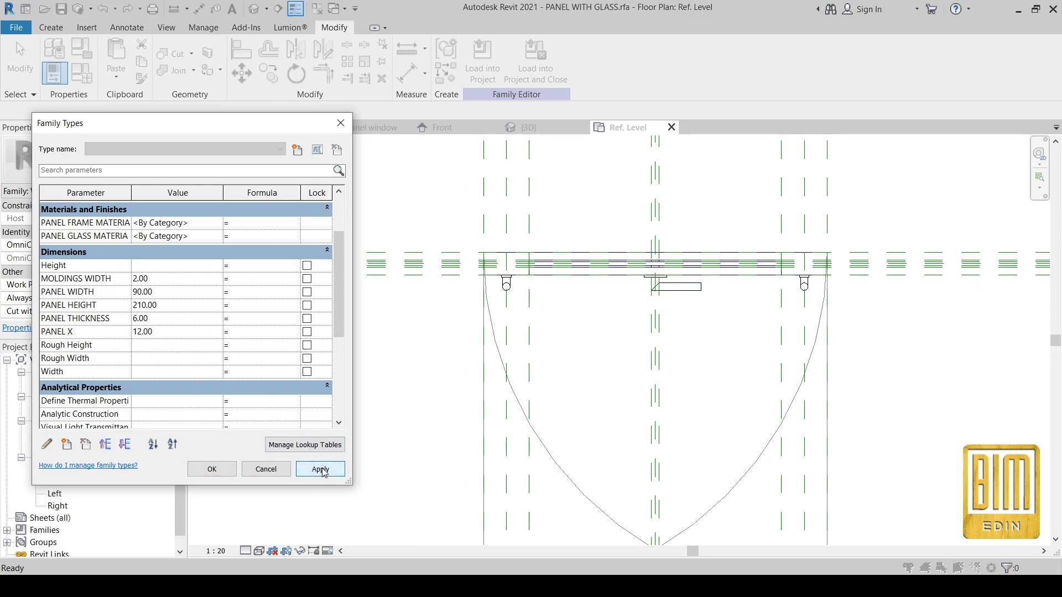
Try PANEL X at 20, set it to 9 and close the family types.
{"action": "left_click", "coordinate": [172, 332]}
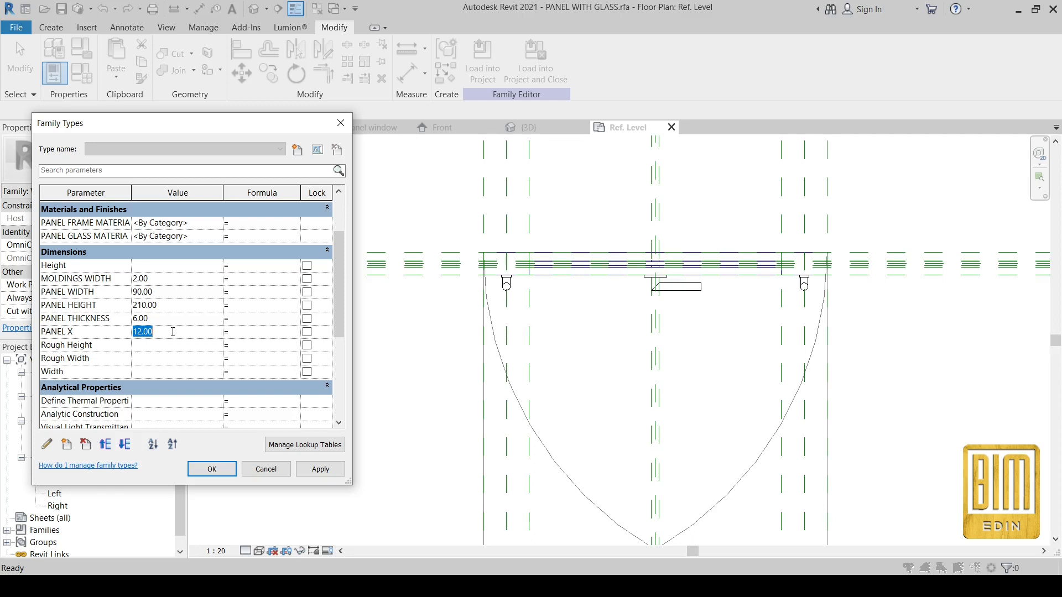
{"action": "type", "text": "20"}
{"action": "left_click", "coordinate": [326, 470]}
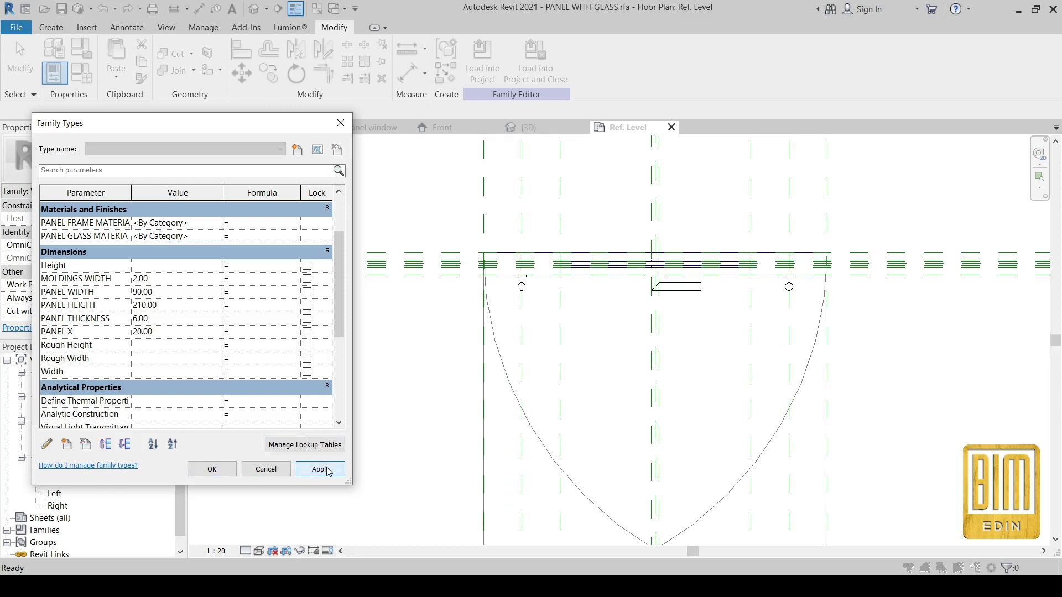
{"action": "left_click", "coordinate": [172, 332]}
{"action": "type", "text": "9"}
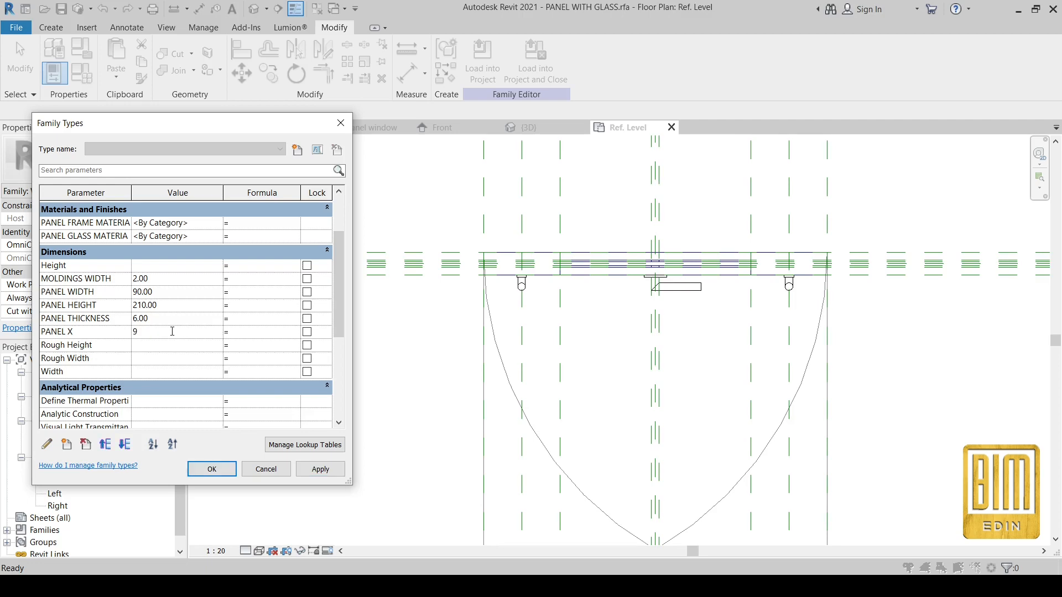
{"action": "left_click", "coordinate": [321, 470]}
{"action": "left_click", "coordinate": [263, 469]}
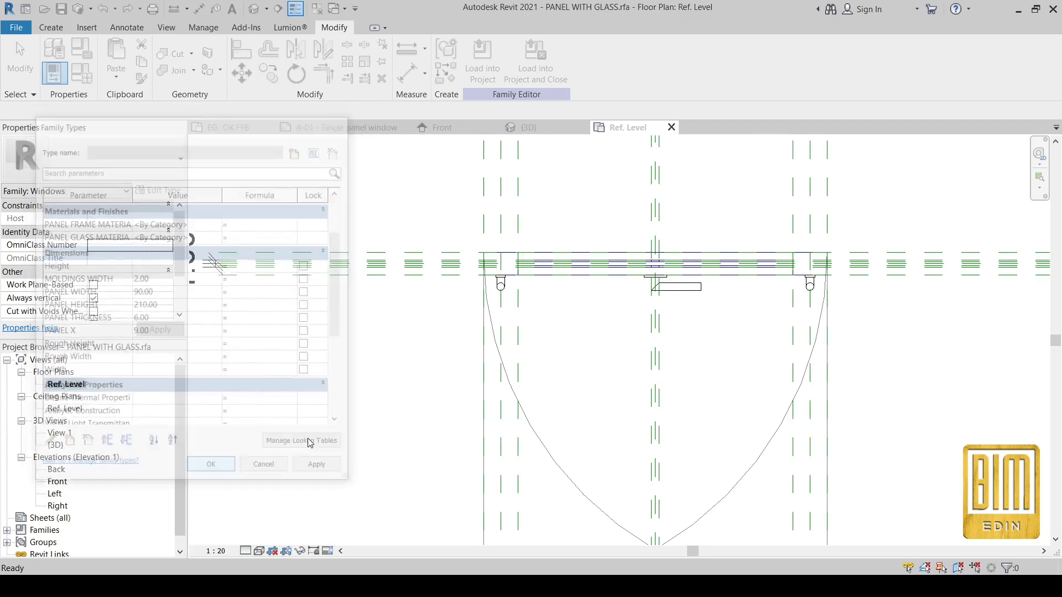
In the 3D view, associate the material of the vertical and horizontal molding extrusions with a new type parameter named MOLDINGS MATERIAL.
{"action": "left_click", "coordinate": [255, 8]}
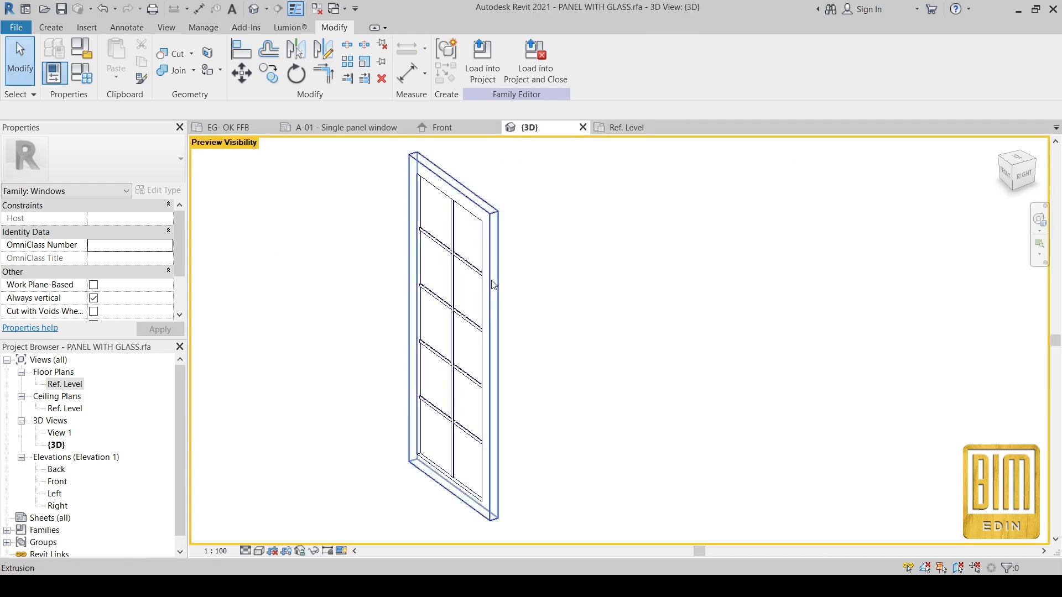
{"action": "middle_click_drag", "start_coordinate": [370, 294], "coordinate": [239, 329], "text": "shift"}
{"action": "scroll", "coordinate": [451, 238], "scroll_direction": "up", "scroll_amount": 5}
{"action": "left_click", "coordinate": [464, 247]}
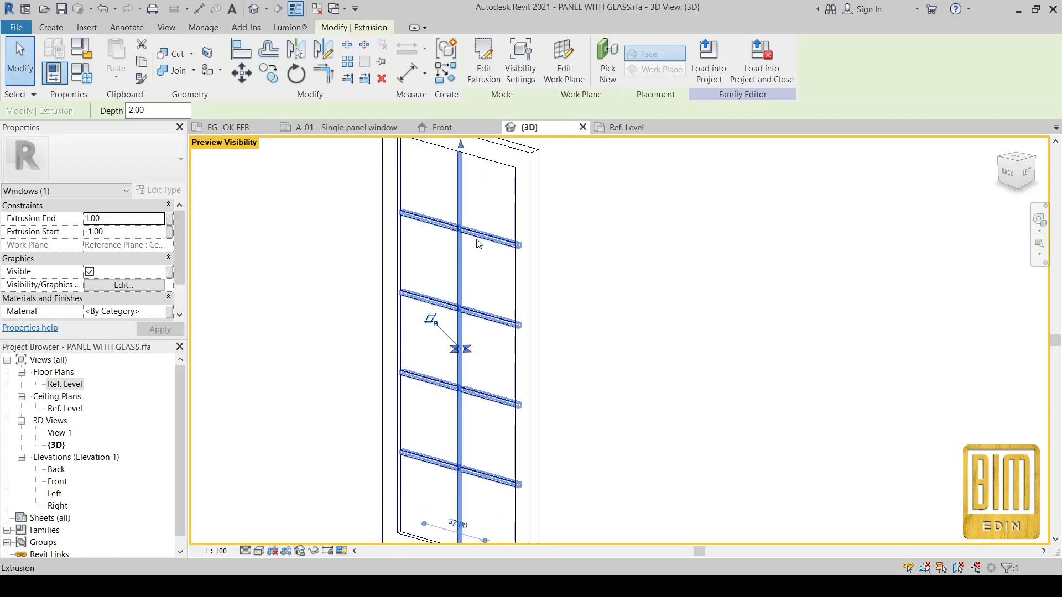
{"action": "left_click", "coordinate": [477, 241], "text": "ctrl"}
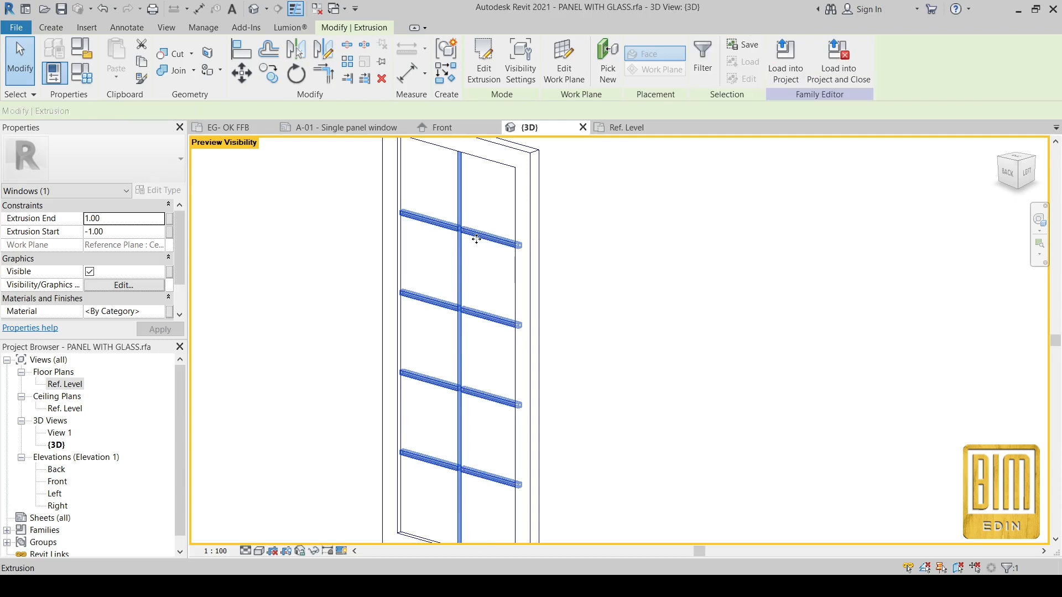
{"action": "left_click", "coordinate": [169, 312]}
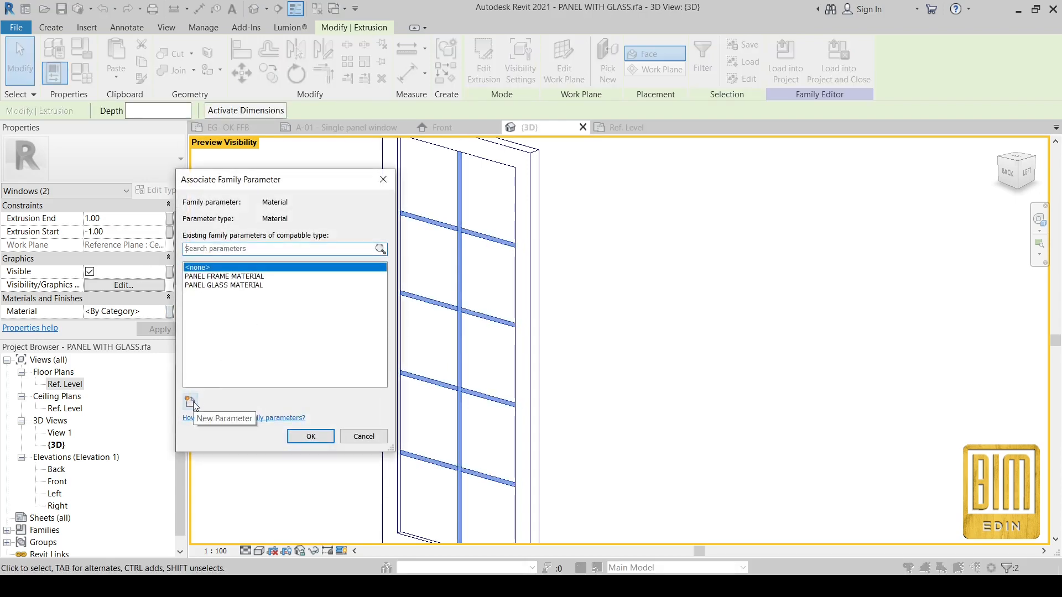
{"action": "left_click", "coordinate": [190, 400]}
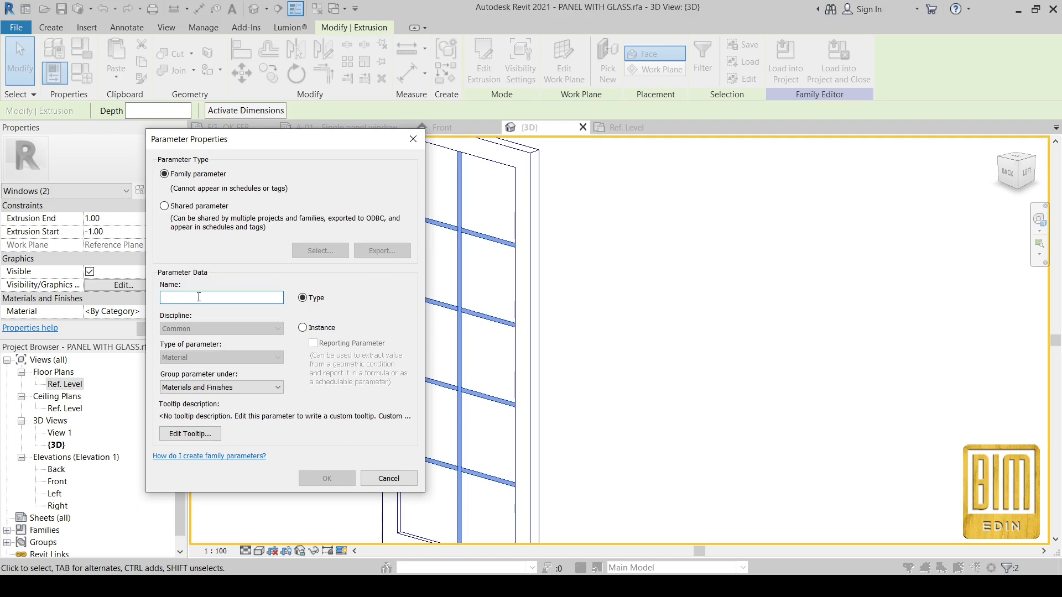
{"action": "type", "text": "MOLDINGS MATERIAL"}
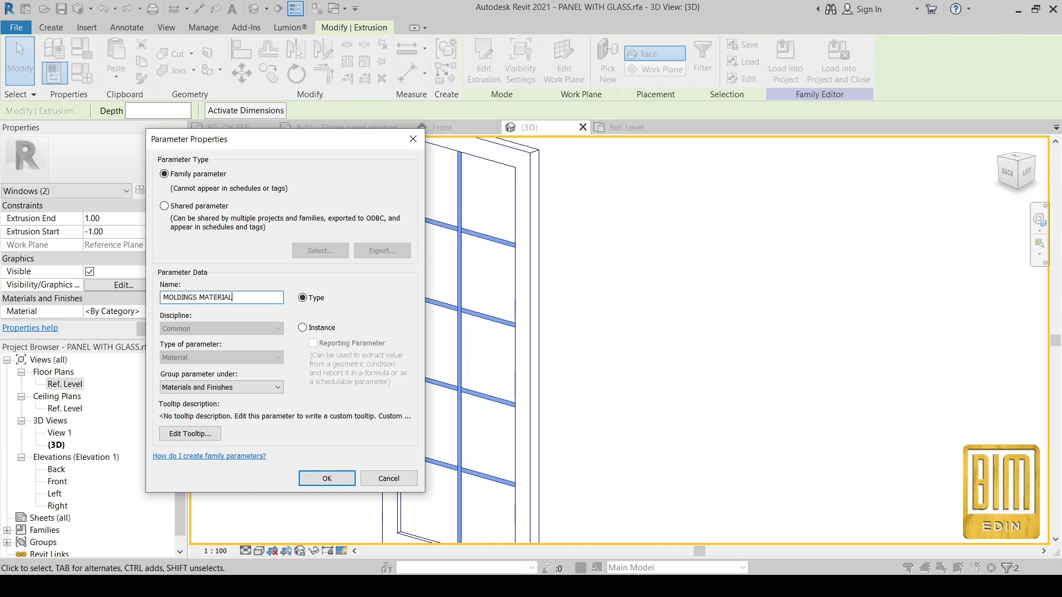
{"action": "left_click", "coordinate": [327, 479]}
{"action": "left_click", "coordinate": [310, 436]}
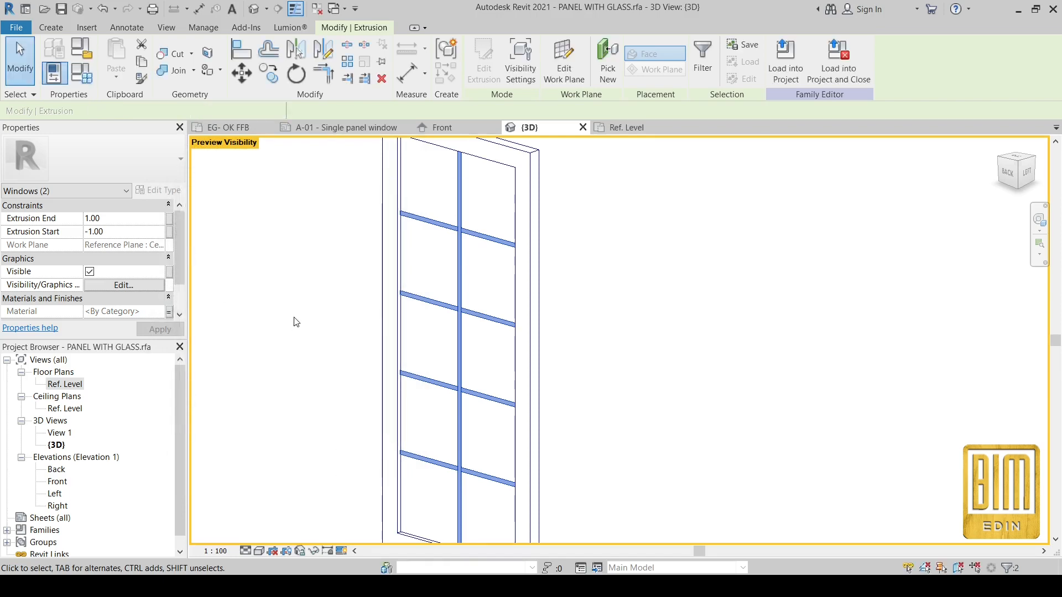
{"action": "scroll", "coordinate": [536, 270], "scroll_direction": "down", "scroll_amount": 3}
{"action": "key", "text": "Escape"}
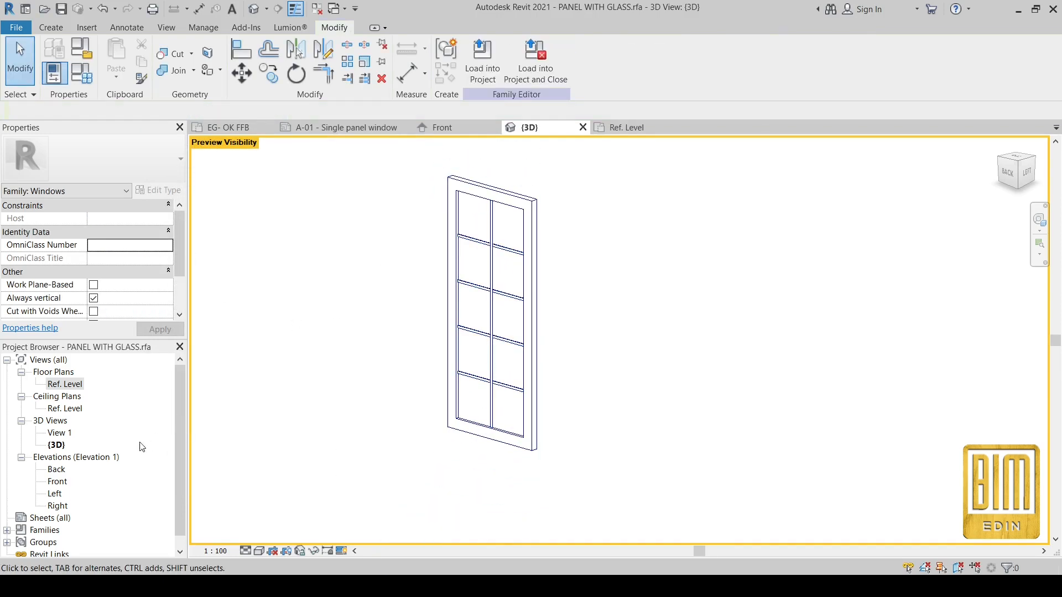
Open the Front elevation and examine the molding layout with its reference planes and dimension parameters.
{"action": "double_click", "coordinate": [58, 481]}
{"action": "scroll", "coordinate": [536, 396], "scroll_direction": "down", "scroll_amount": 5}
{"action": "scroll", "coordinate": [614, 249], "scroll_direction": "up", "scroll_amount": 5}
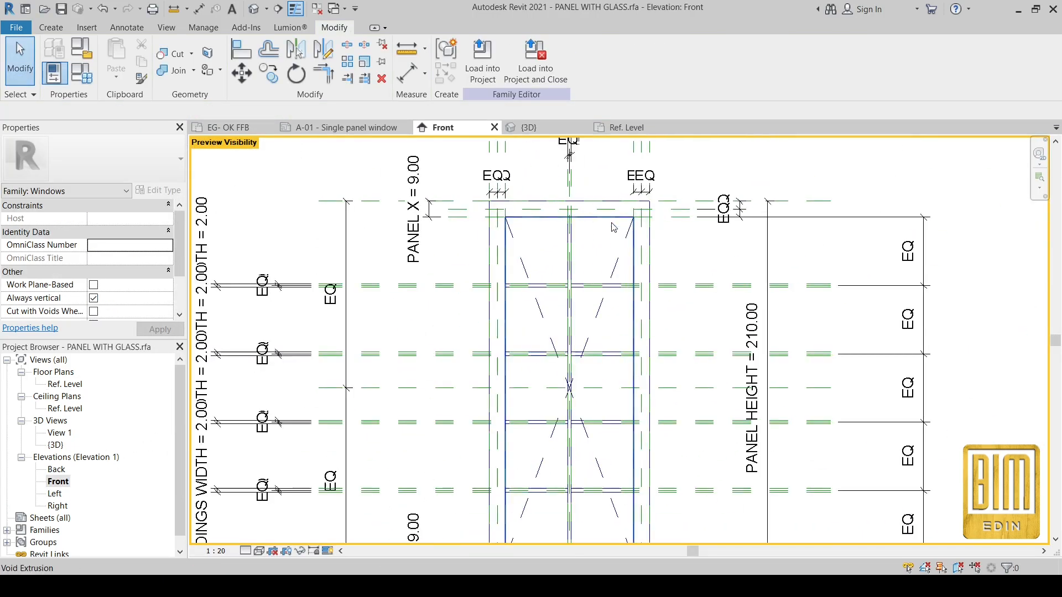
{"action": "scroll", "coordinate": [614, 249], "scroll_direction": "down", "scroll_amount": 4}
{"action": "scroll", "coordinate": [613, 249], "scroll_direction": "up", "scroll_amount": 1}
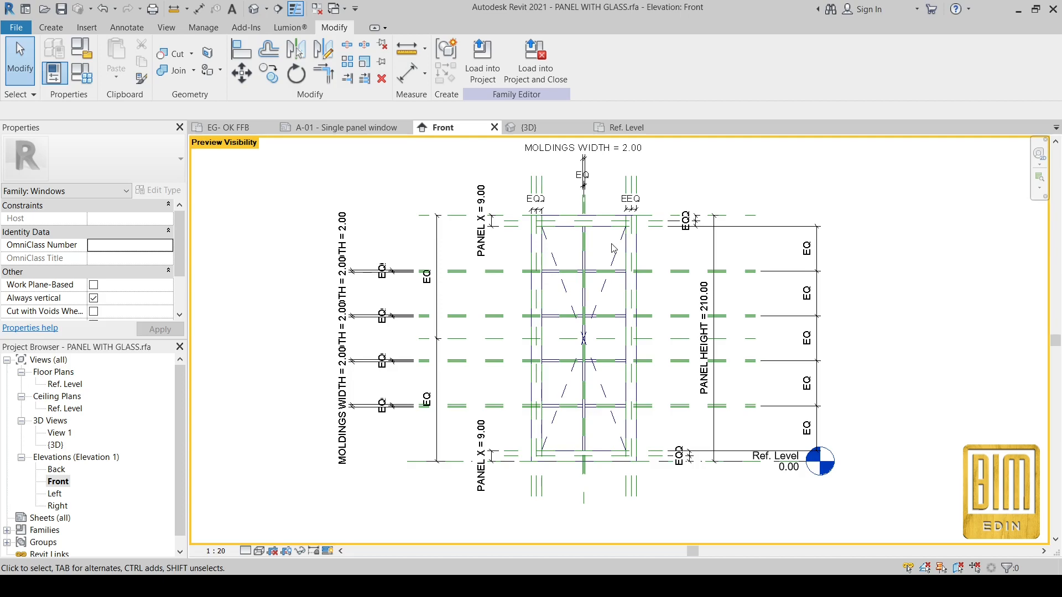
Switch to the project sheet A-01 - Single panel window and examine the decorative moldings in the window views.
{"action": "left_click", "coordinate": [346, 128]}
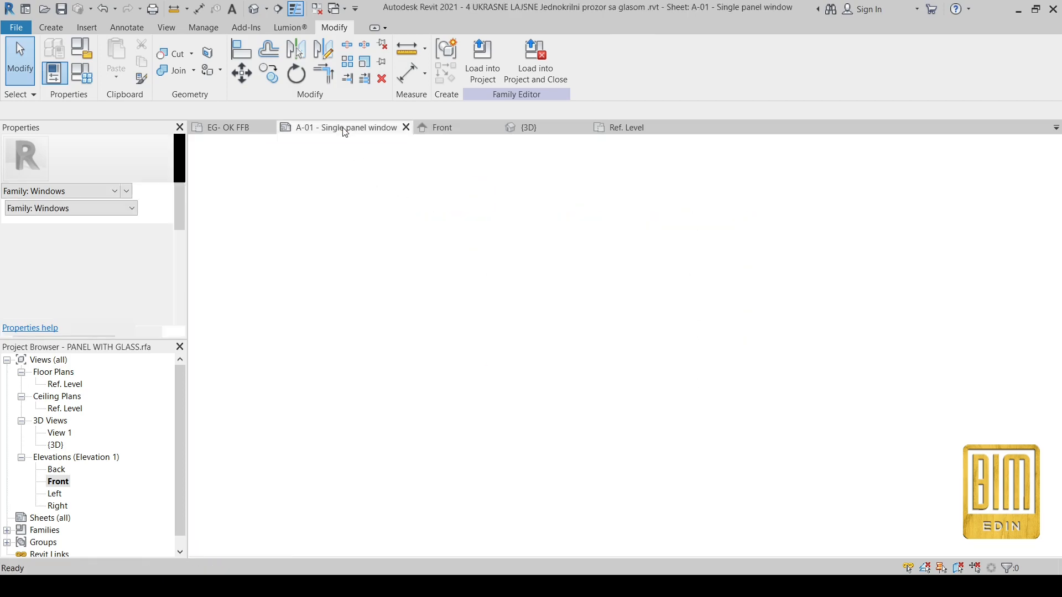
{"action": "scroll", "coordinate": [630, 451], "scroll_direction": "up", "scroll_amount": 3}
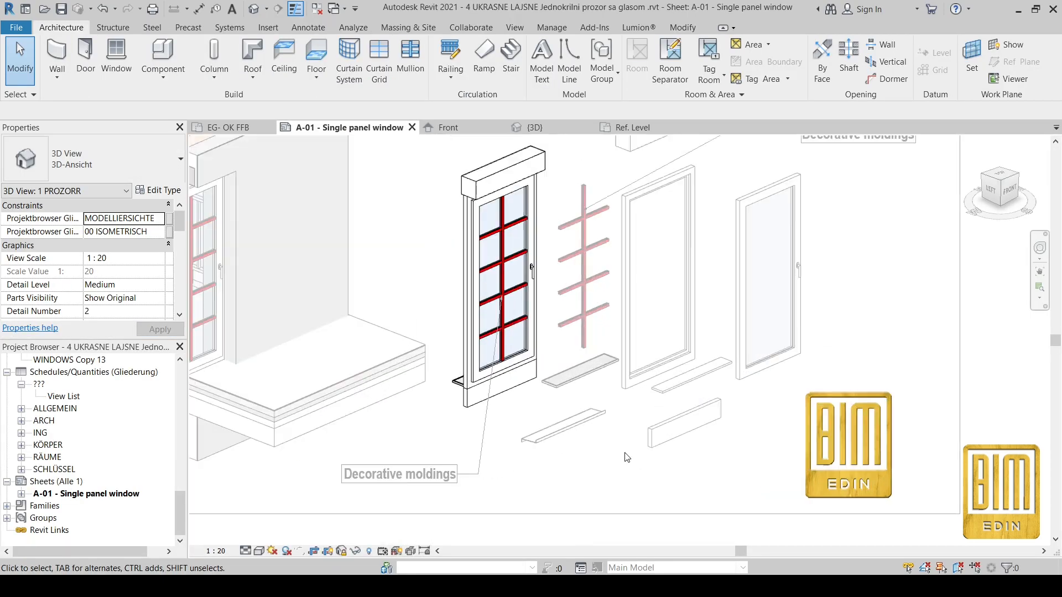
{"action": "scroll", "coordinate": [563, 438], "scroll_direction": "up", "scroll_amount": 2}
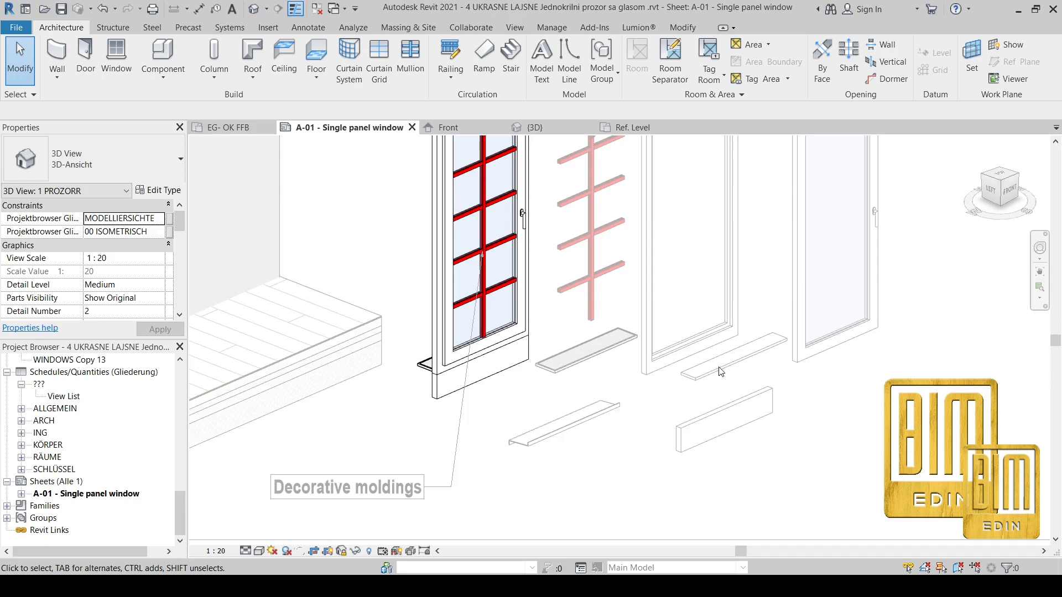
{"action": "scroll", "coordinate": [568, 370], "scroll_direction": "down", "scroll_amount": 3}
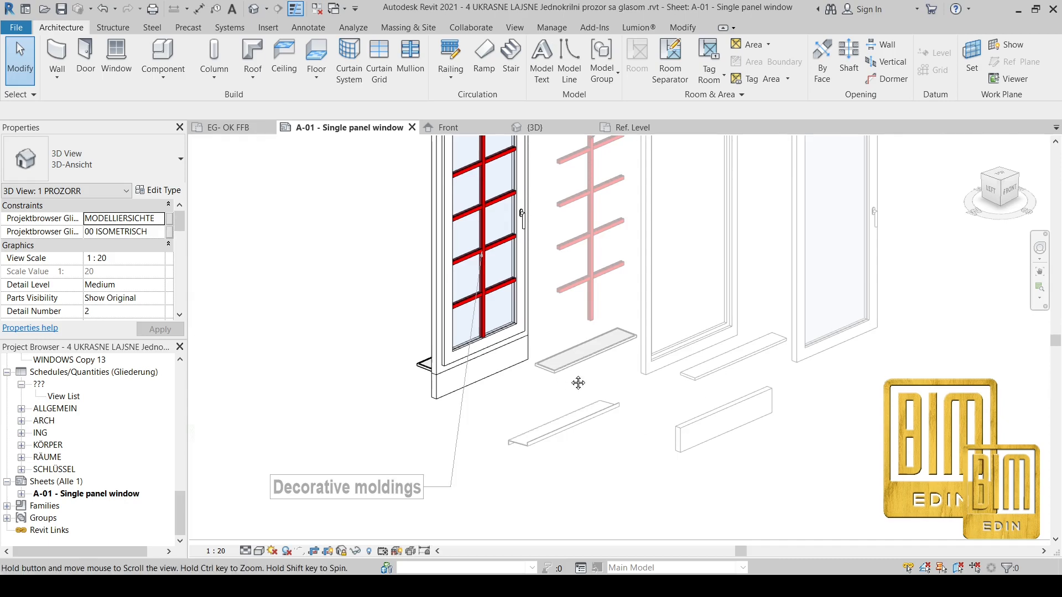
{"action": "scroll", "coordinate": [632, 252], "scroll_direction": "down", "scroll_amount": 1}
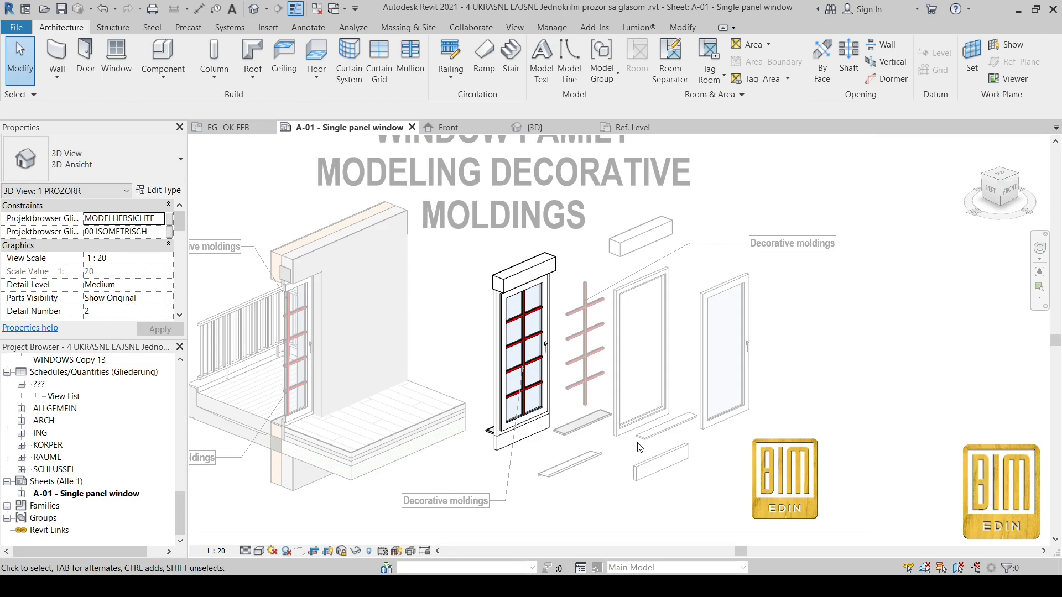
{"action": "scroll", "coordinate": [672, 343], "scroll_direction": "down", "scroll_amount": 2}
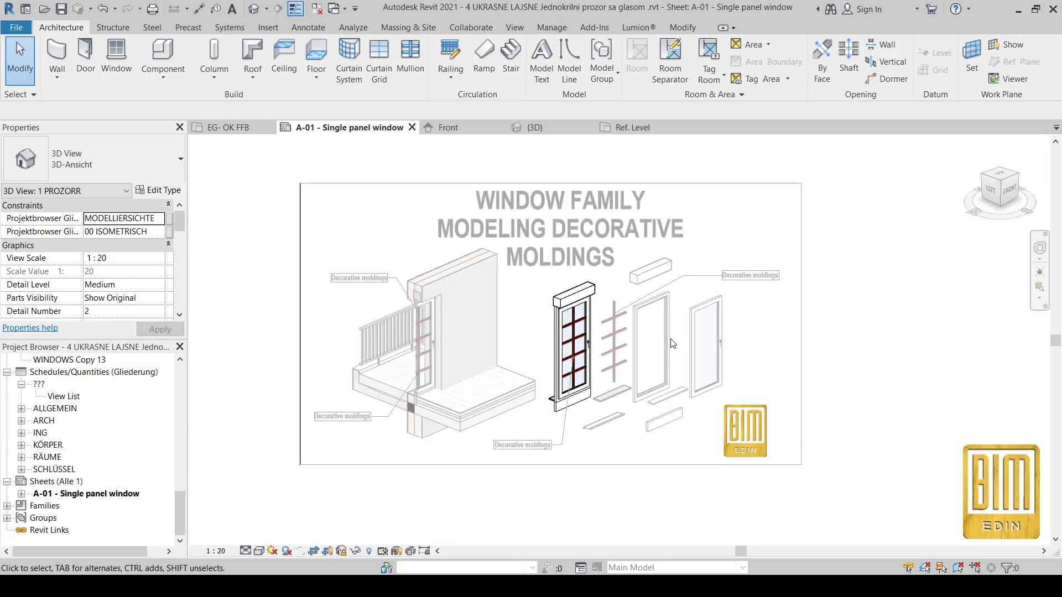